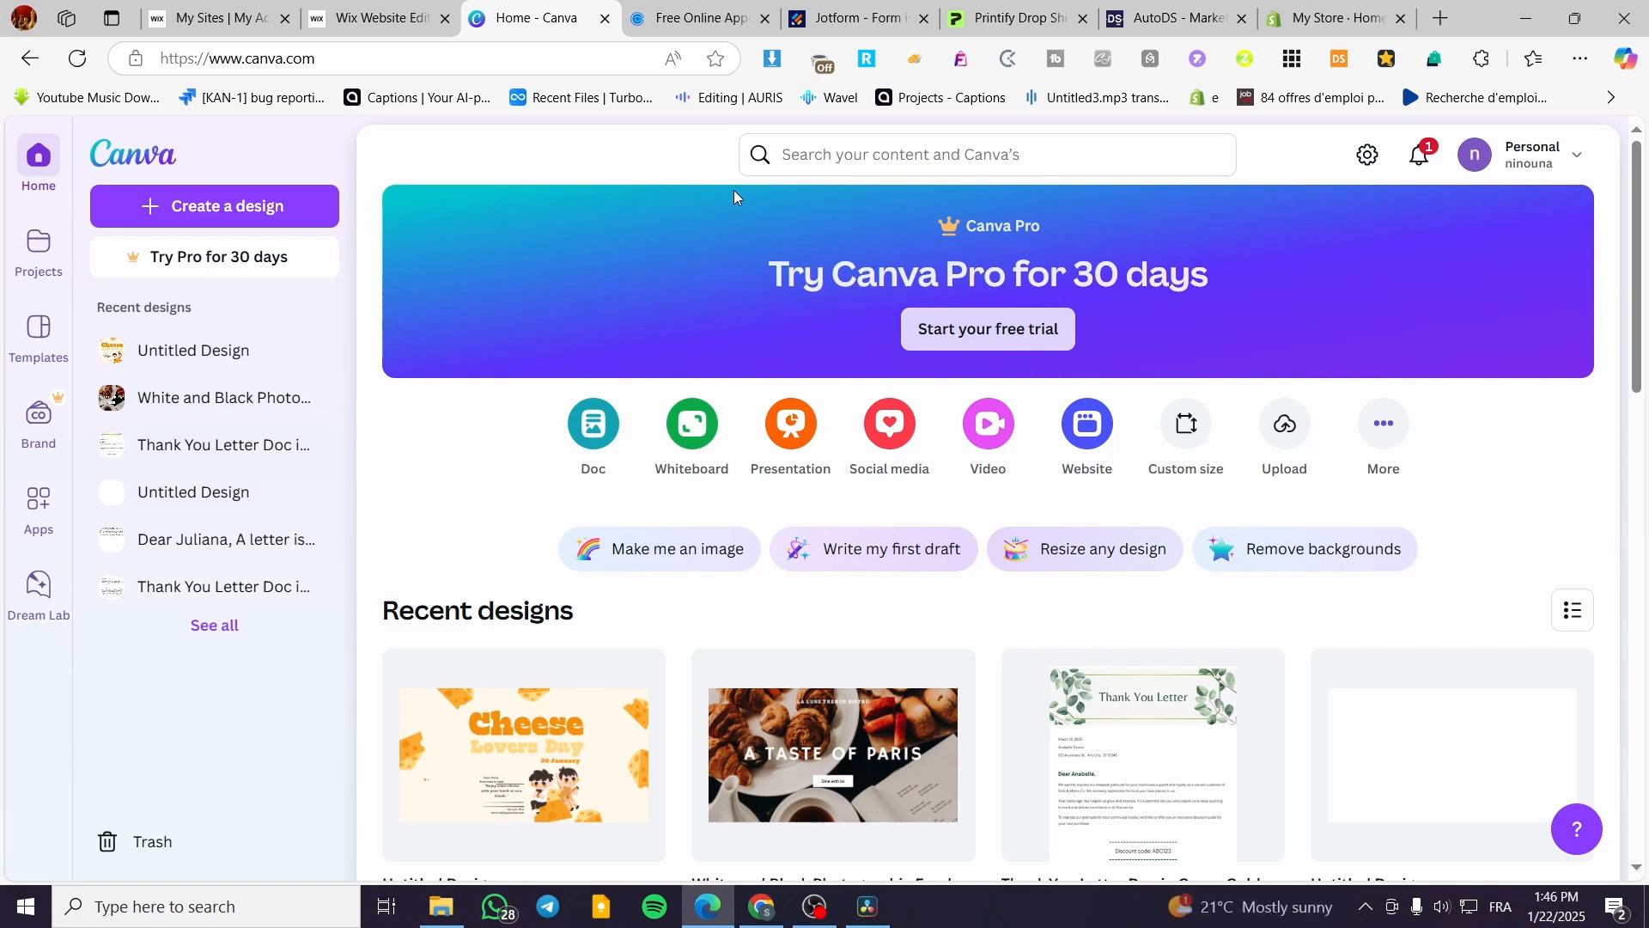
pyautogui.click(215, 18)
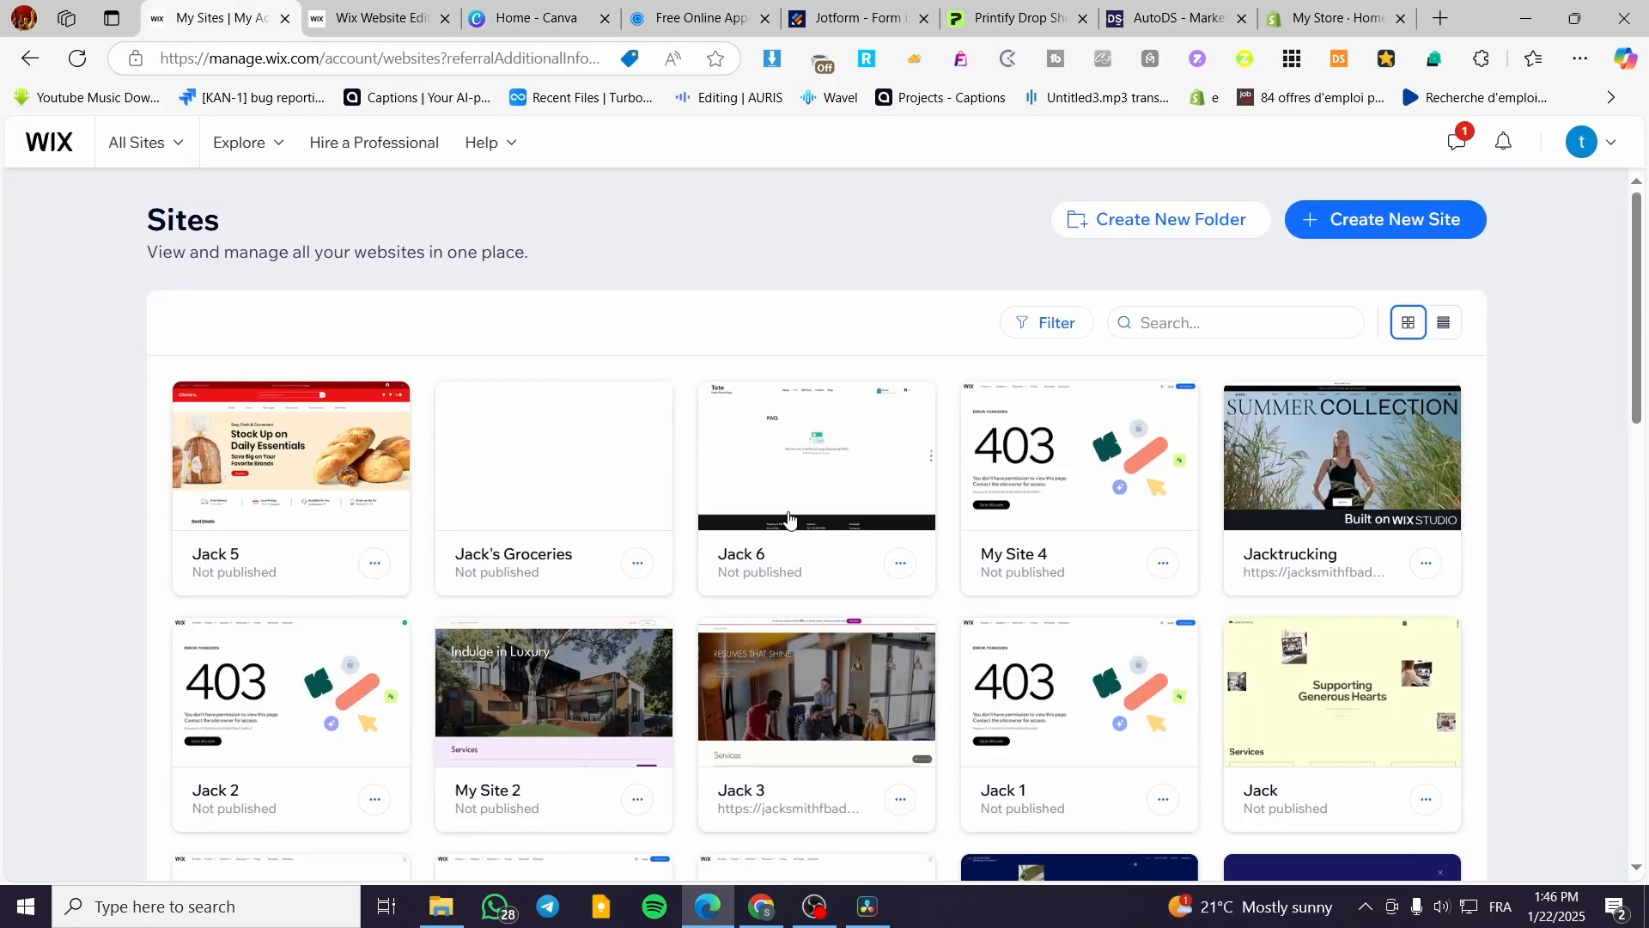
pyautogui.click(371, 18)
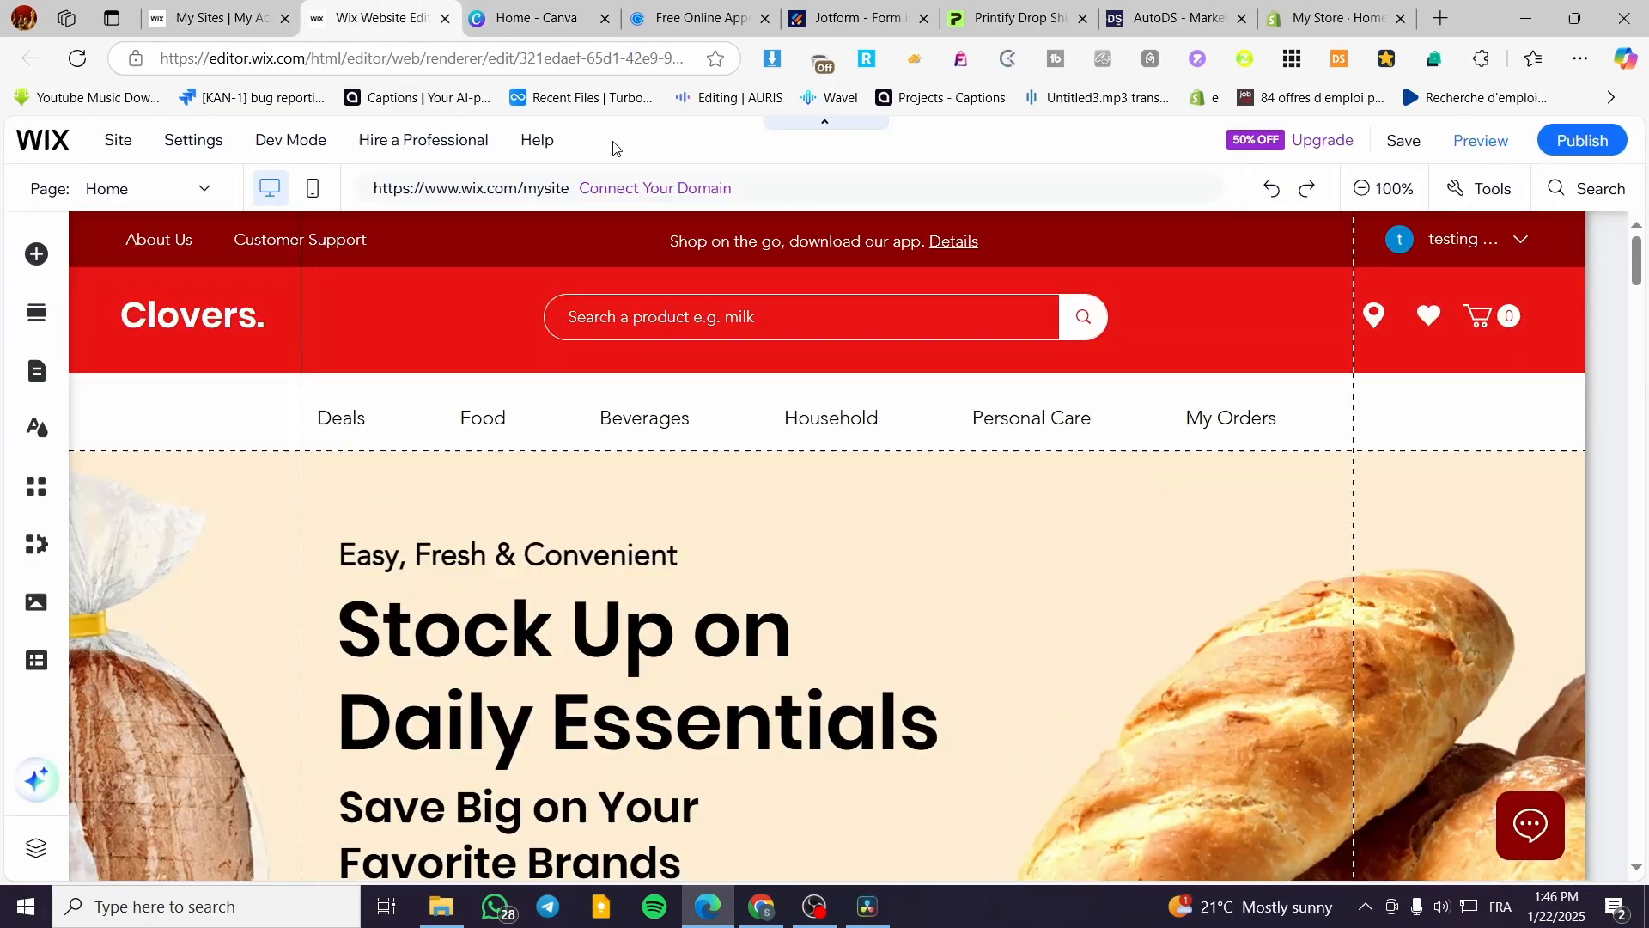
pyautogui.click(525, 7)
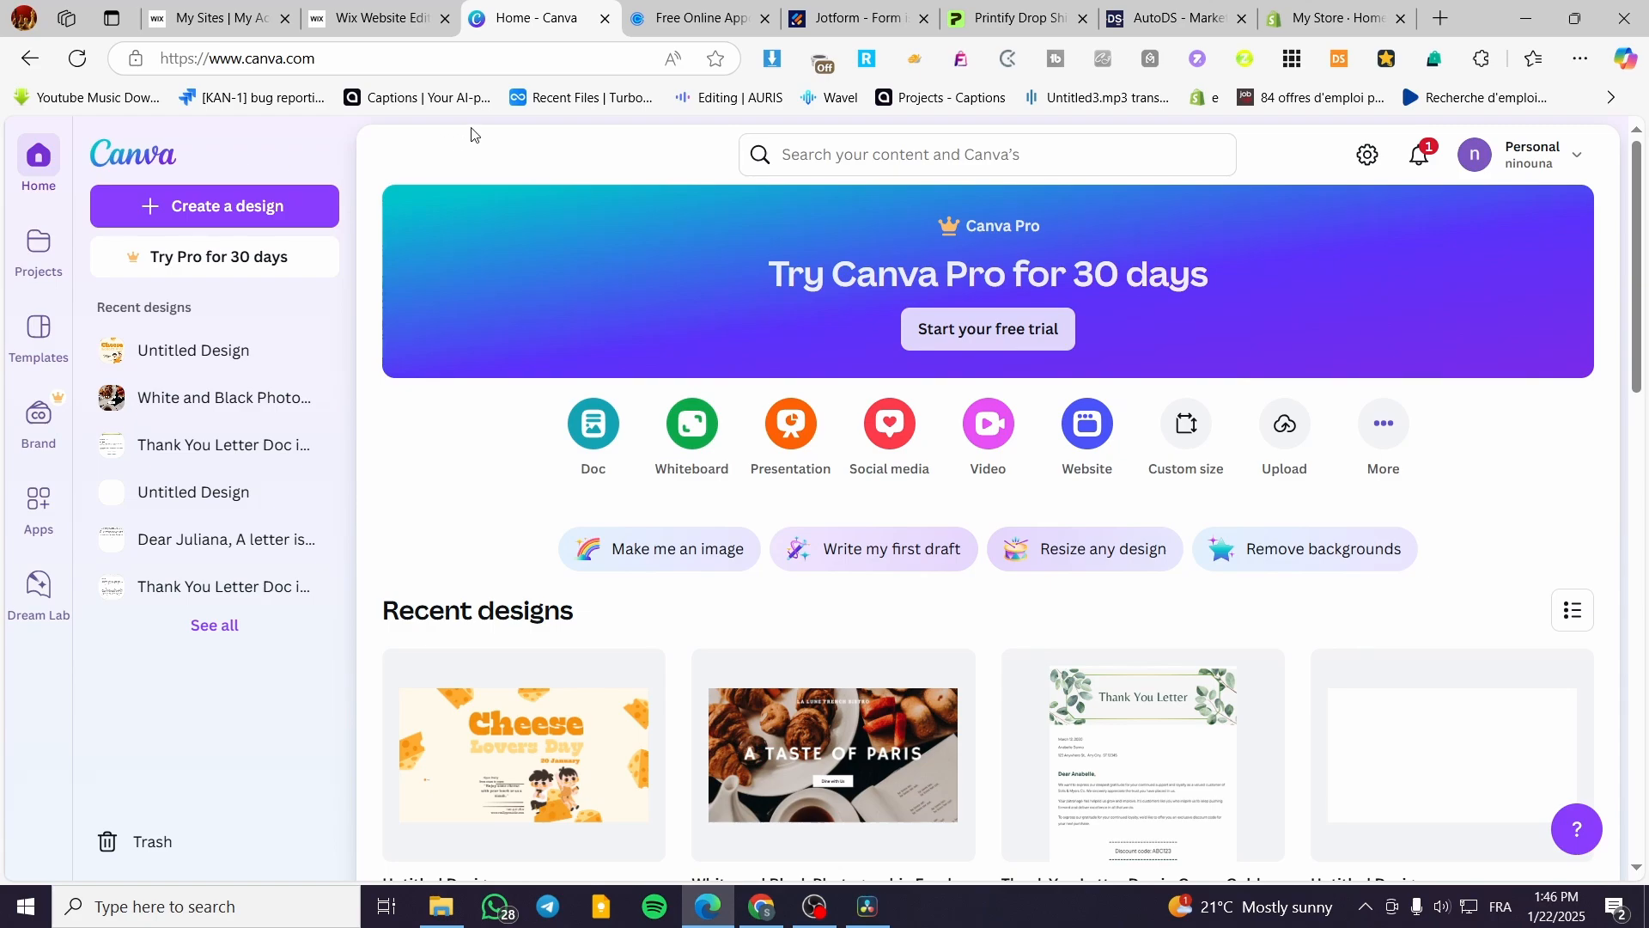
pyautogui.click(373, 12)
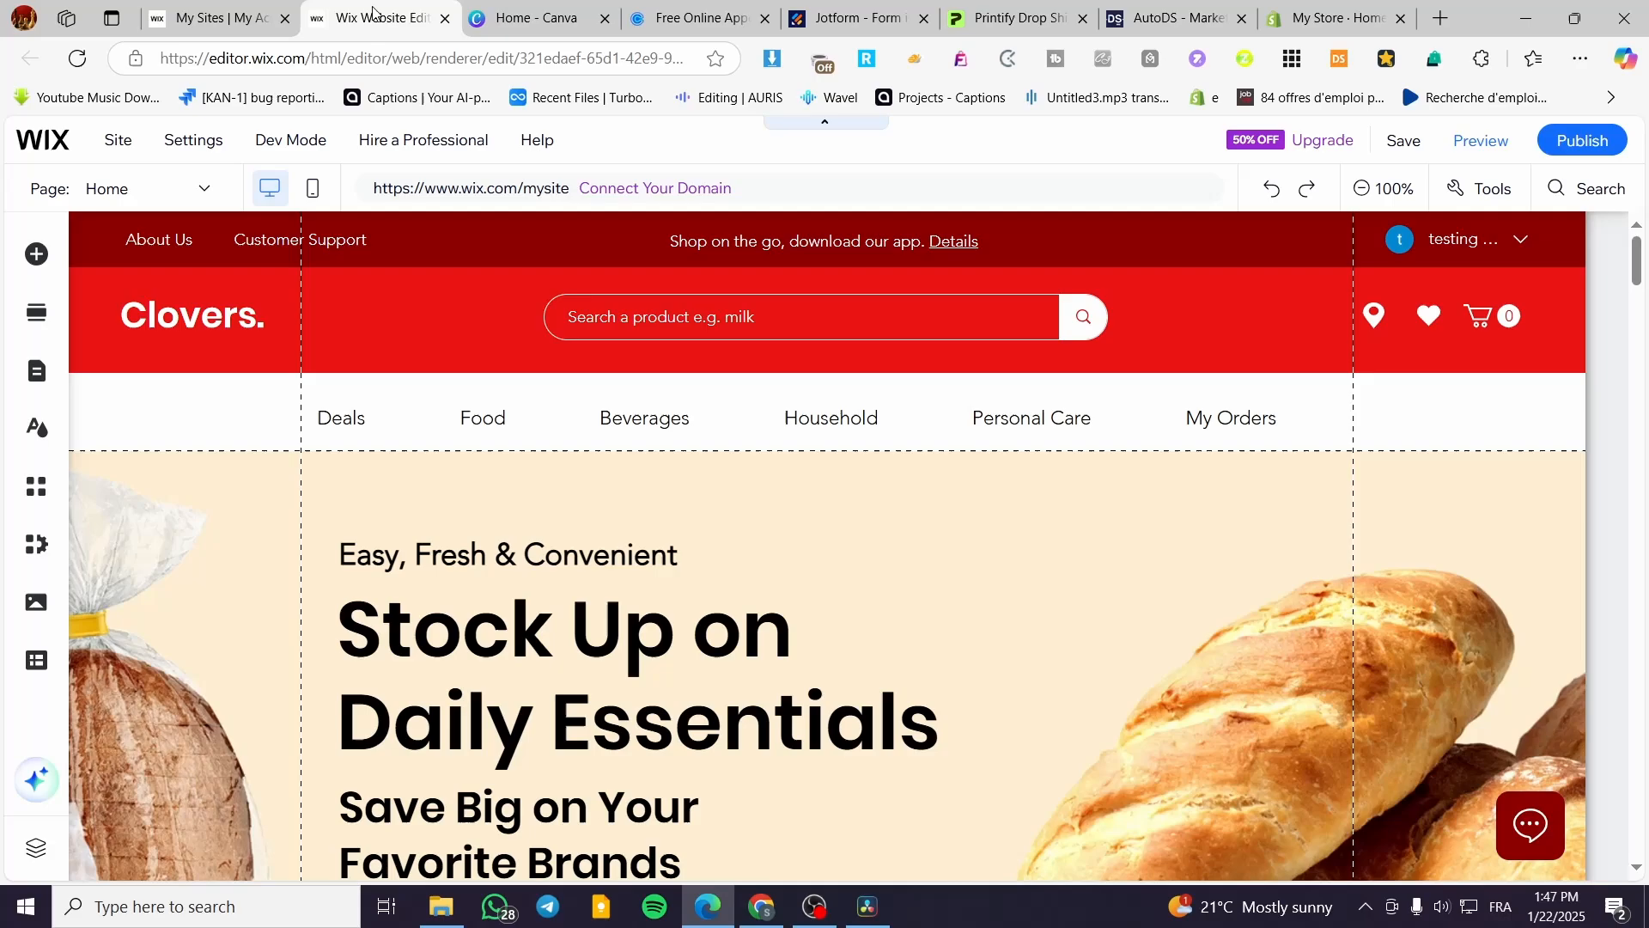
pyautogui.click(527, 13)
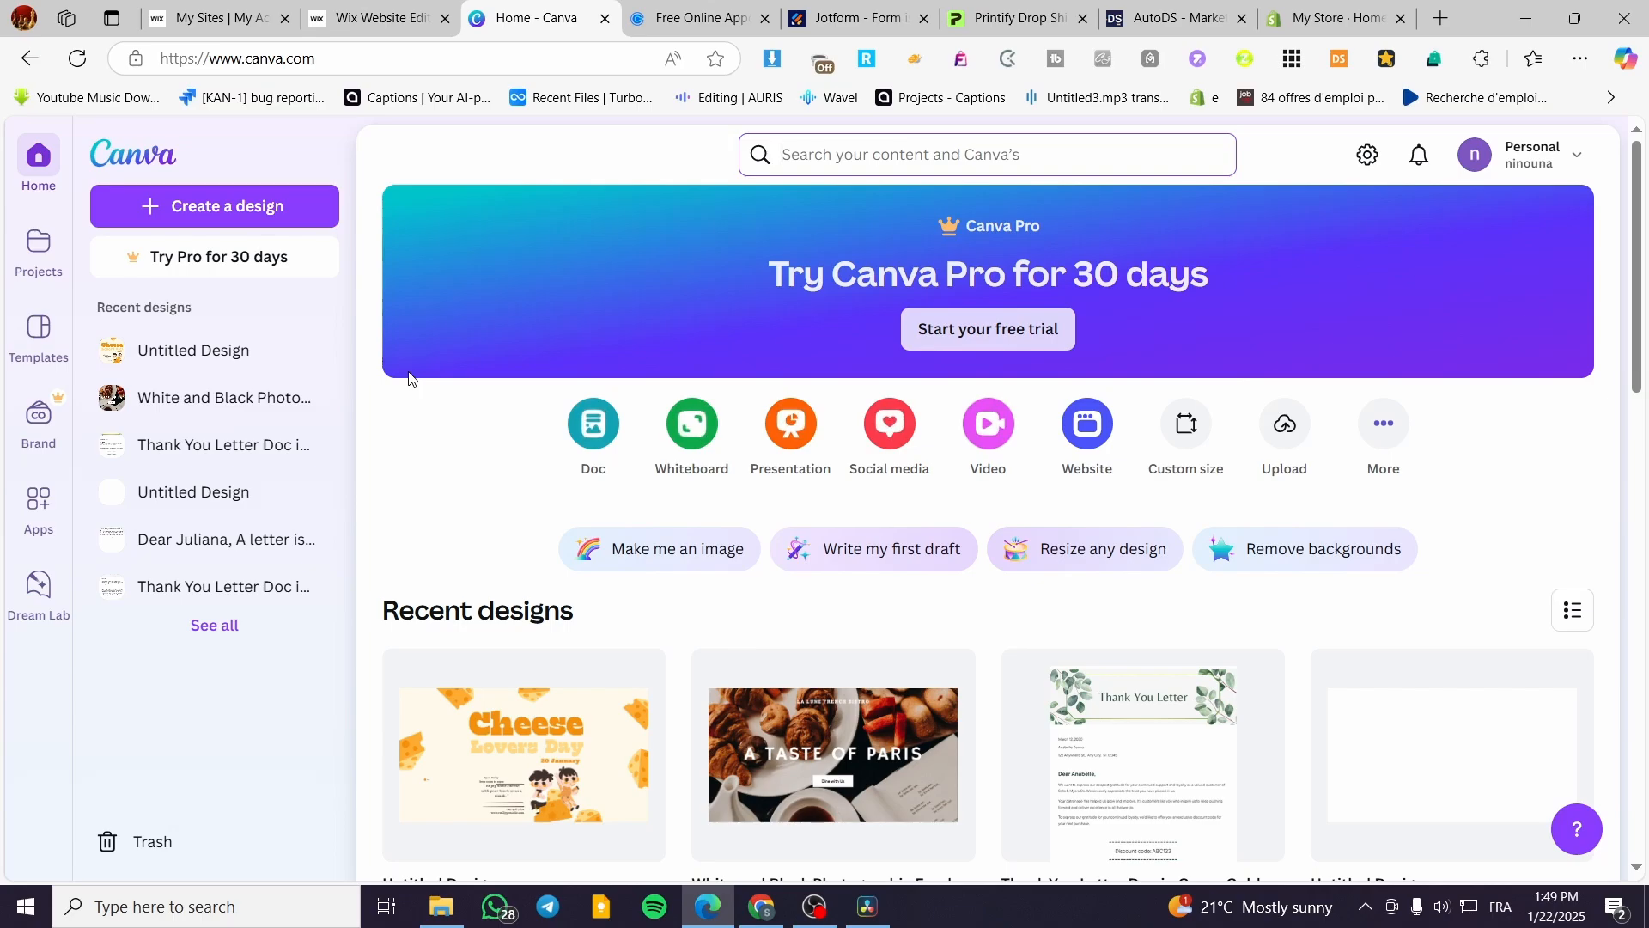
pyautogui.click(361, 17)
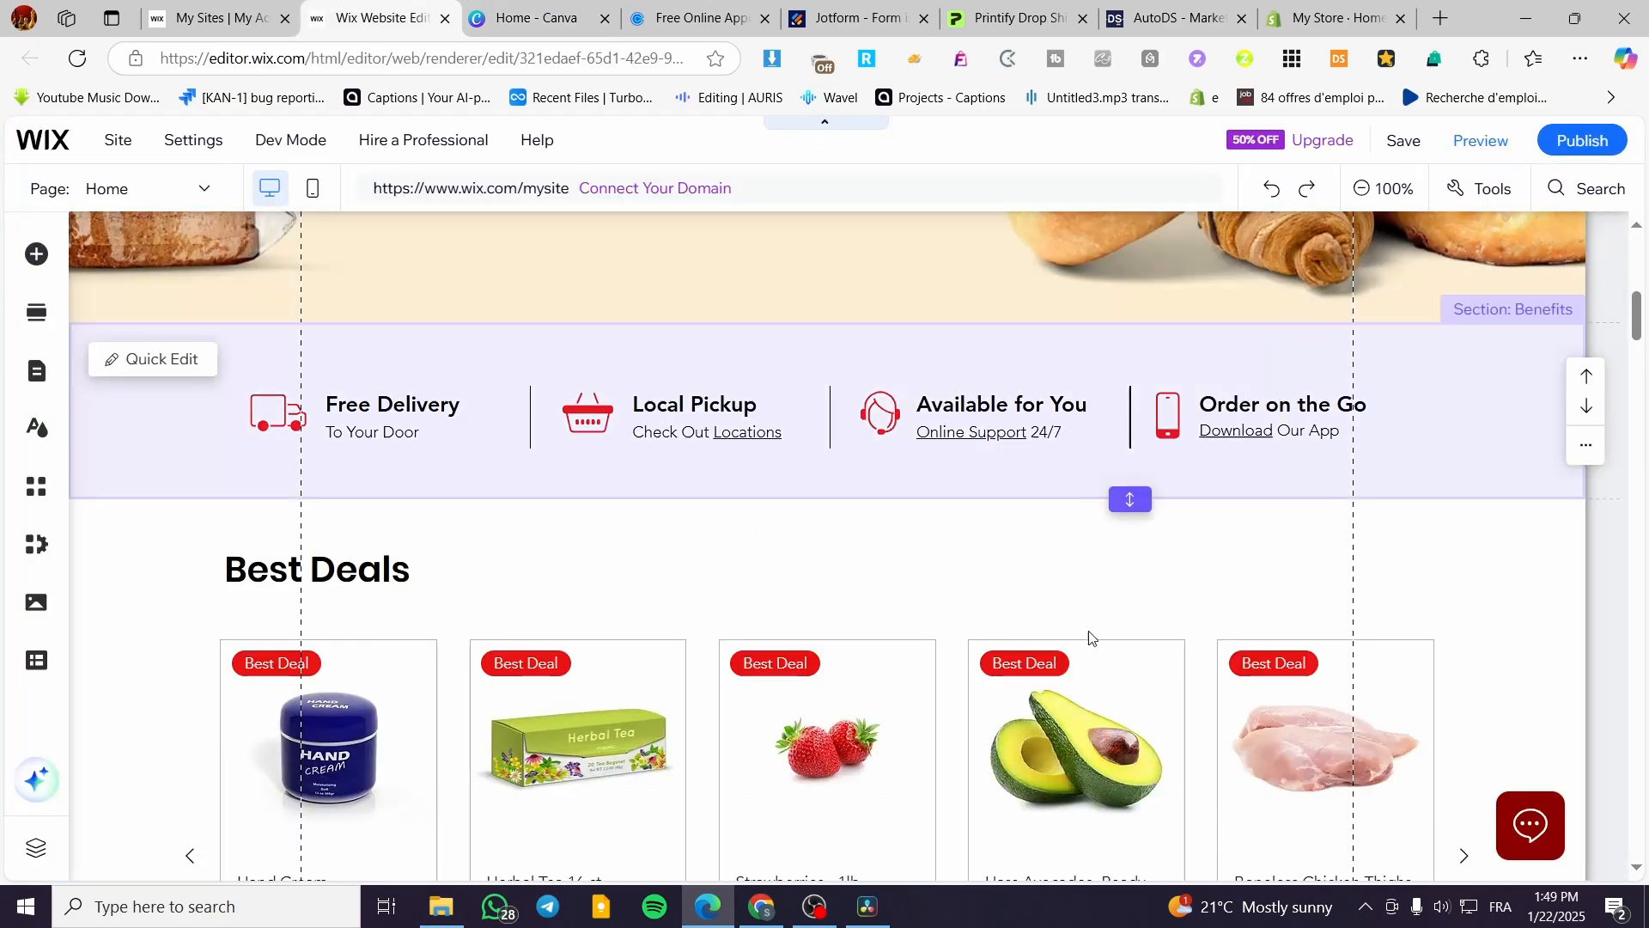
pyautogui.scroll(5, 1011, 644)
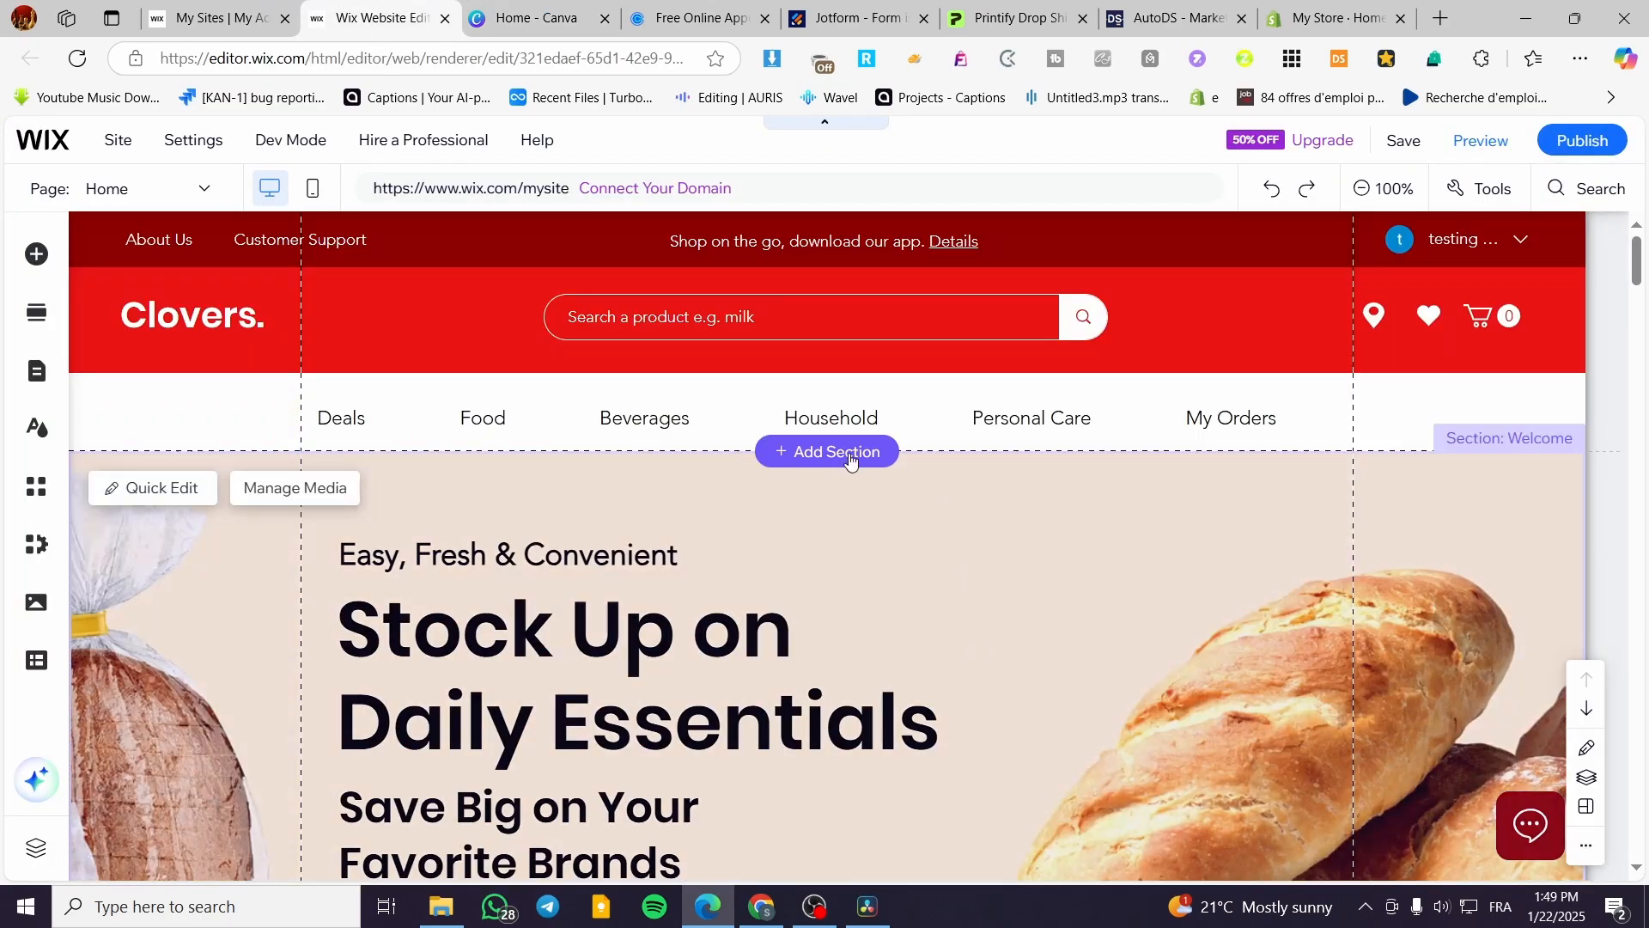
pyautogui.click(544, 254)
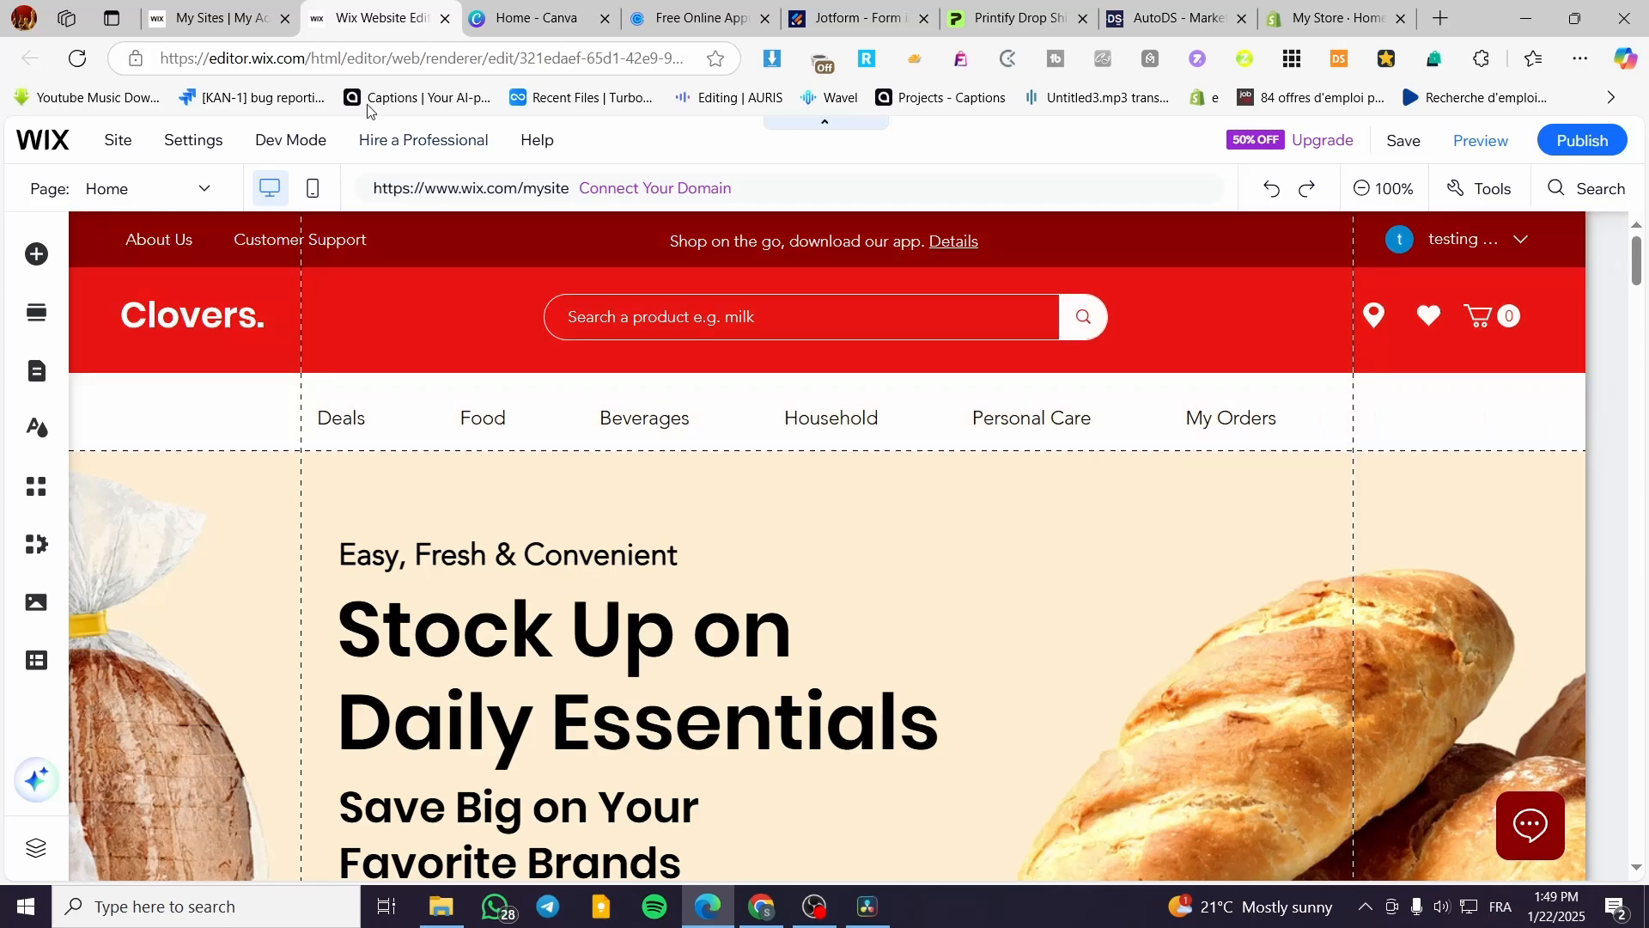
# Open the grocery site from the Wix sites list and look through its home page from the hero banner to the Most Popular Categories section
pyautogui.click(235, 18)
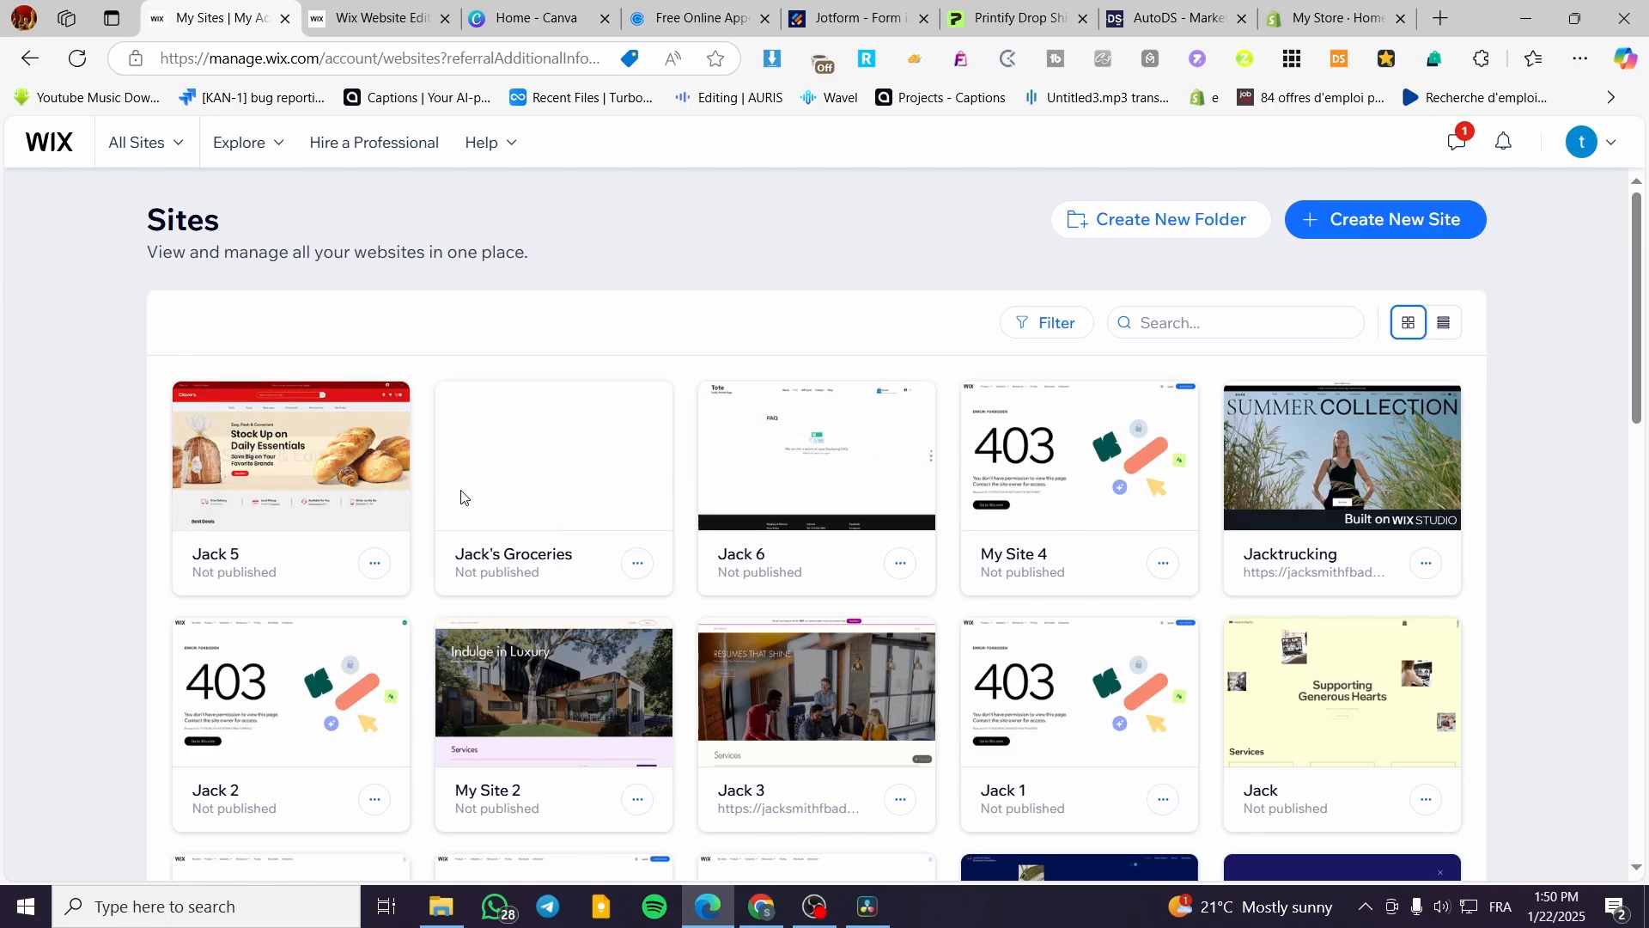
pyautogui.click(291, 455)
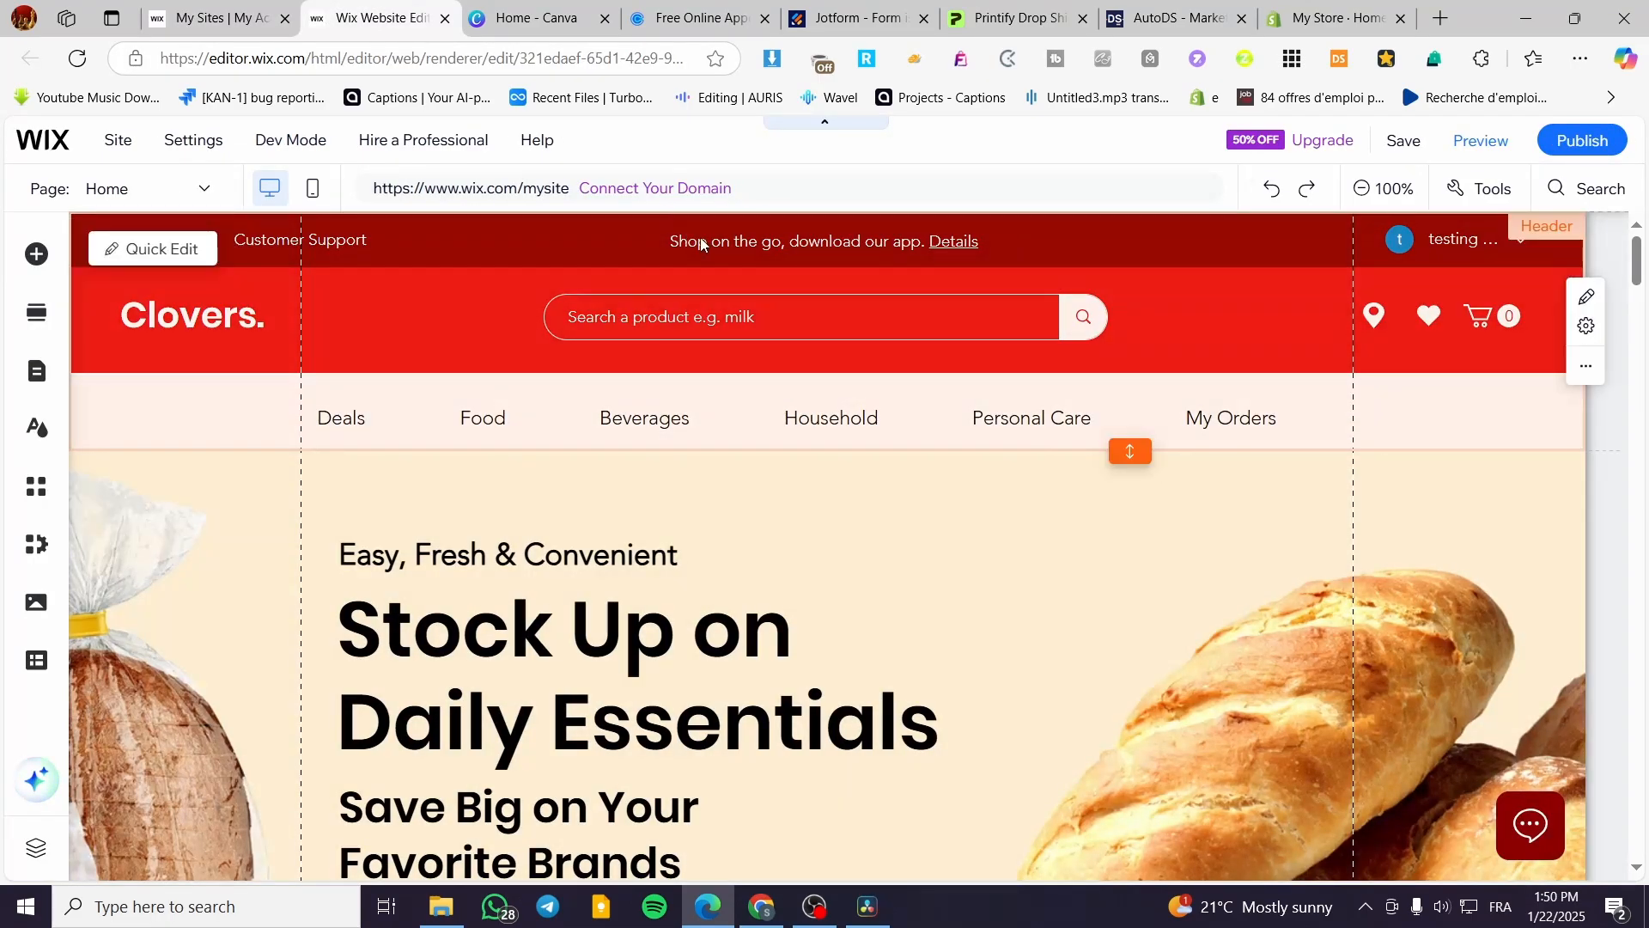
pyautogui.scroll(-5, 971, 570)
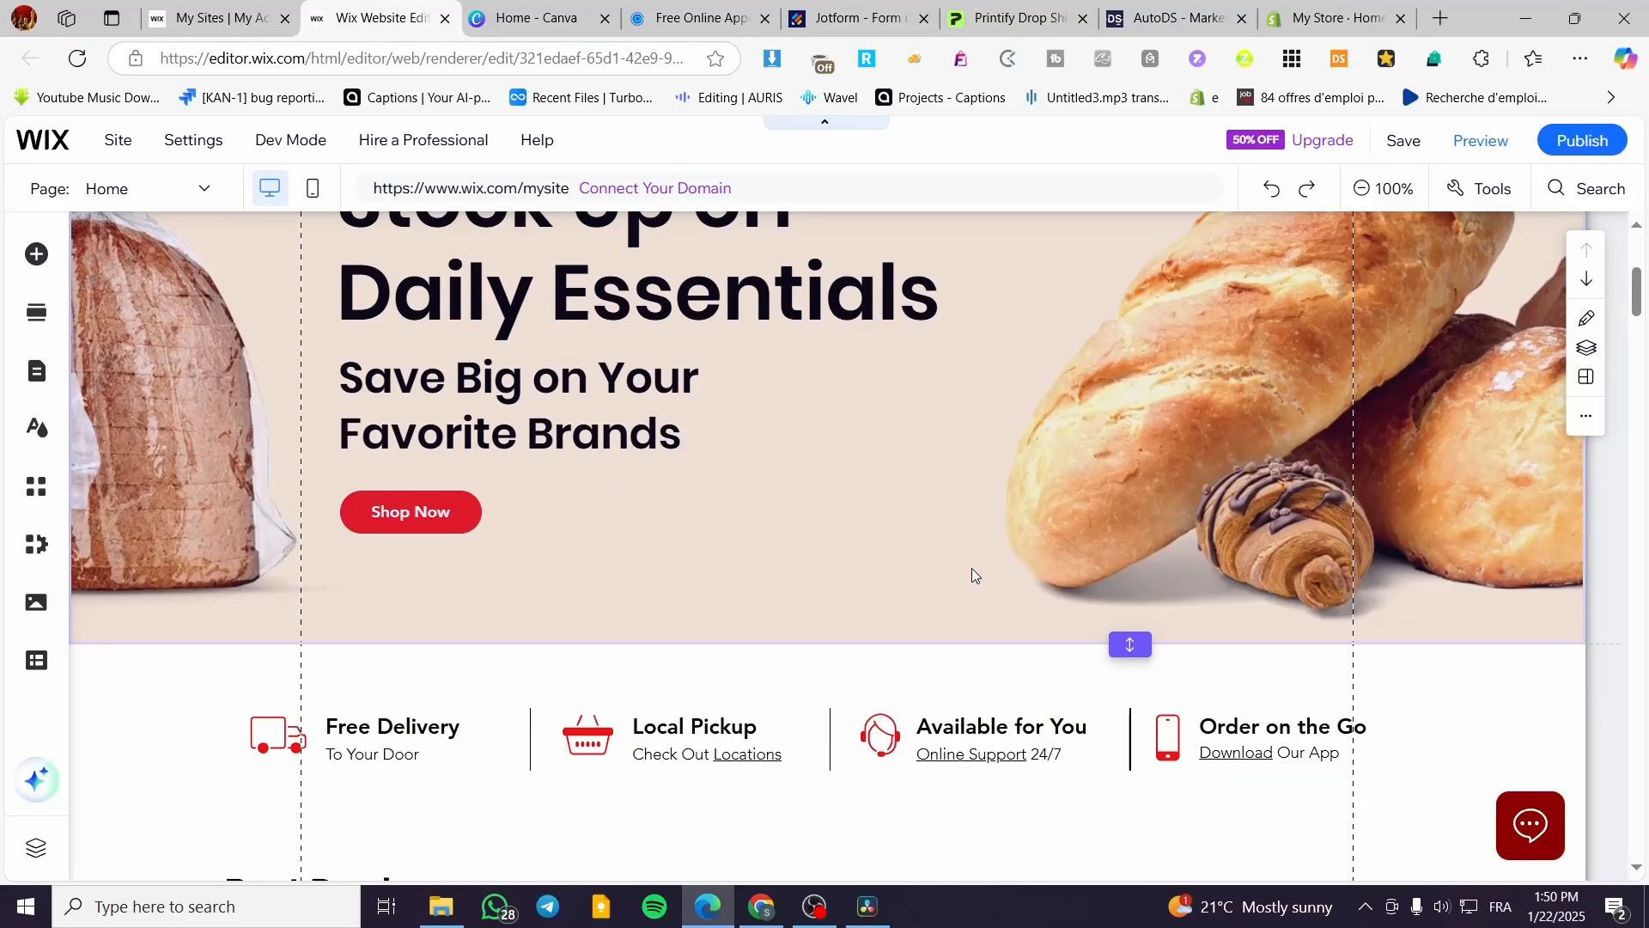
pyautogui.scroll(-13, 1182, 567)
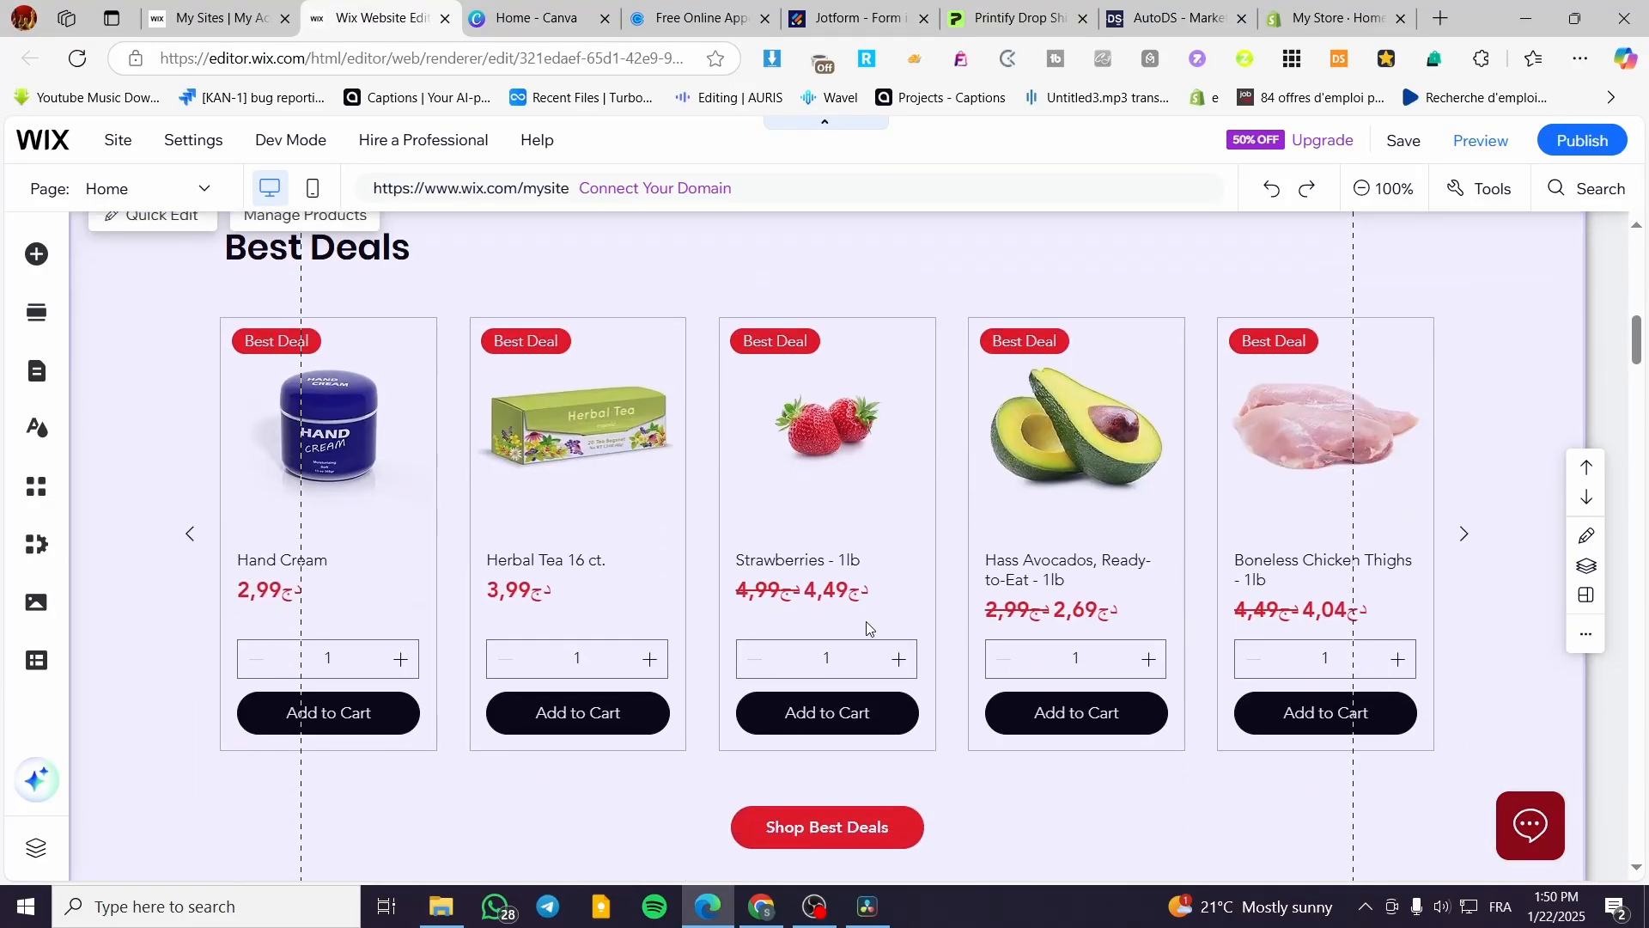
pyautogui.scroll(-8, 1074, 582)
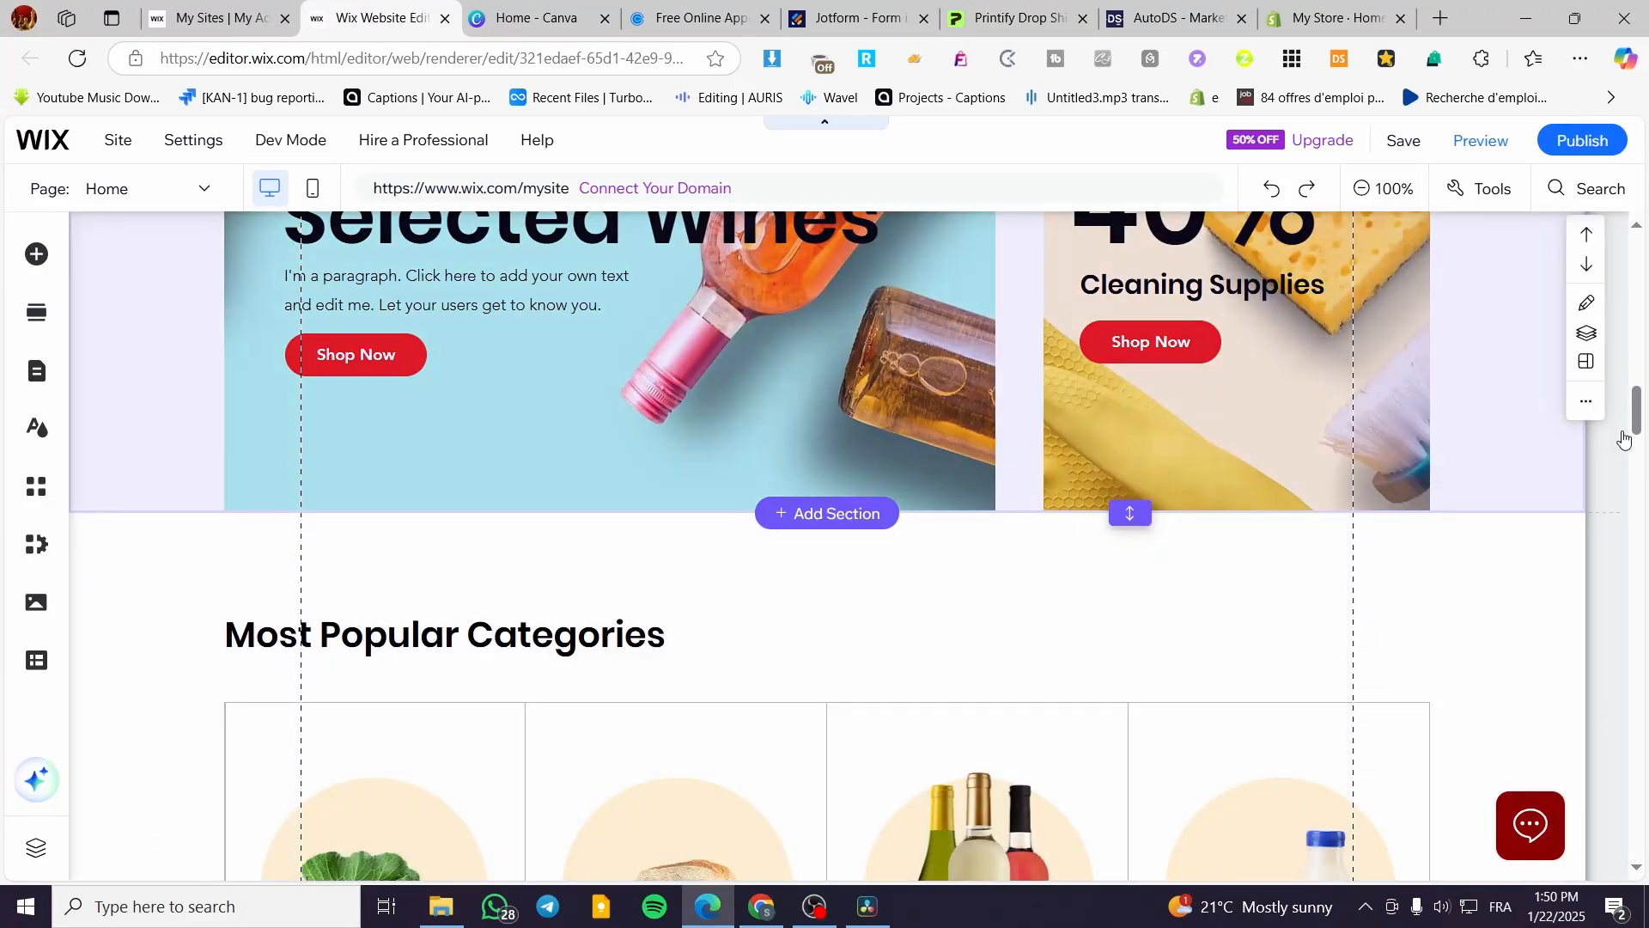
pyautogui.scroll(-8, 1631, 615)
pyautogui.moveTo(1631, 616); pyautogui.dragTo(1620, 131)
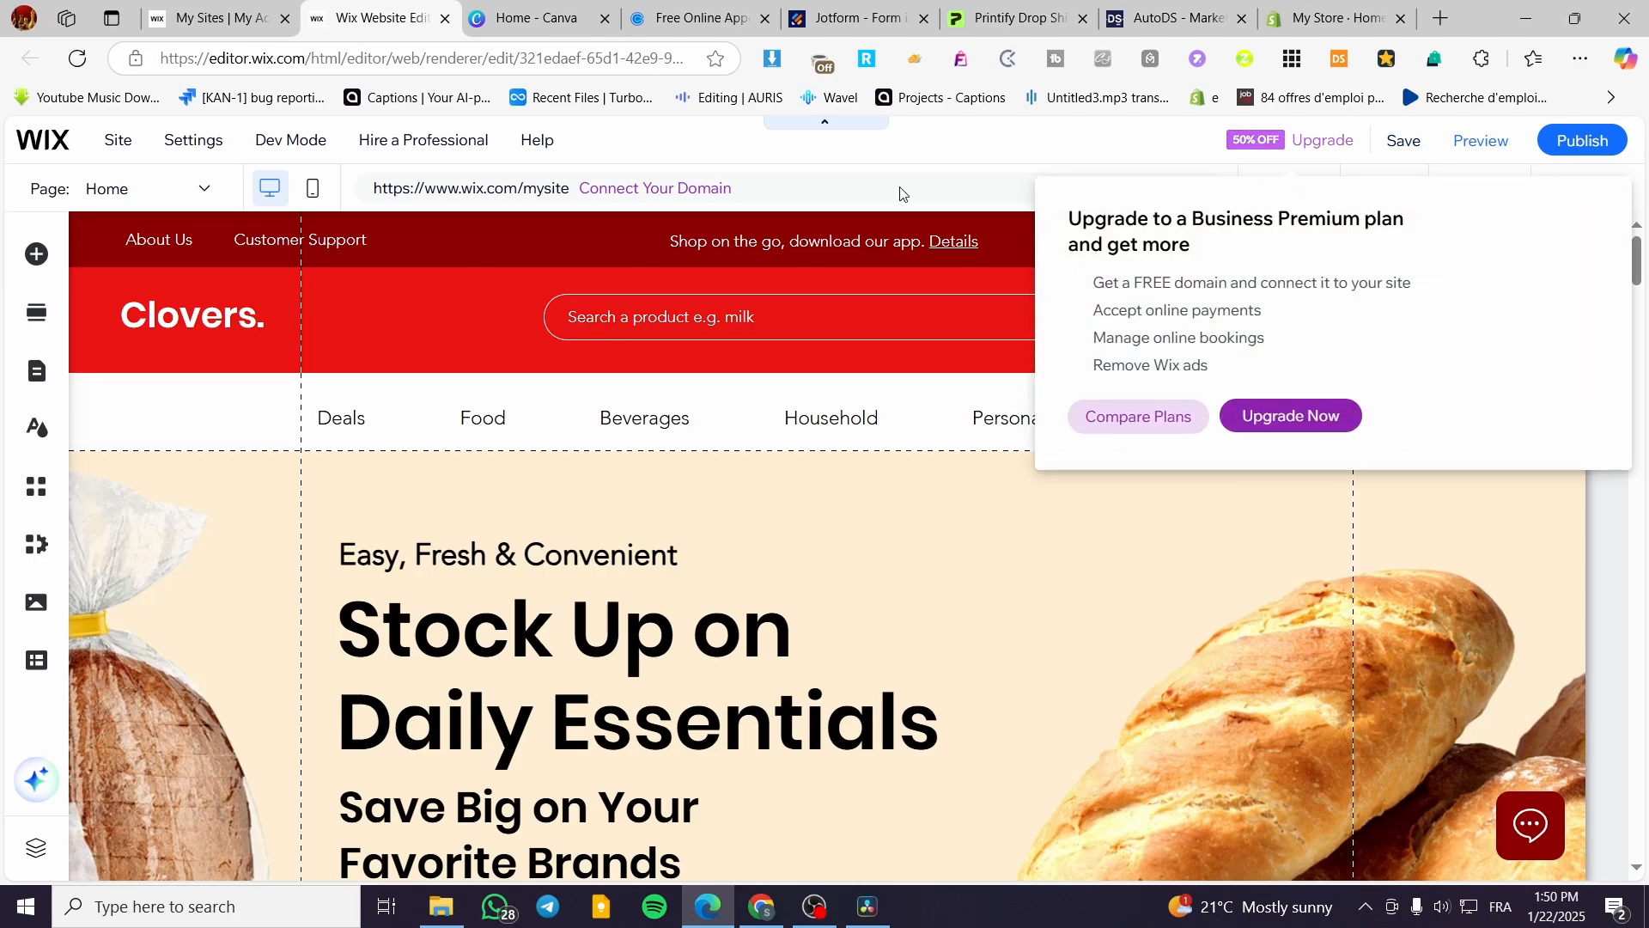
pyautogui.scroll(-5, 658, 328)
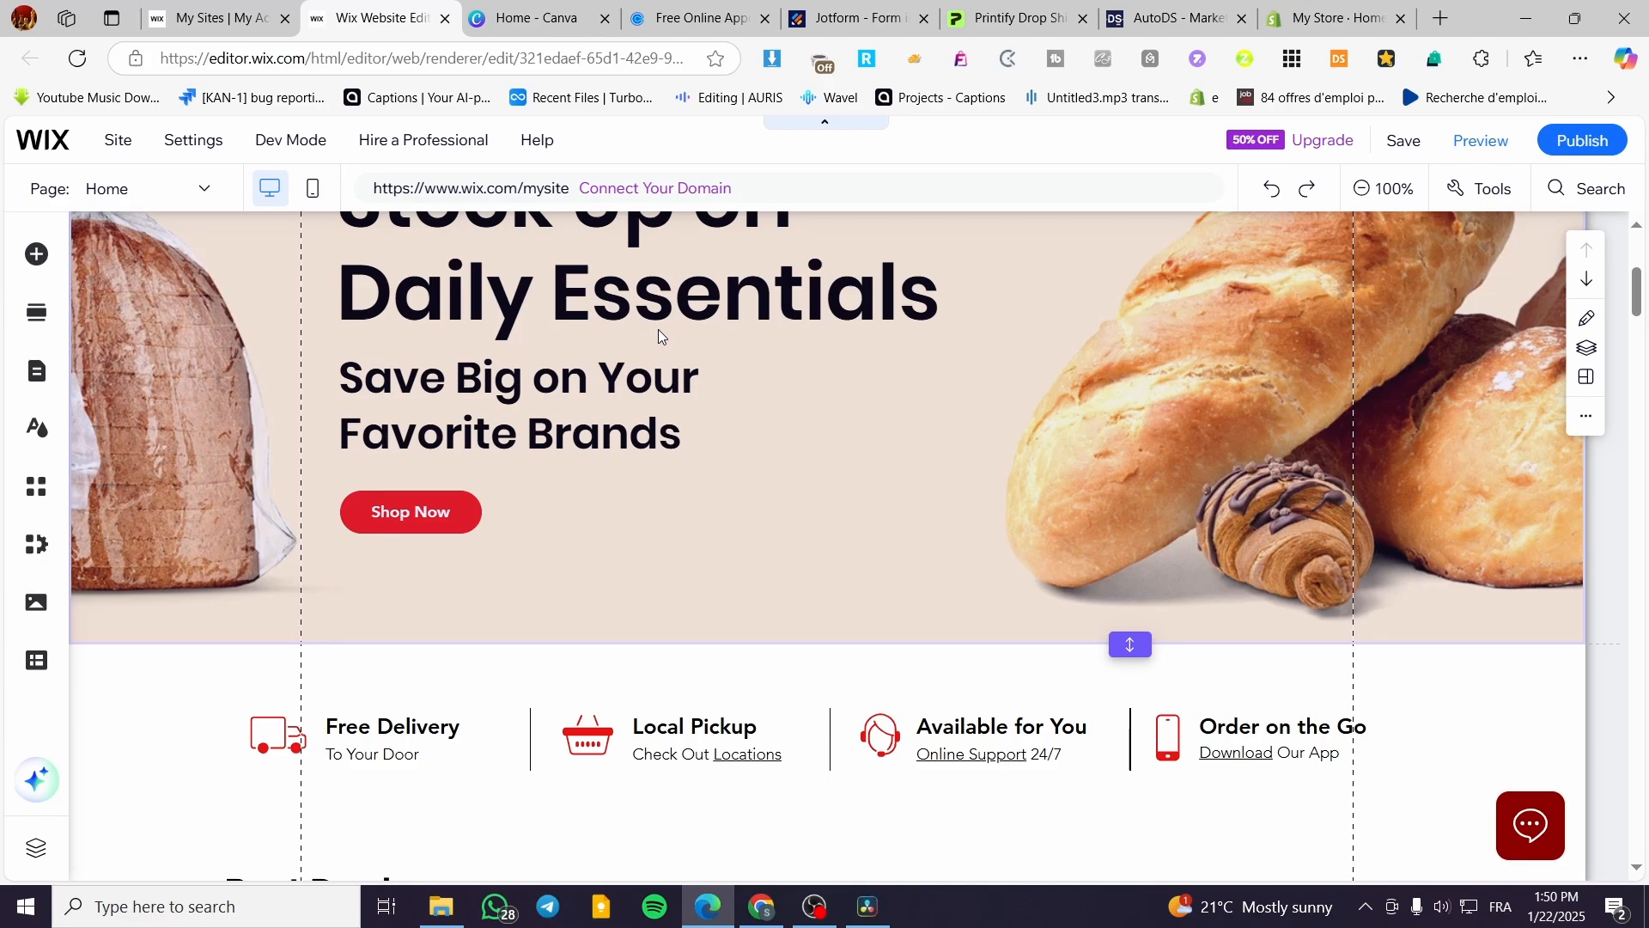
pyautogui.scroll(-5, 788, 345)
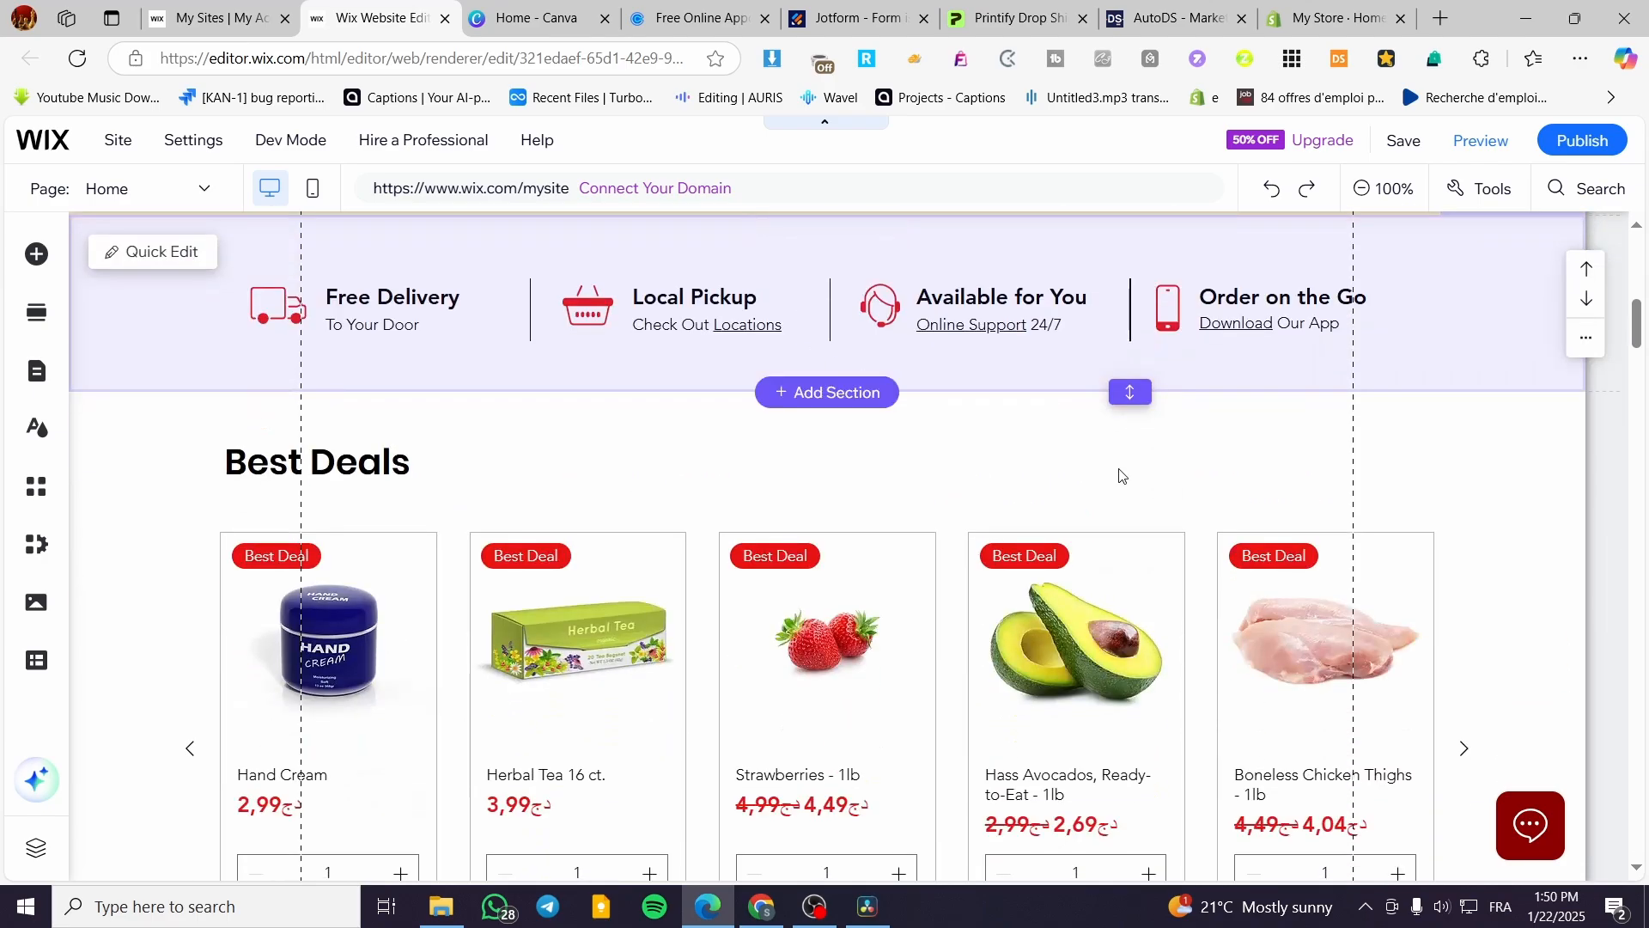
pyautogui.scroll(6, 471, 394)
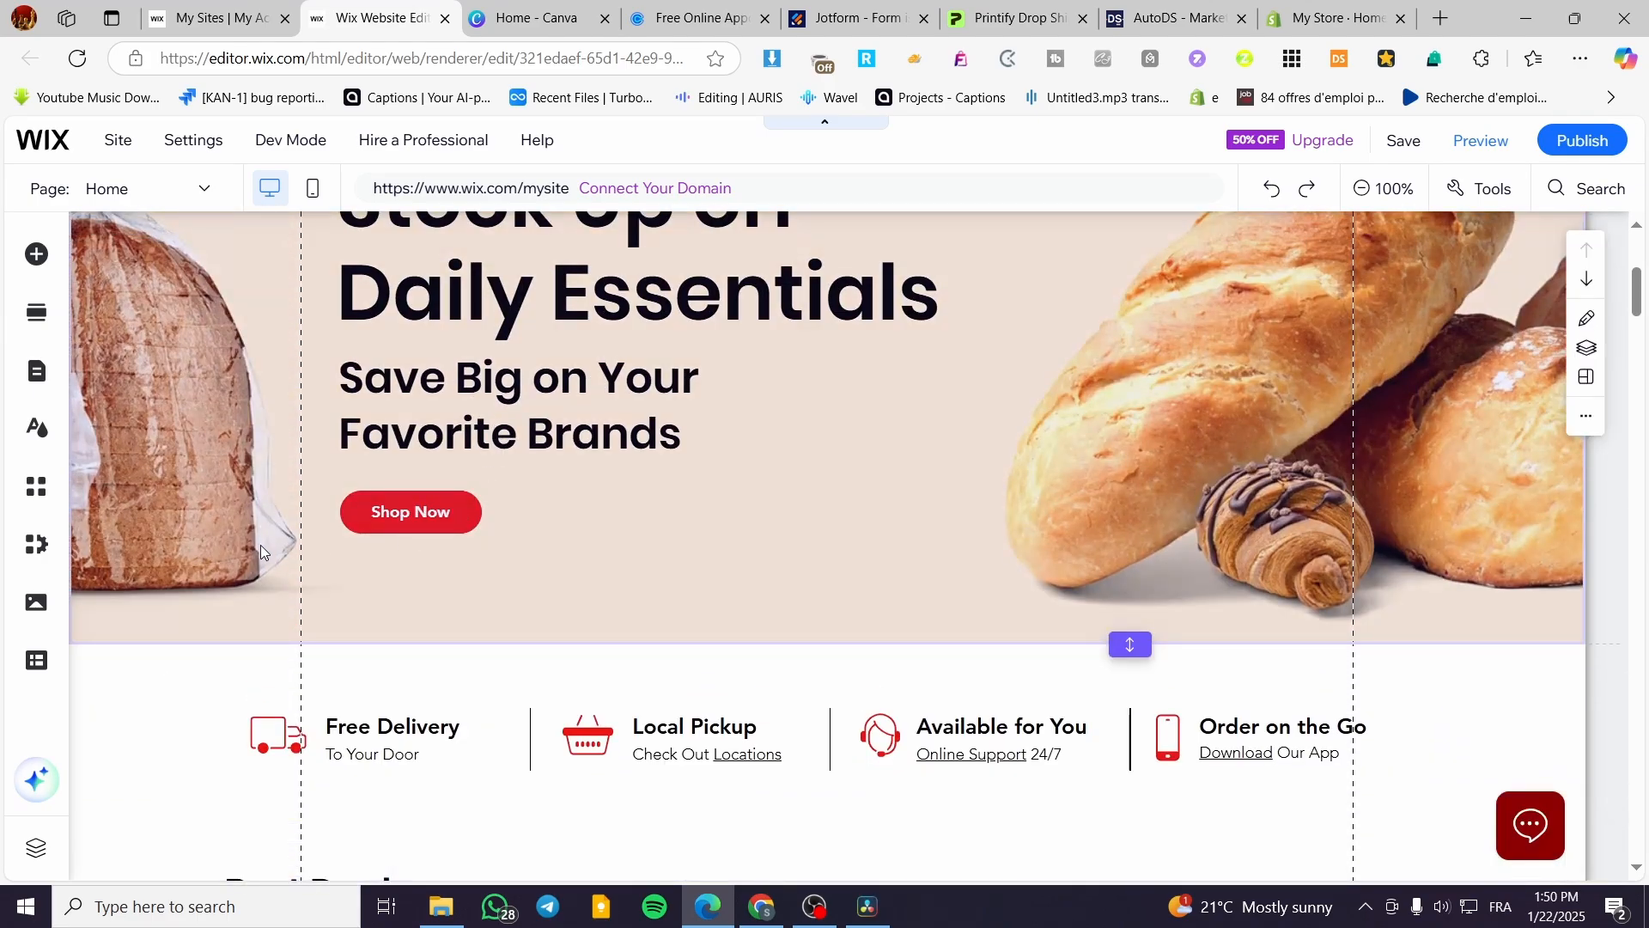
pyautogui.scroll(2, 515, 471)
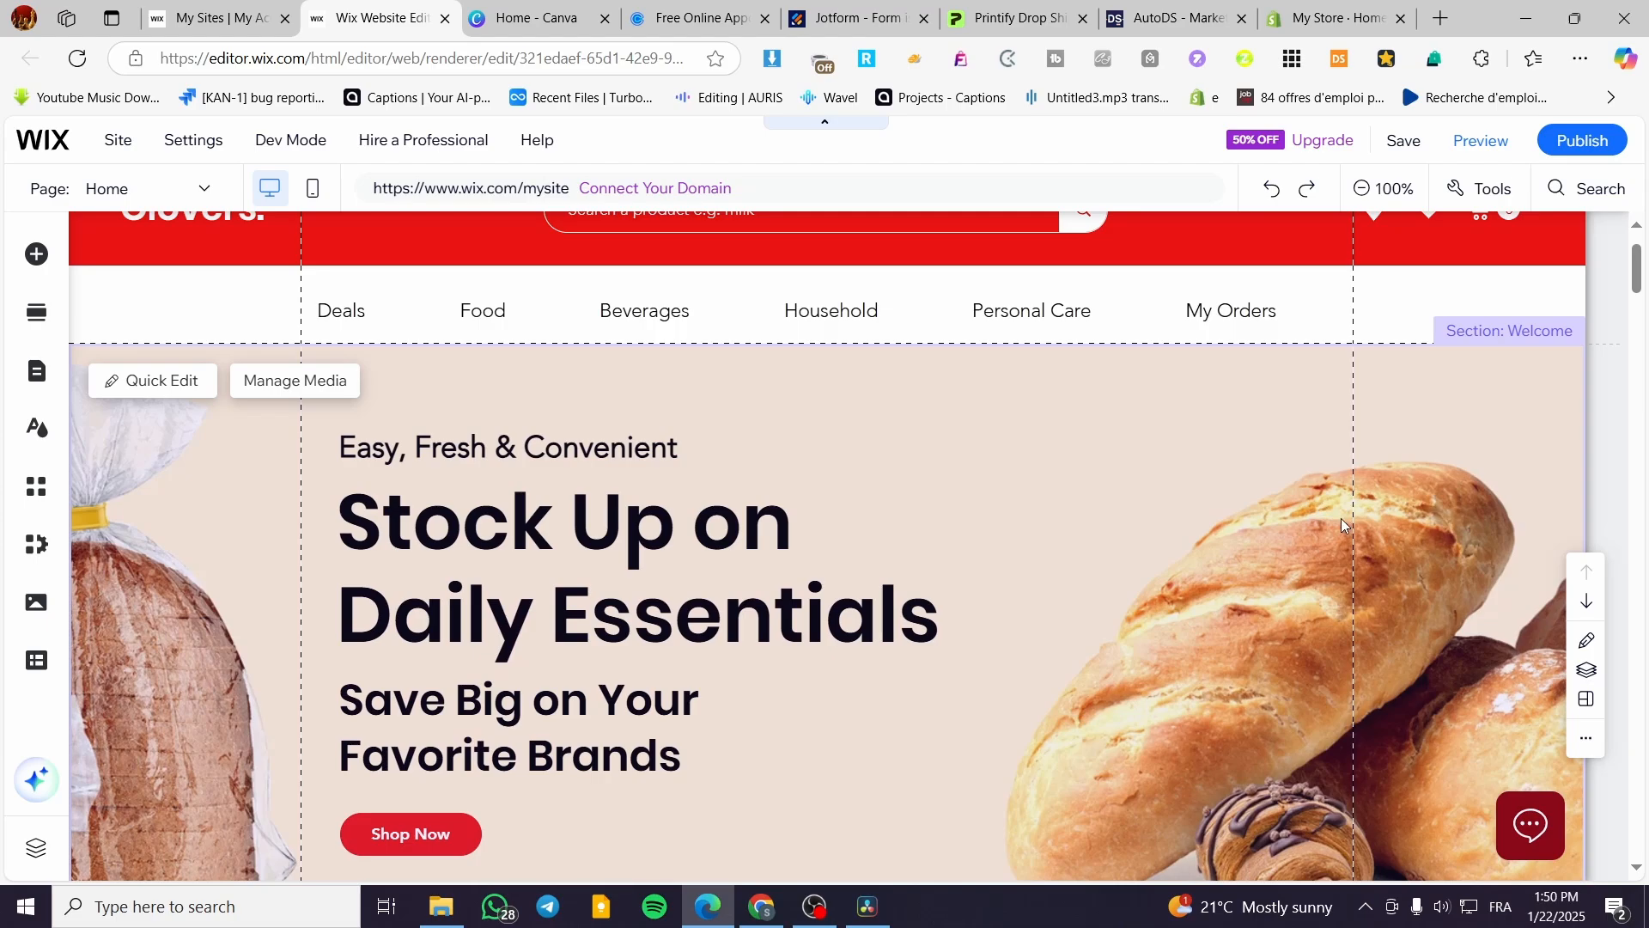
# Select the full-width Wix Pro Gallery behind the Welcome section's hero text and open its media organizer
pyautogui.click(1342, 518)
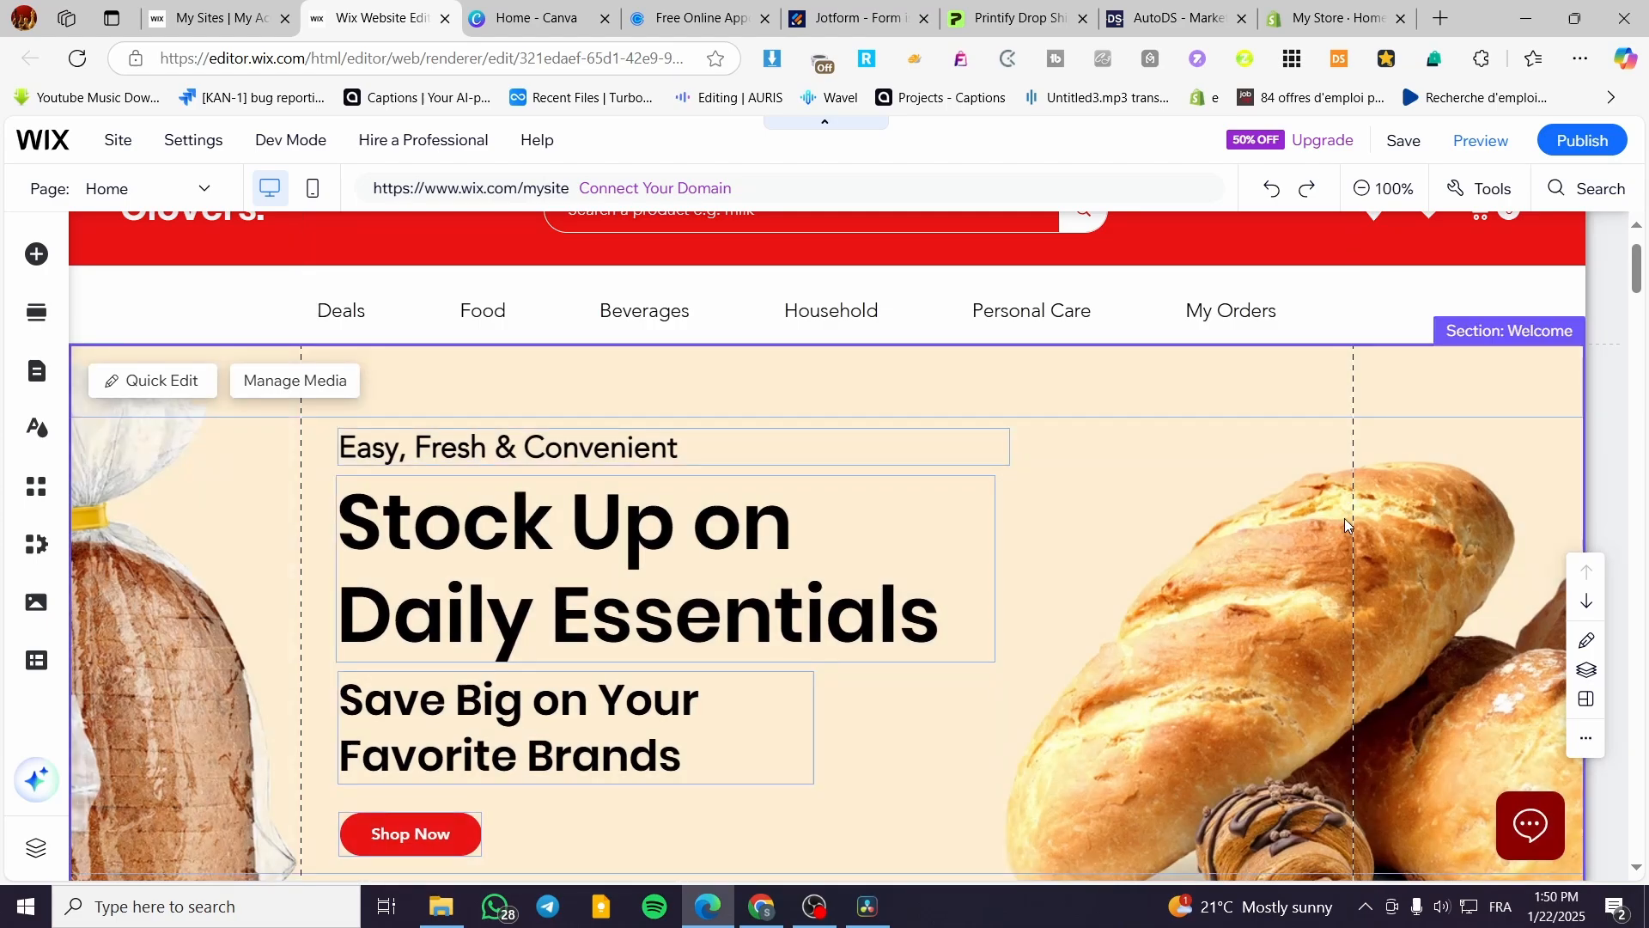
pyautogui.doubleClick(1457, 383)
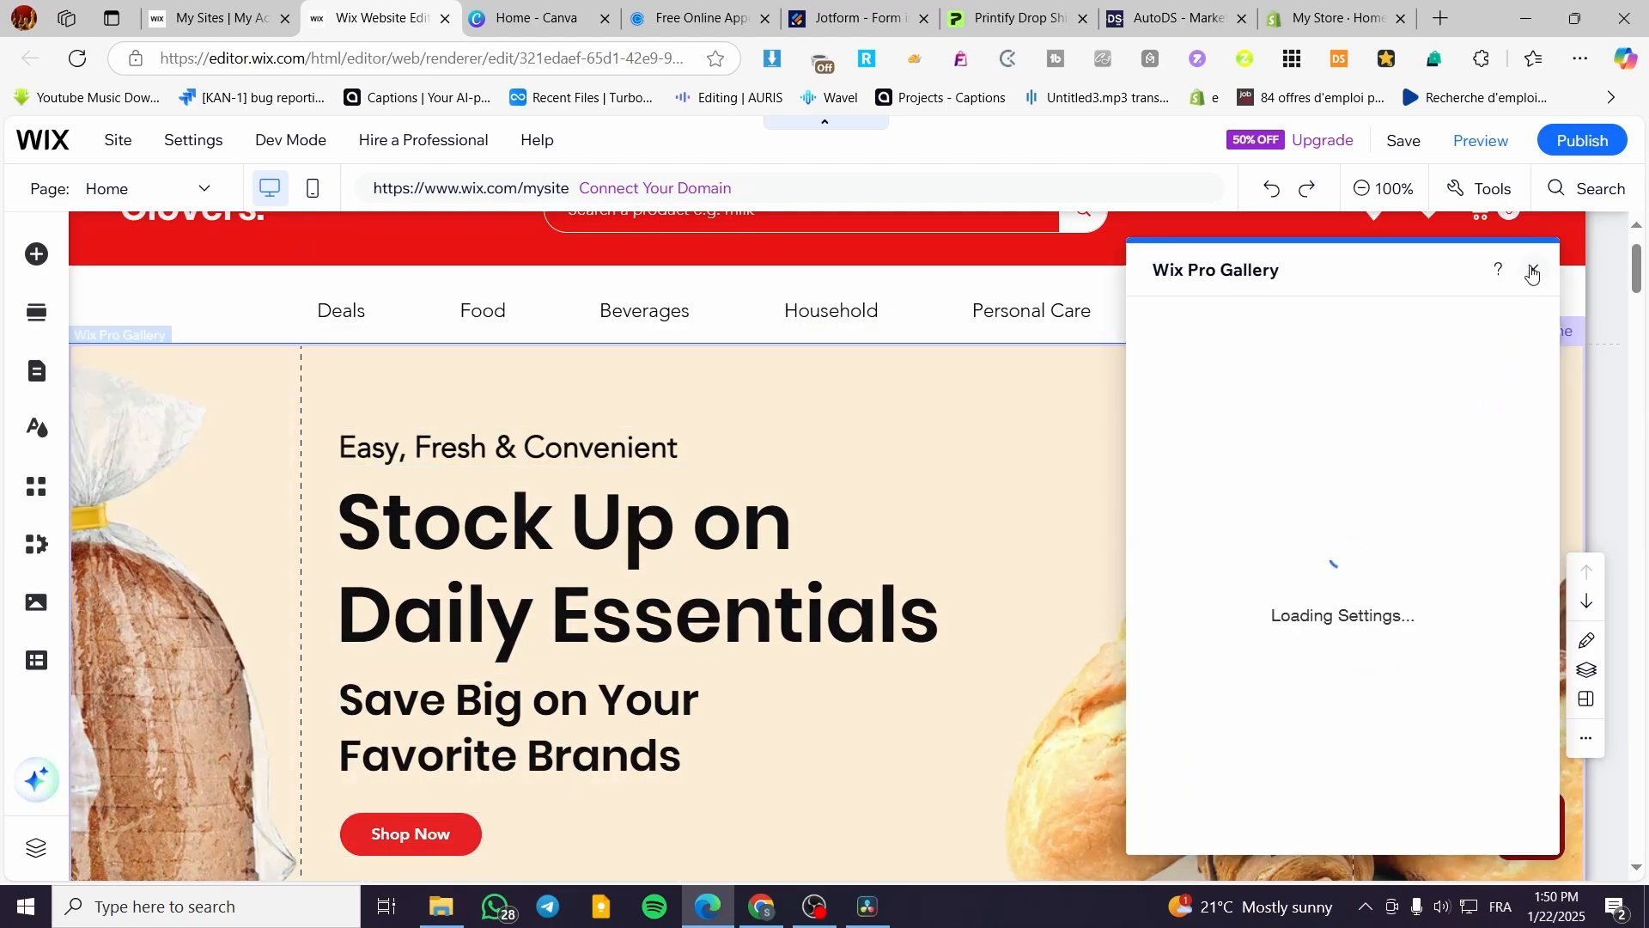
pyautogui.click(1532, 273)
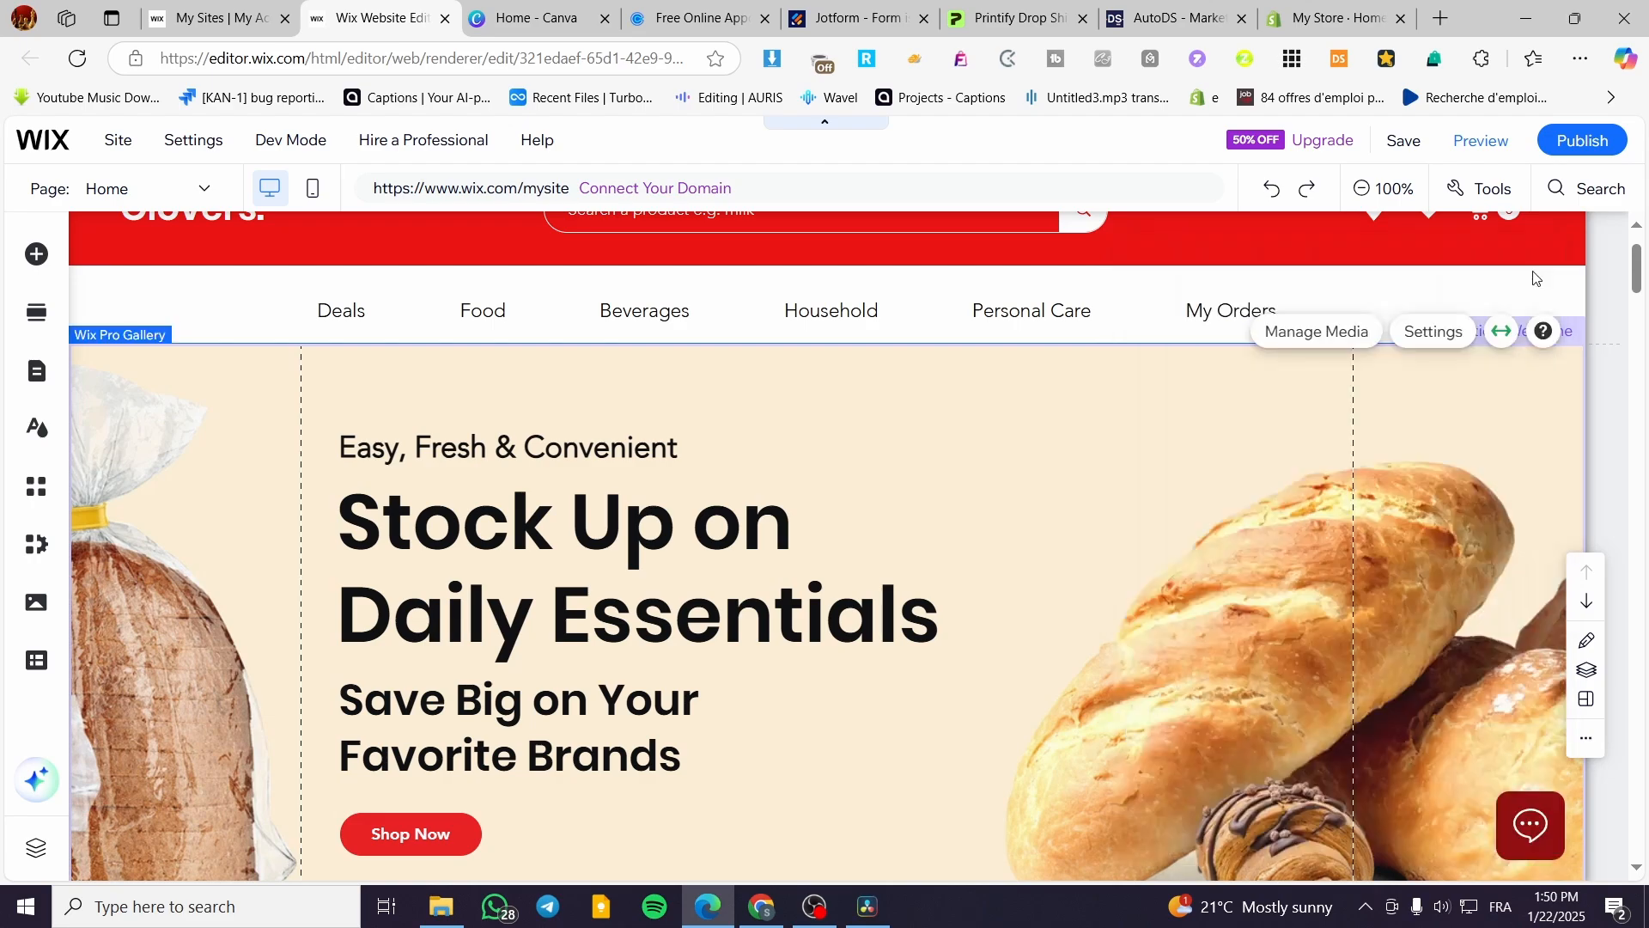
pyautogui.click(1554, 447)
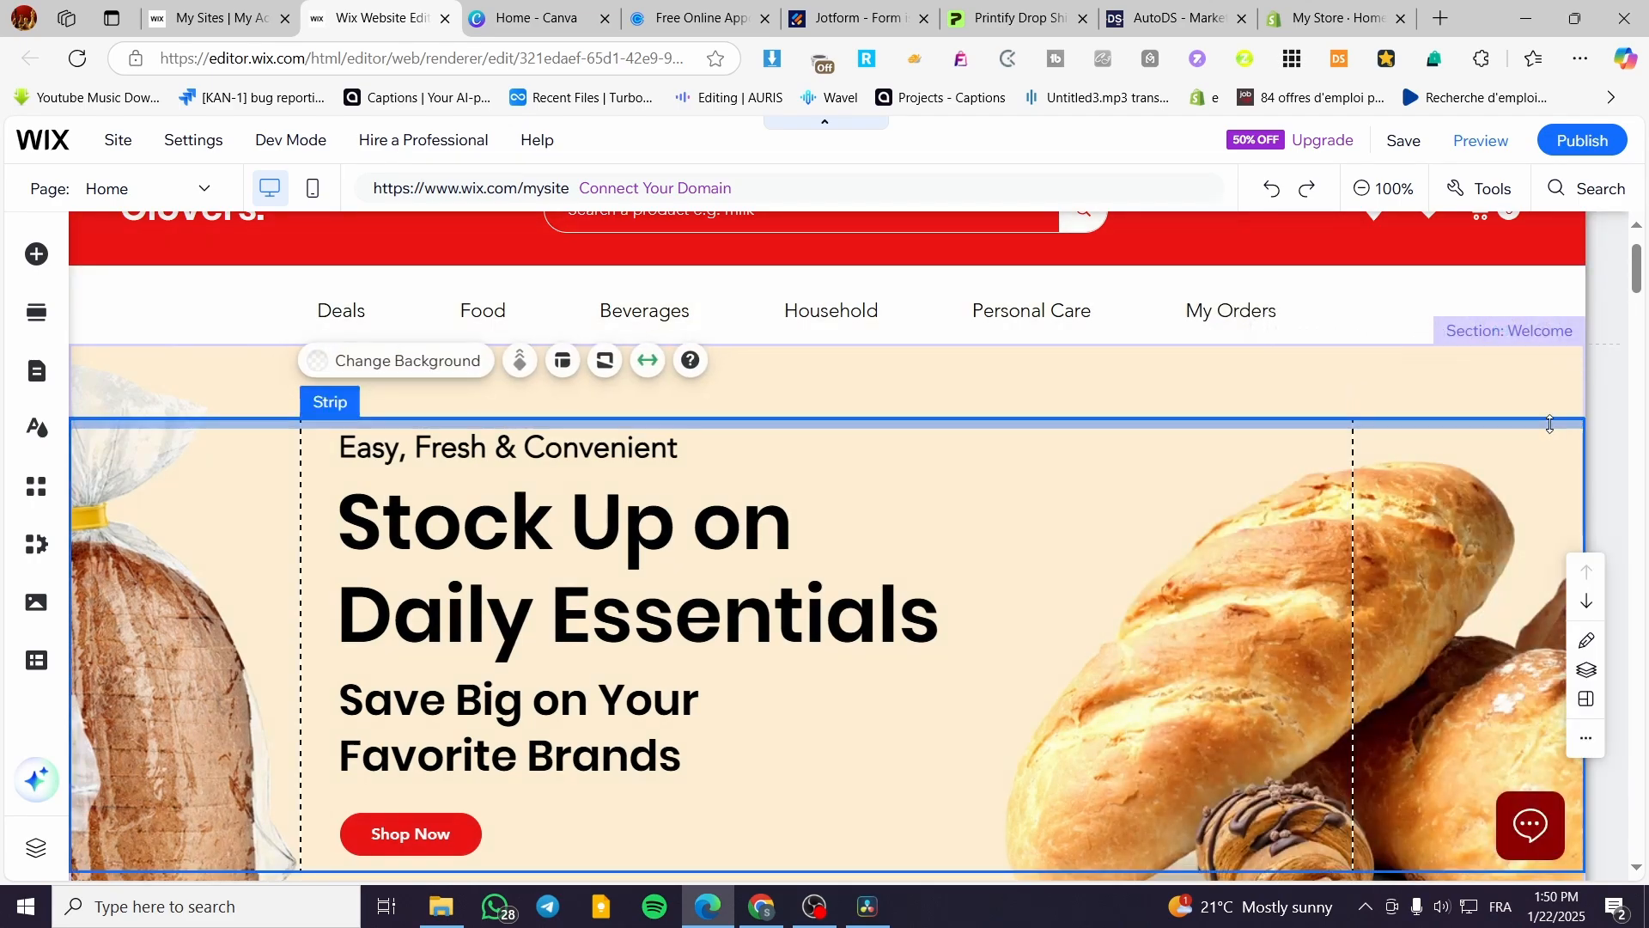
pyautogui.click(1520, 373)
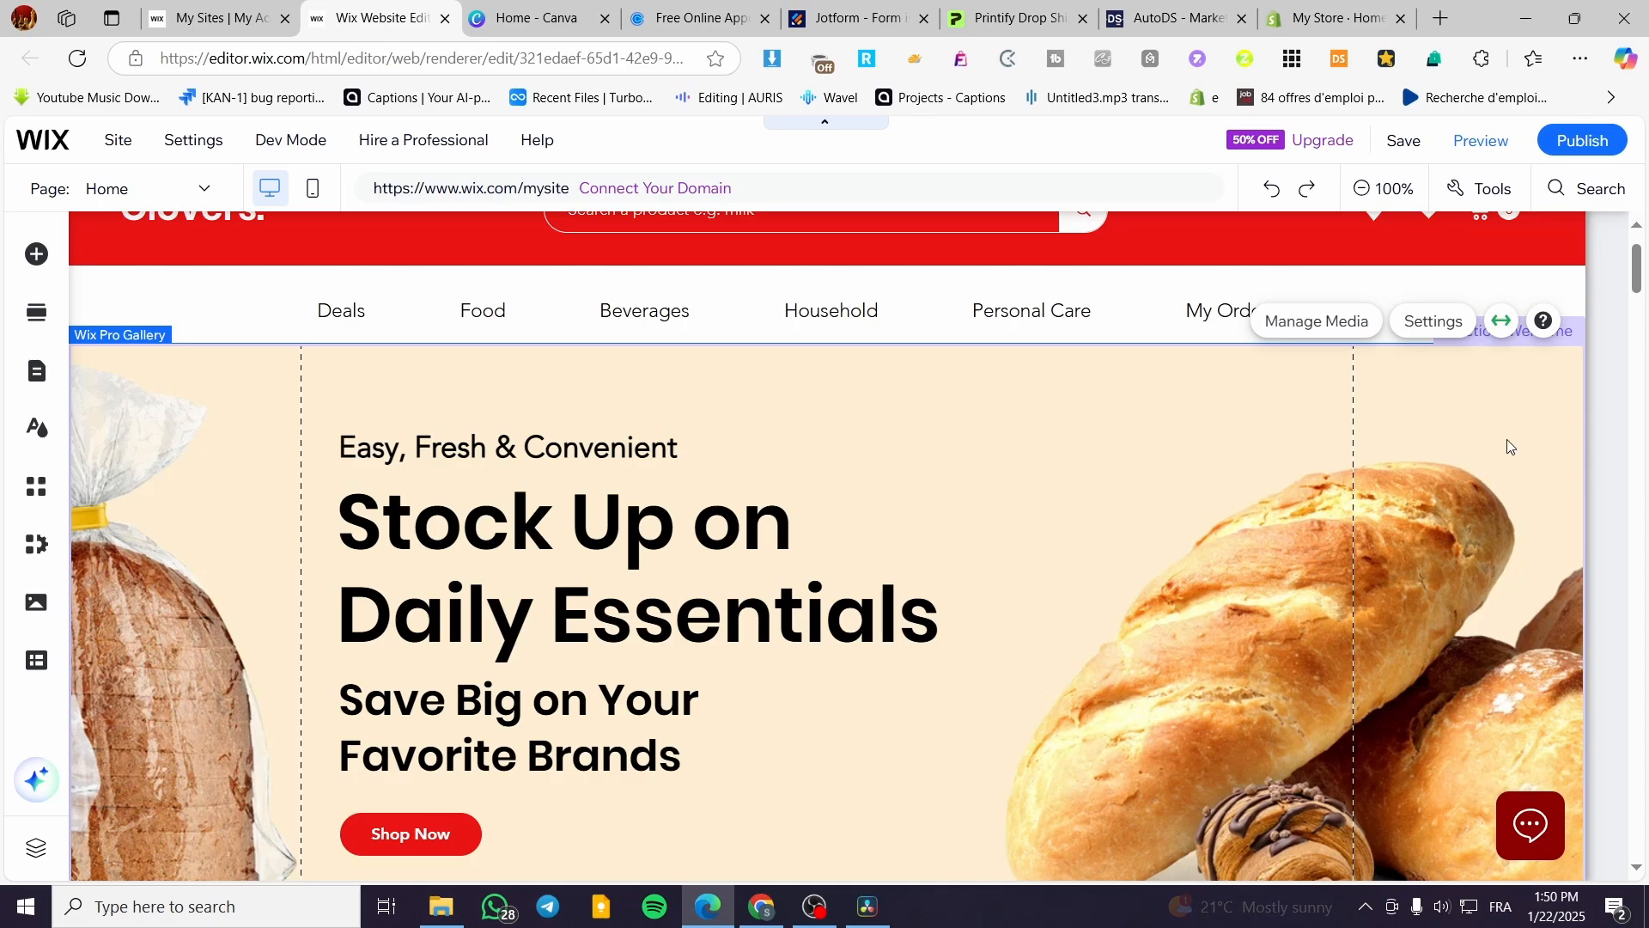
pyautogui.doubleClick(1564, 493)
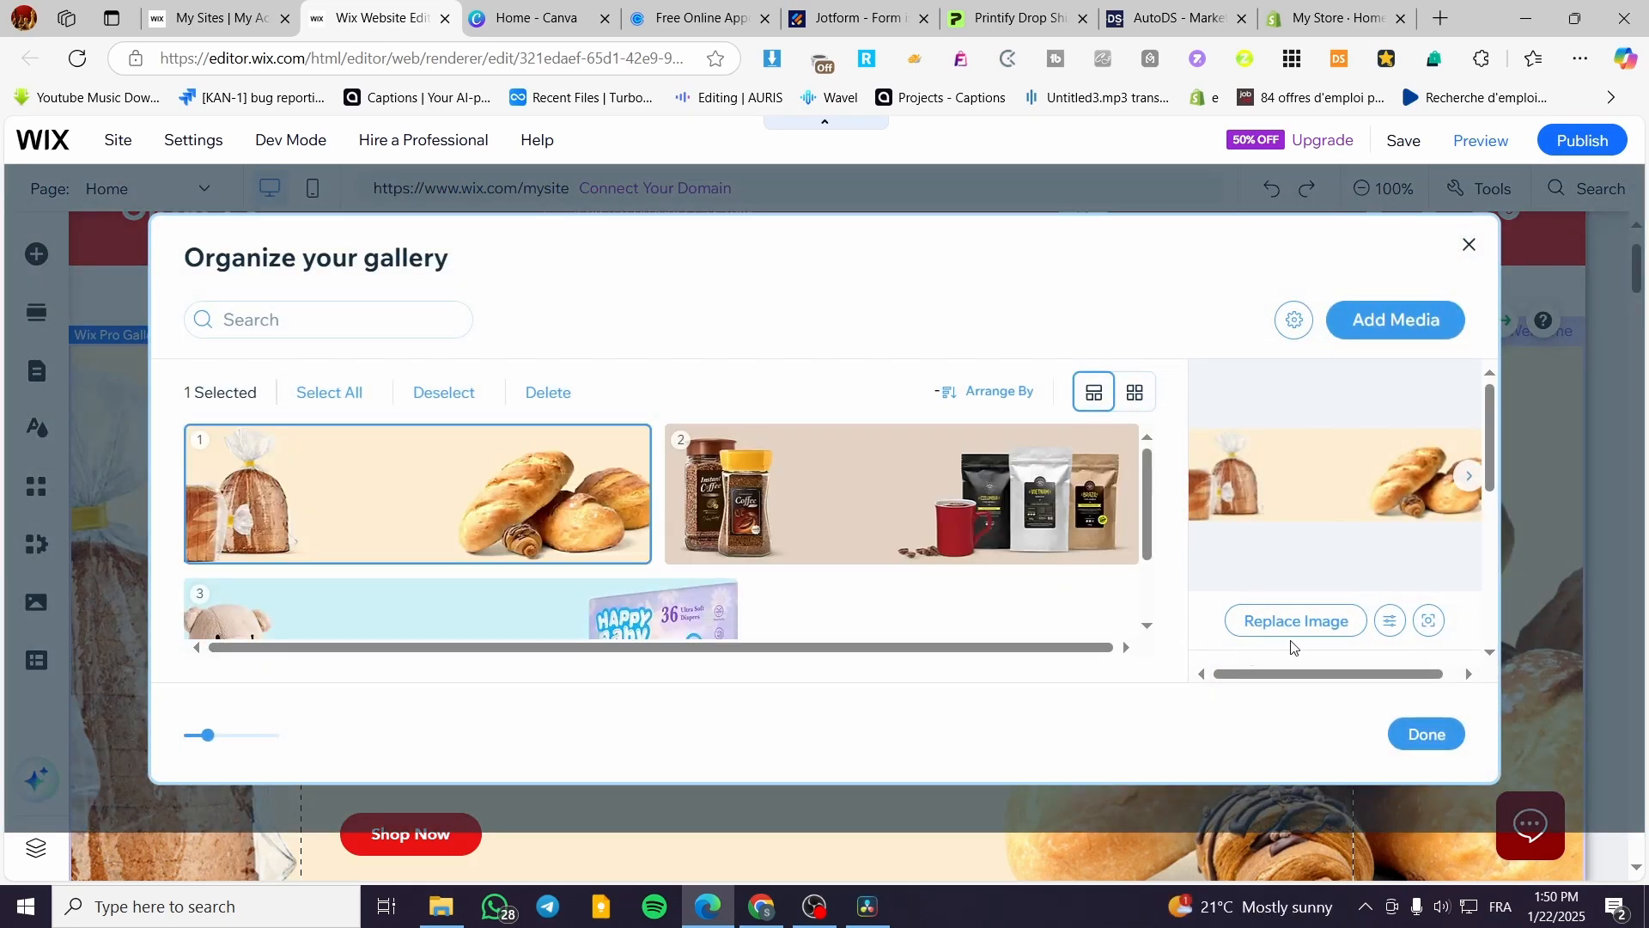
# Open the first gallery image, the bread banner, in Photo Studio at its crop settings to read its pixel dimensions
pyautogui.scroll(-3, 1409, 596)
pyautogui.scroll(3, 1410, 596)
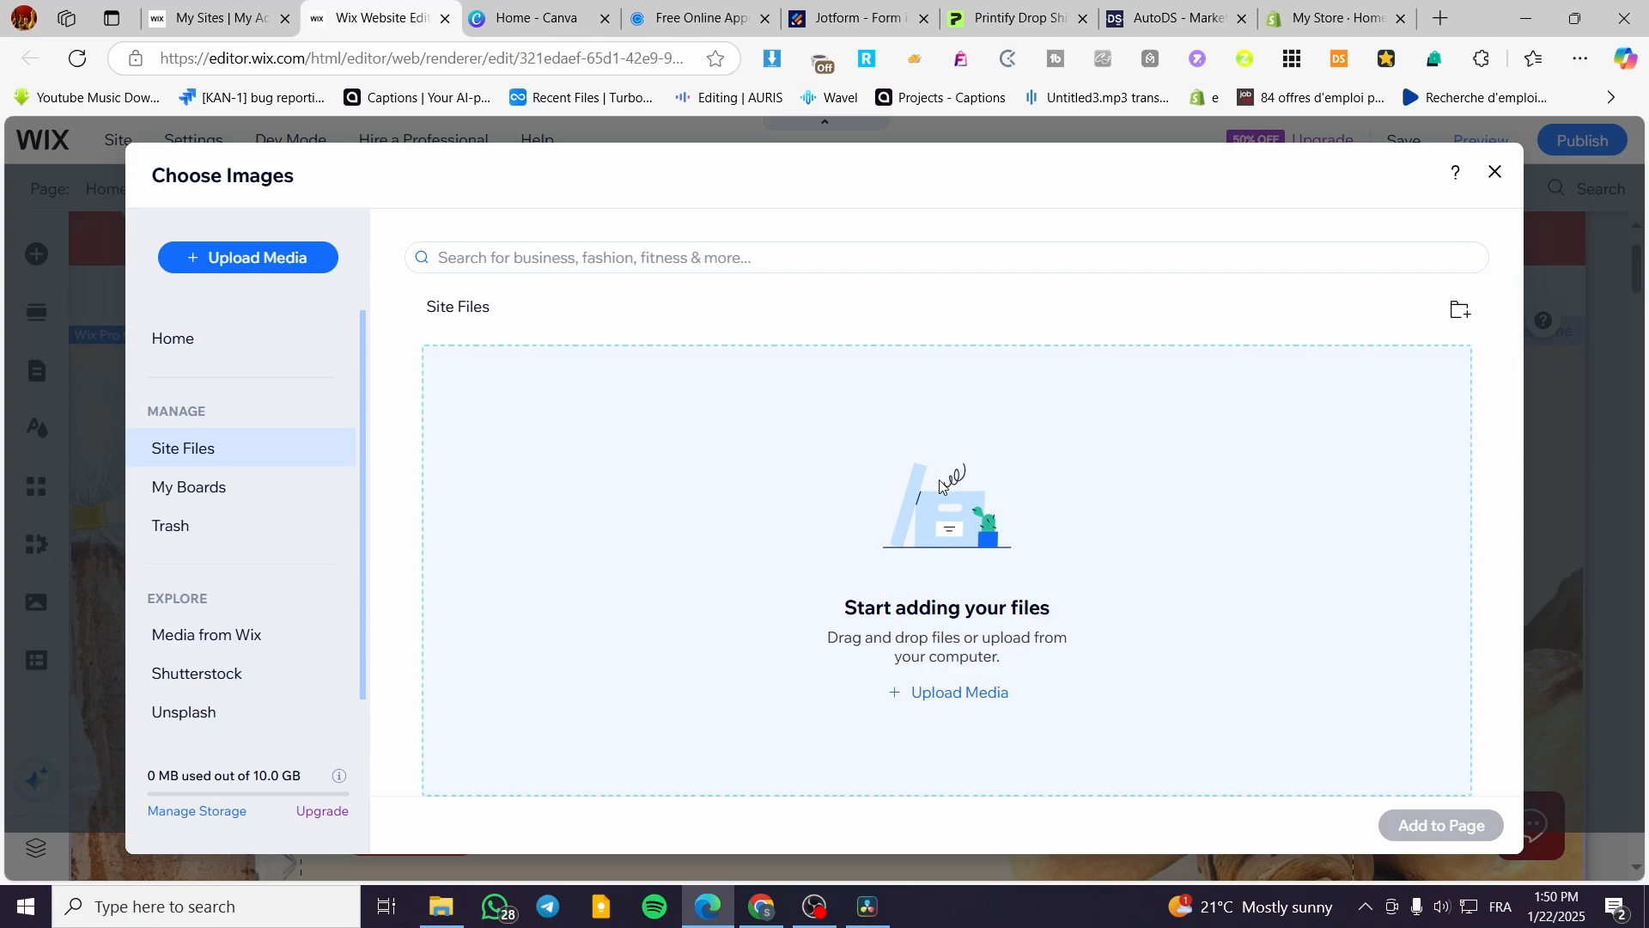
pyautogui.click(1495, 171)
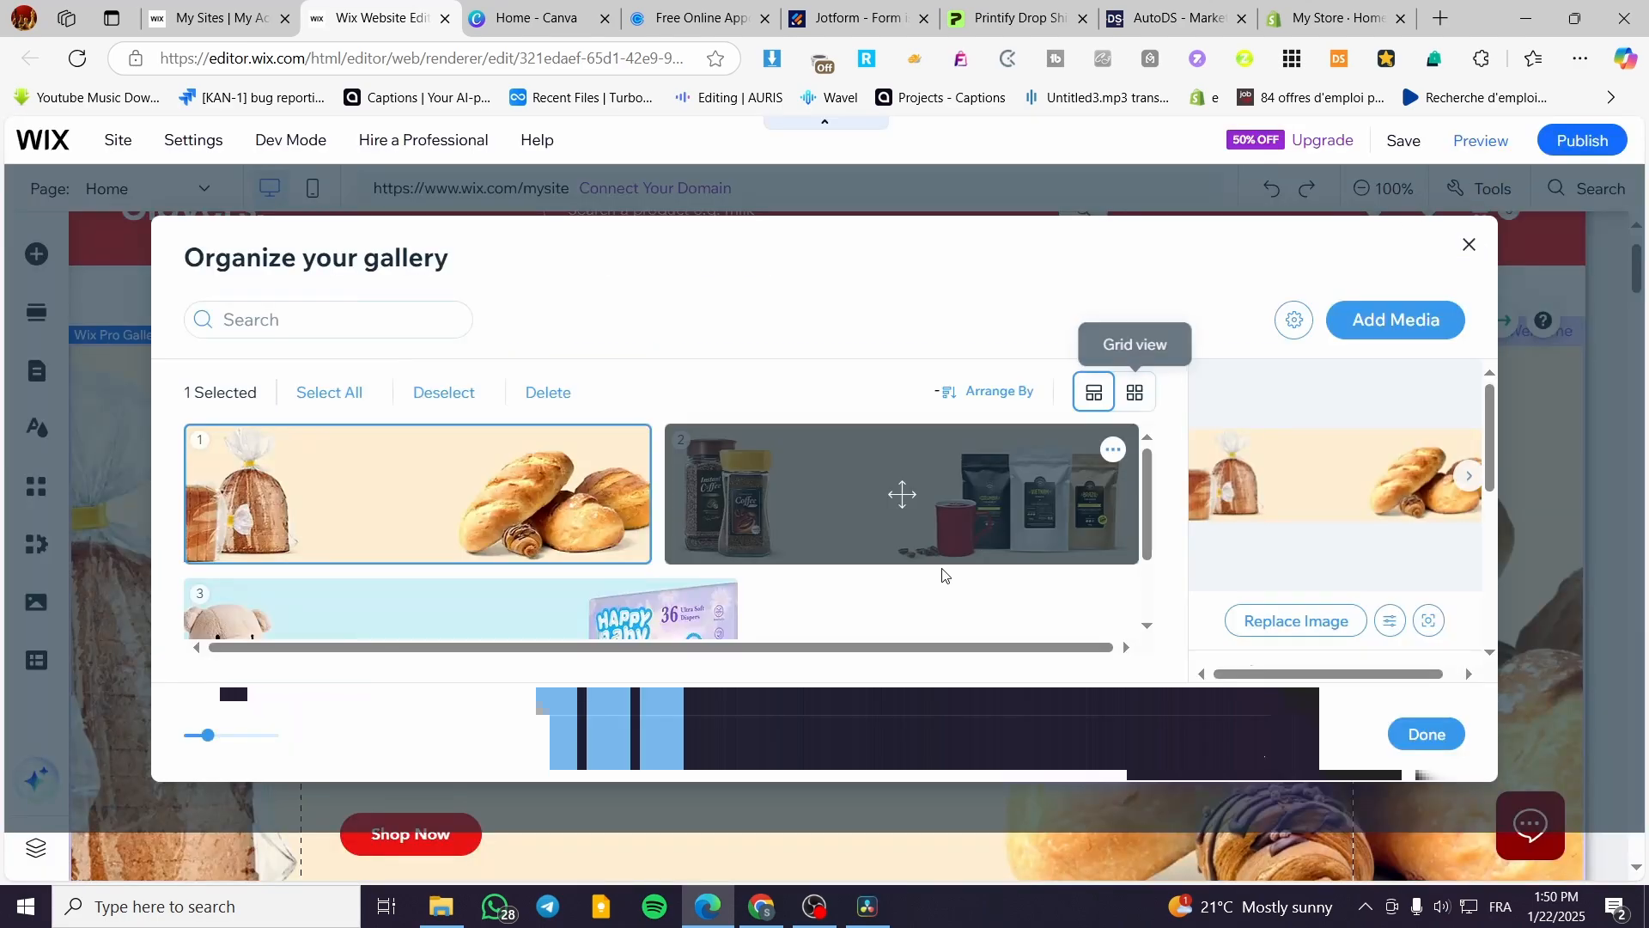
pyautogui.scroll(-3, 1248, 446)
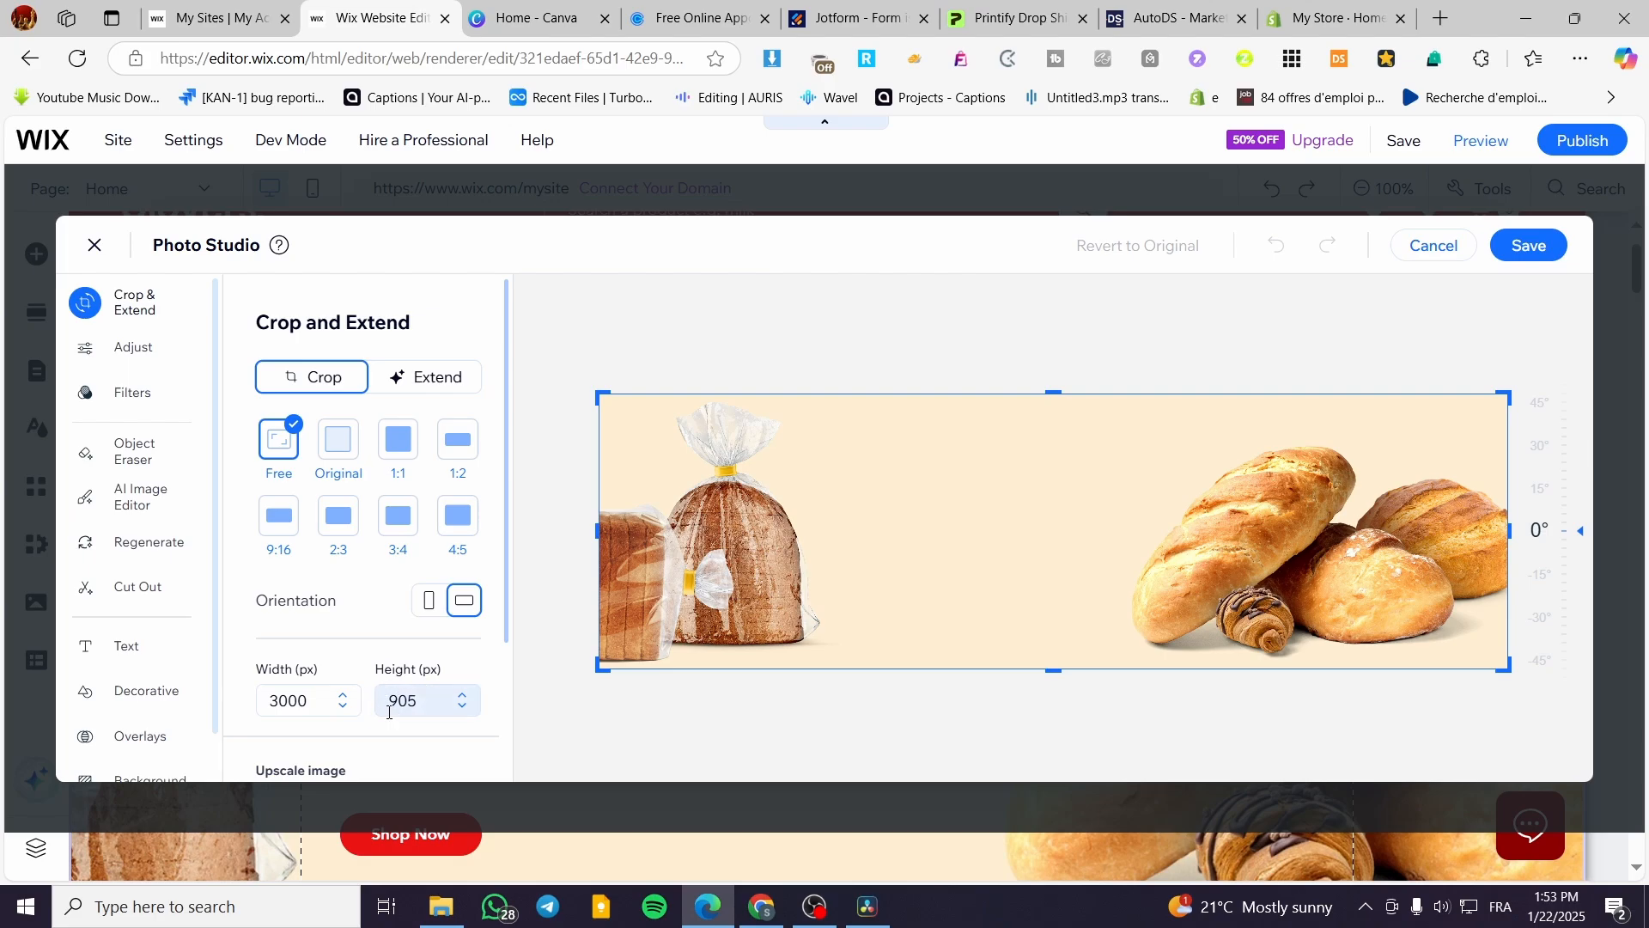
# Switch to Canva, start a custom-size design, and set its width to 3000 px to match the bread banner
pyautogui.click(575, 10)
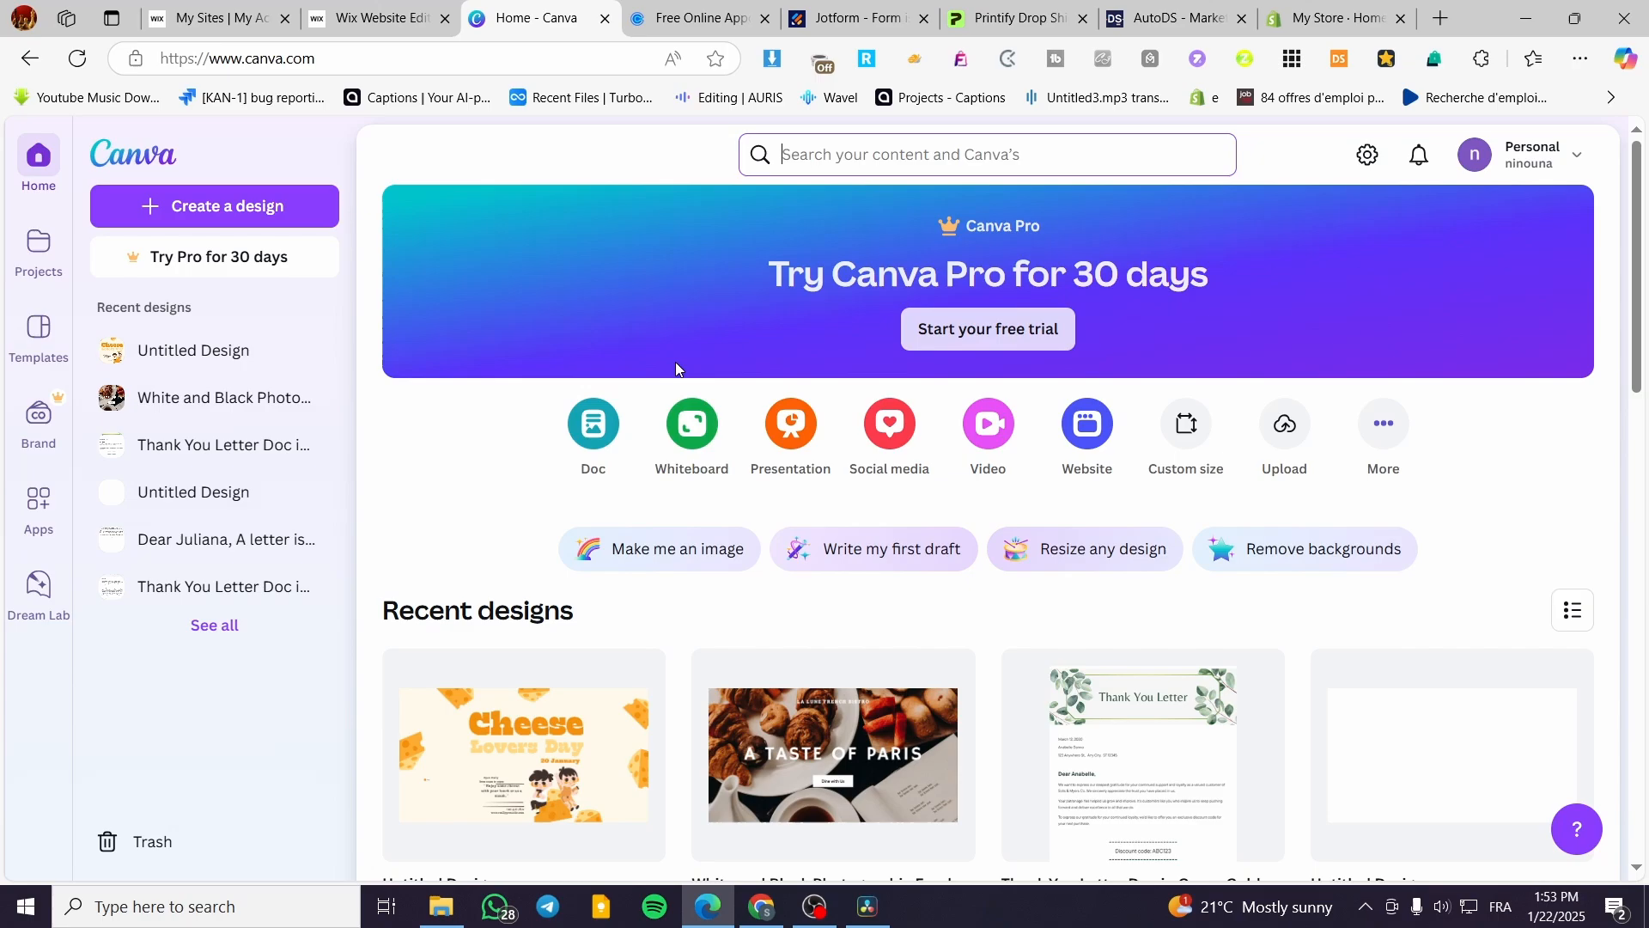
pyautogui.click(1206, 434)
pyautogui.click(372, 18)
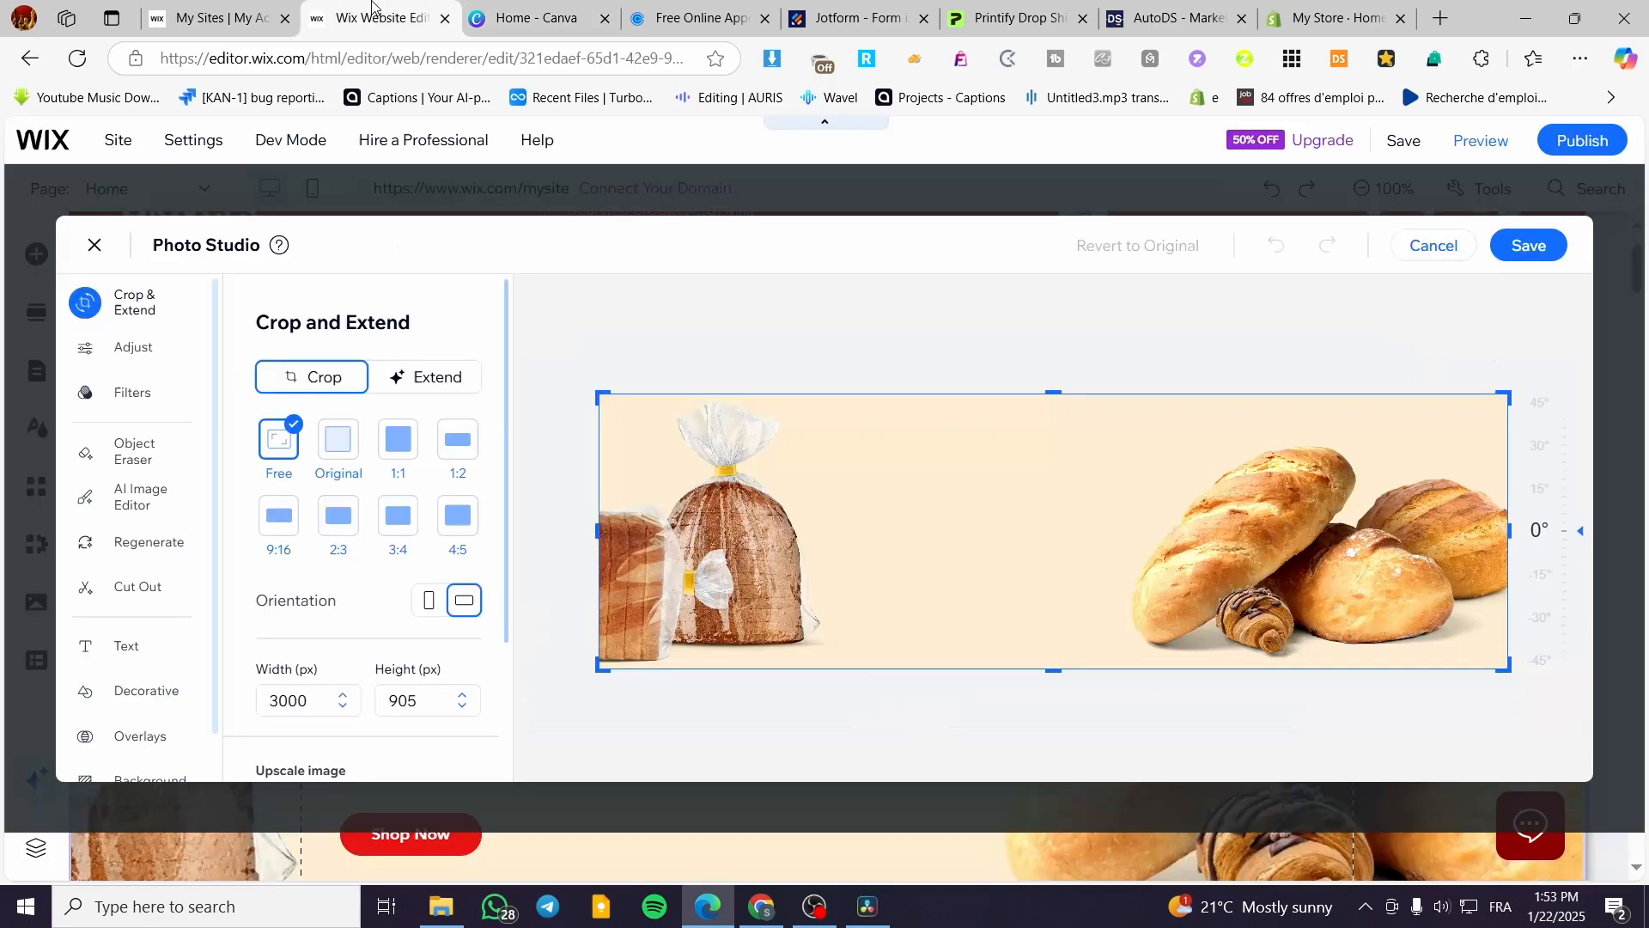
pyautogui.click(528, 17)
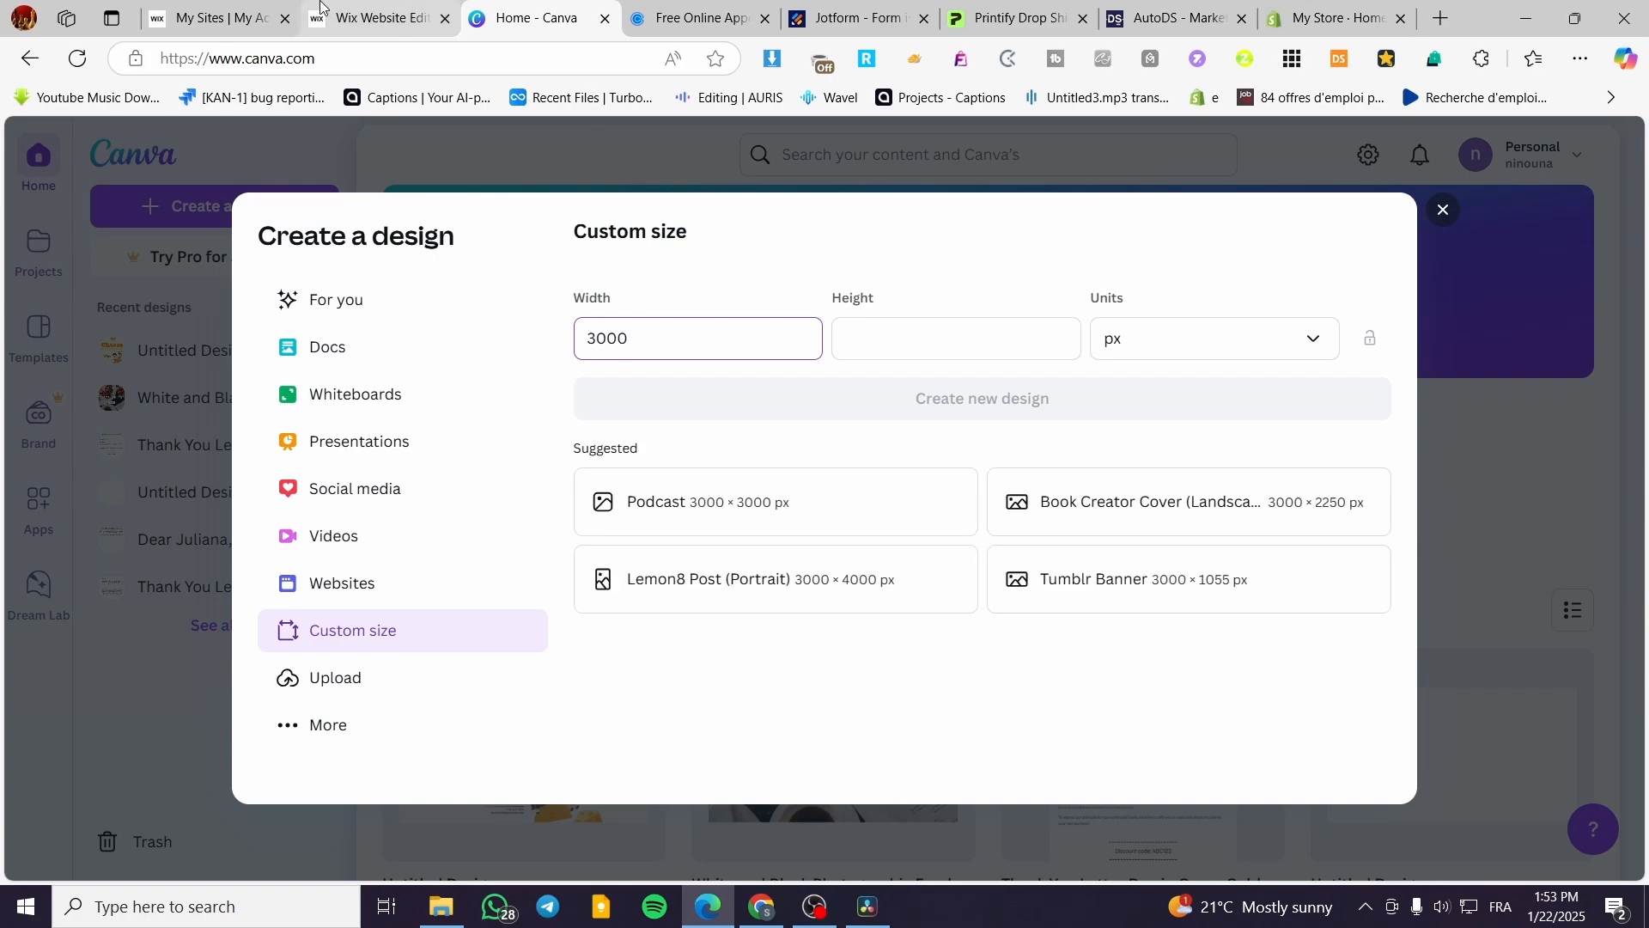
# Switch back to Wix and try cropping the left side of the bread banner to a width of 2533 px, restoring the full width
pyautogui.click(401, 9)
pyautogui.moveTo(599, 522); pyautogui.dragTo(663, 533)
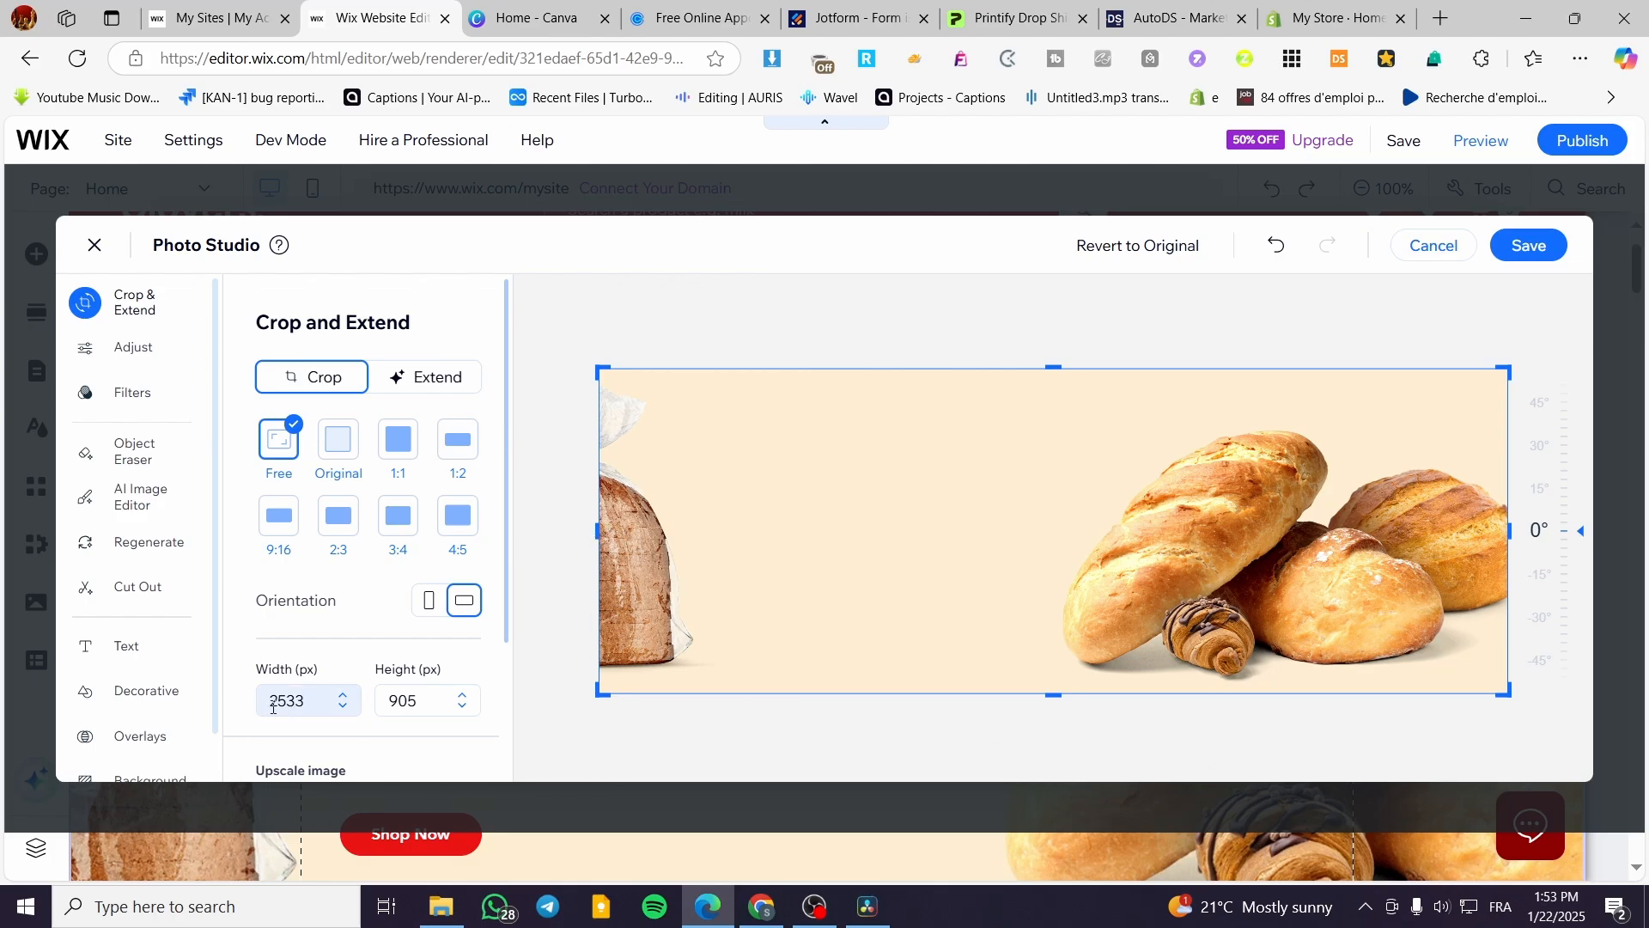
pyautogui.moveTo(599, 531); pyautogui.dragTo(402, 523)
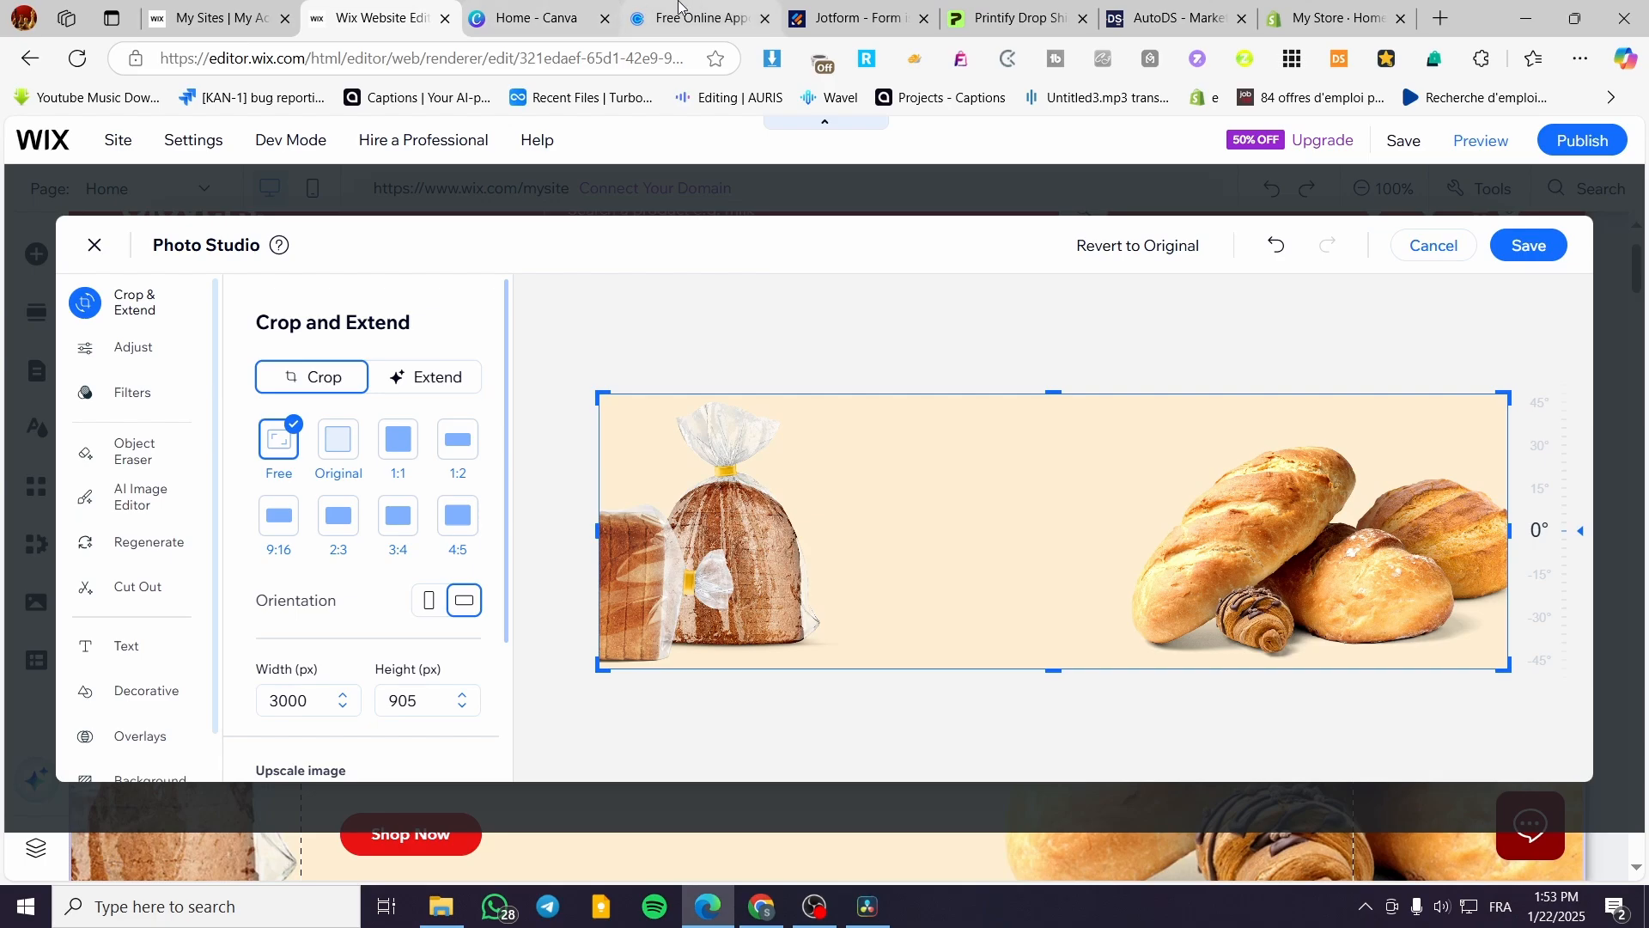
# Set the custom design's height to 905 px in Canva and check it against the banner's dimensions in Wix Photo Studio
pyautogui.click(547, 6)
pyautogui.click(1020, 334)
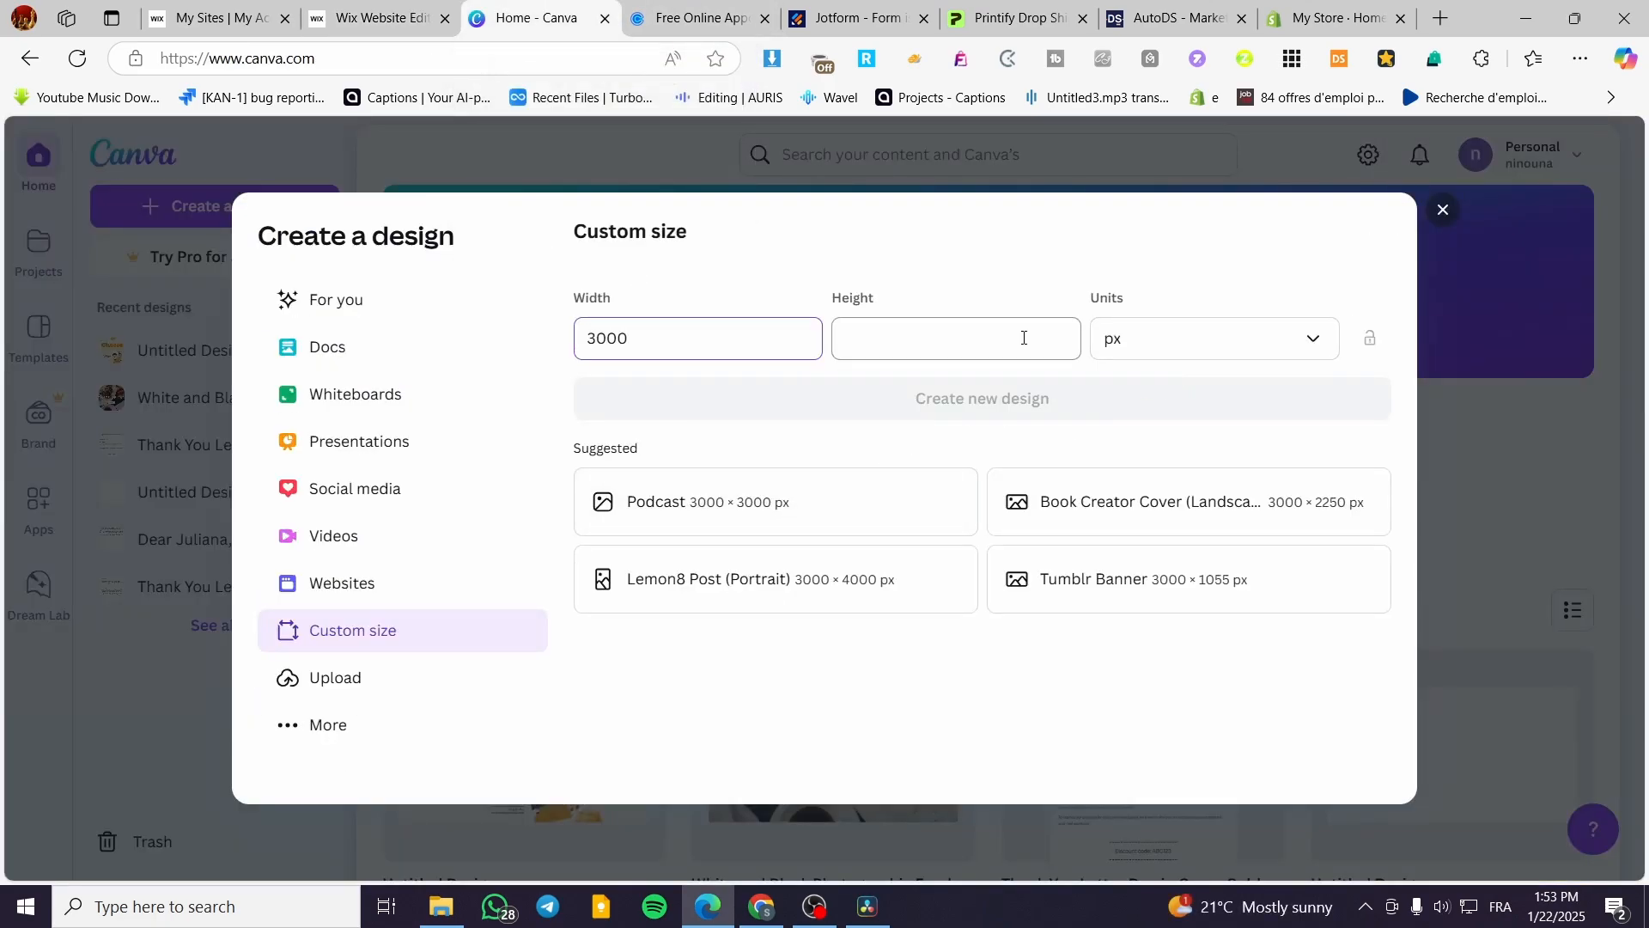
pyautogui.write('905')
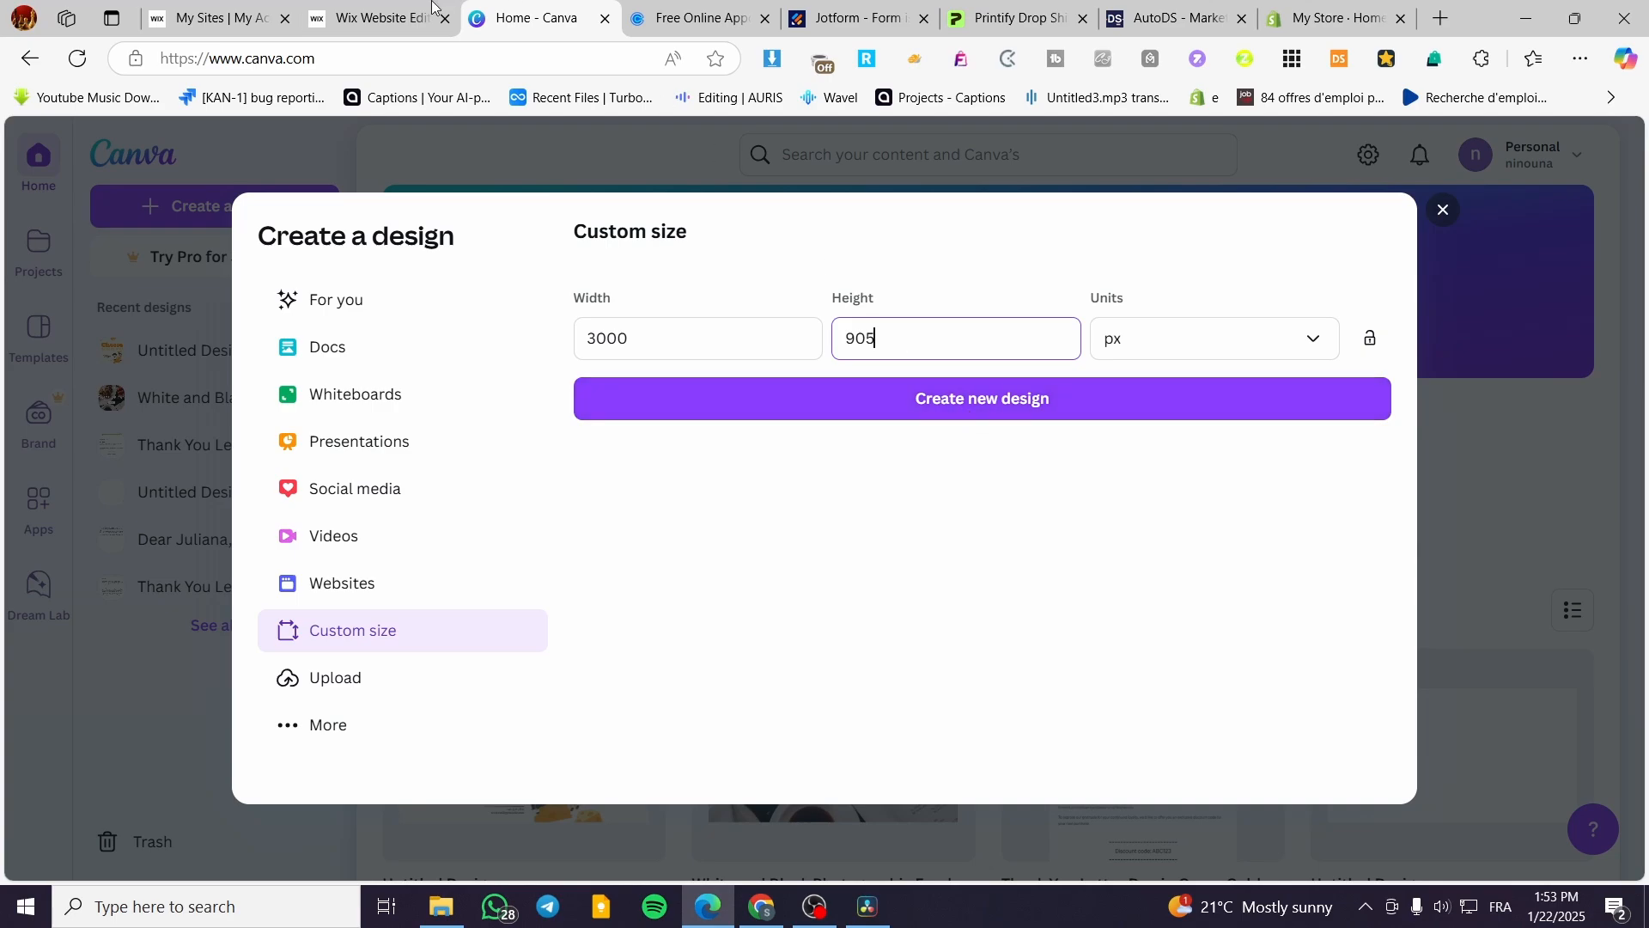
pyautogui.click(359, 6)
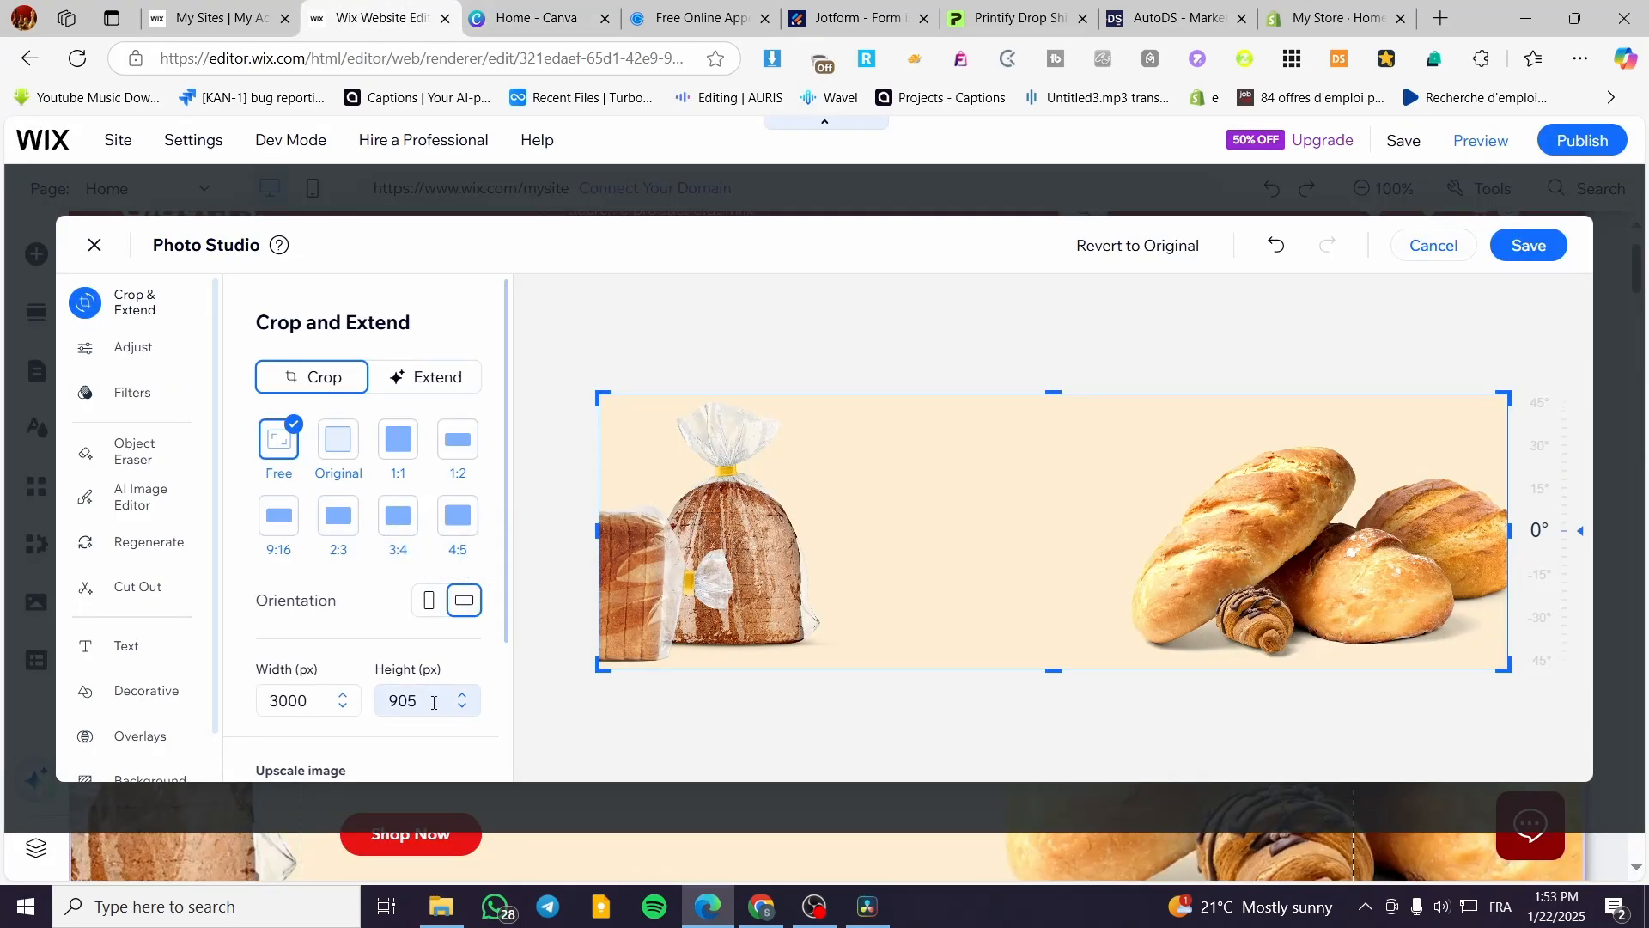
# Switch to Canva, create the 3000 × 905 px design, and fill its background with solid purple
pyautogui.click(536, 17)
pyautogui.click(1084, 391)
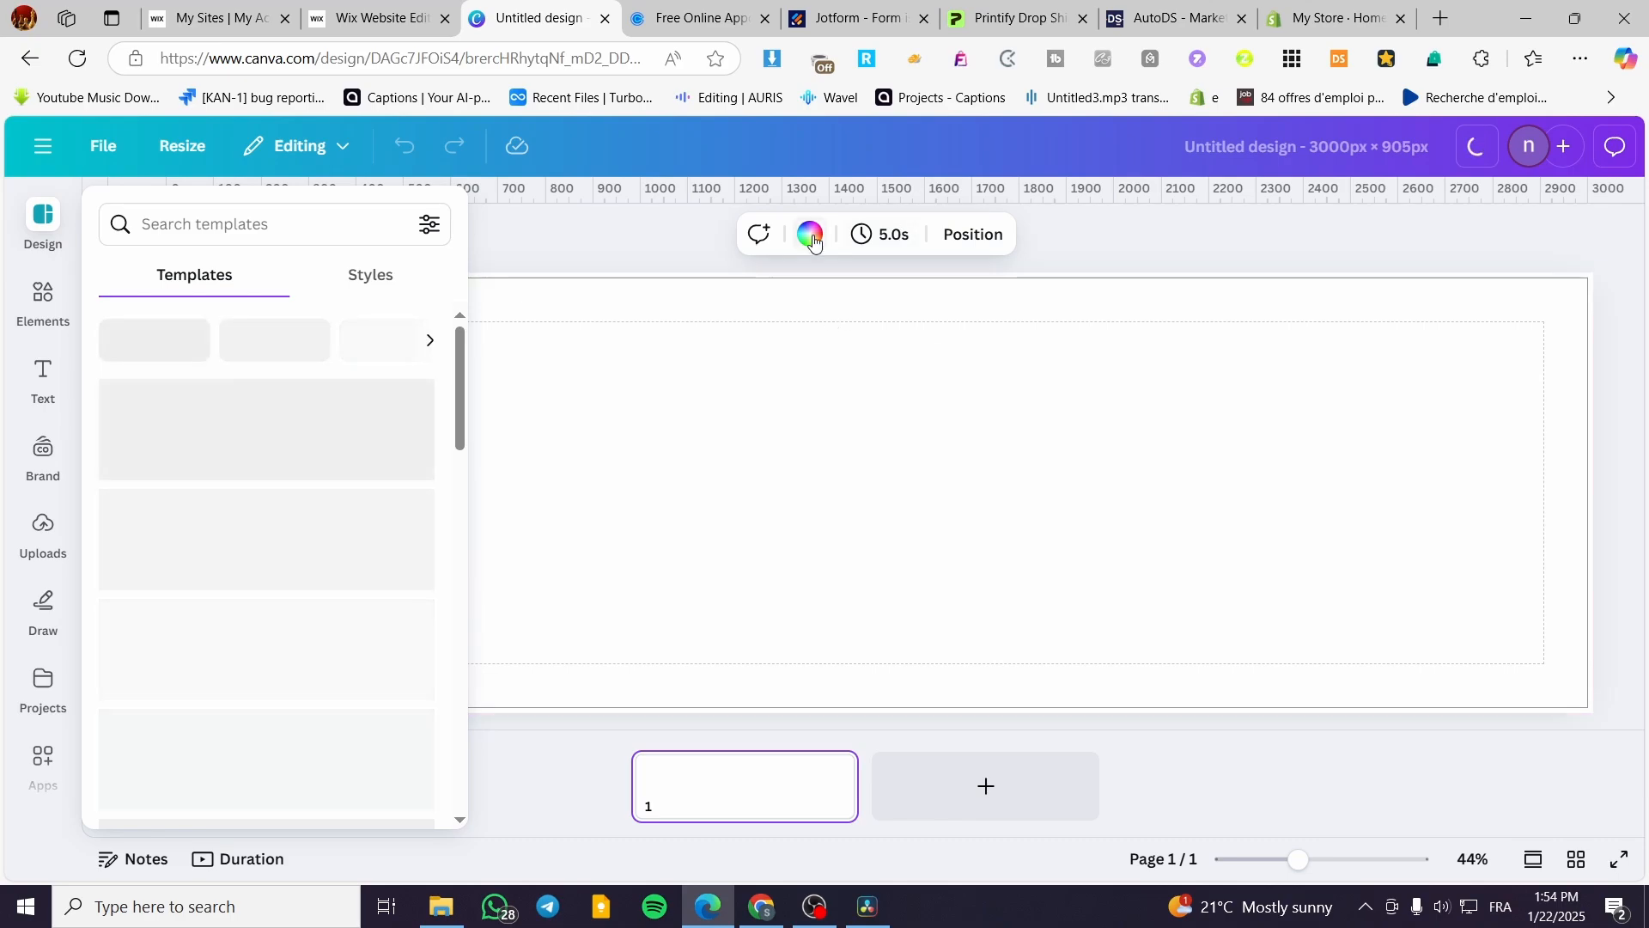
pyautogui.click(352, 703)
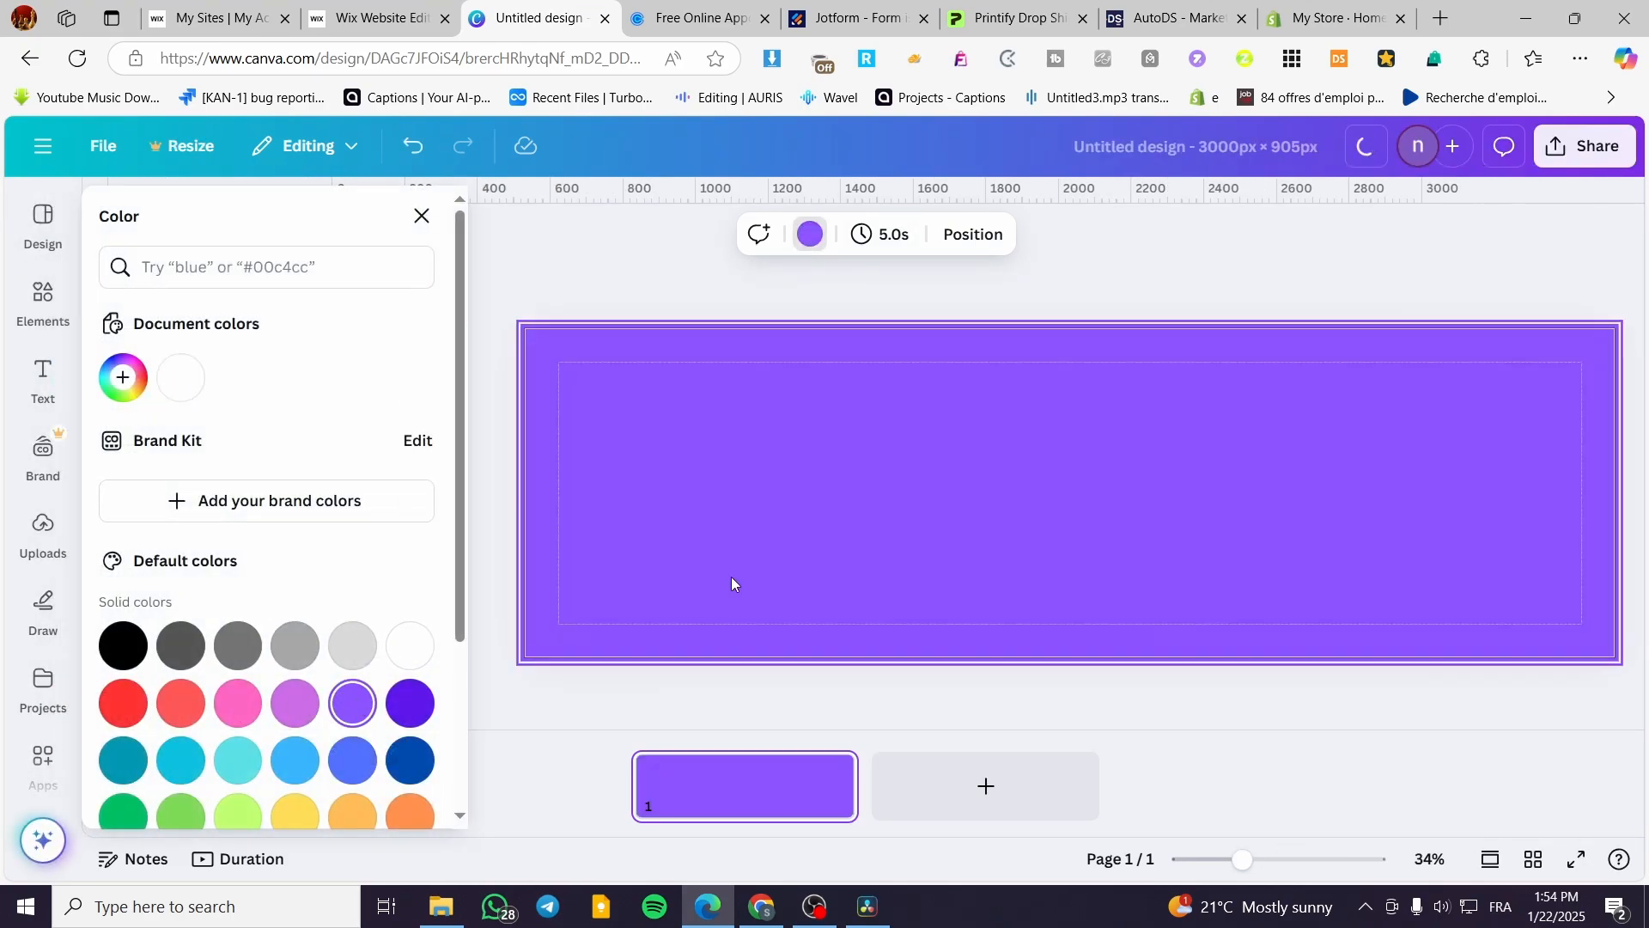
# Search the elements library for grocery
pyautogui.click(43, 297)
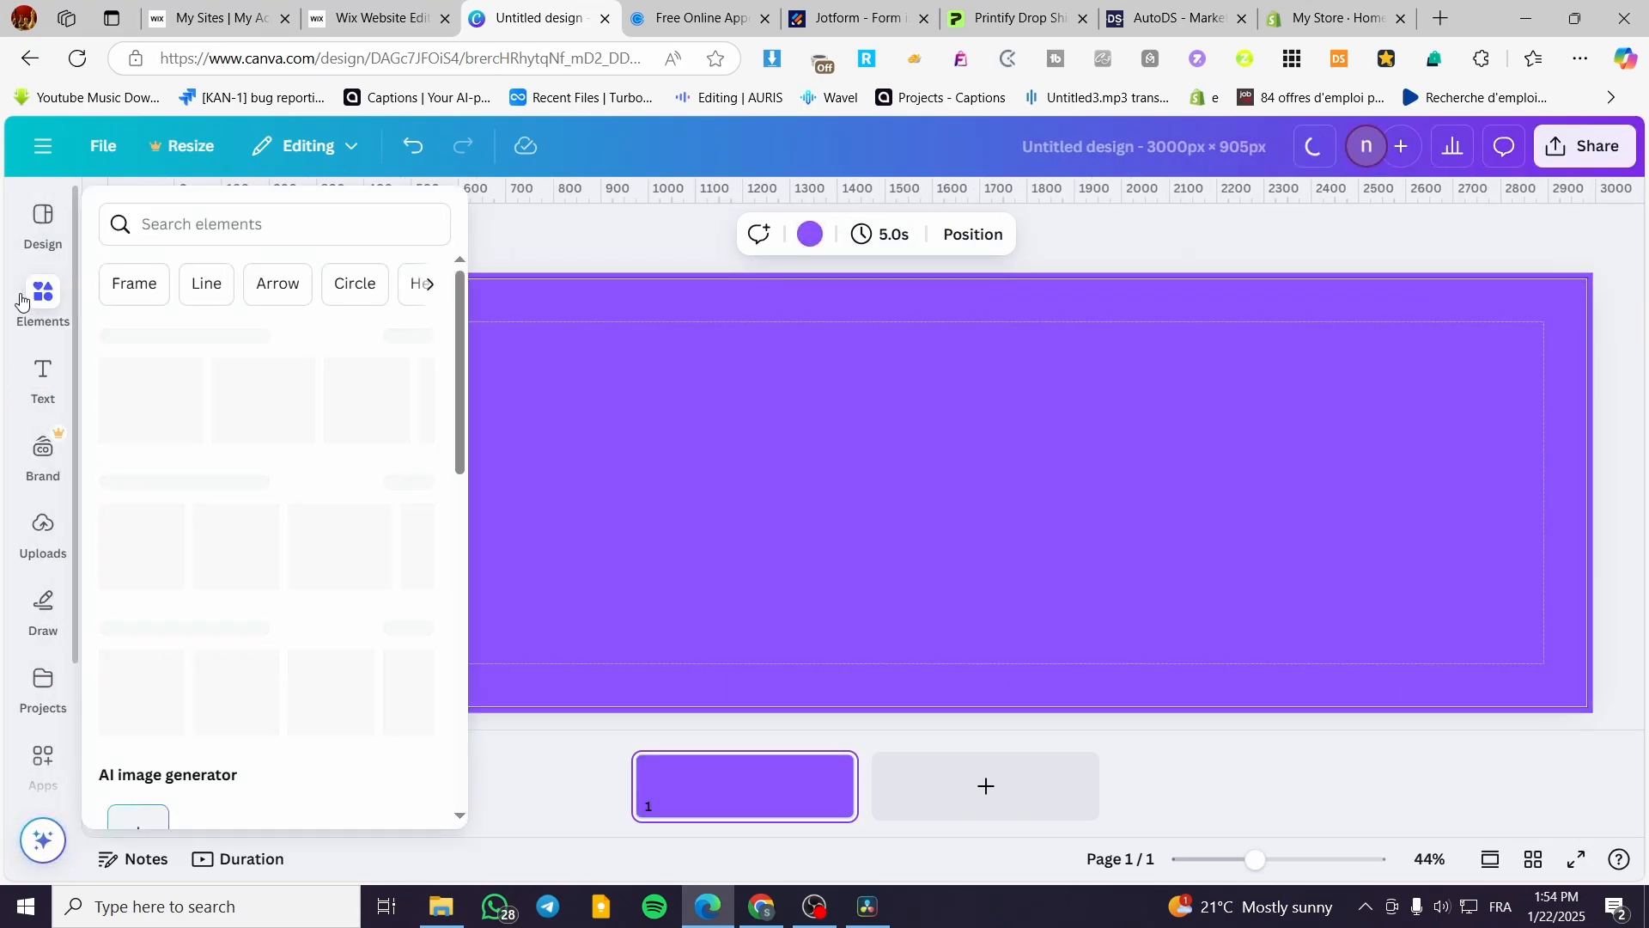
pyautogui.click(201, 214)
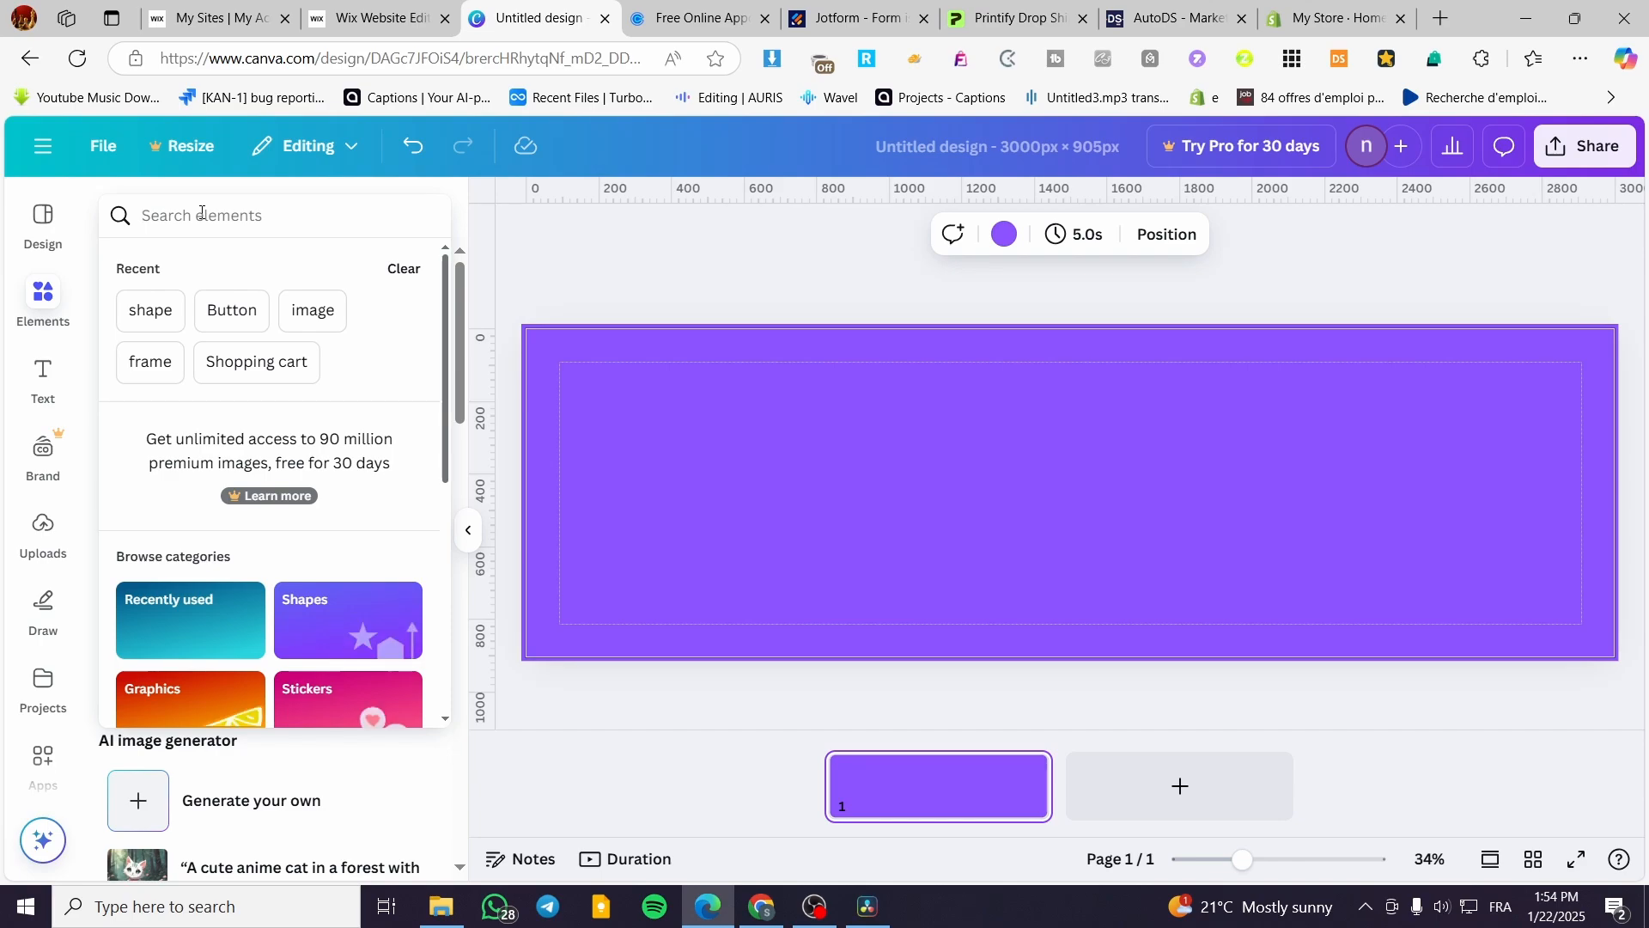
pyautogui.write('sha')
pyautogui.press('BackSpace')
pyautogui.press('BackSpace')
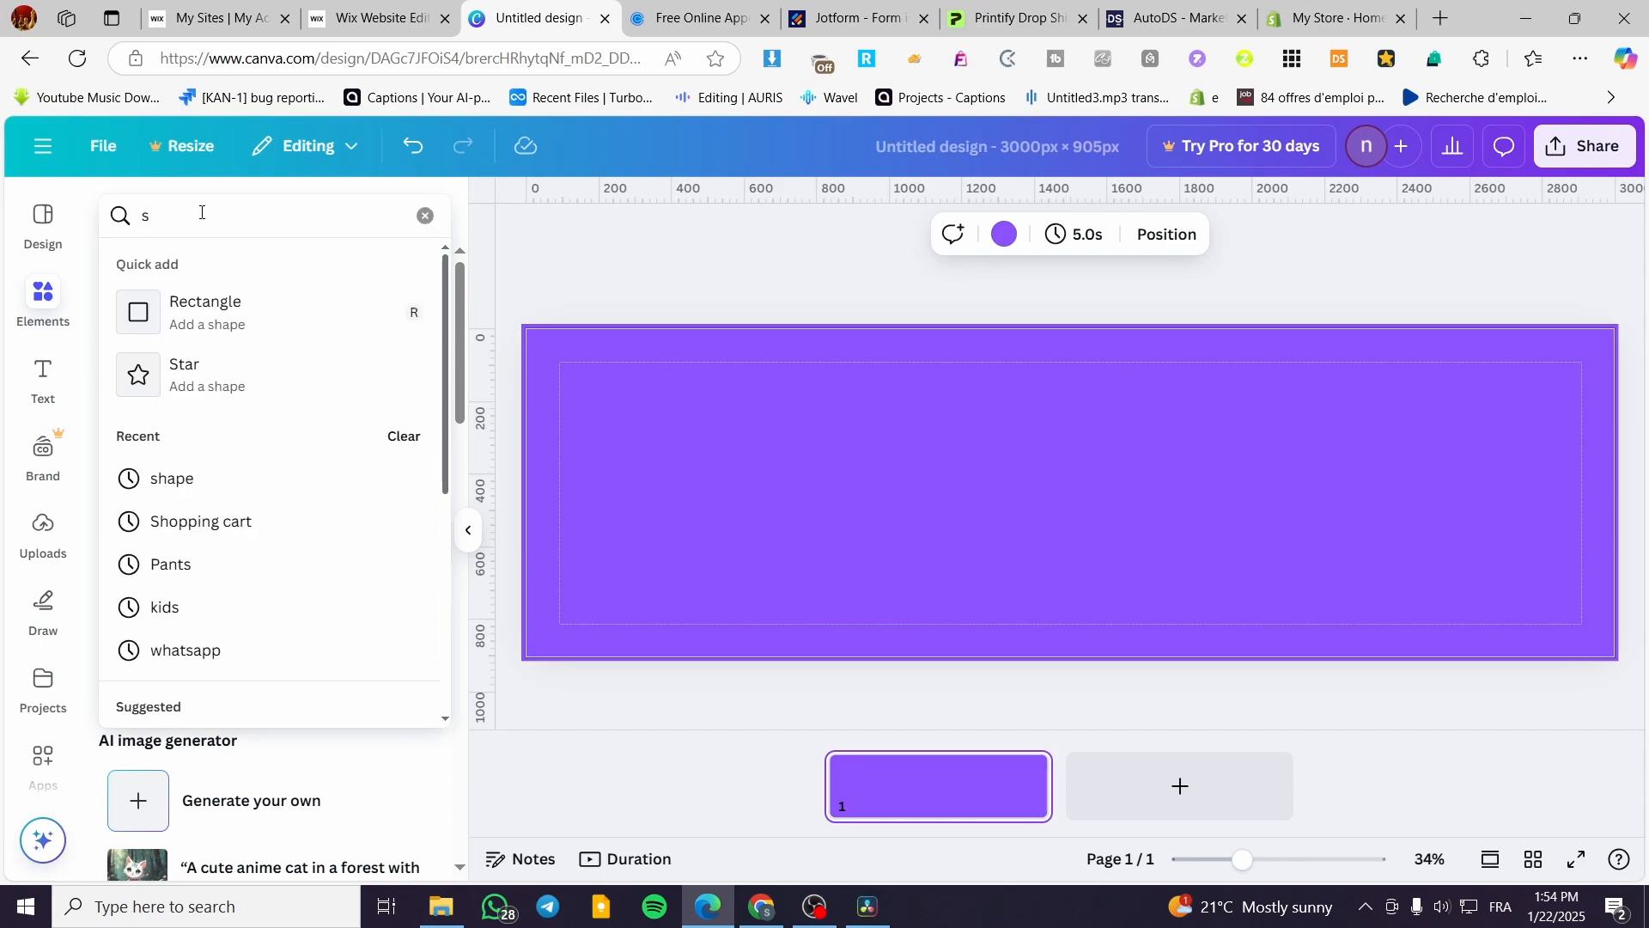
pyautogui.press('BackSpace')
pyautogui.write('grocery')
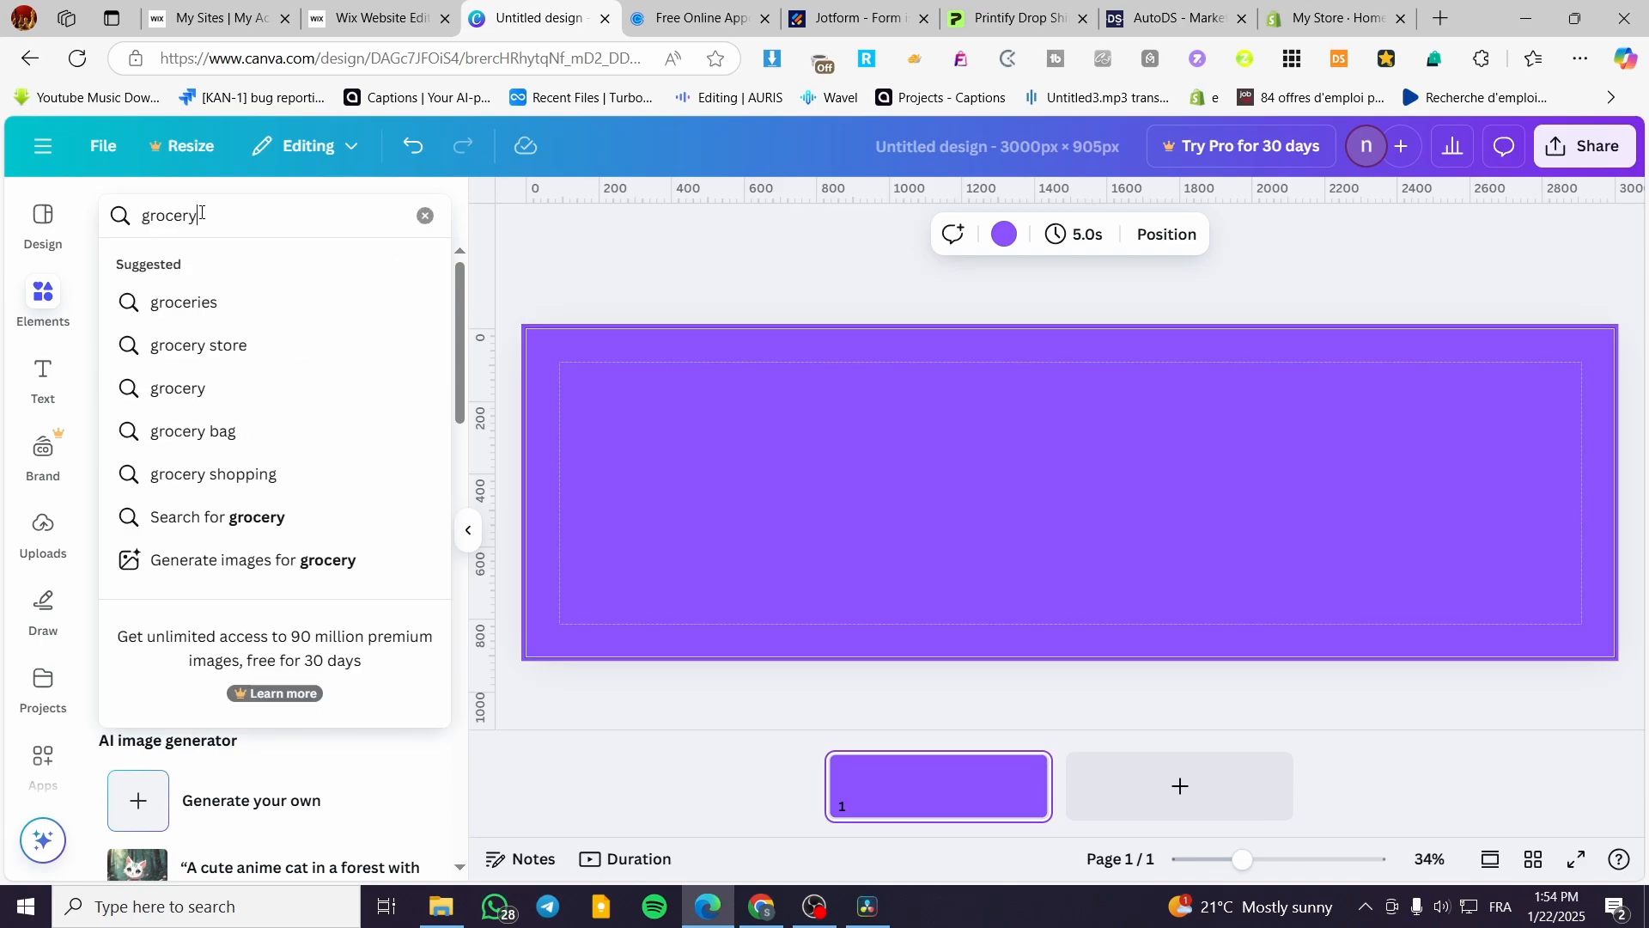
pyautogui.press('Return')
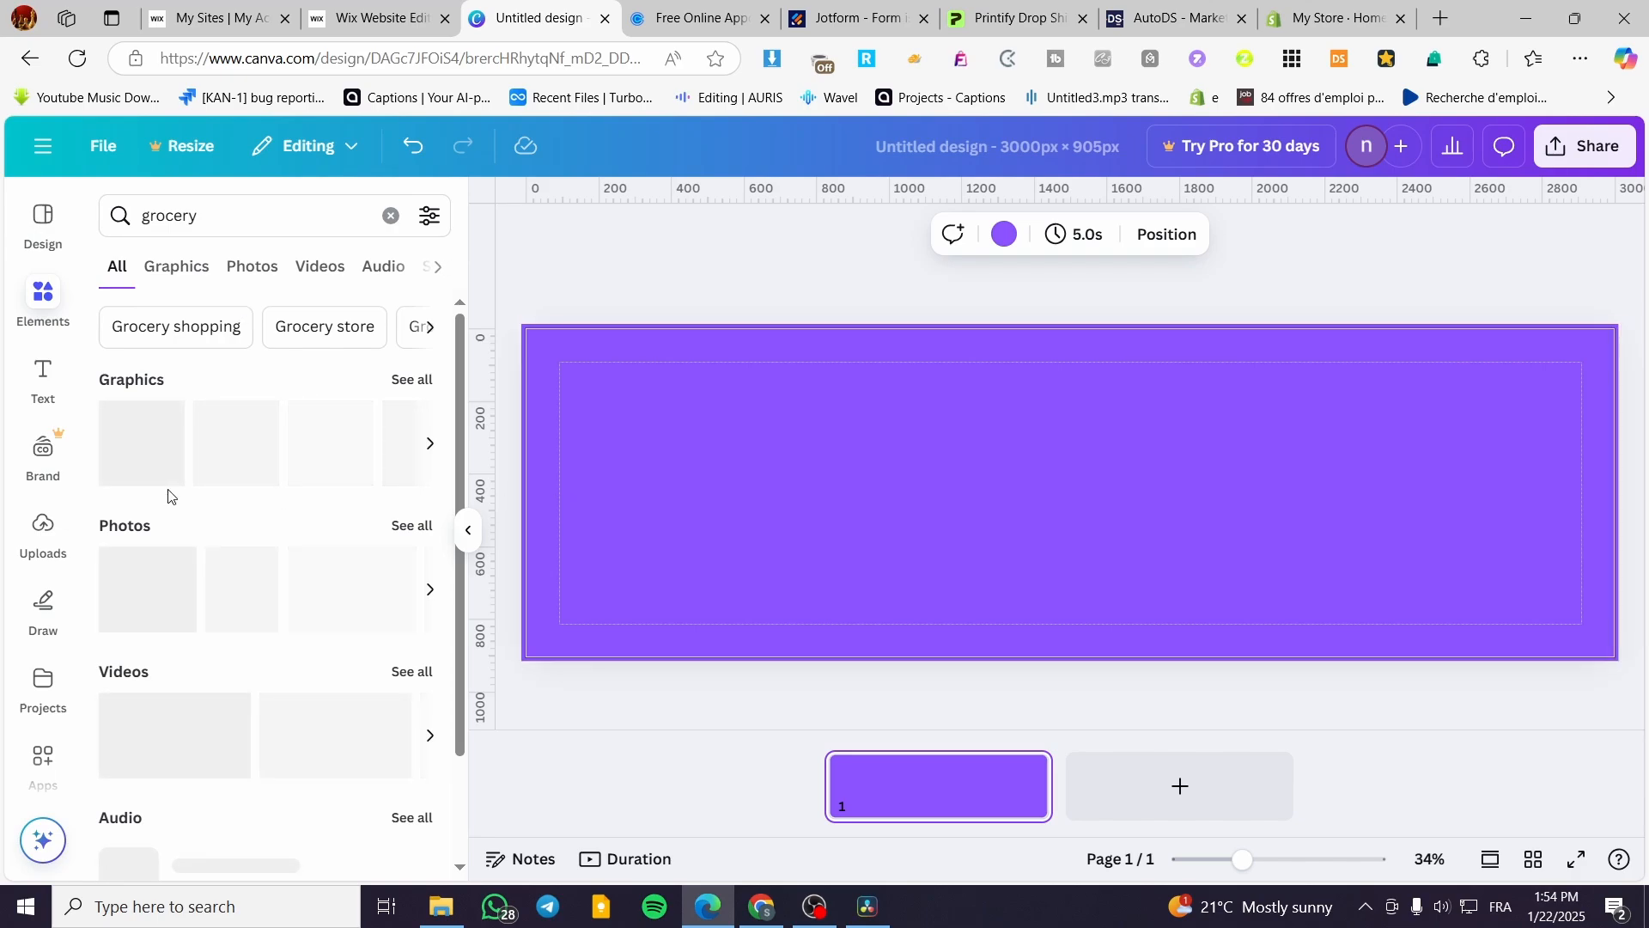
# Check the bread banner in Wix, return to Canva, and insert the photo of packed supermarket shelves from the grocery photo results
pyautogui.click(369, 7)
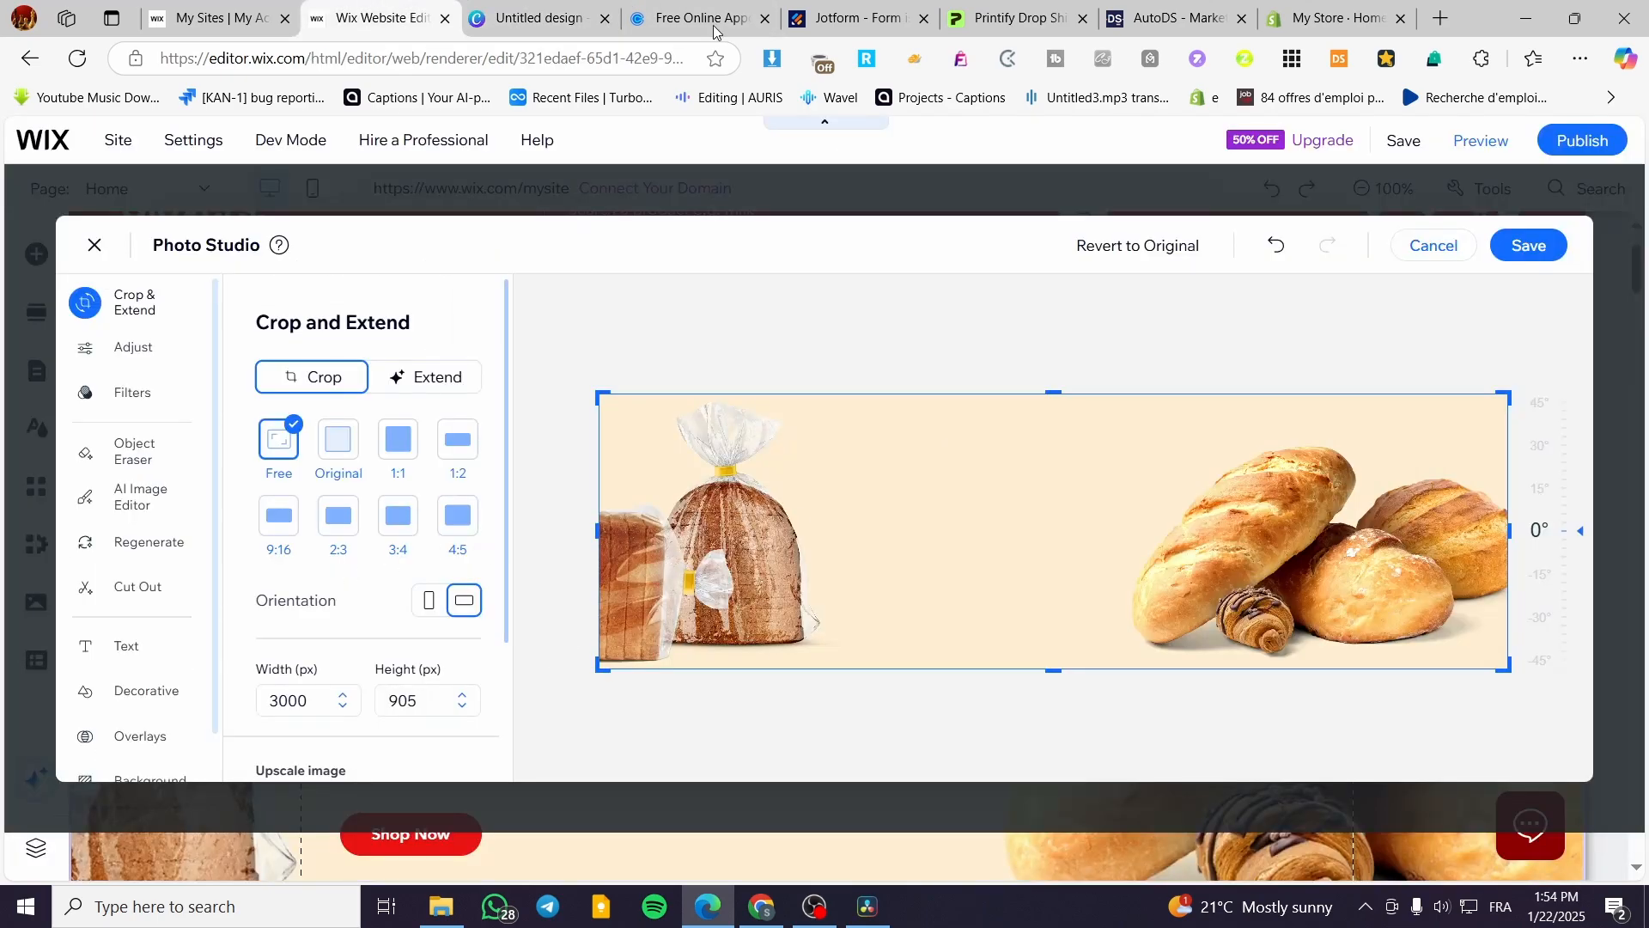
pyautogui.click(533, 18)
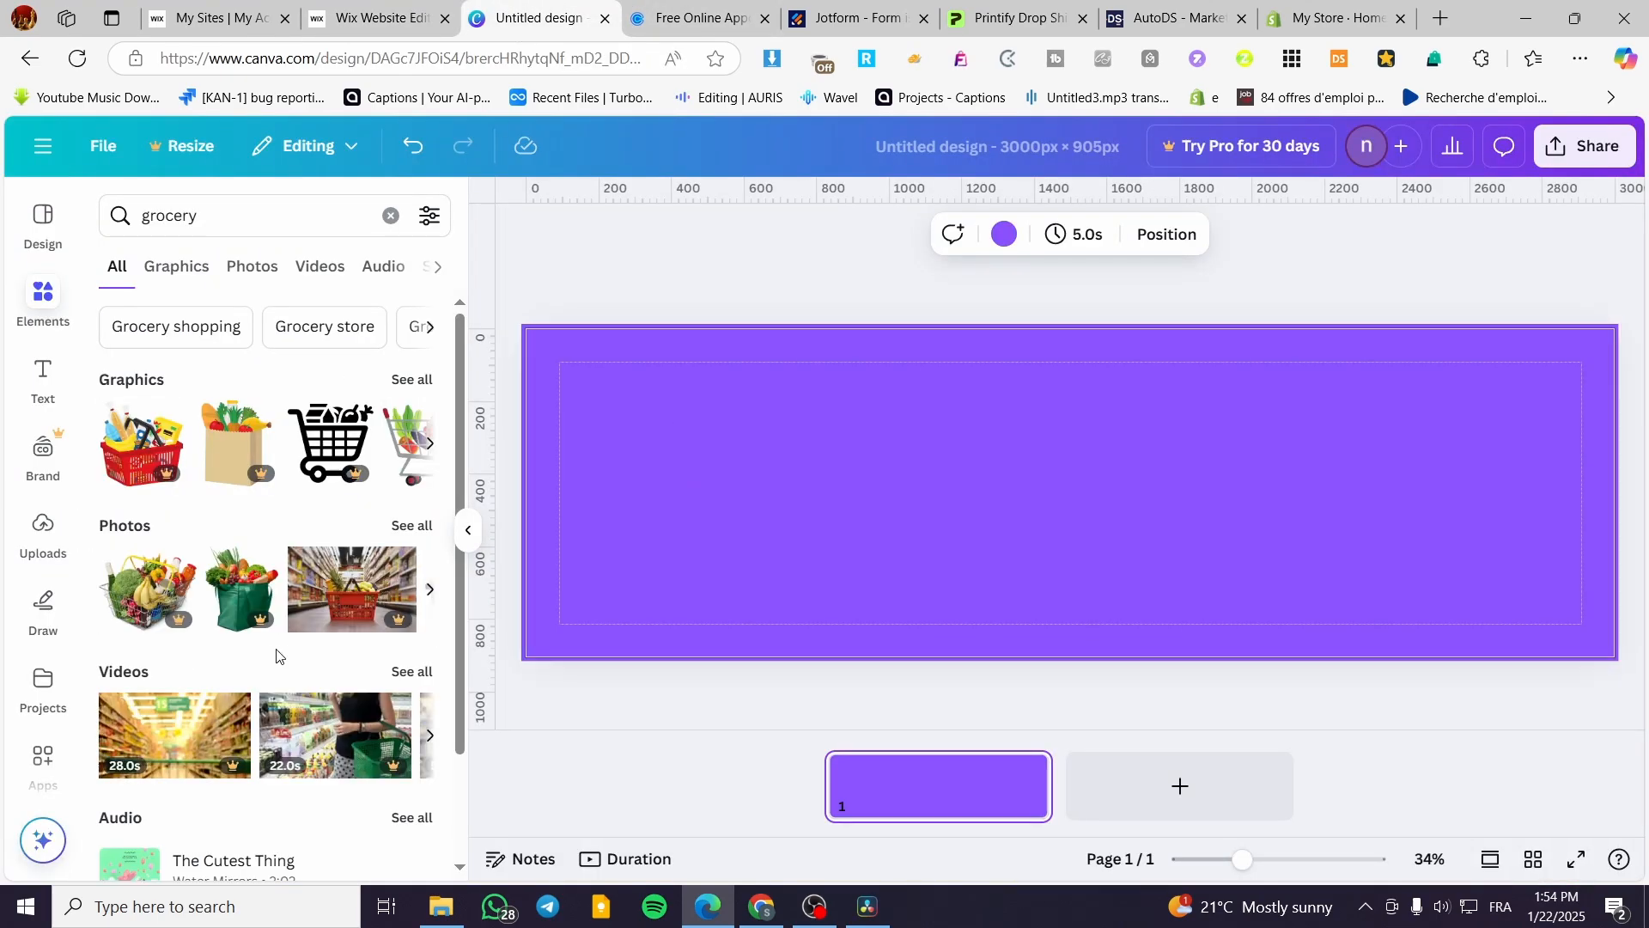
pyautogui.click(414, 526)
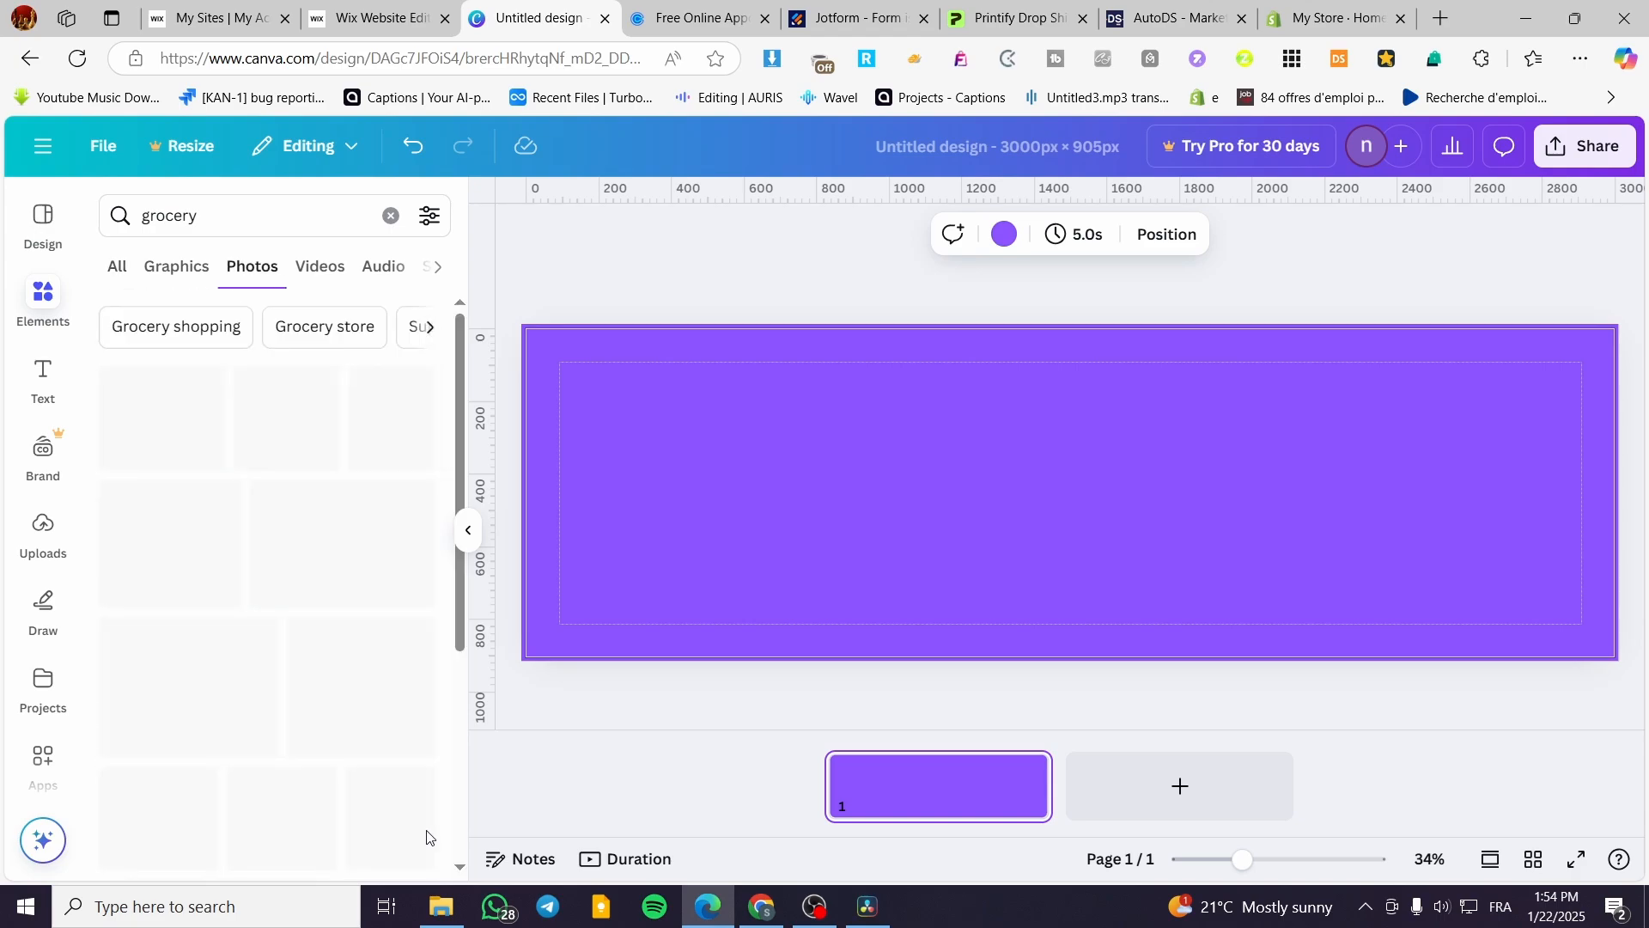
pyautogui.click(377, 670)
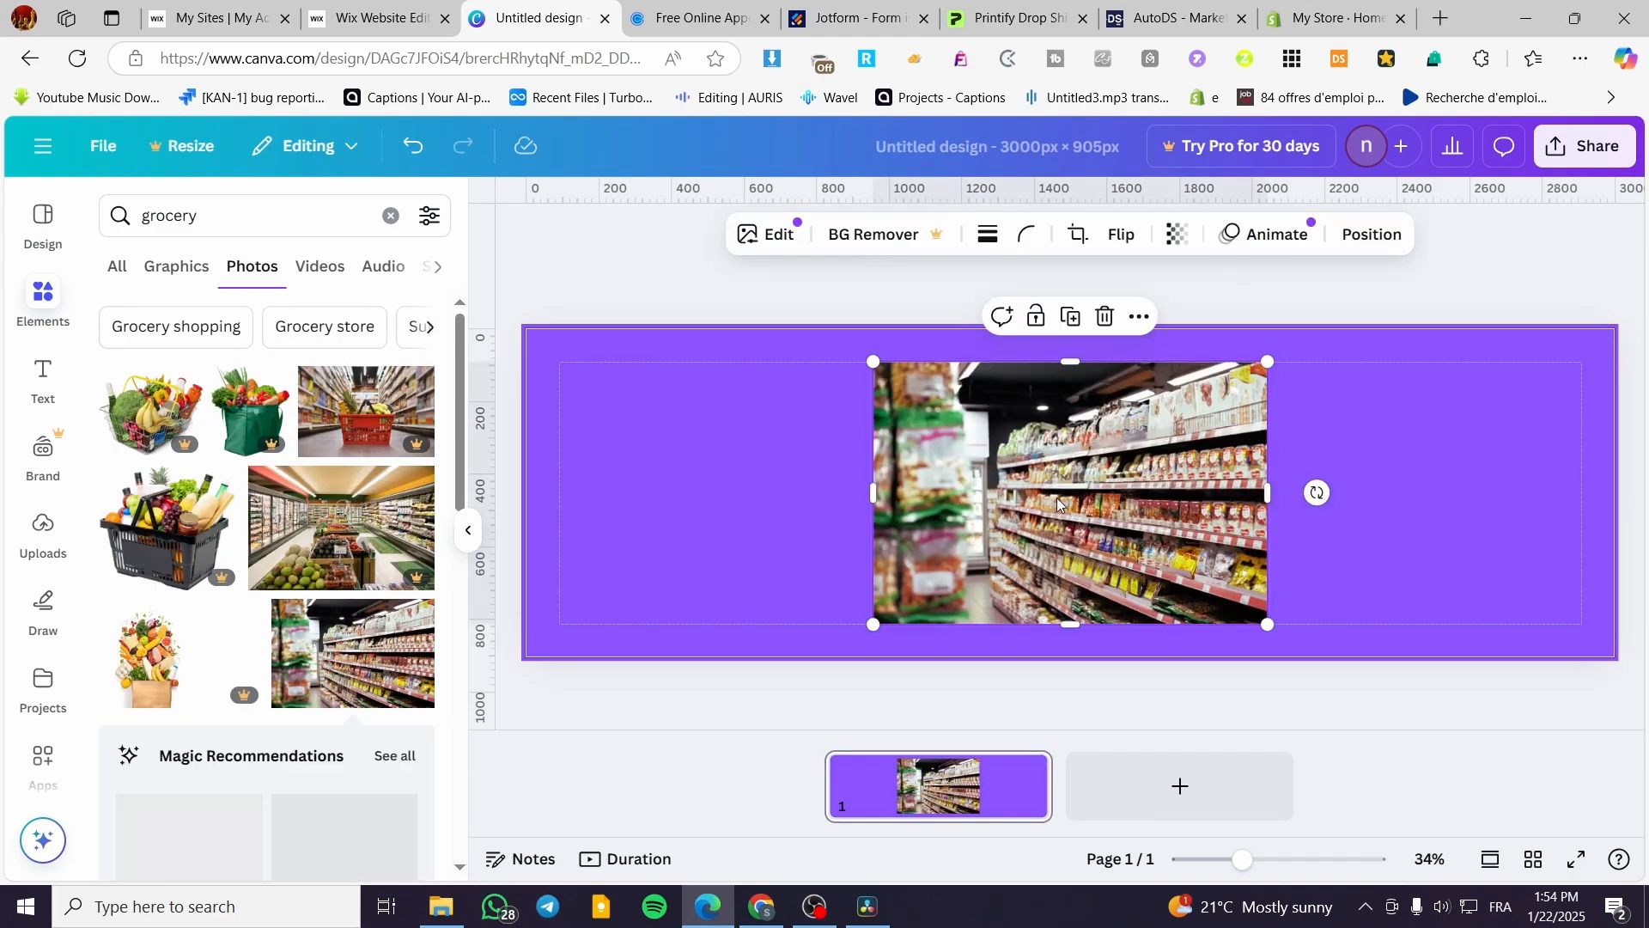
# Move the supermarket shelf photo to the page's top-left corner and stretch it to cover nearly the whole banner
pyautogui.moveTo(1057, 504); pyautogui.dragTo(710, 471)
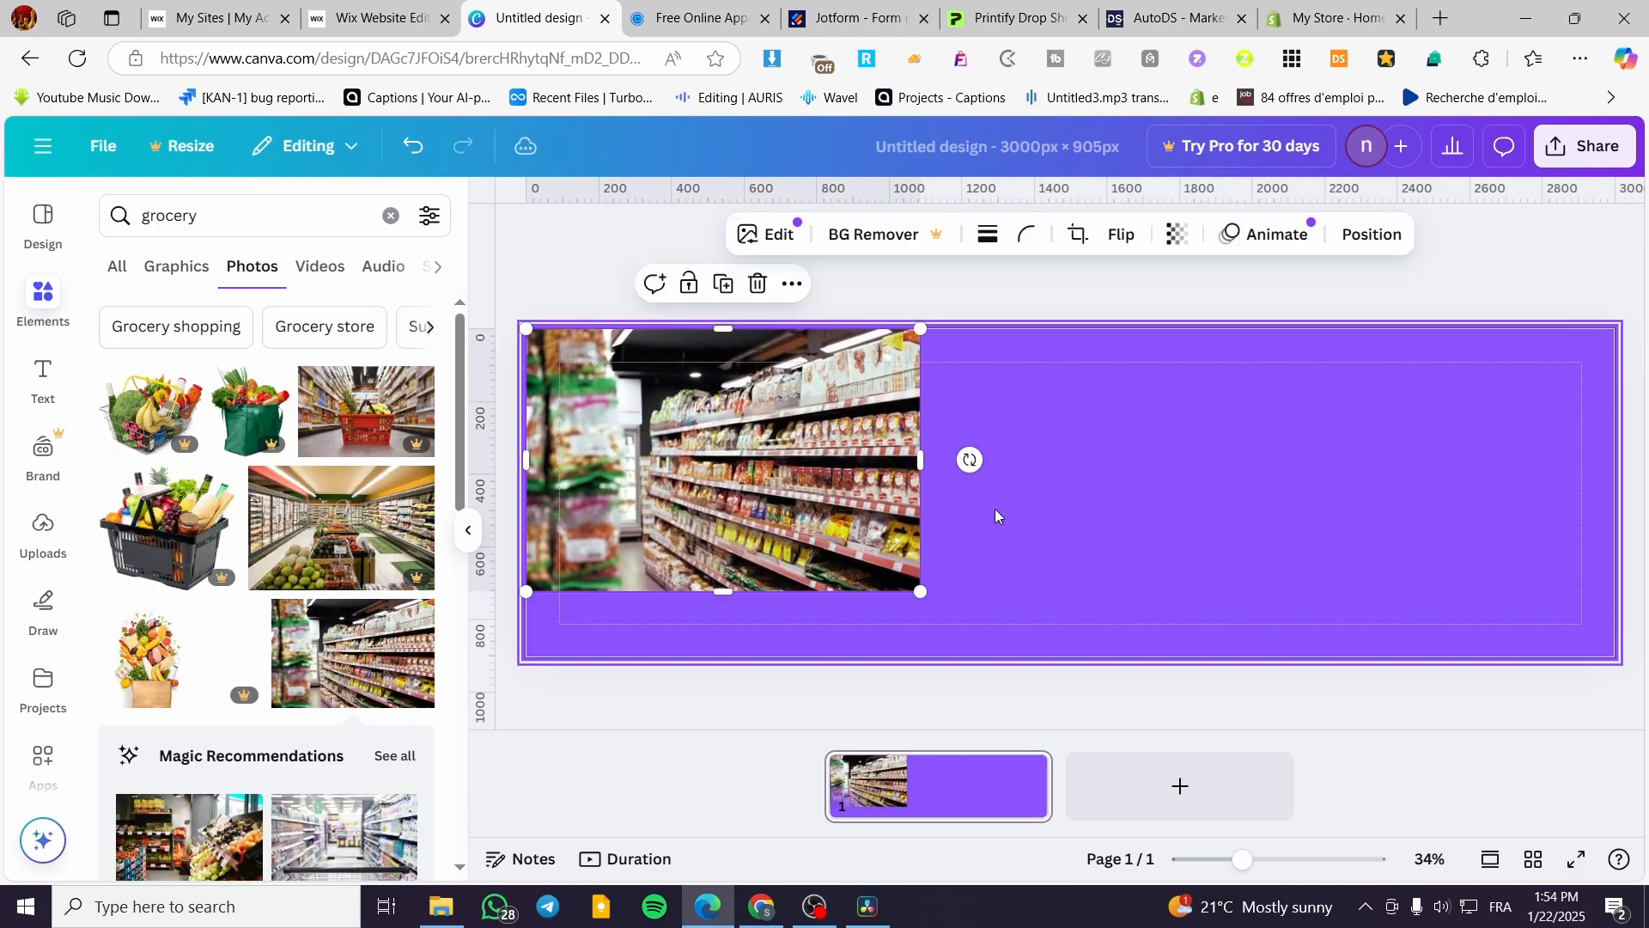
pyautogui.moveTo(920, 459); pyautogui.dragTo(1609, 505)
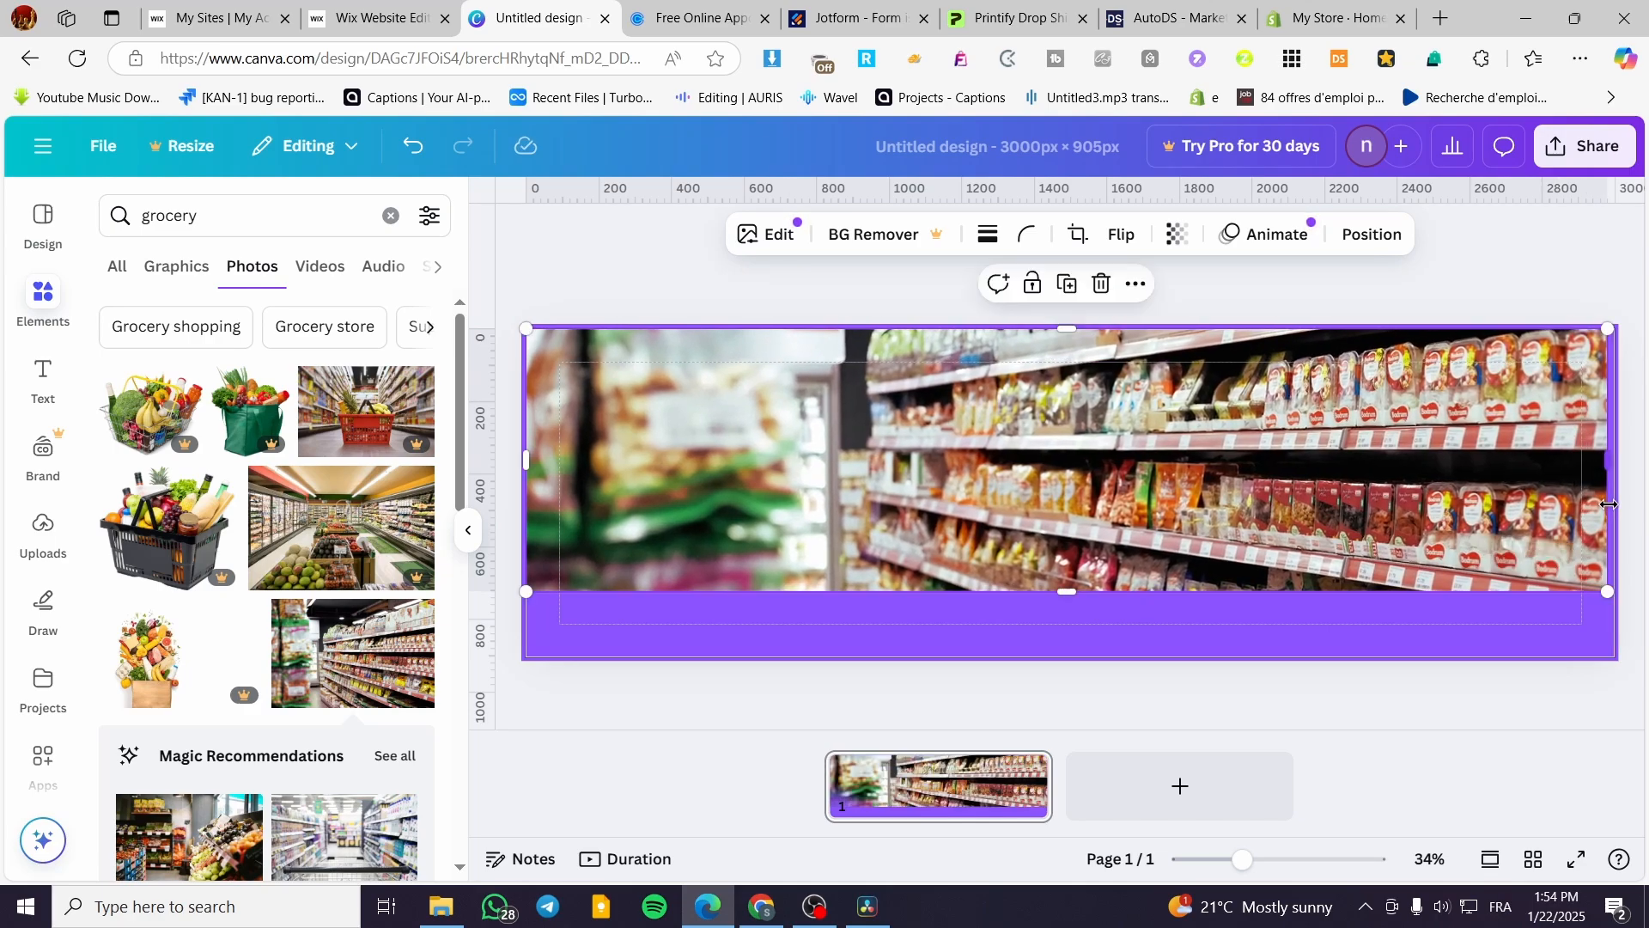
pyautogui.moveTo(1067, 592); pyautogui.dragTo(1095, 654)
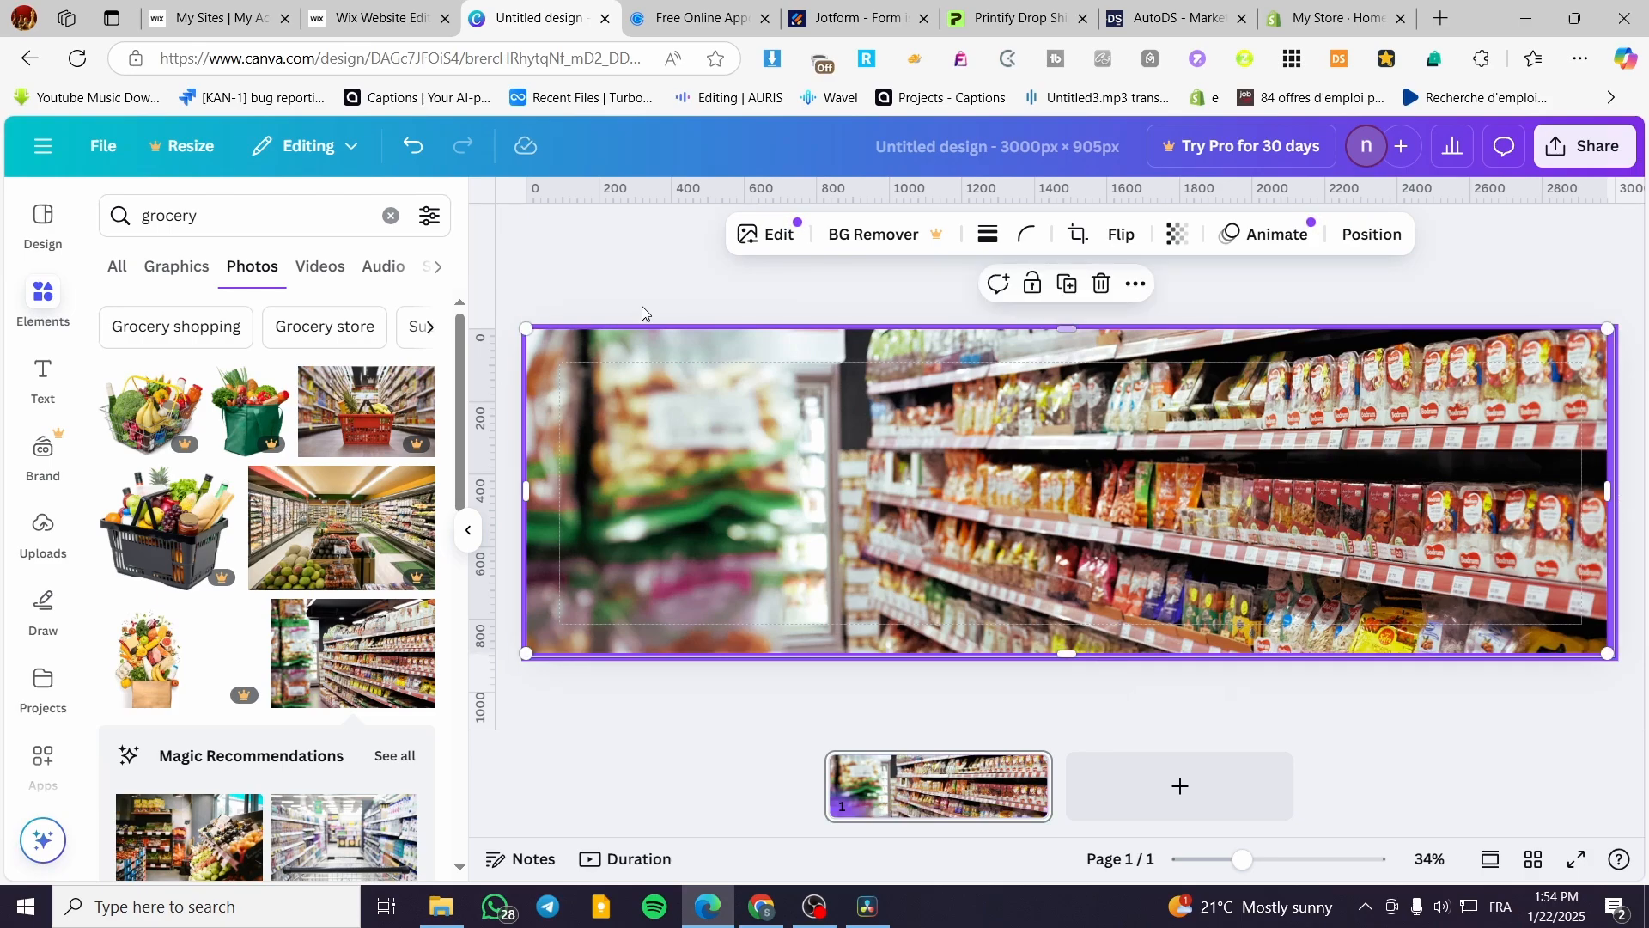
pyautogui.click(641, 273)
pyautogui.click(1579, 604)
pyautogui.moveTo(1612, 504); pyautogui.dragTo(1615, 508)
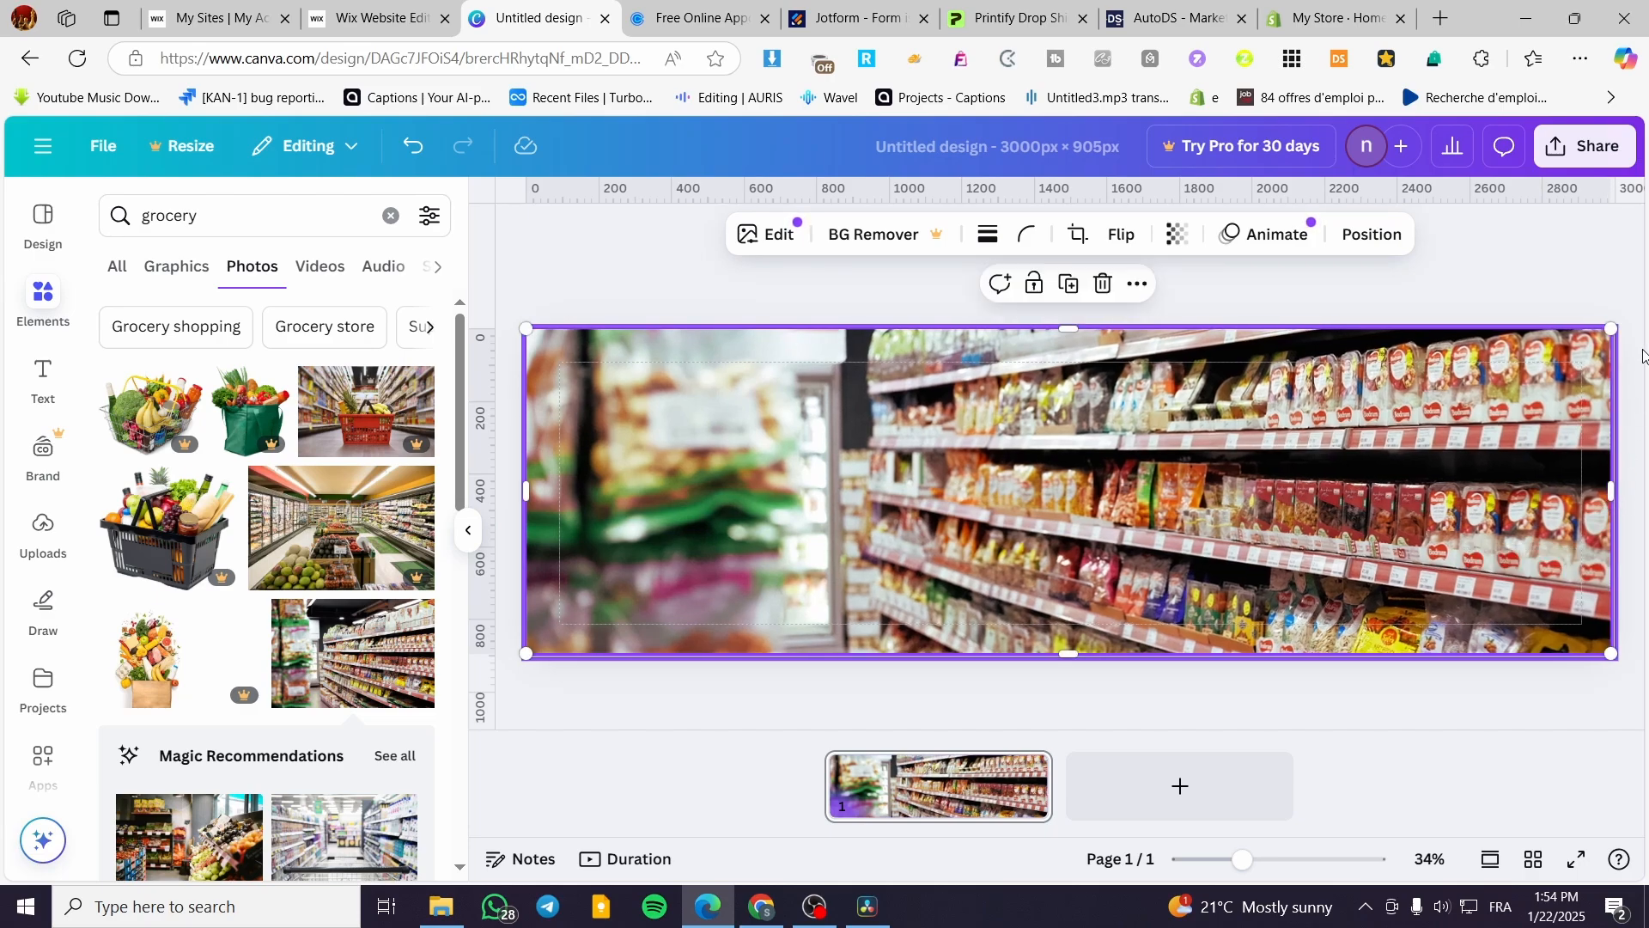
pyautogui.click(1554, 272)
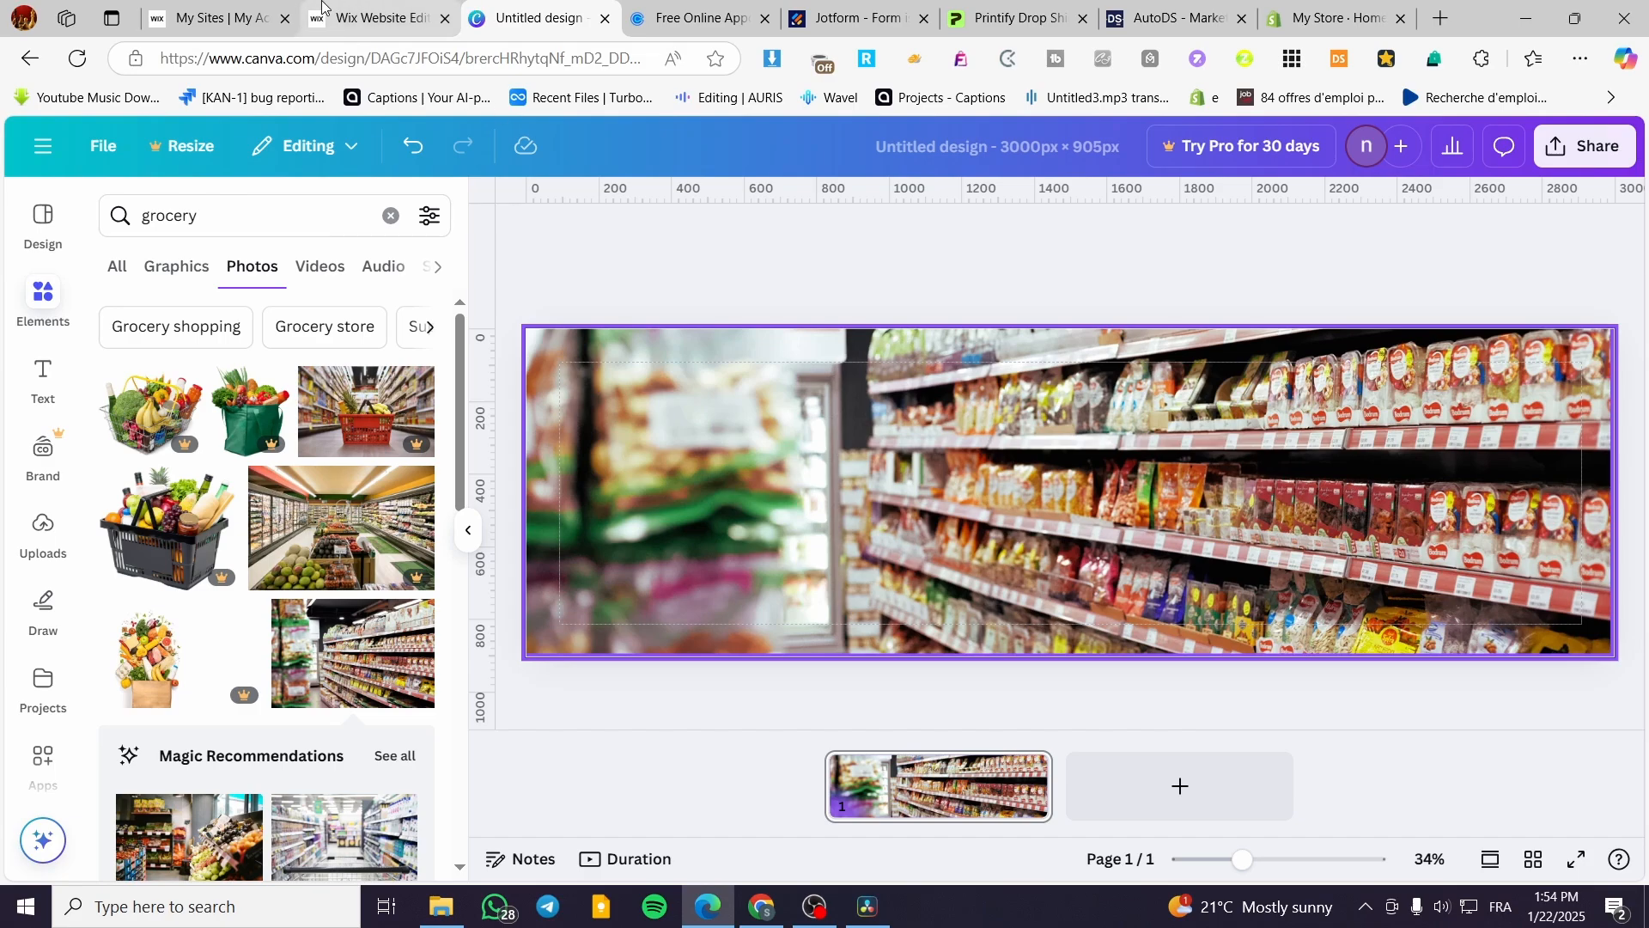
# Return to the Wix editor, leave Photo Studio without saving the bread banner's changes, and close the gallery organizer
pyautogui.click(369, 14)
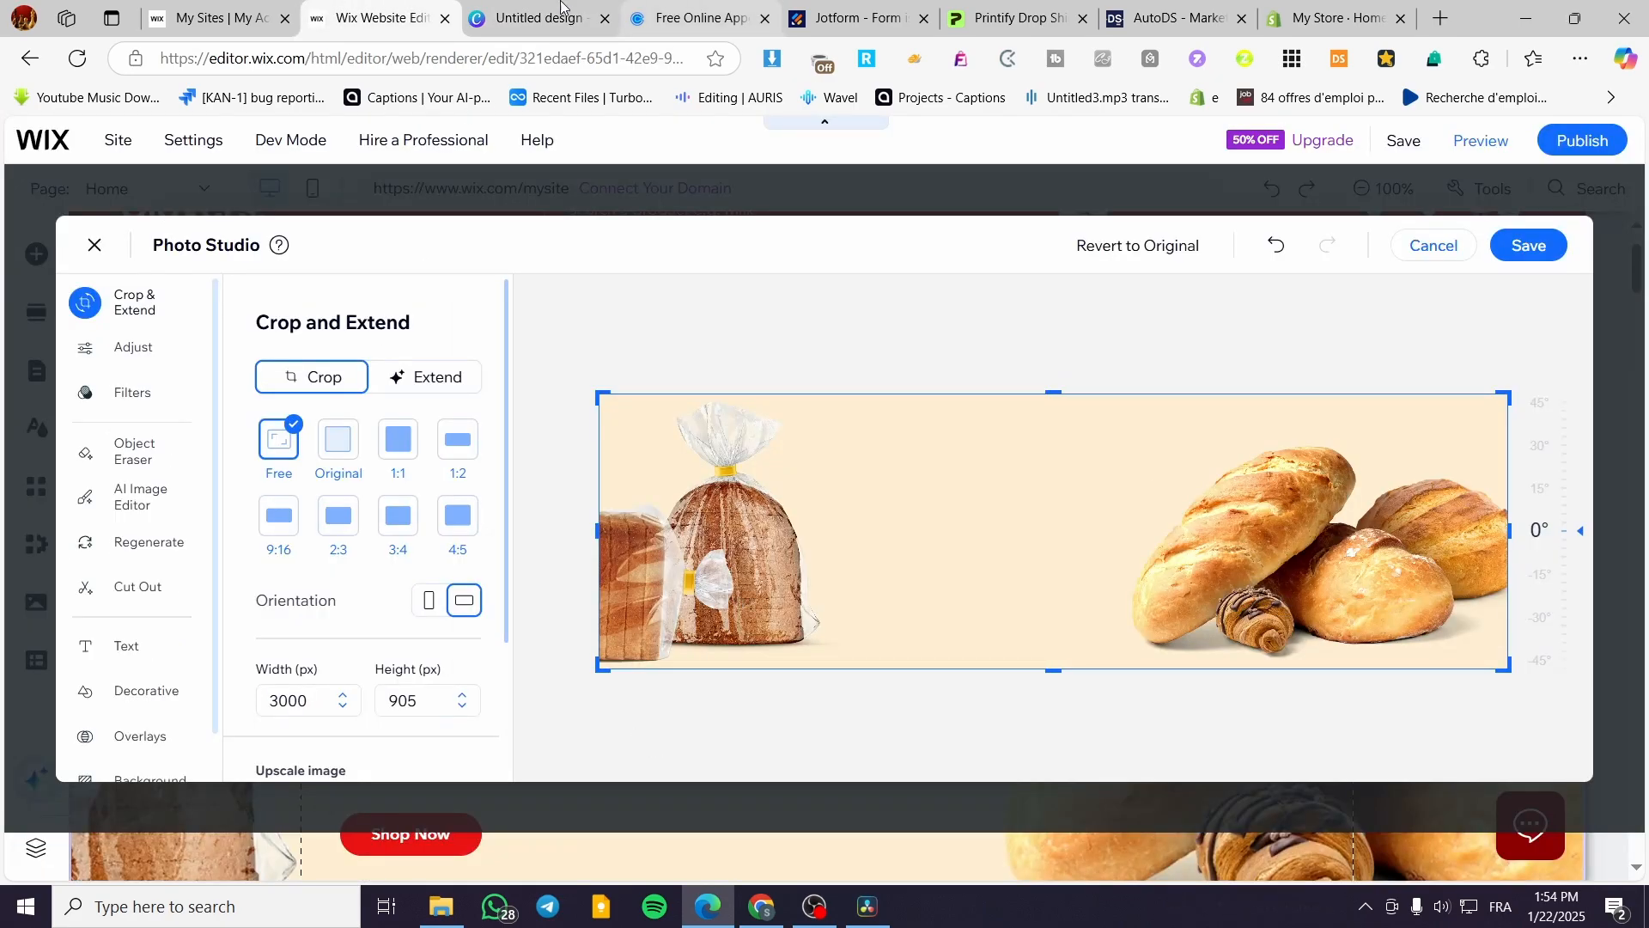
pyautogui.click(537, 18)
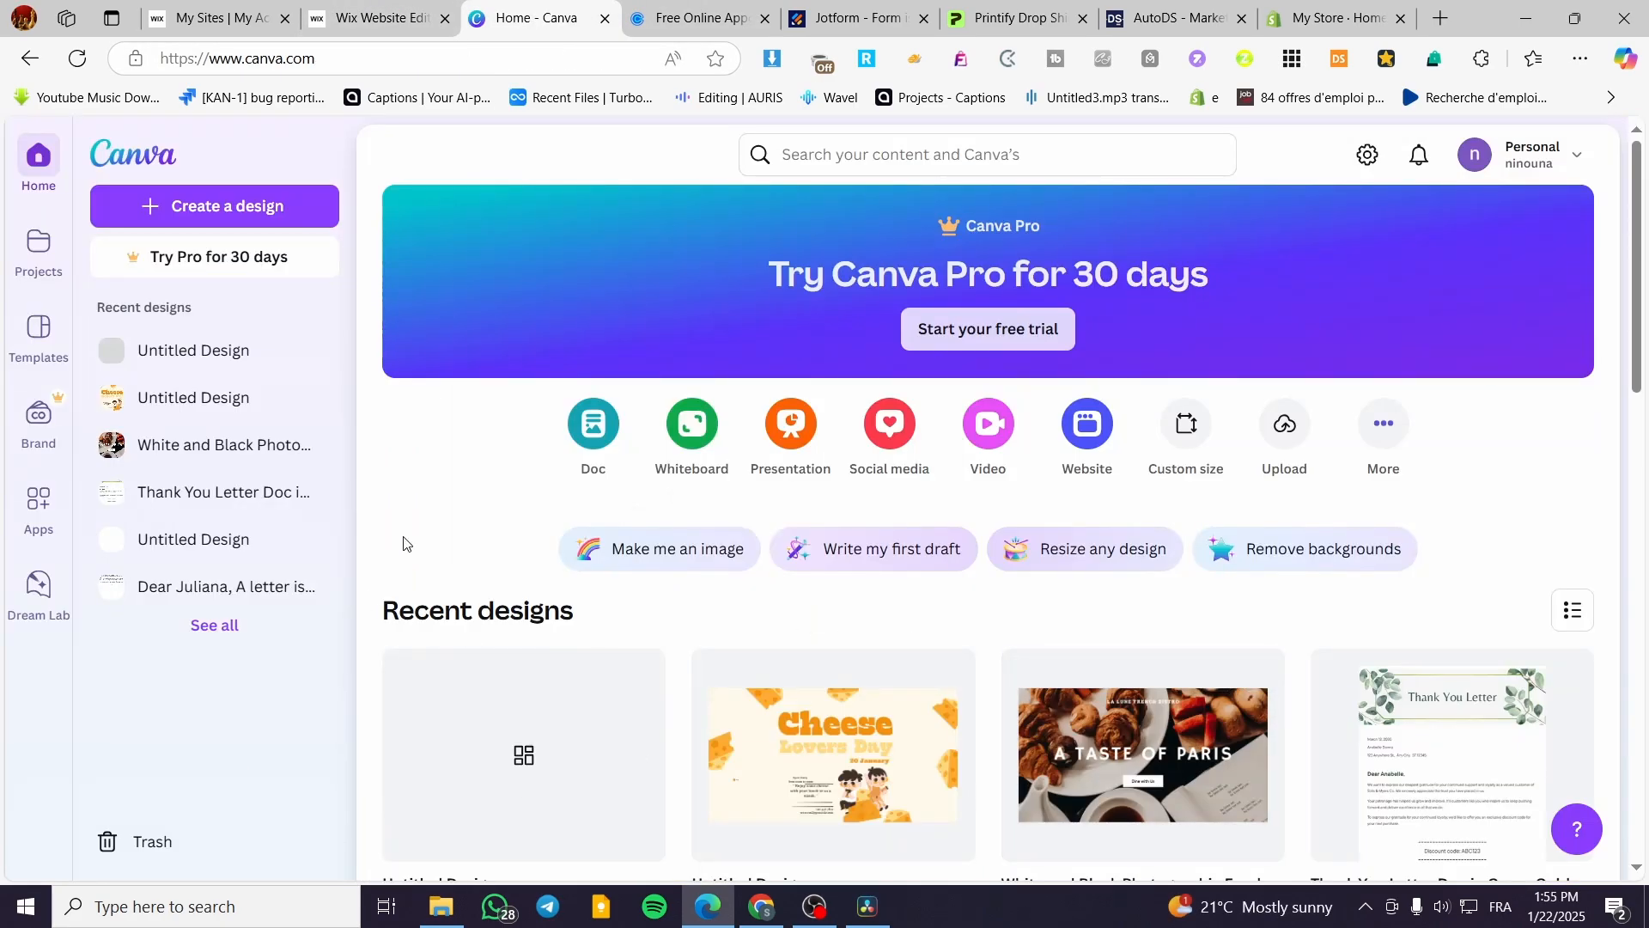
pyautogui.click(361, 24)
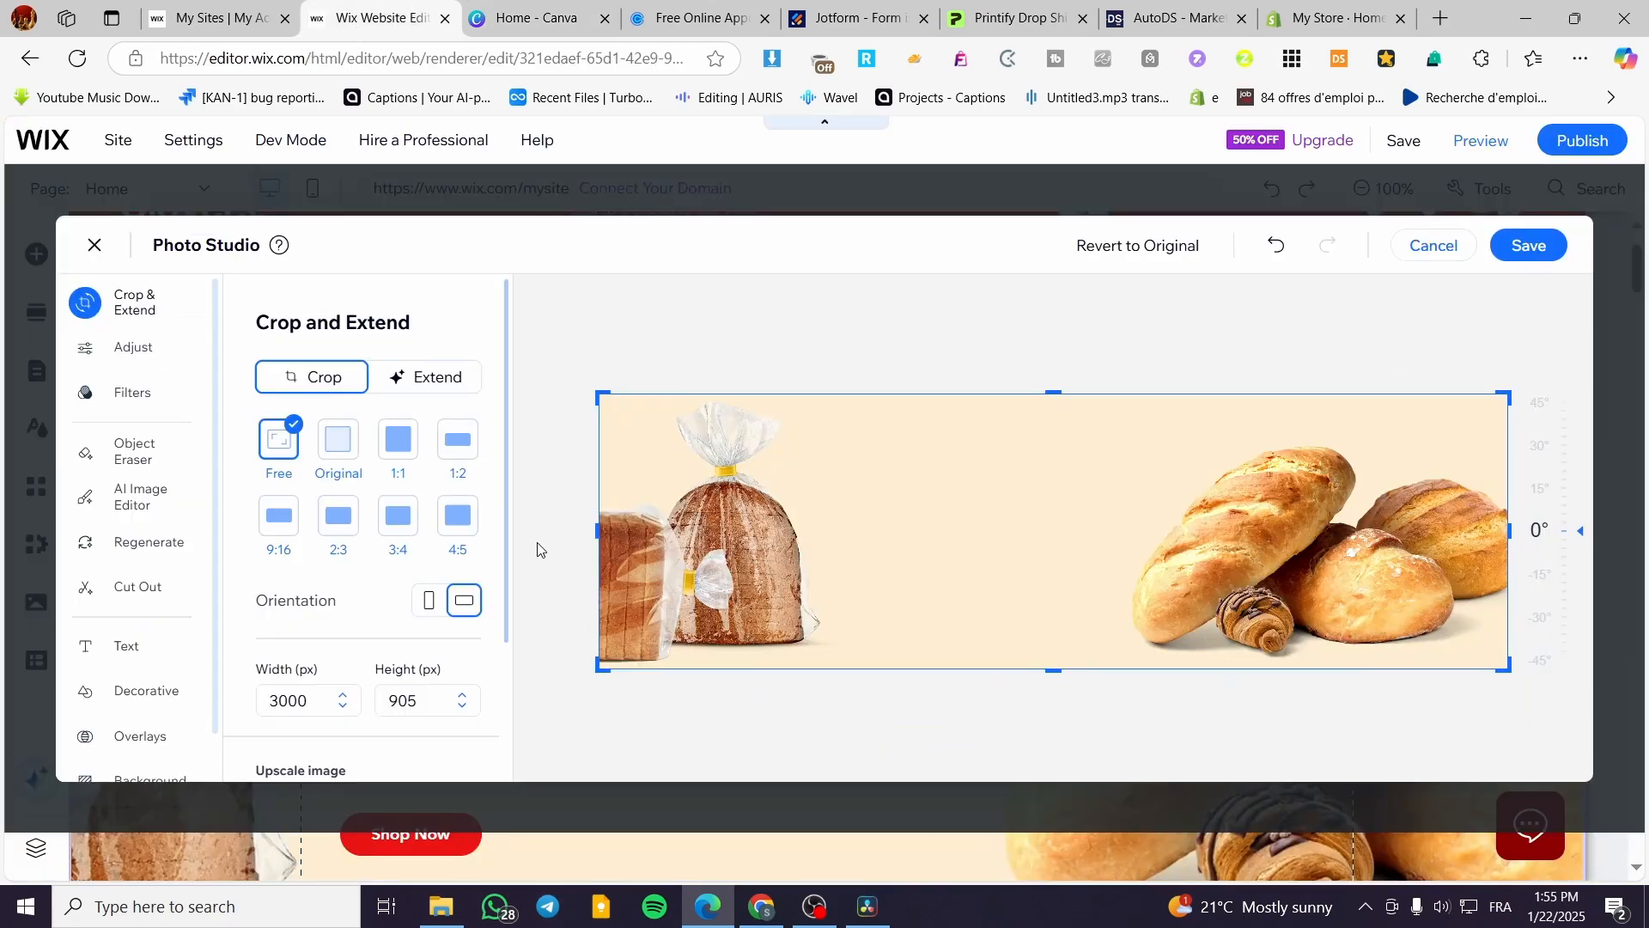
pyautogui.click(1443, 246)
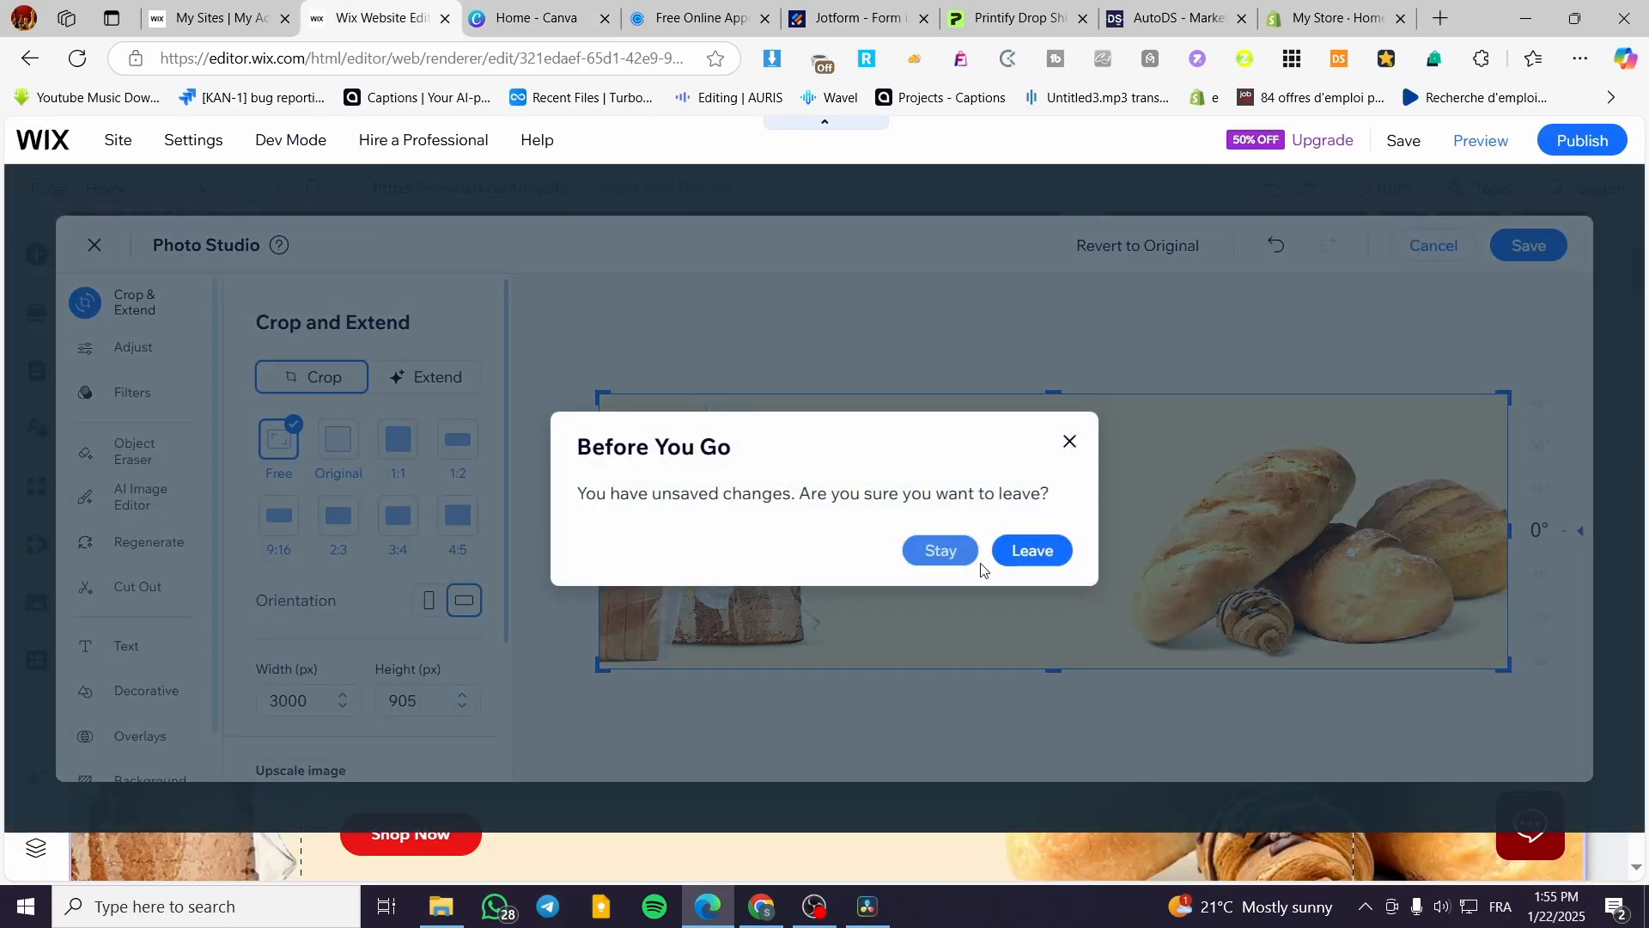
pyautogui.click(1030, 568)
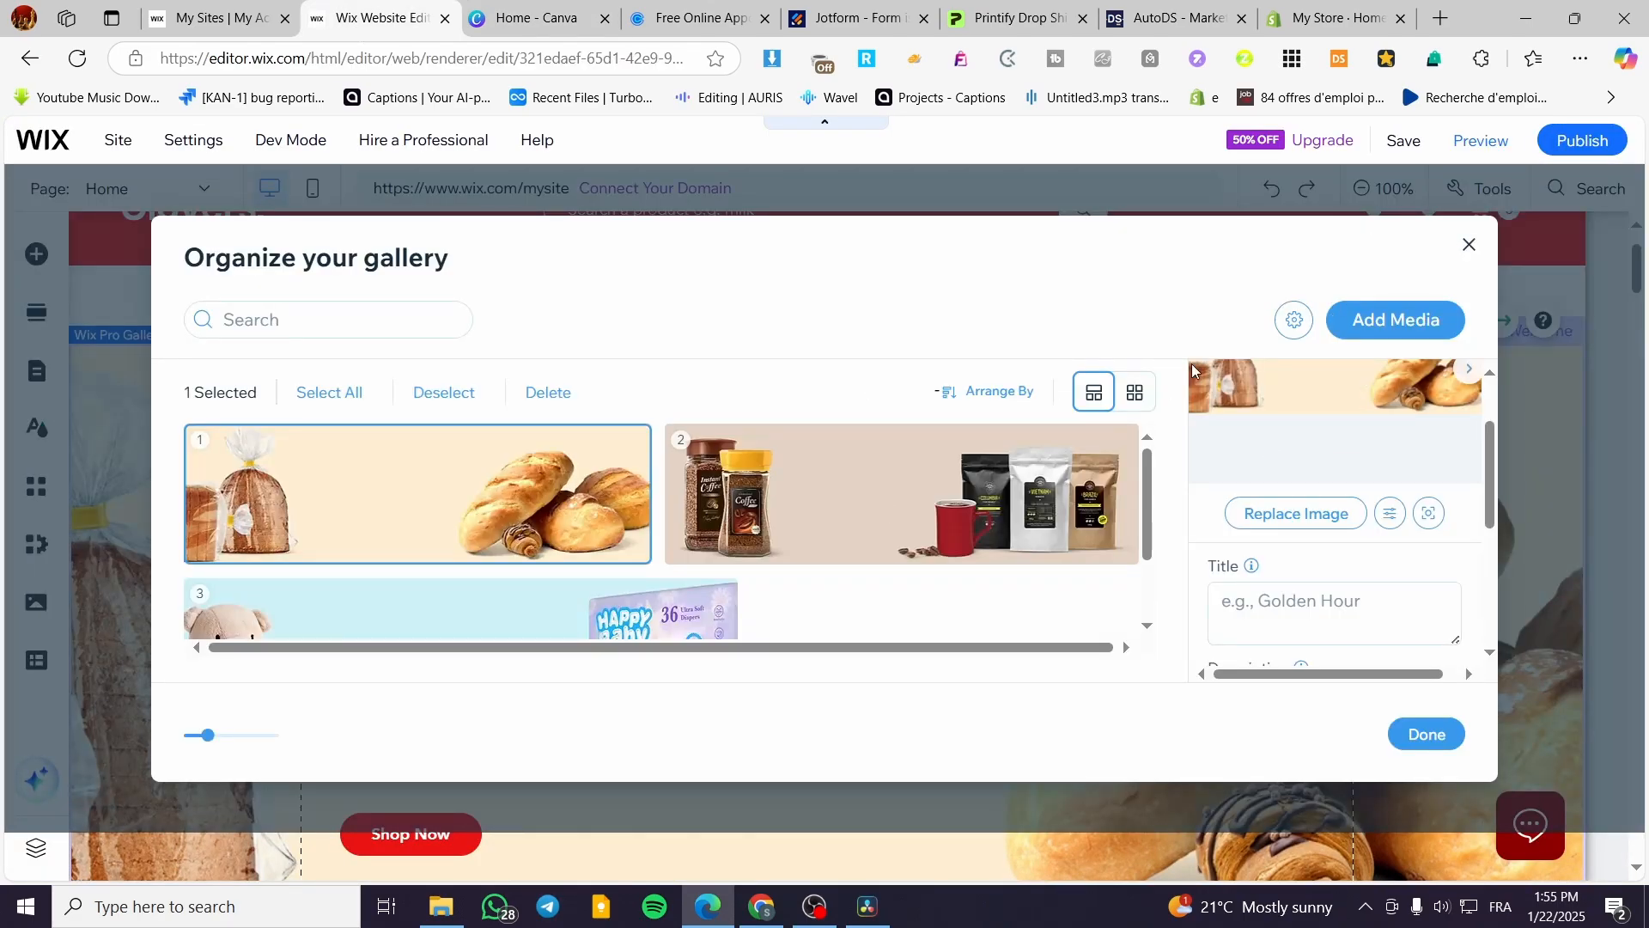
pyautogui.click(1468, 245)
# Look over the home page sections around the hero banner and select its Shop Now button
pyautogui.scroll(-4, 1285, 500)
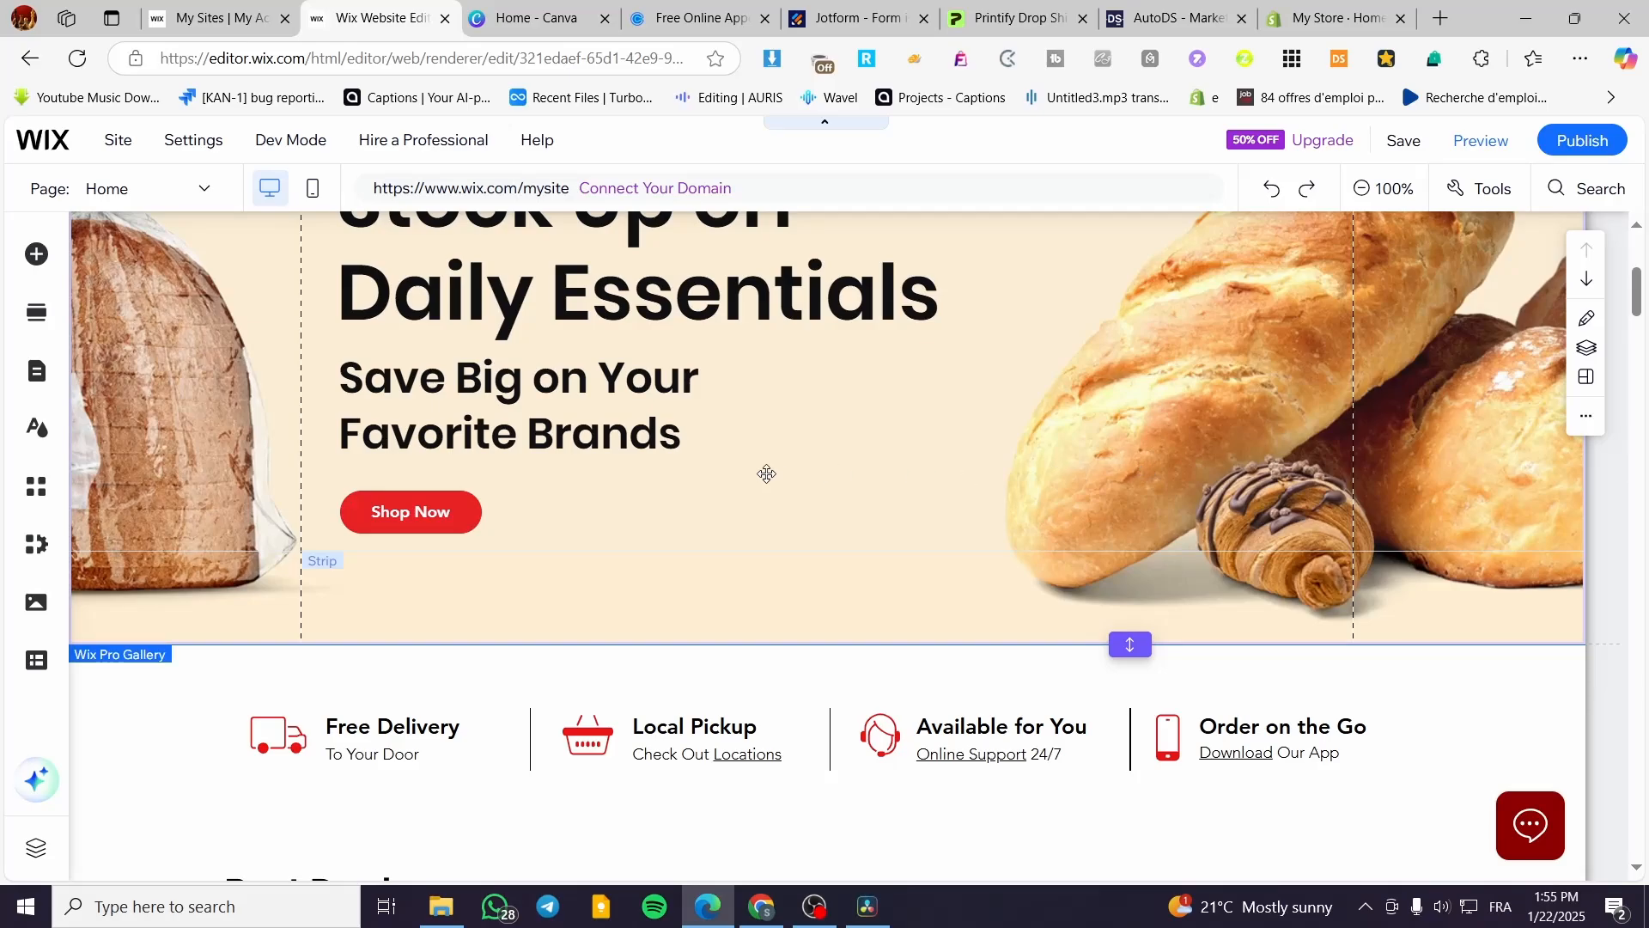
pyautogui.scroll(-5, 1004, 397)
pyautogui.scroll(5, 1006, 402)
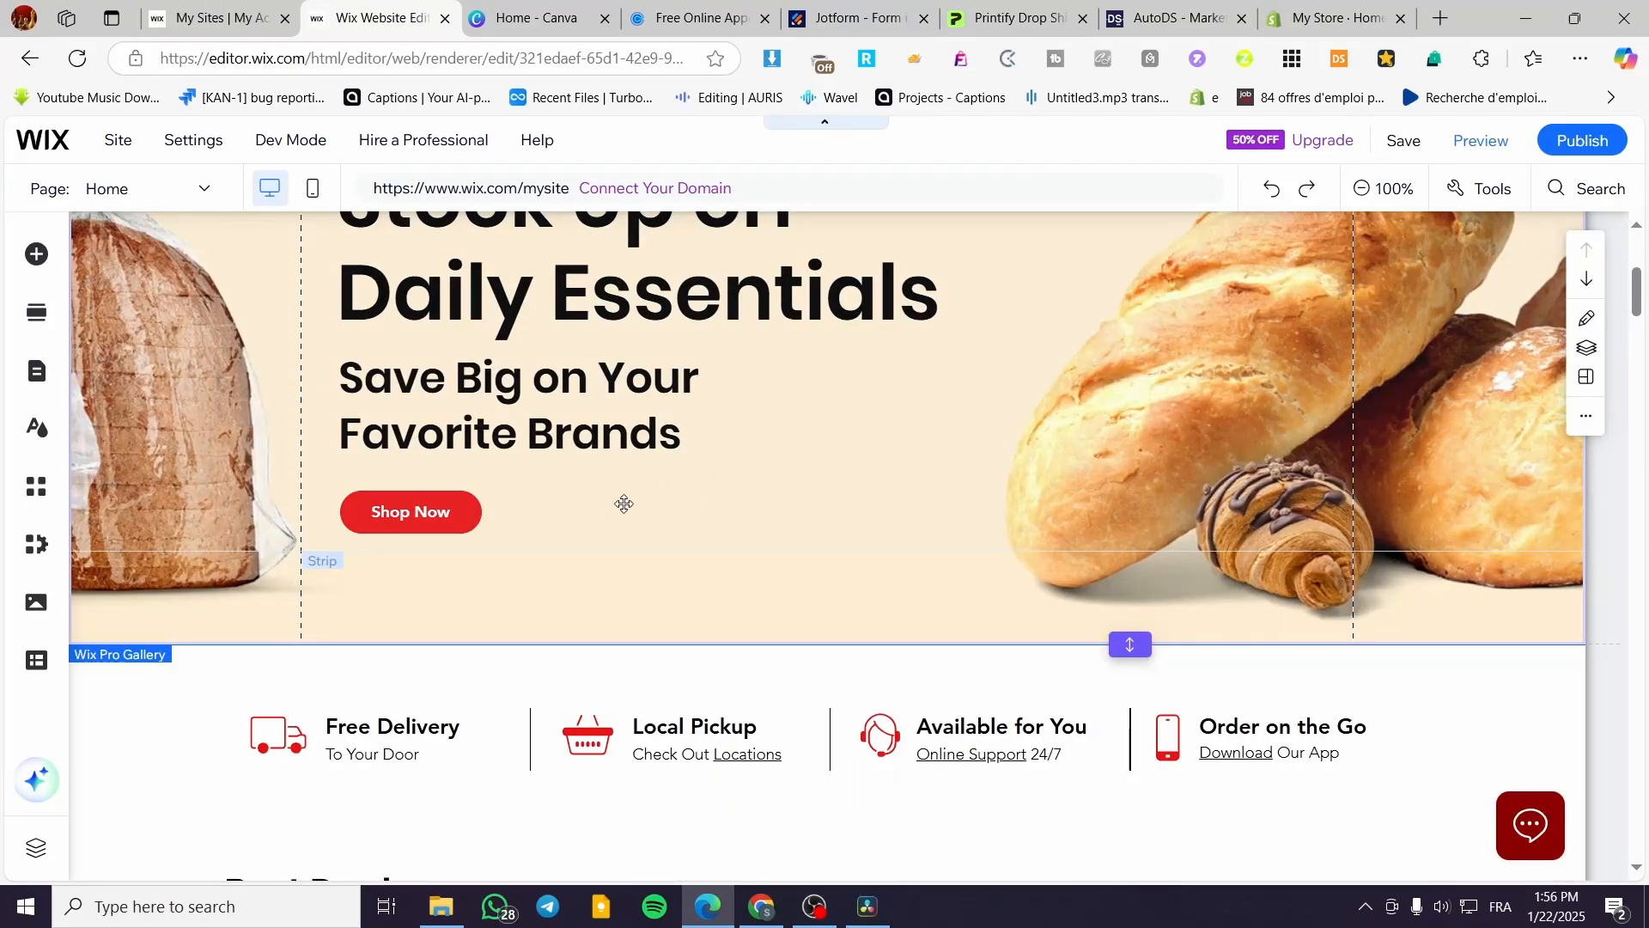
pyautogui.scroll(-2, 732, 544)
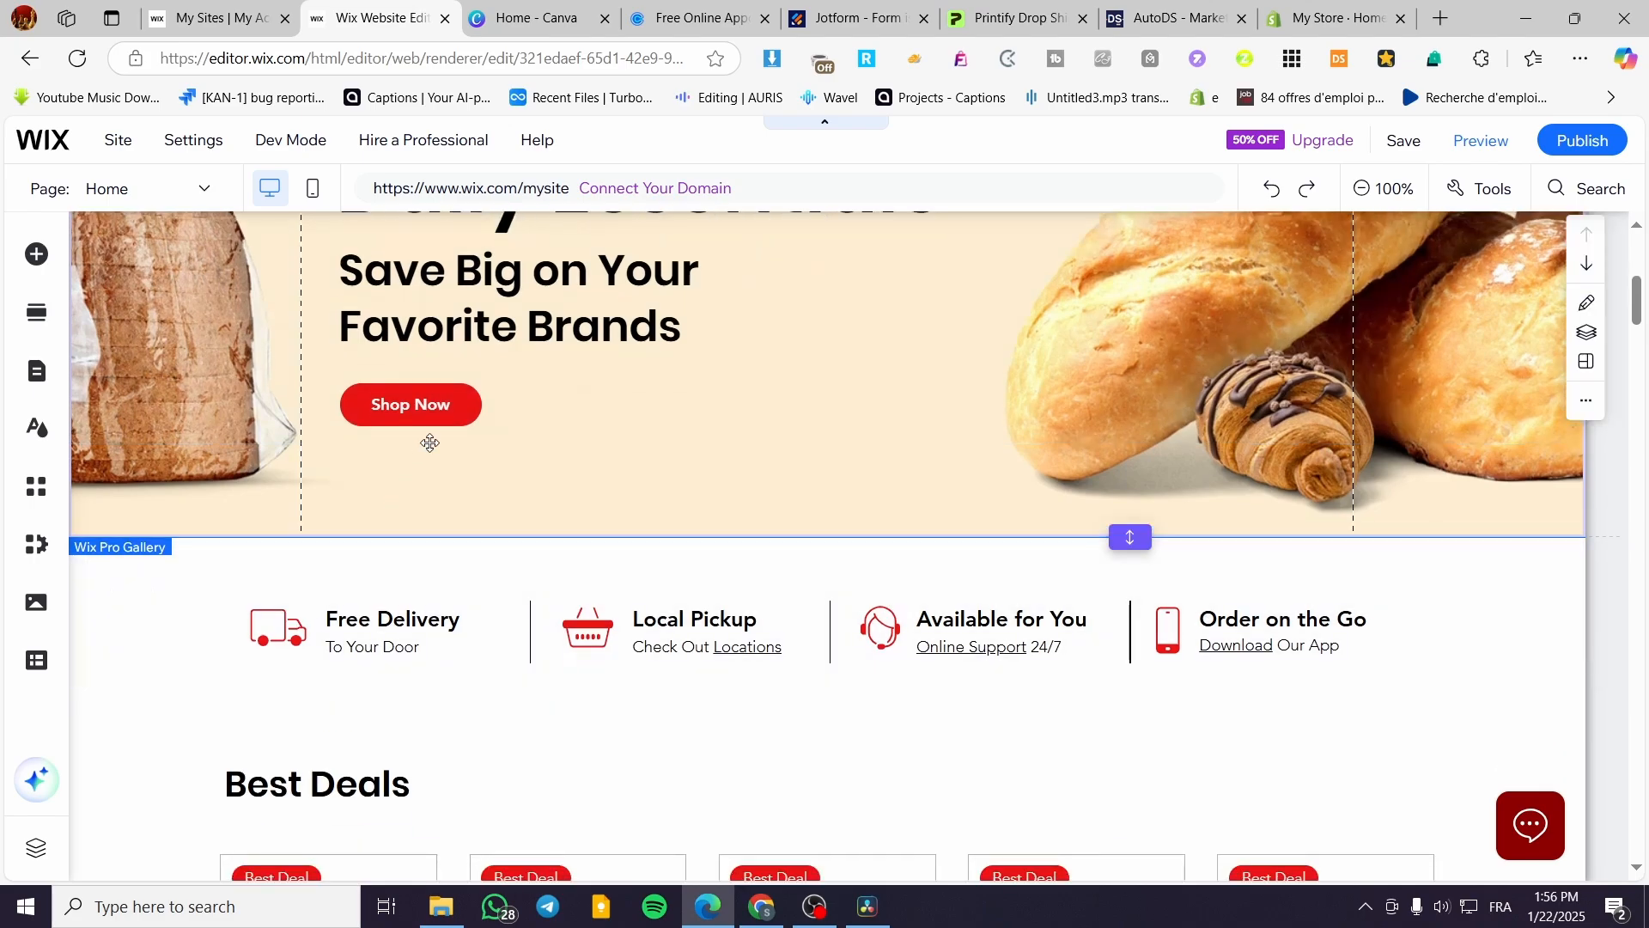
pyautogui.click(450, 417)
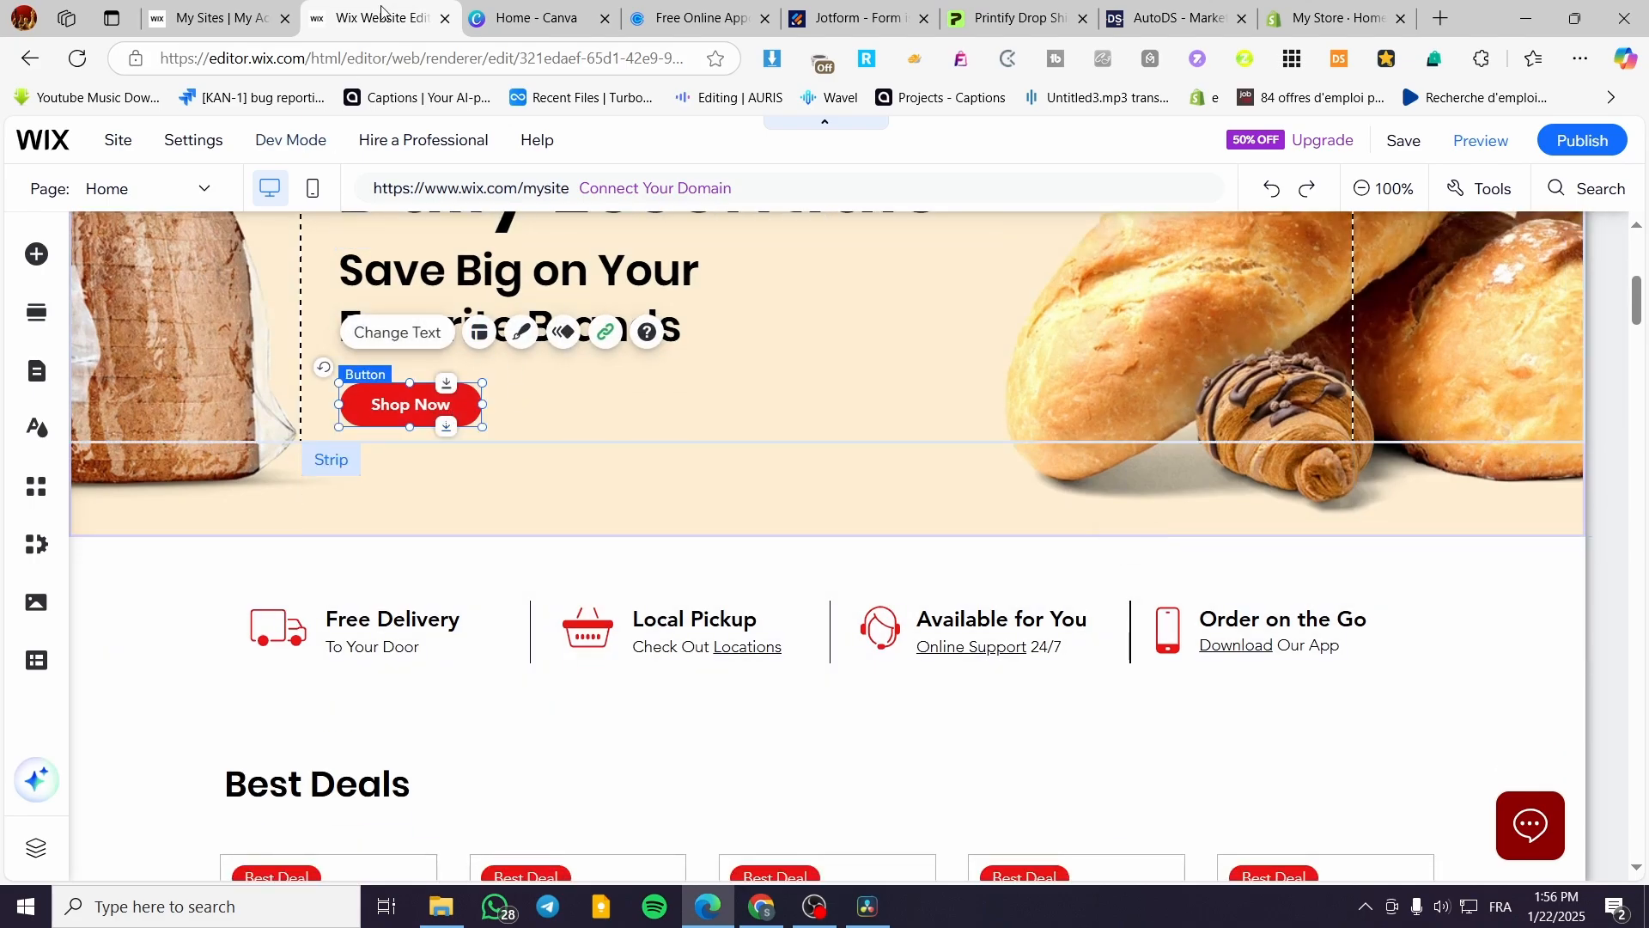
# Switch to Canva, search its templates for button, and return to the home page
pyautogui.click(528, 17)
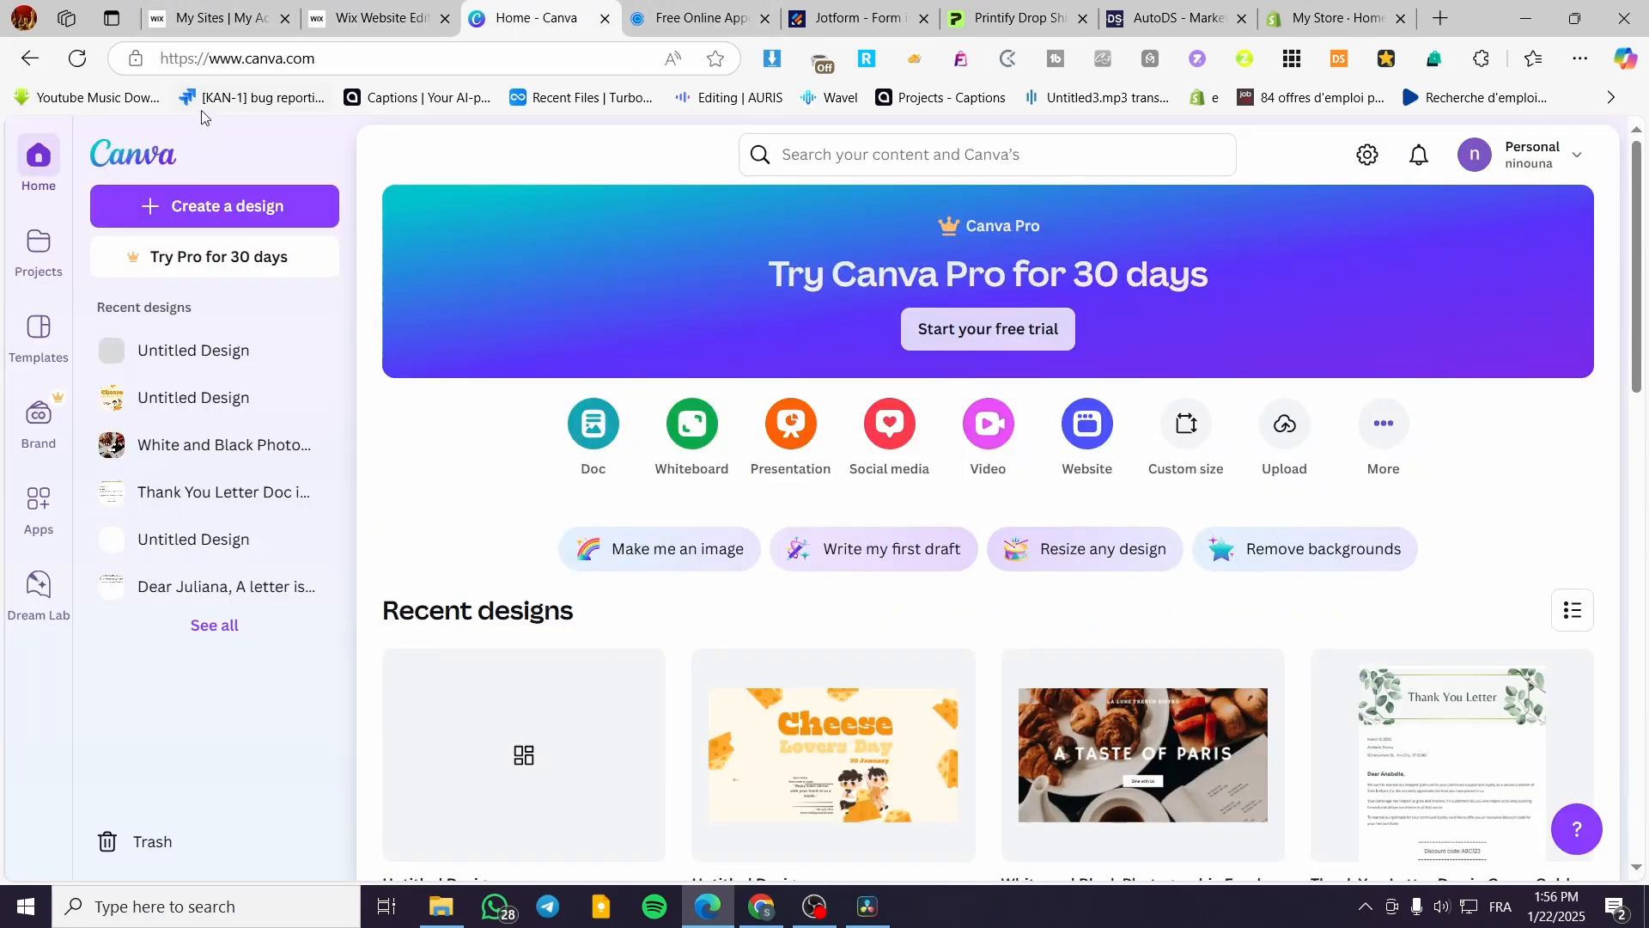
pyautogui.click(934, 150)
pyautogui.write('button')
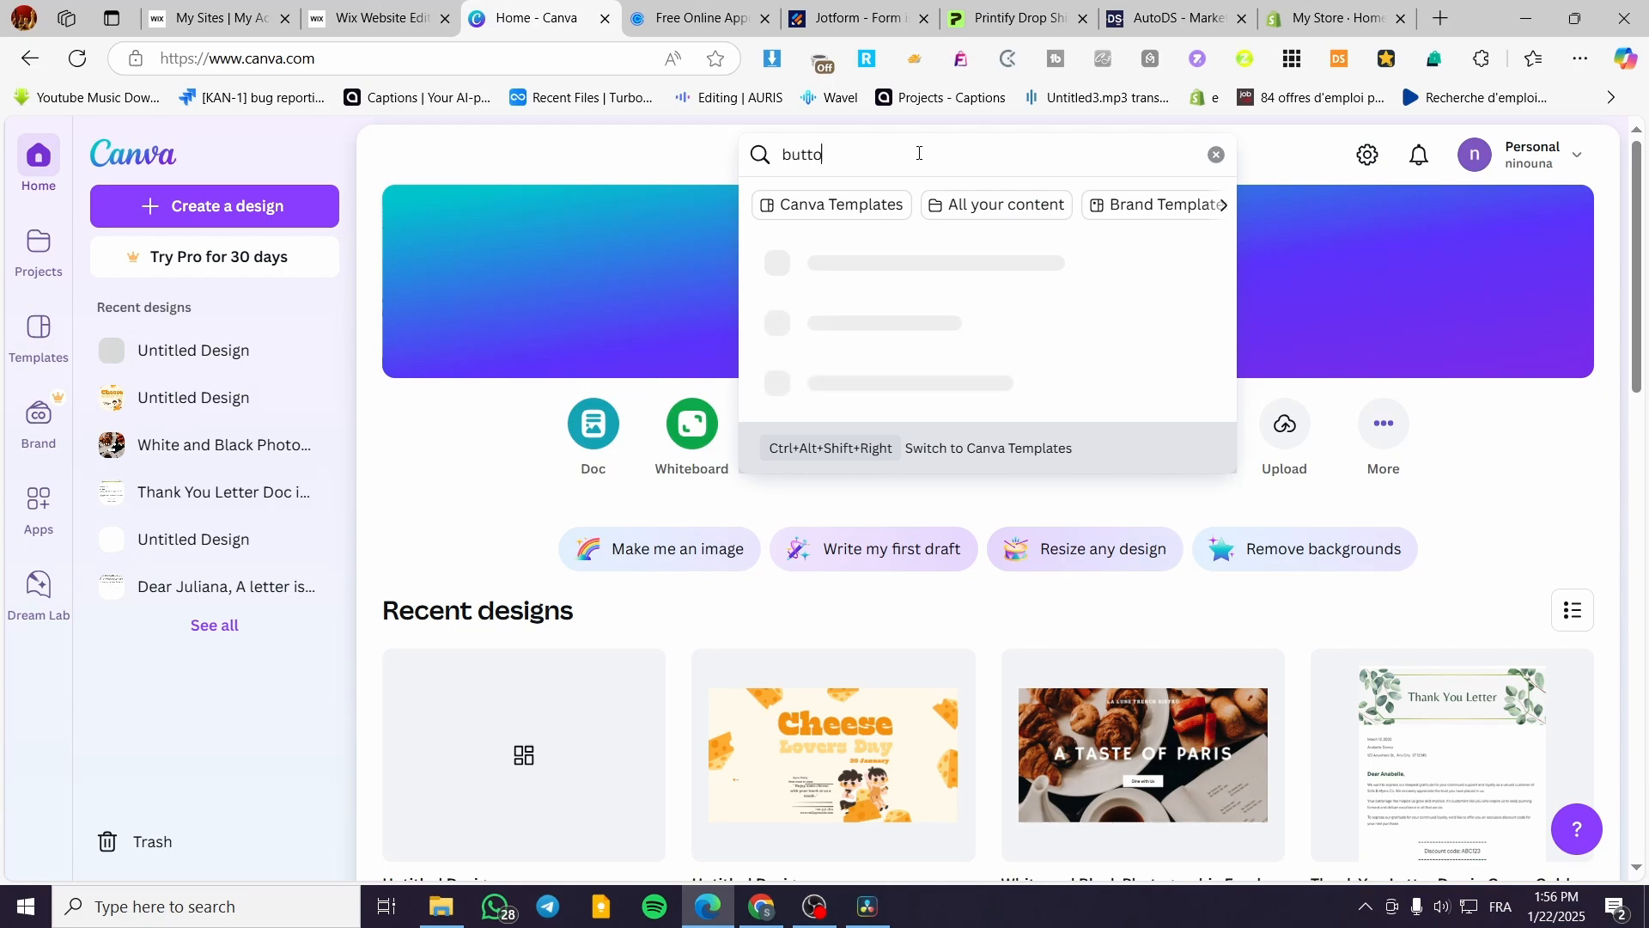
pyautogui.press('Return')
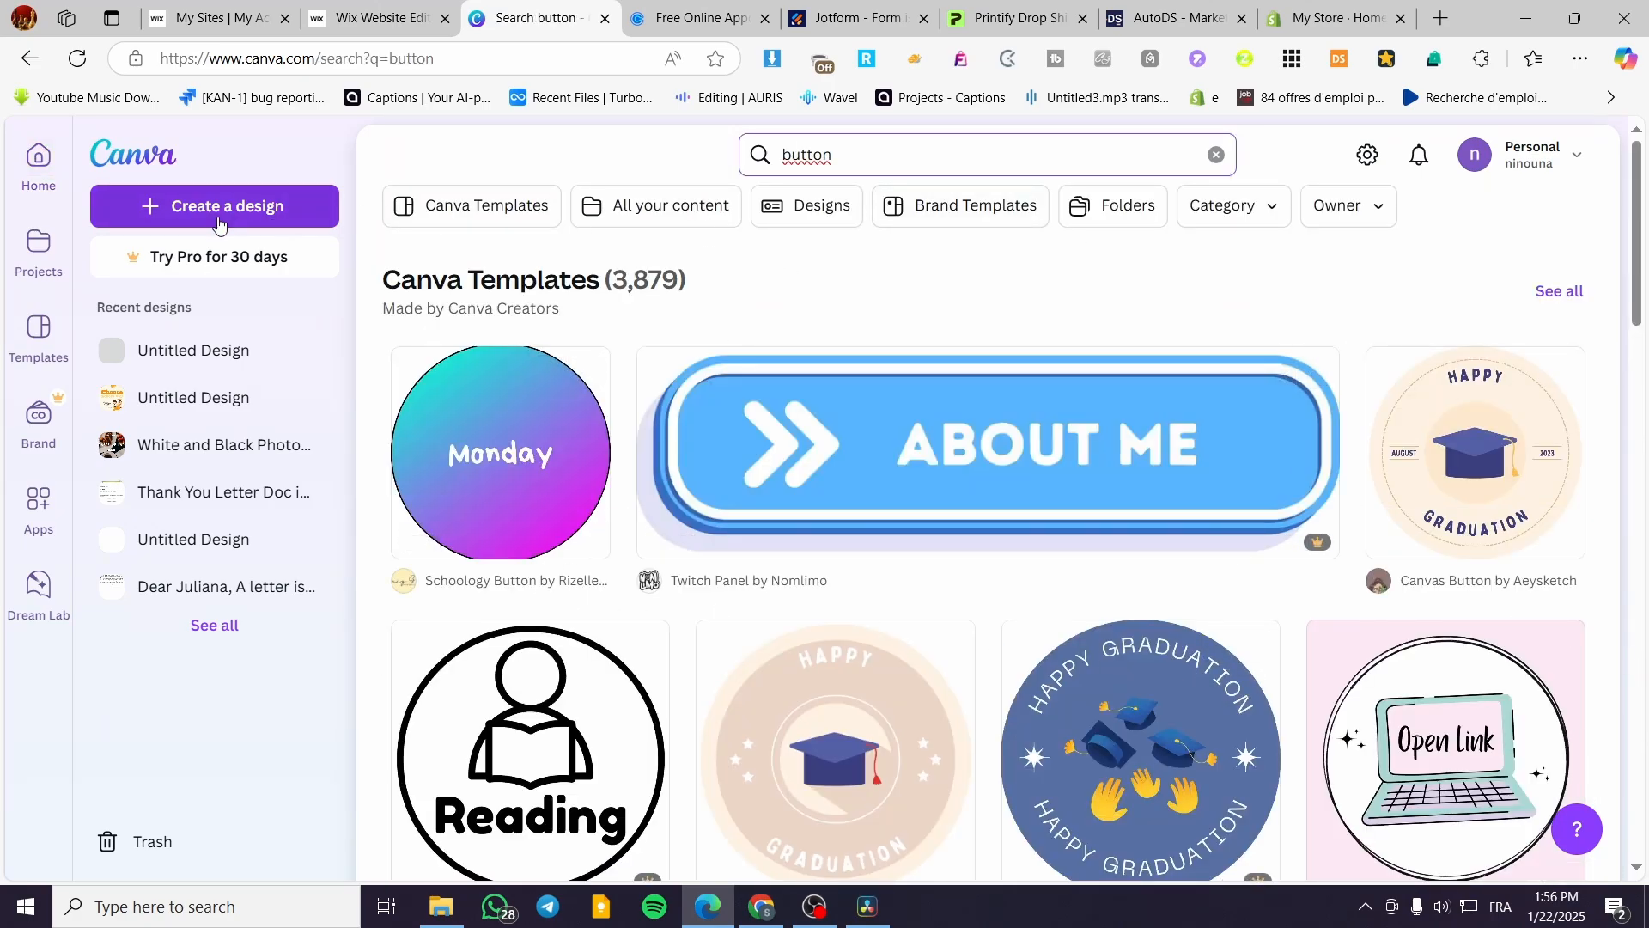
pyautogui.click(40, 173)
pyautogui.click(116, 172)
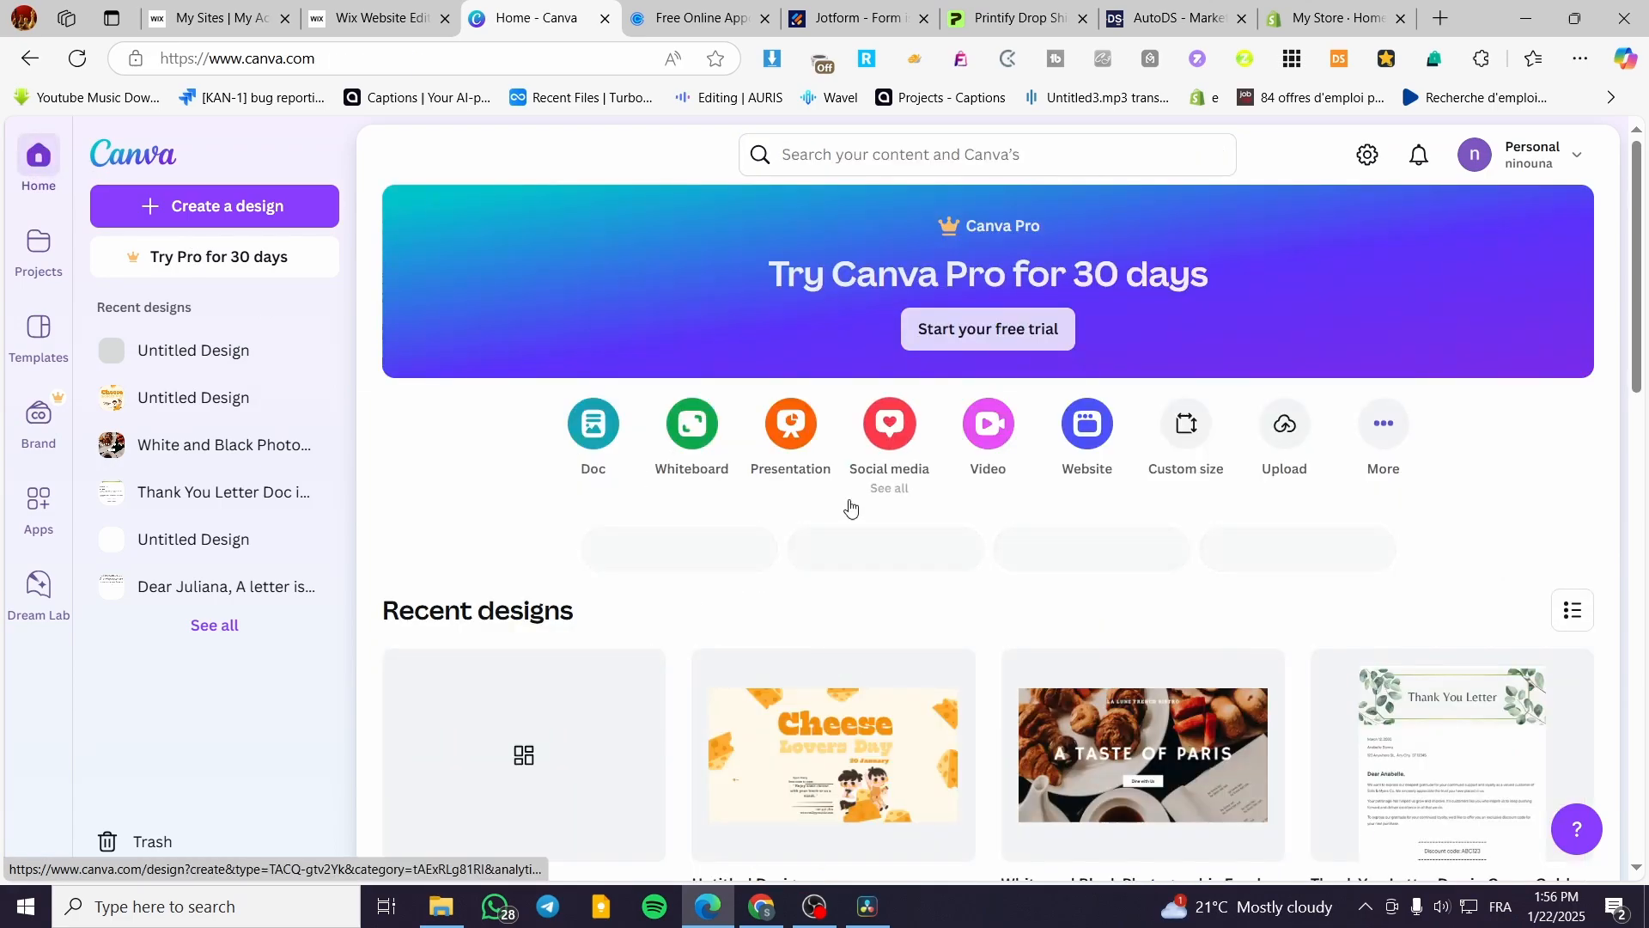
# Create a custom-size design 300 px wide and 250 px high
pyautogui.click(1185, 427)
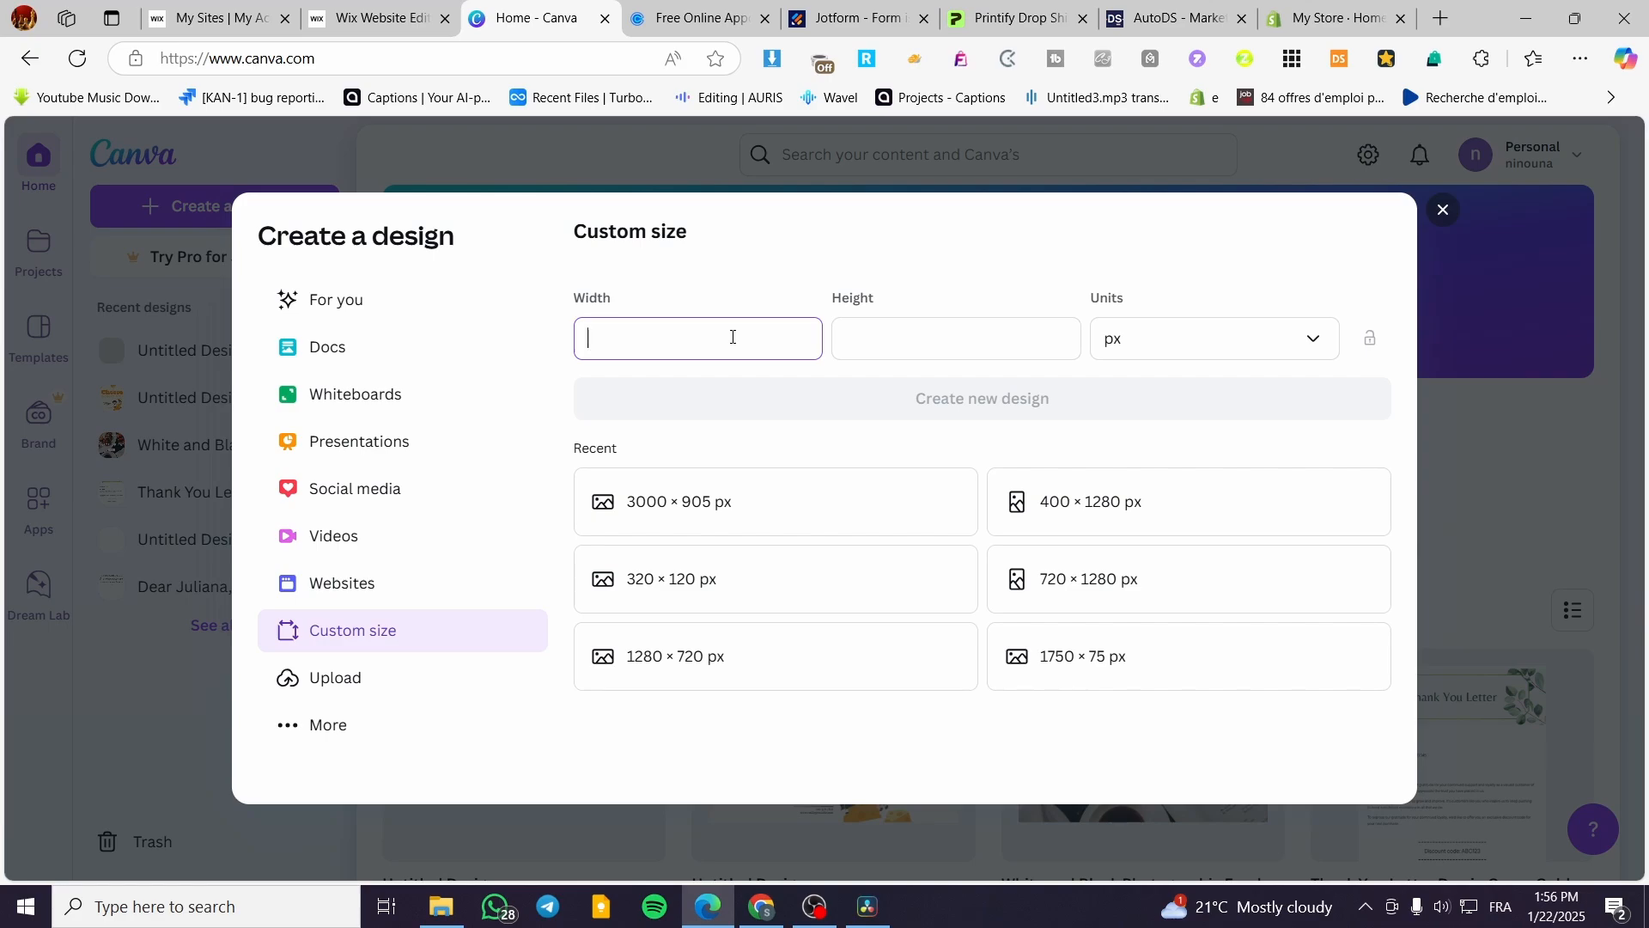
pyautogui.write('250')
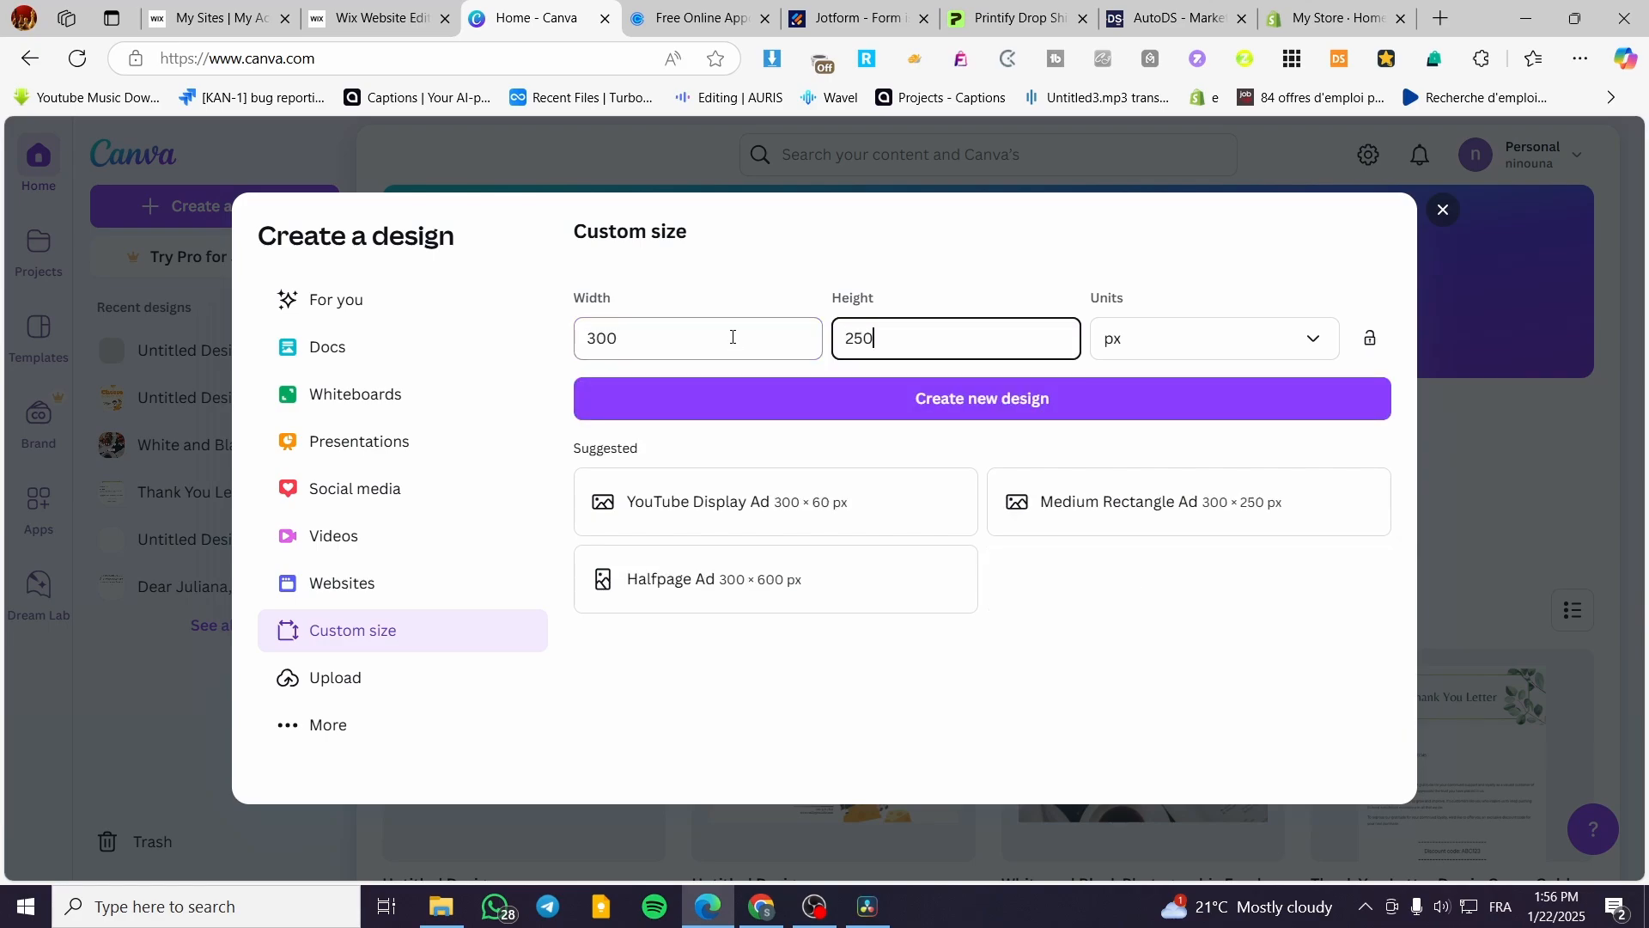
pyautogui.press('Return')
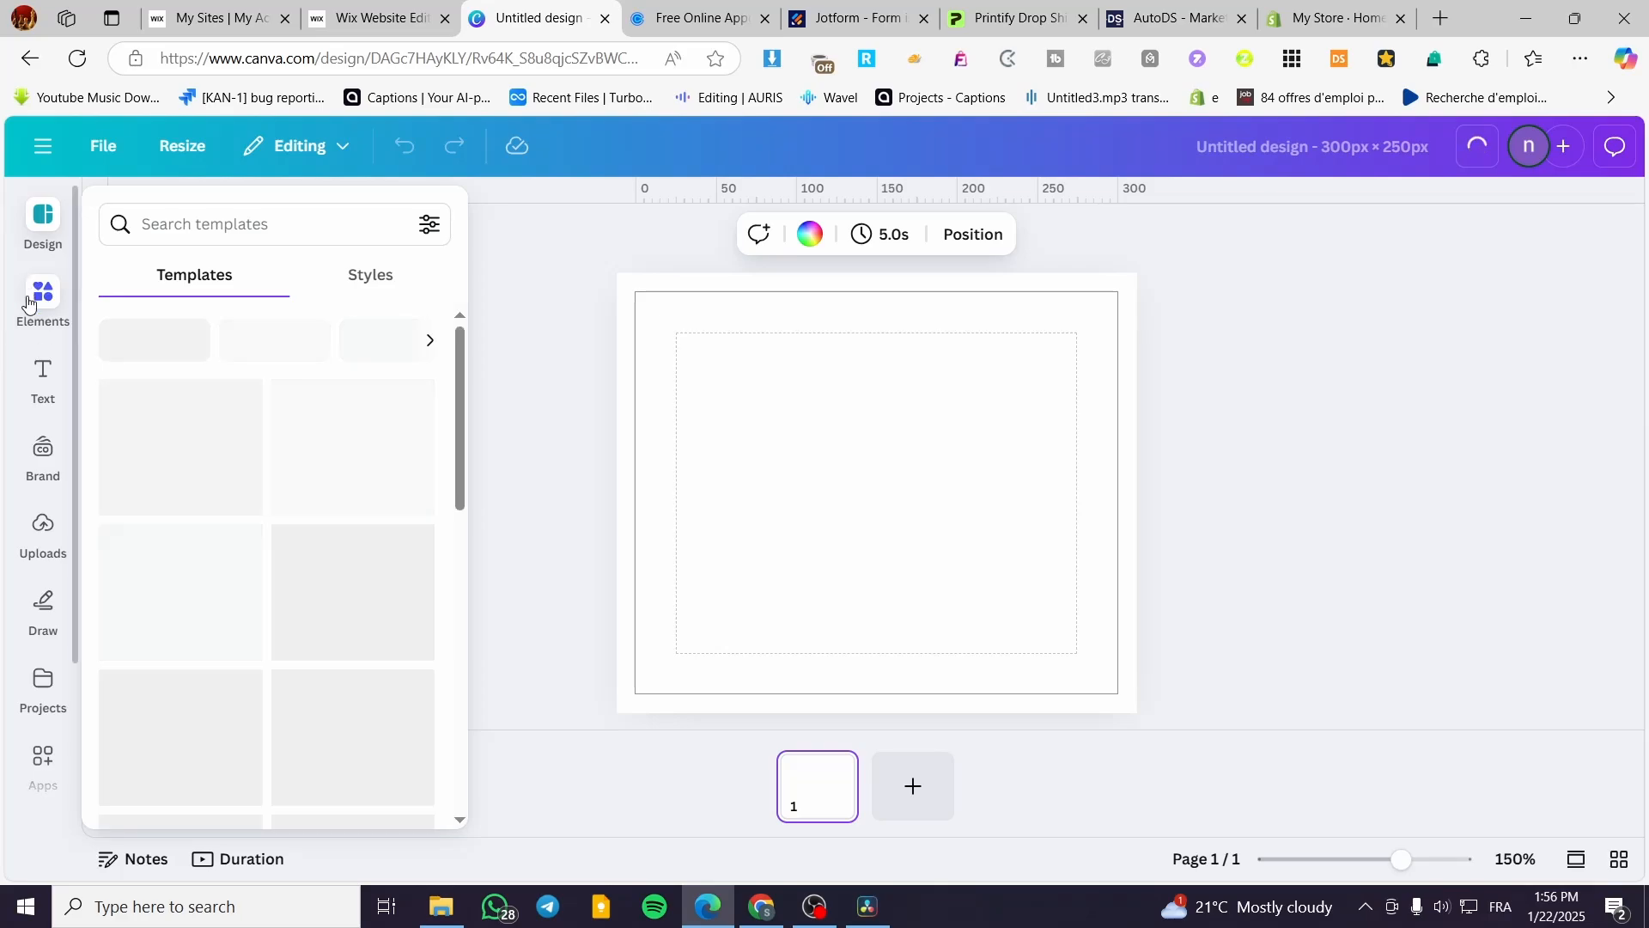
# Search the elements library for button and show all matching graphics
pyautogui.write('button')
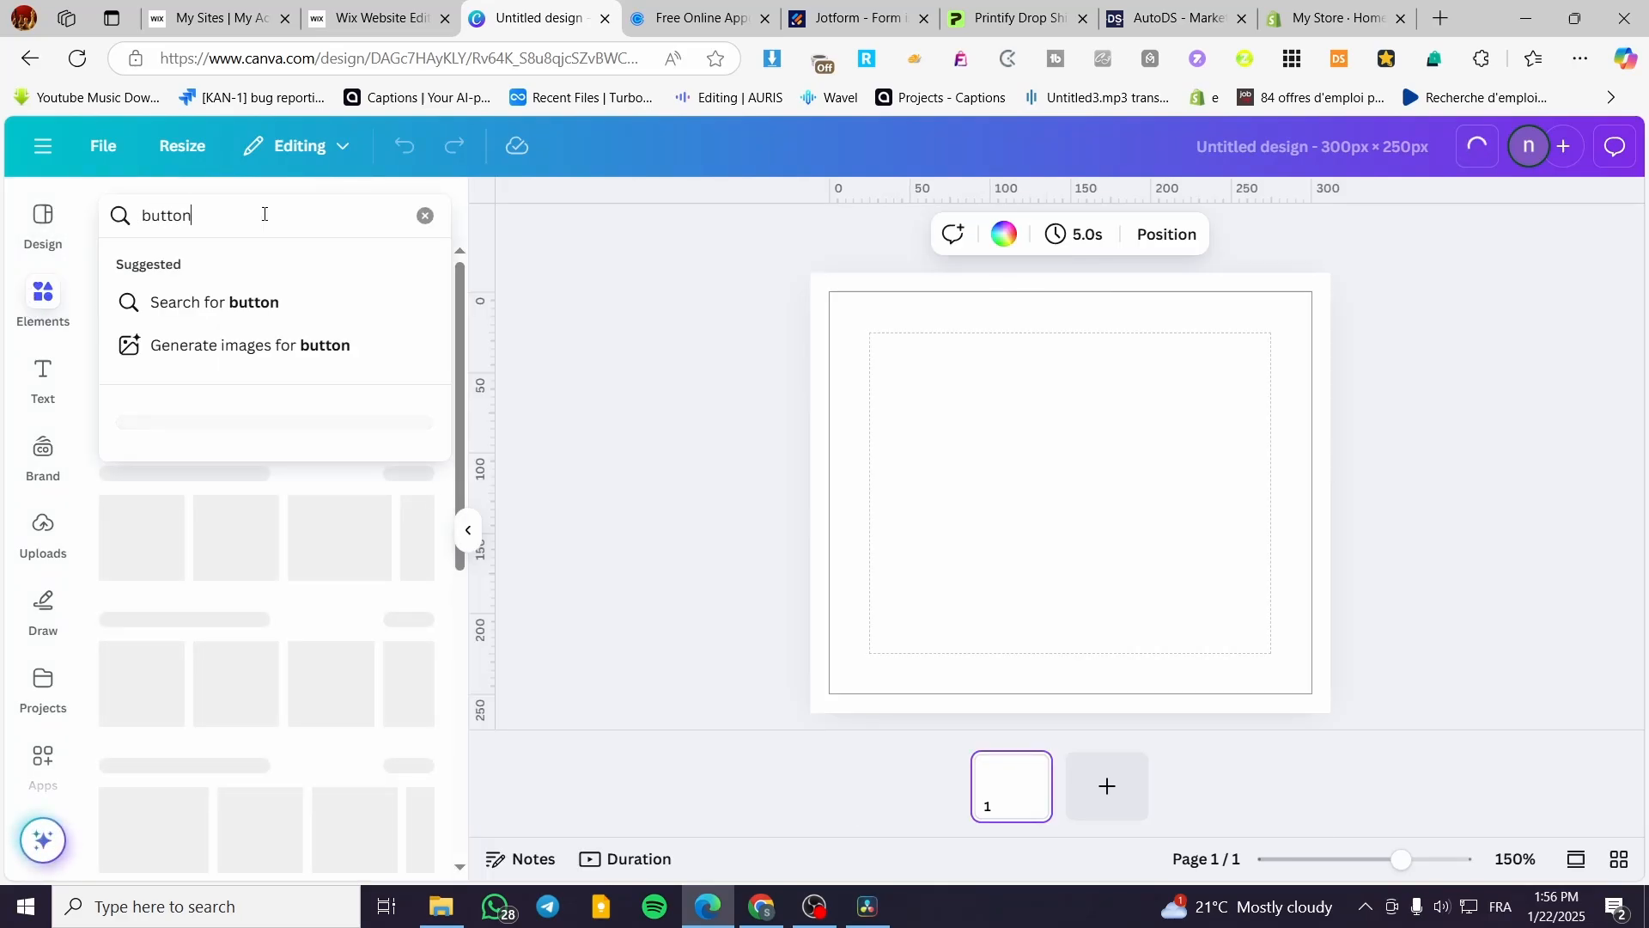
pyautogui.press('Return')
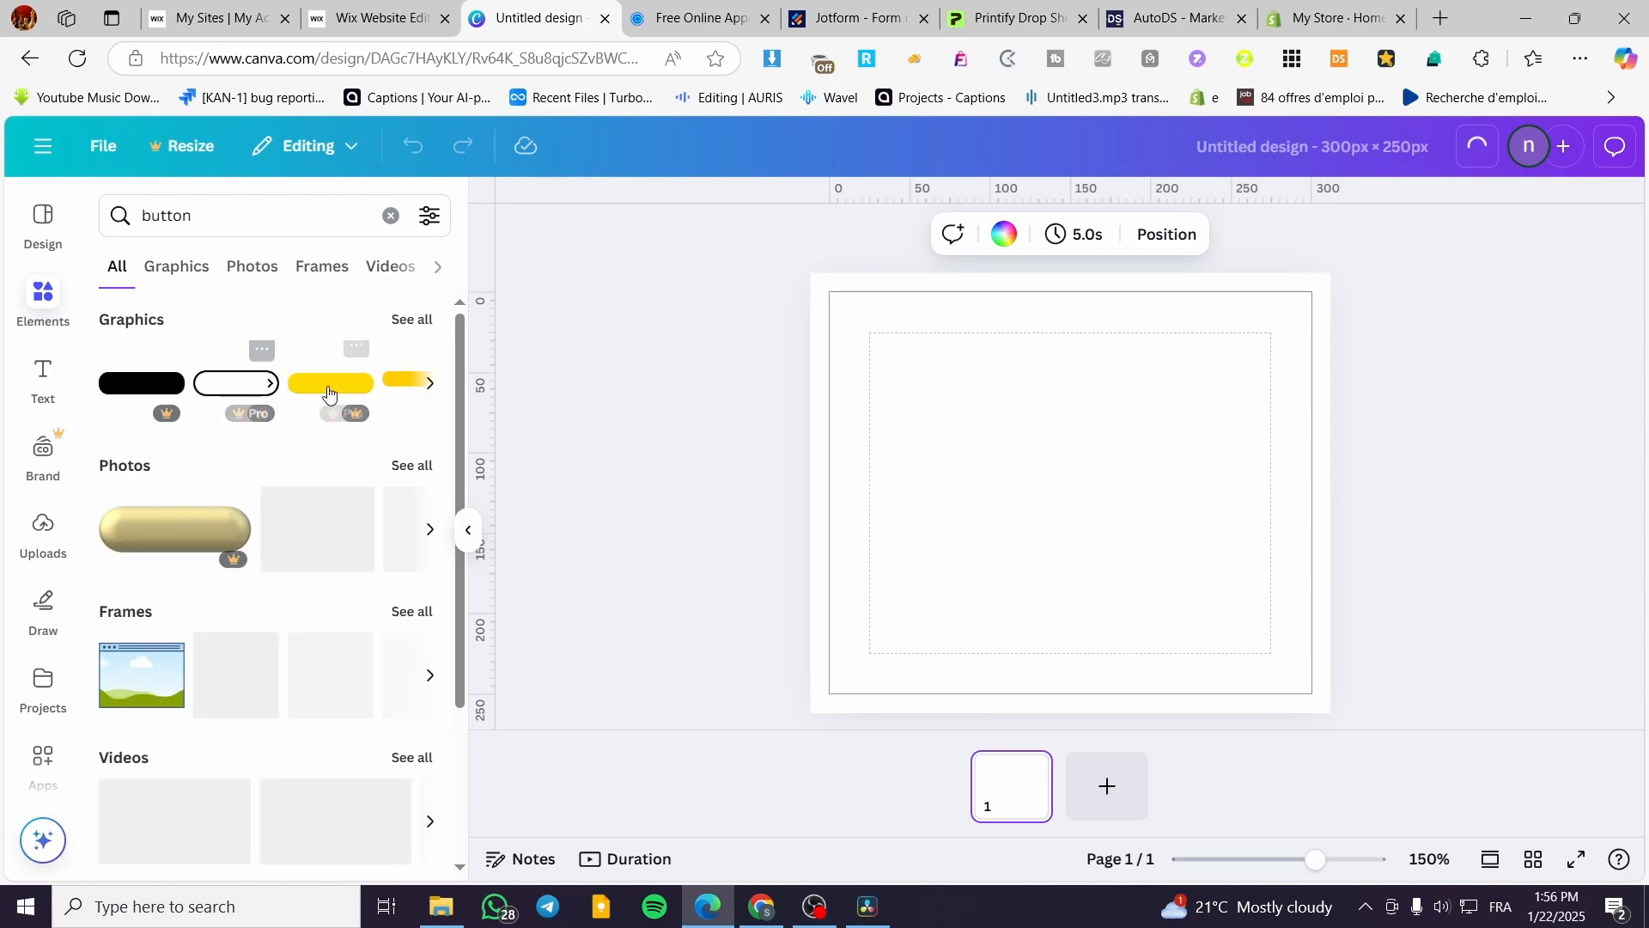
pyautogui.click(414, 321)
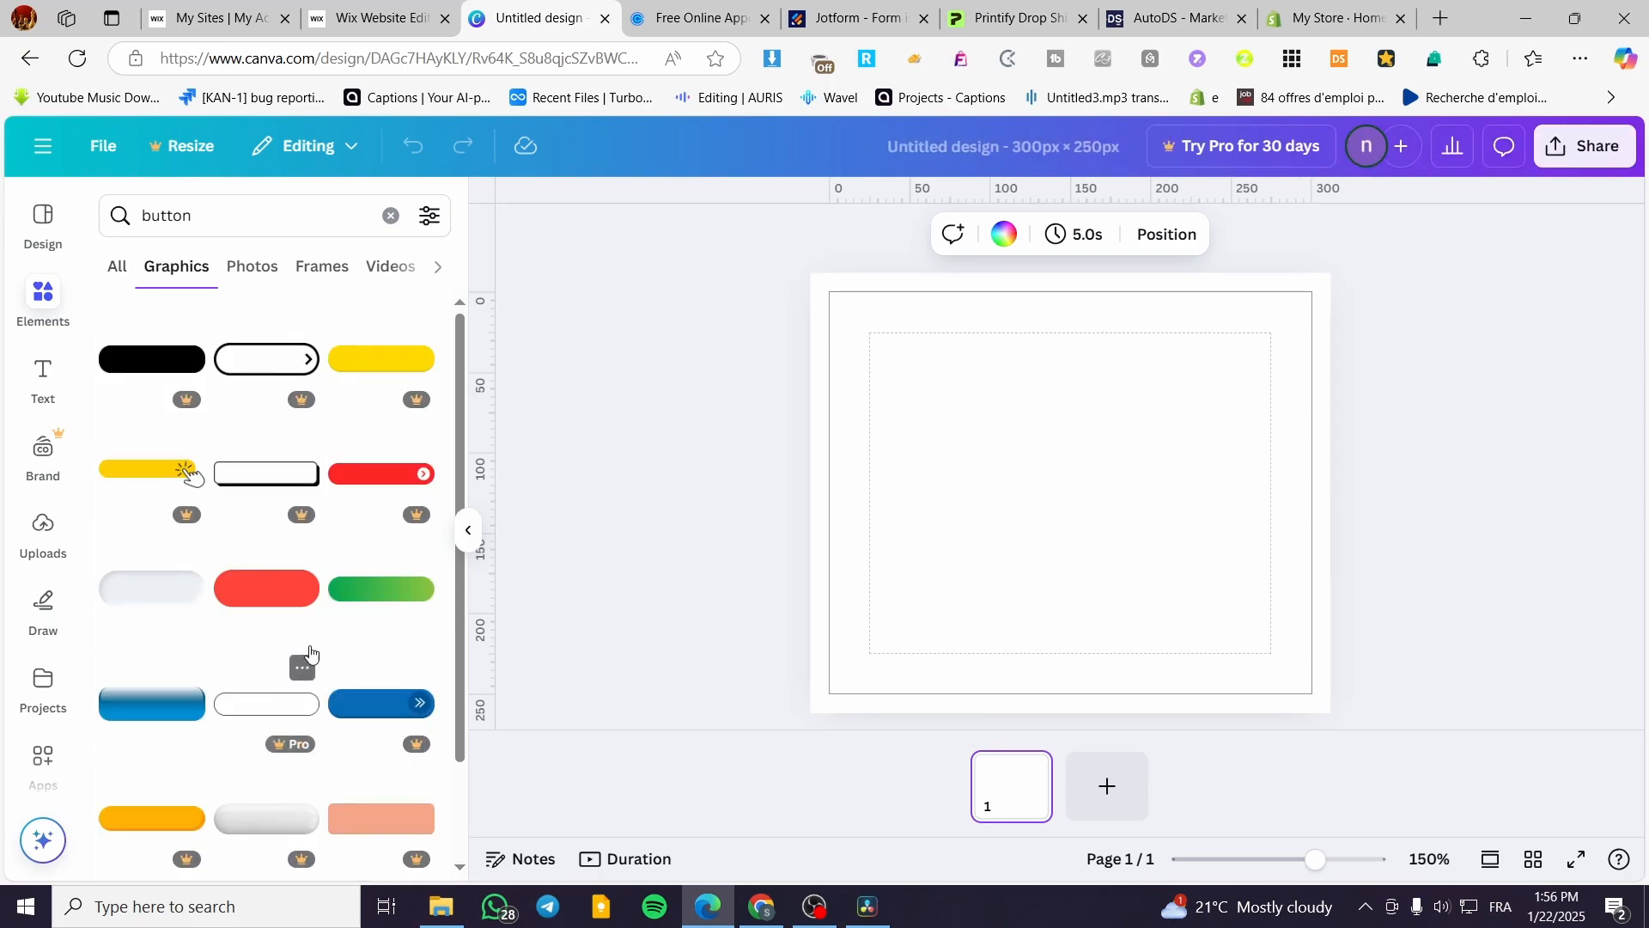
# Add the green gradient pill-shaped button graphic to the page and center it on the canvas
pyautogui.click(366, 603)
pyautogui.moveTo(1168, 515); pyautogui.dragTo(1098, 498)
pyautogui.click(1484, 518)
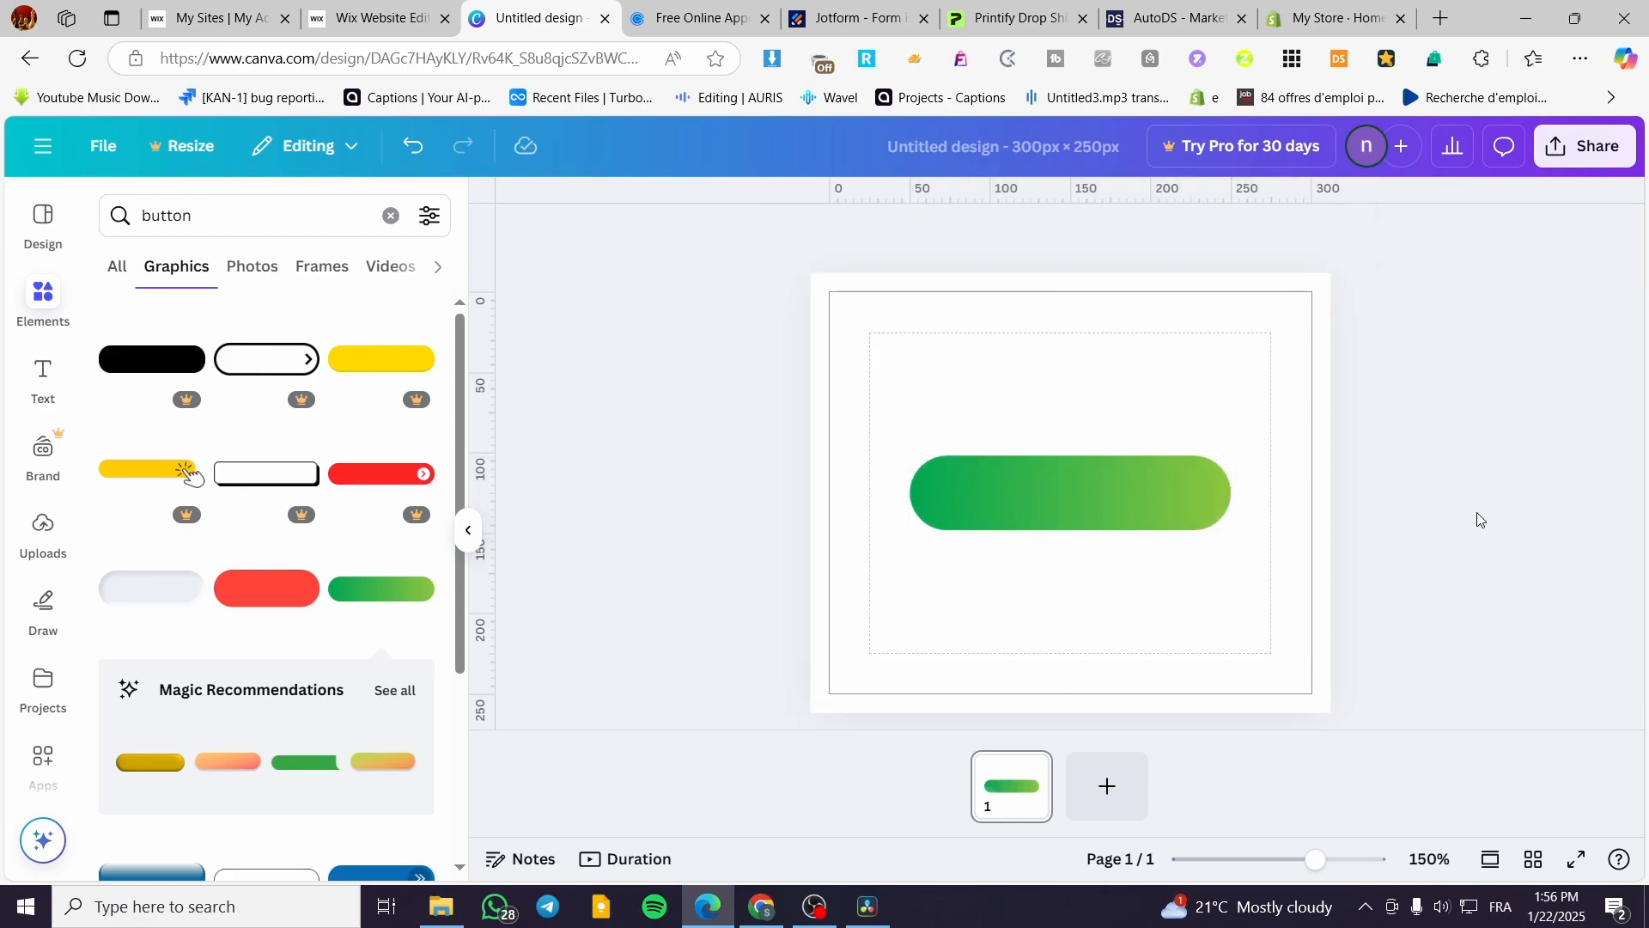
# Add a heading over the green button graphic and set its text to "Buy"
pyautogui.click(44, 378)
pyautogui.click(246, 524)
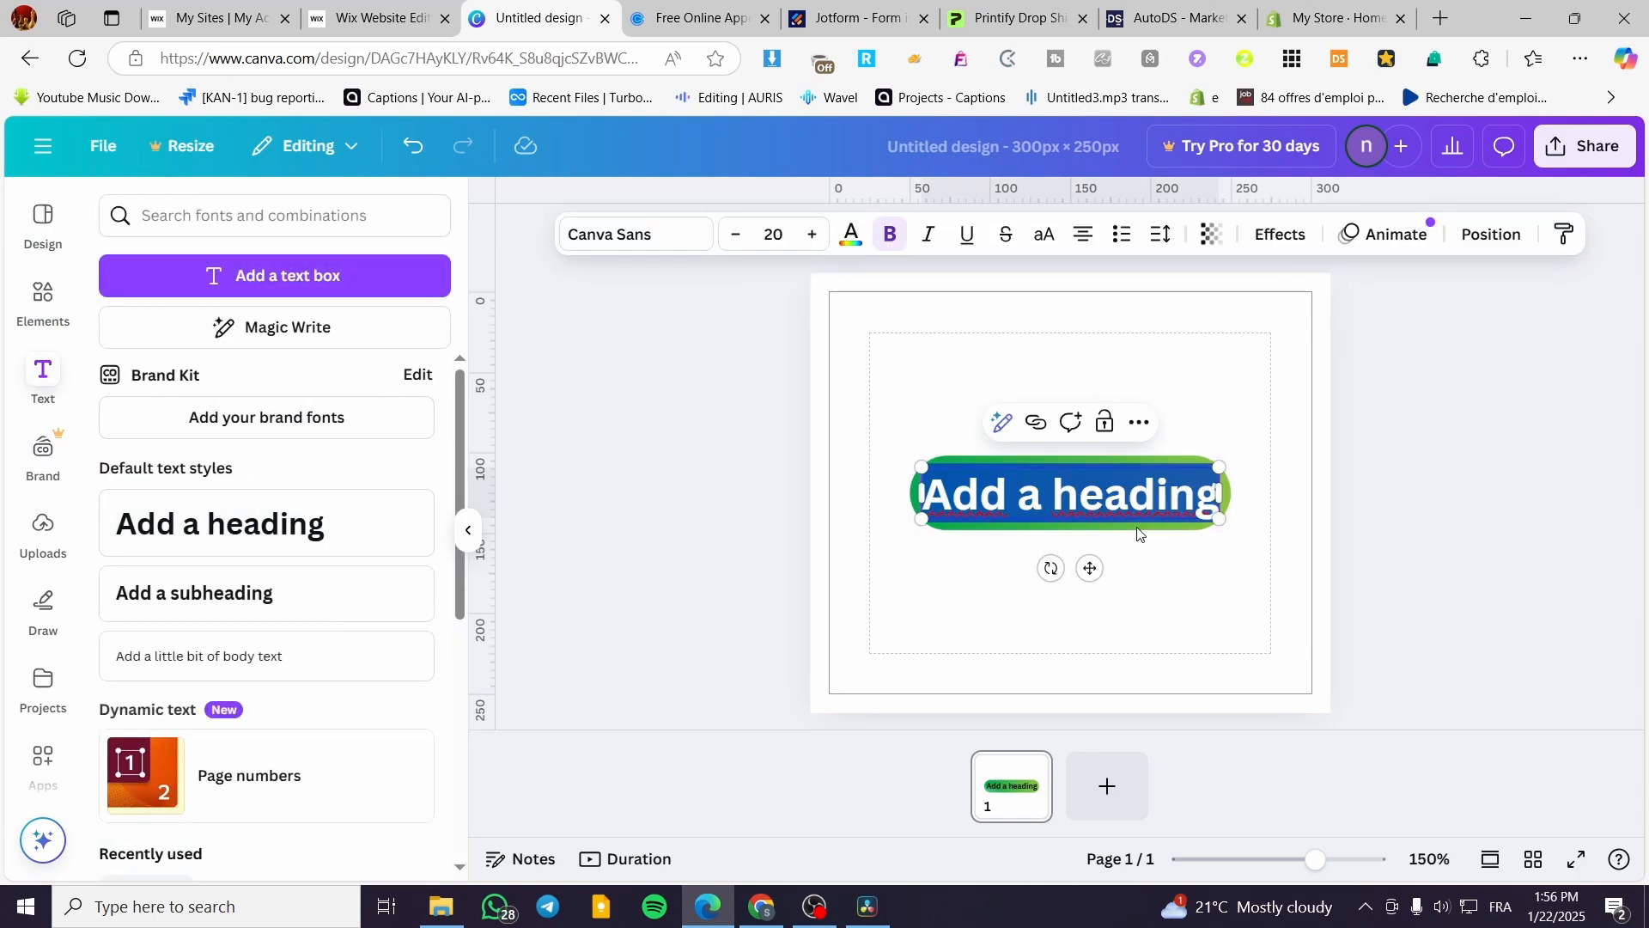
pyautogui.write('Bu')
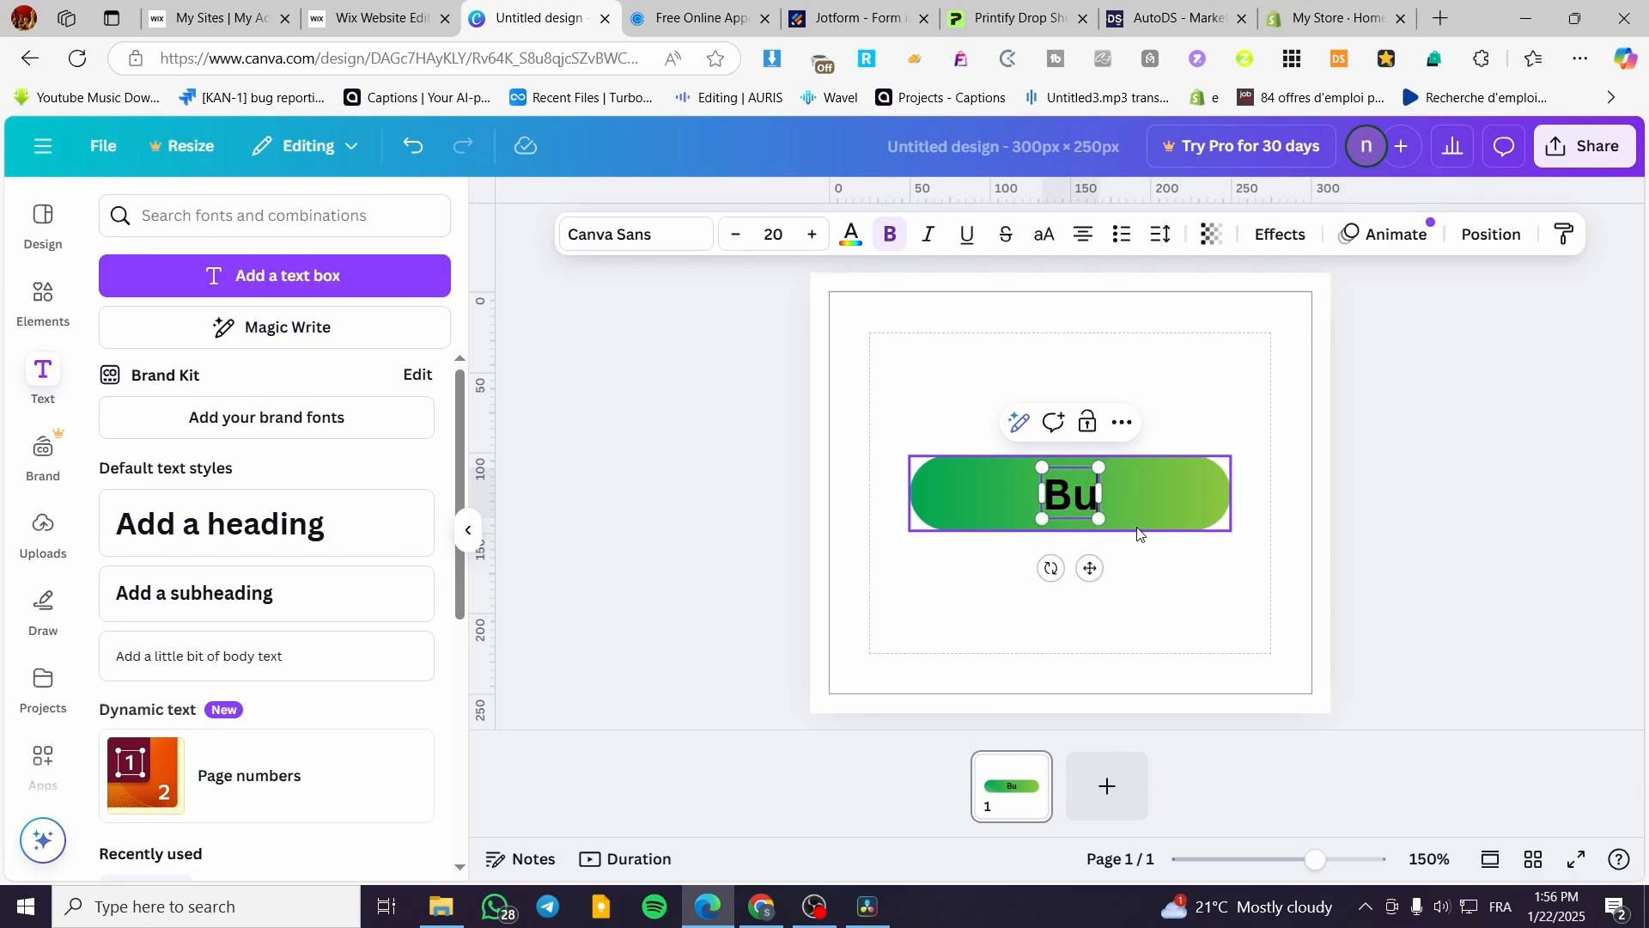
pyautogui.write('y Here')
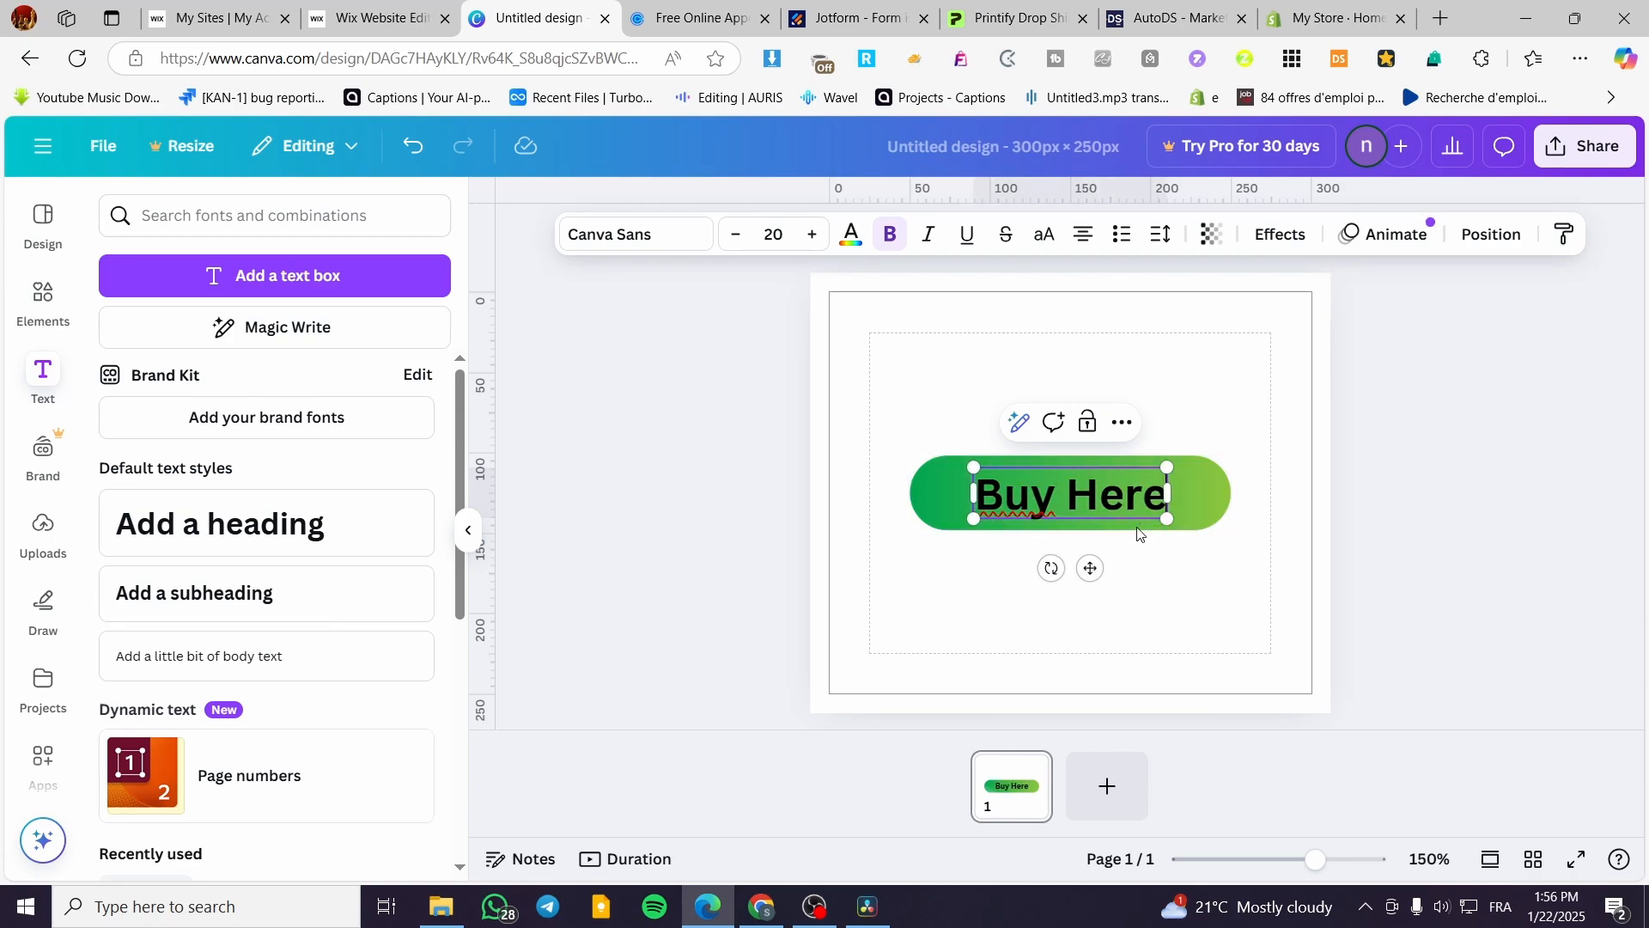
pyautogui.press('BackSpace')
pyautogui.press('BackSpace')
pyautogui.press('BackSpace')
pyautogui.press('BackSpace')
pyautogui.press('BackSpace')
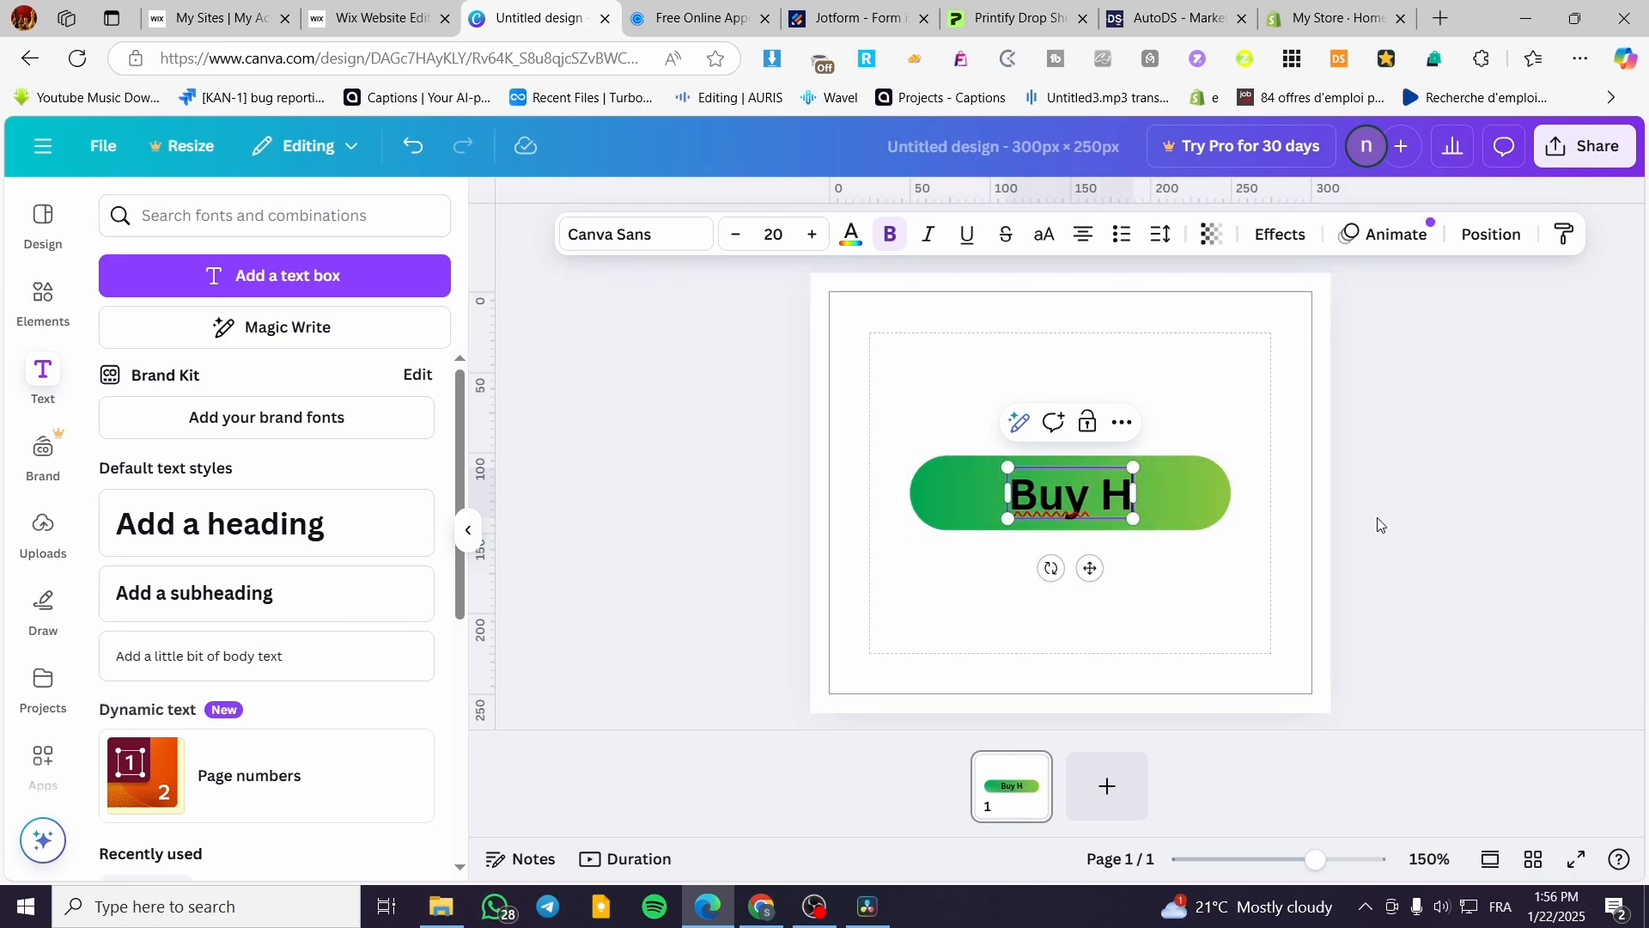
pyautogui.click(1096, 568)
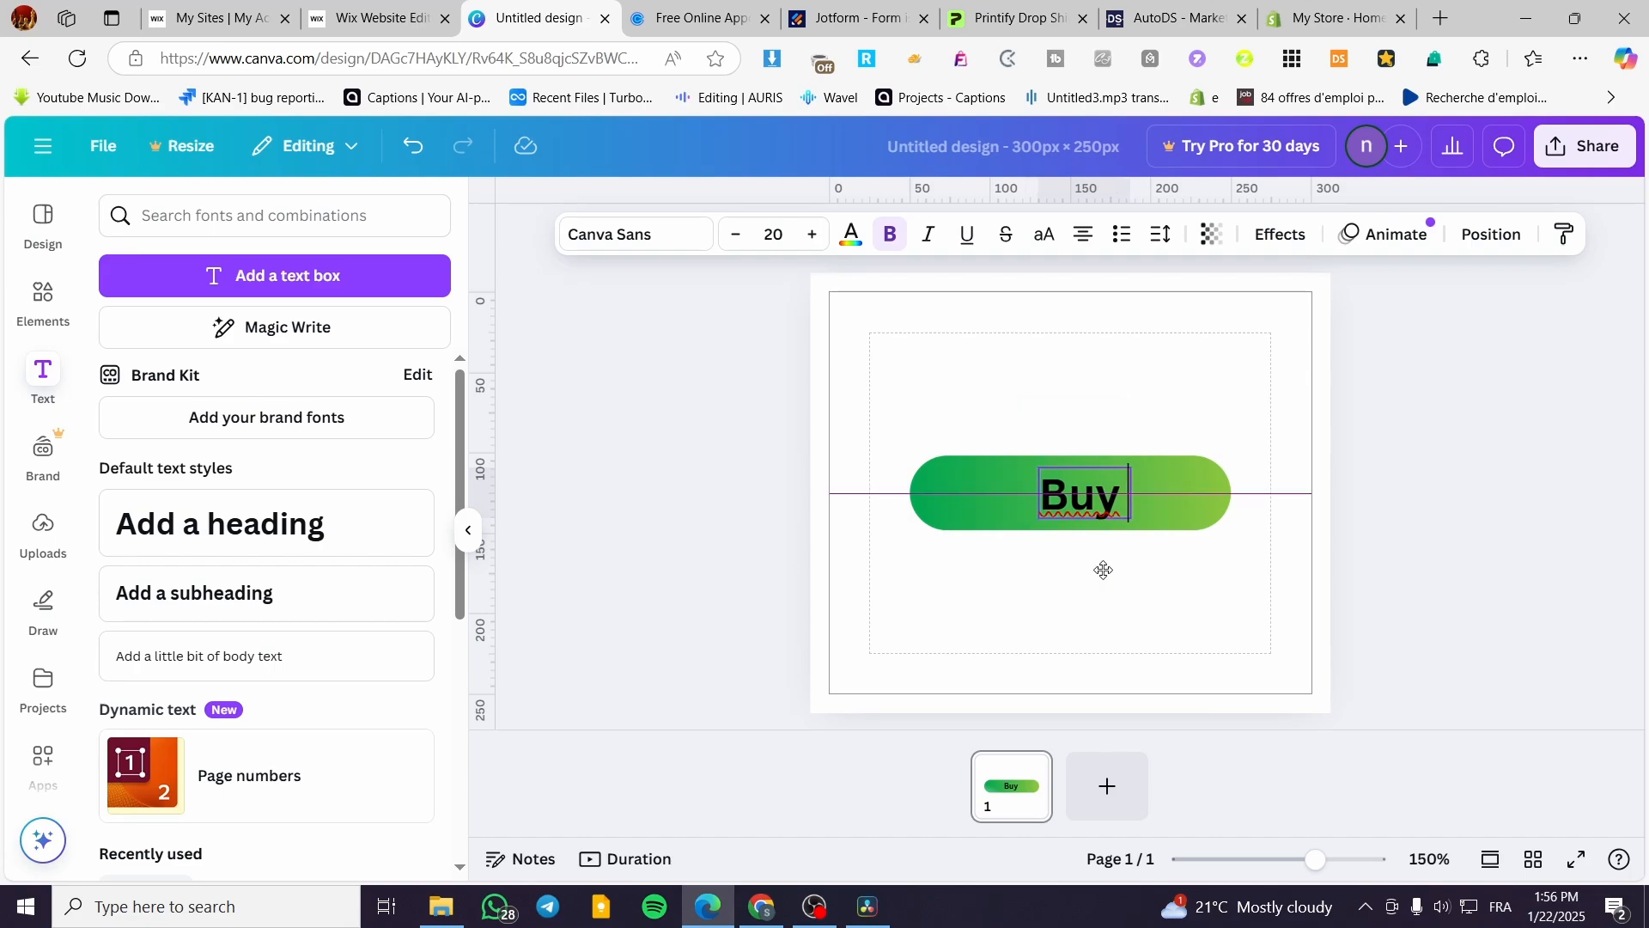
# Change the color of the Buy heading text to white
pyautogui.click(849, 246)
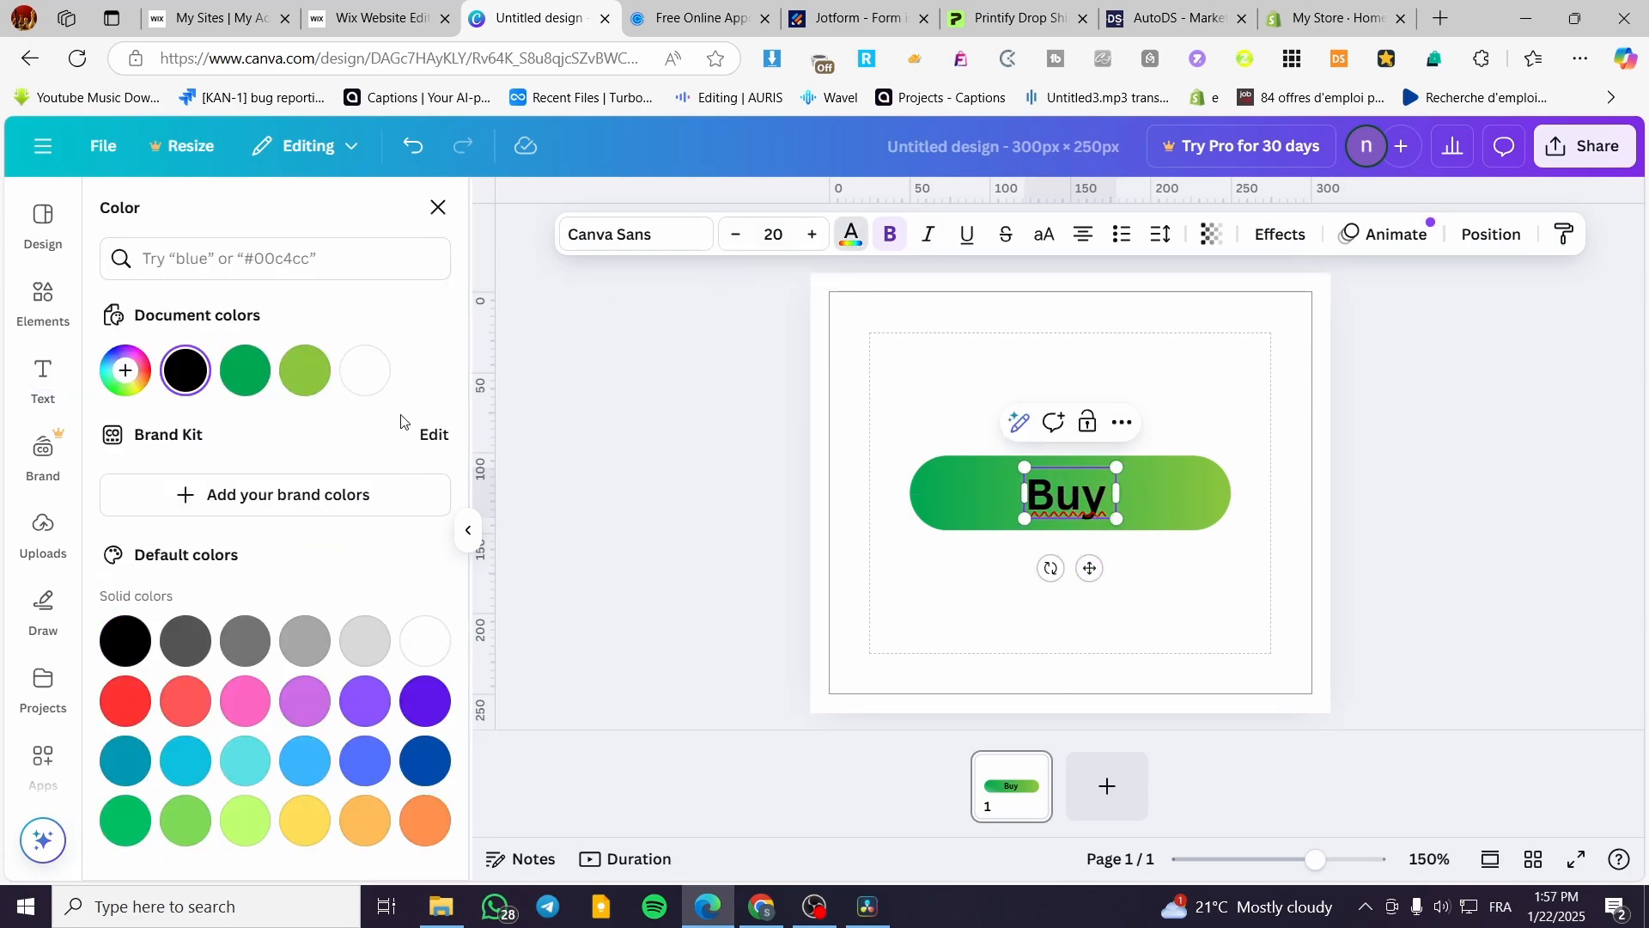
pyautogui.click(365, 370)
pyautogui.click(353, 370)
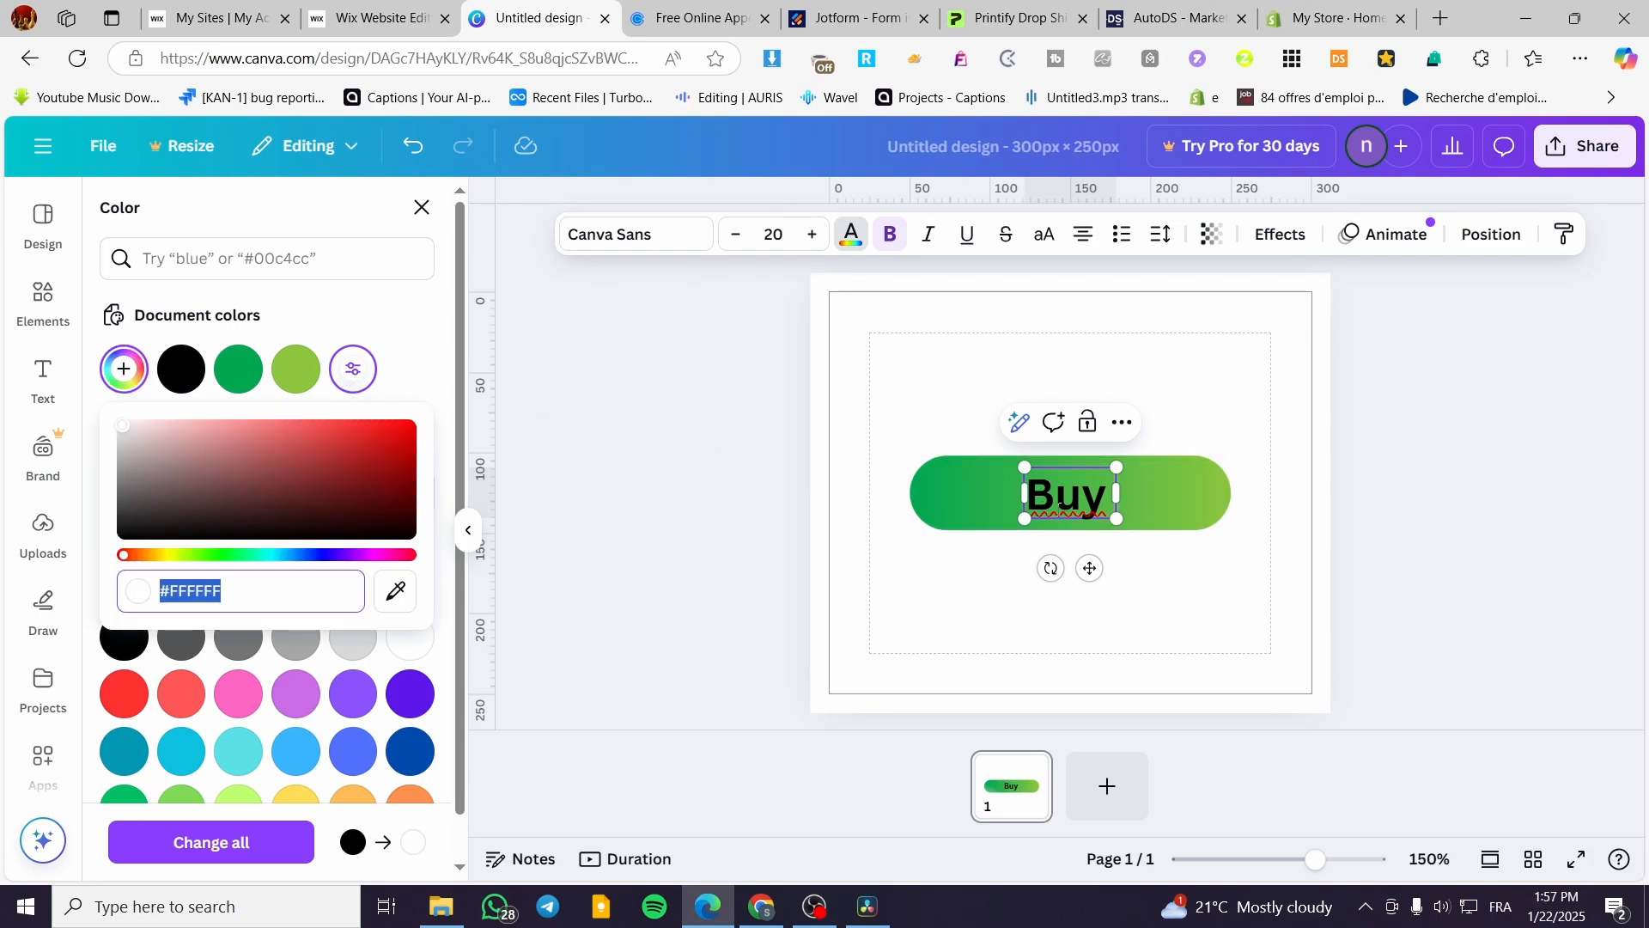
pyautogui.click(1099, 503)
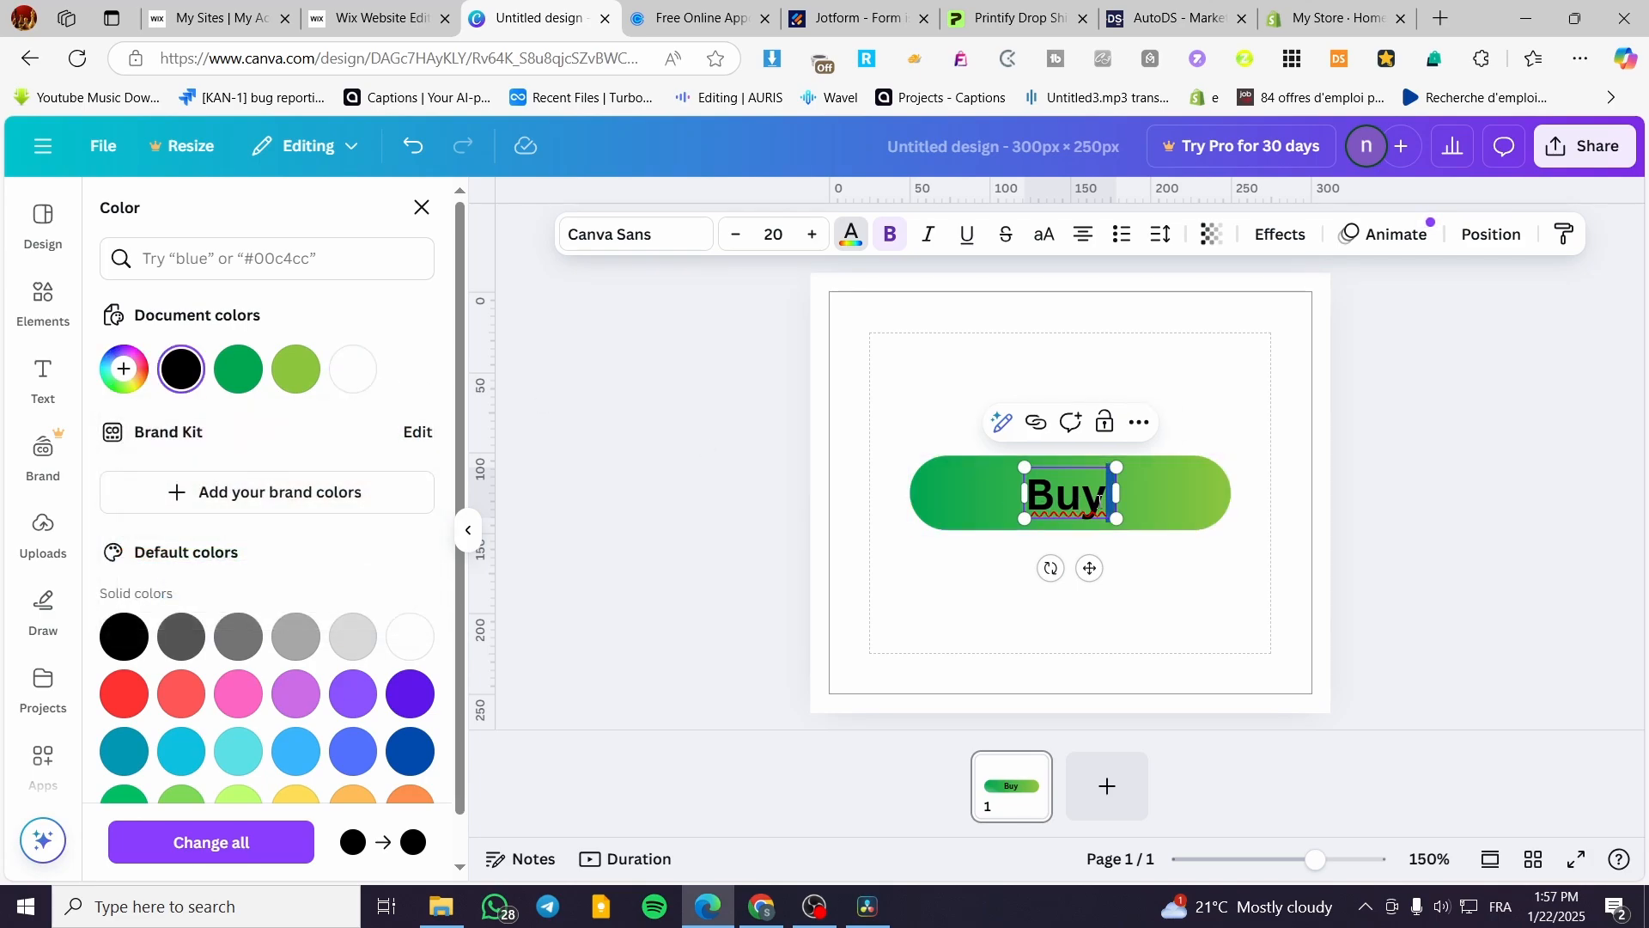
pyautogui.moveTo(1099, 502); pyautogui.dragTo(1012, 494)
pyautogui.click(1499, 481)
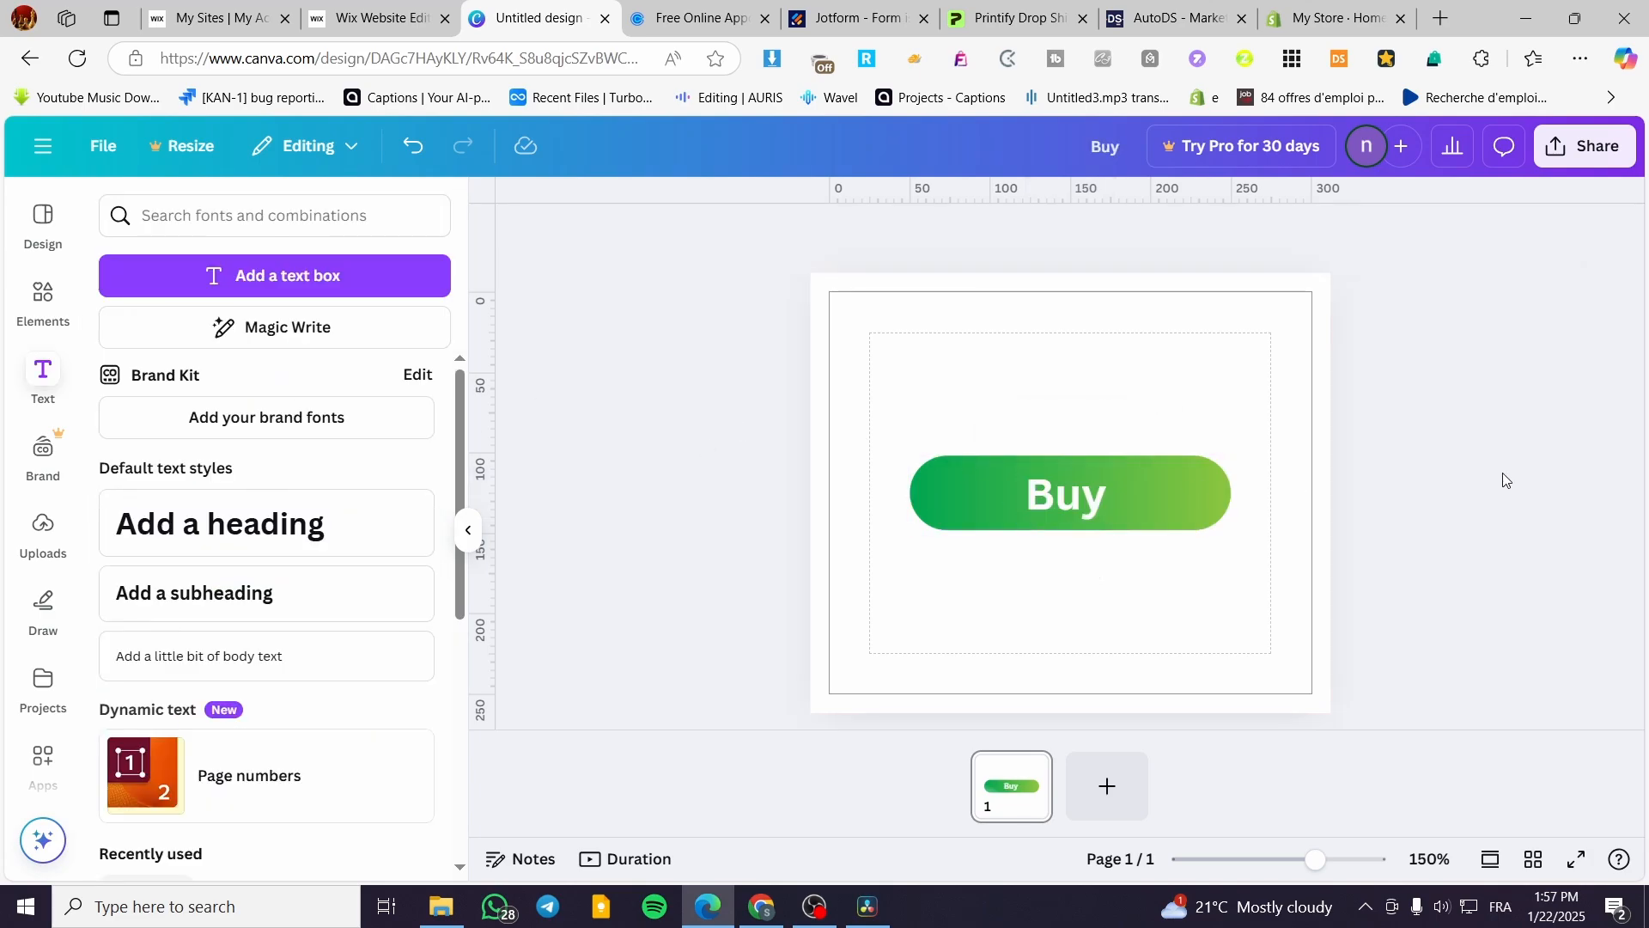
# View the share and download options of the button design and return to the Canva home page
pyautogui.click(1609, 154)
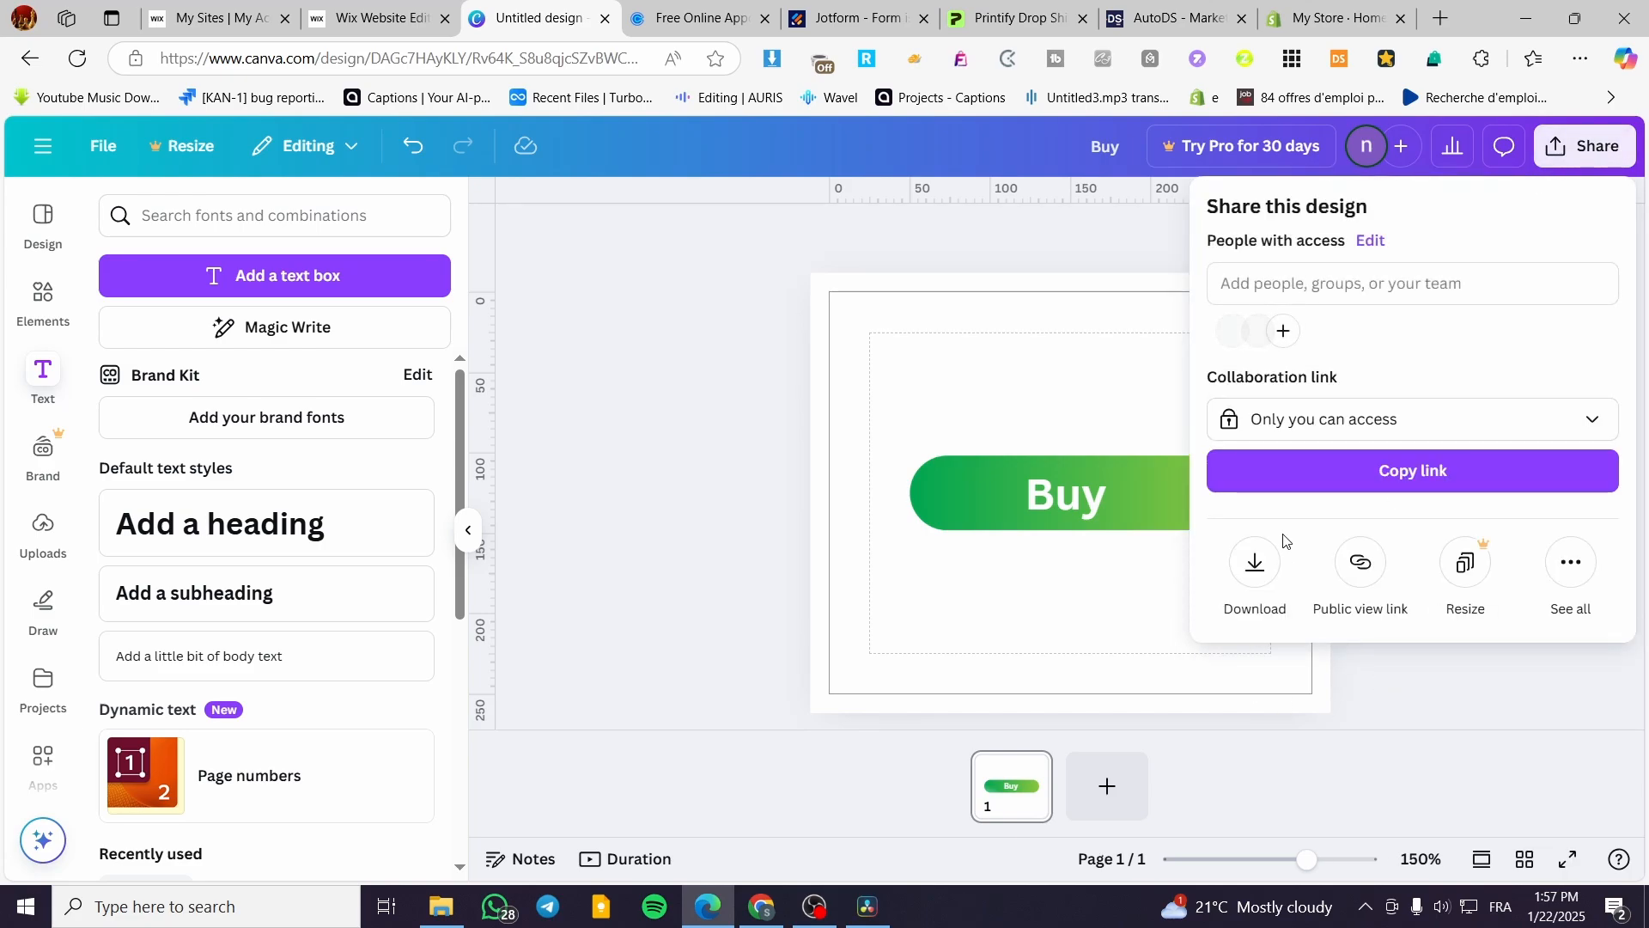
pyautogui.click(772, 539)
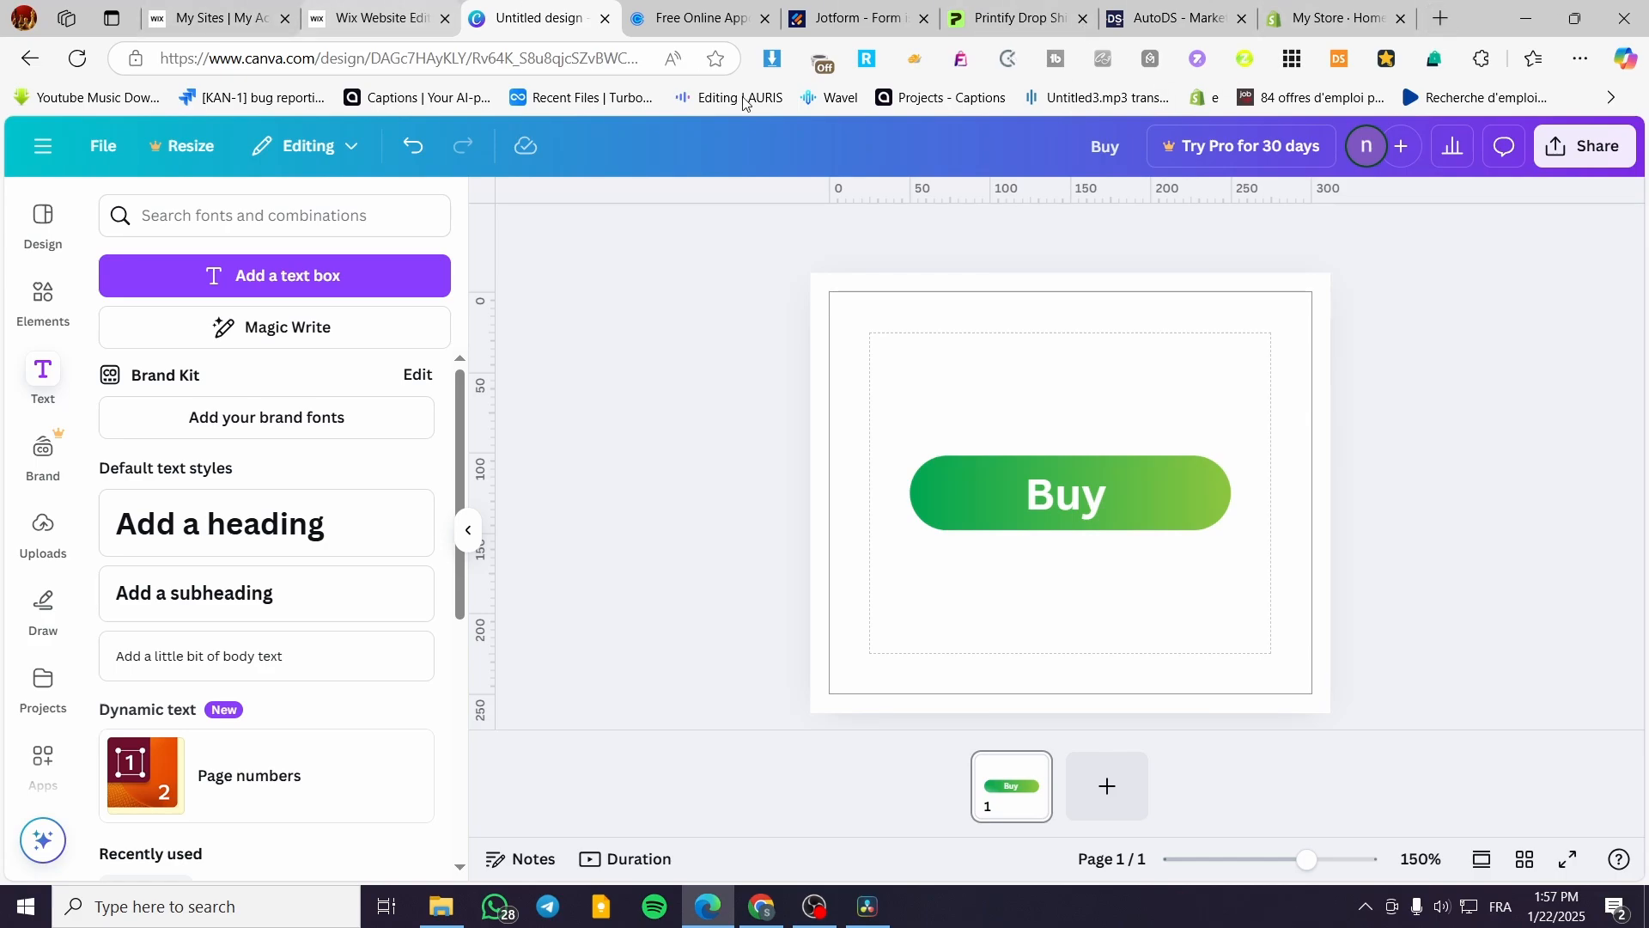
pyautogui.click(43, 146)
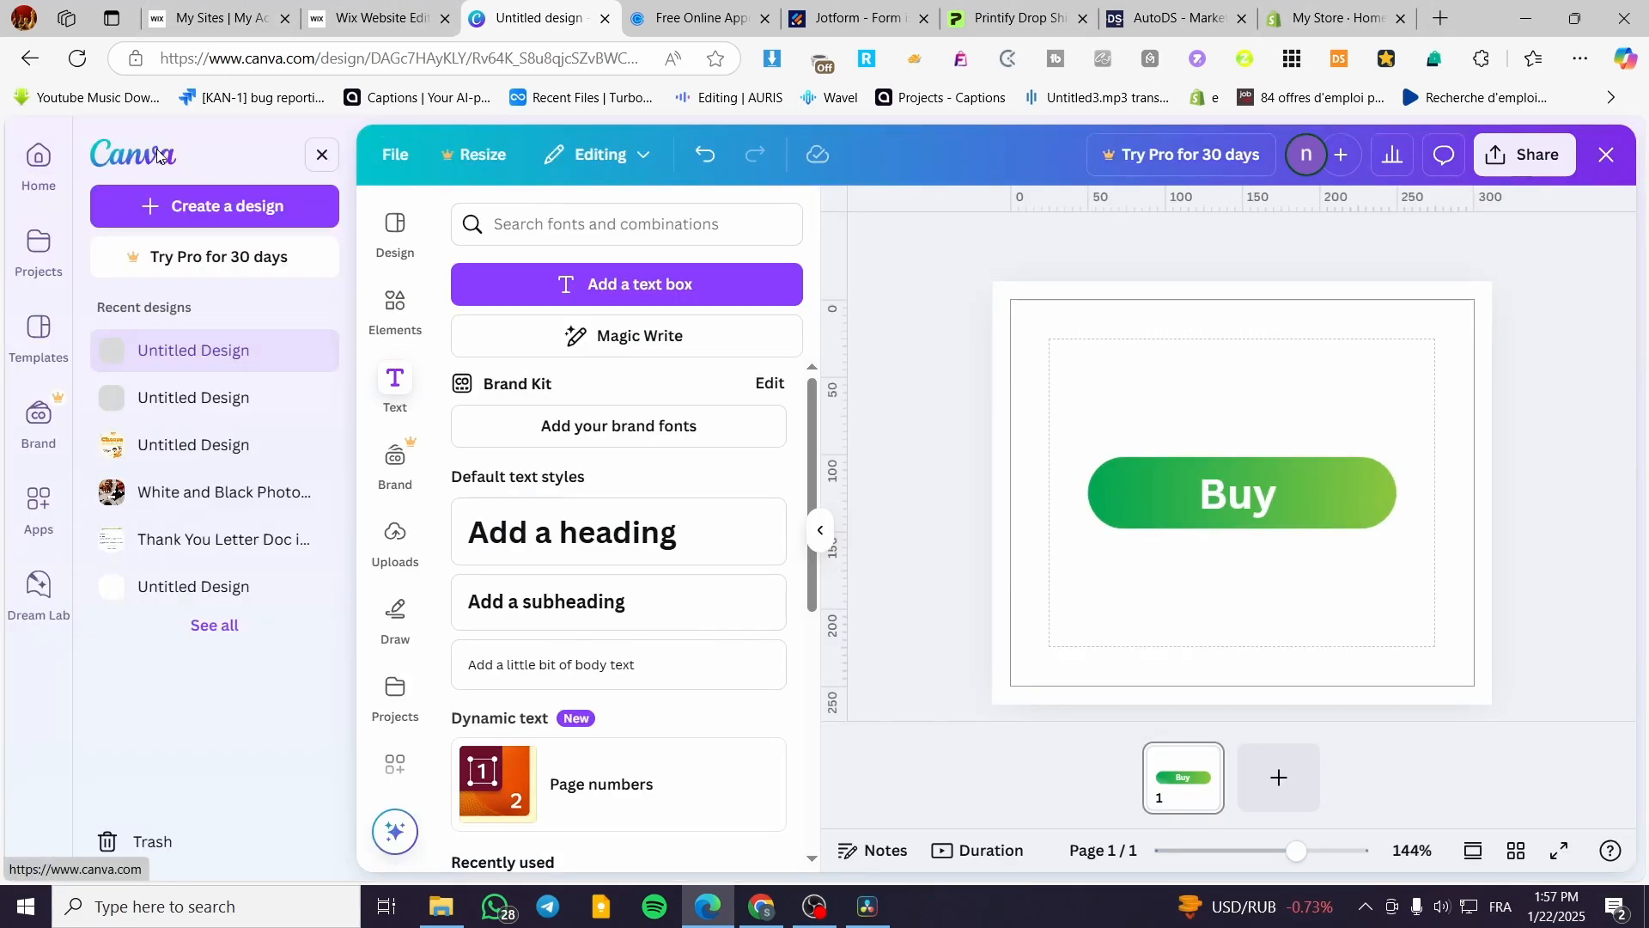
pyautogui.click(160, 158)
# Switch to the Wix editor and look at the button and text elements available to add
pyautogui.click(369, 17)
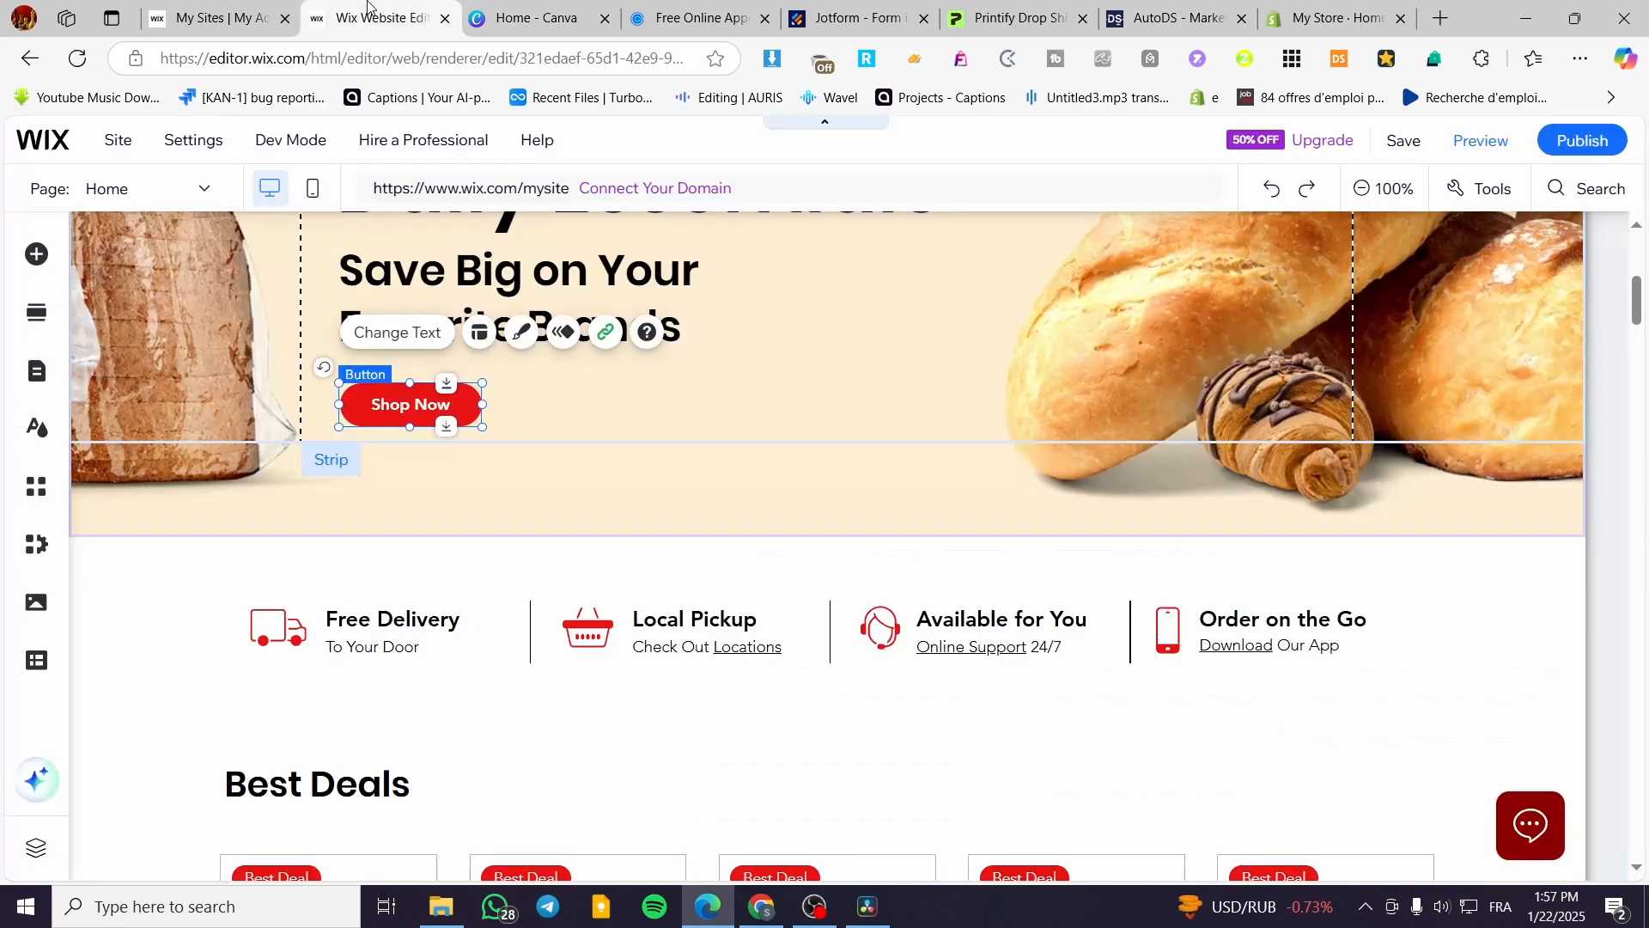
pyautogui.scroll(-1, 258, 661)
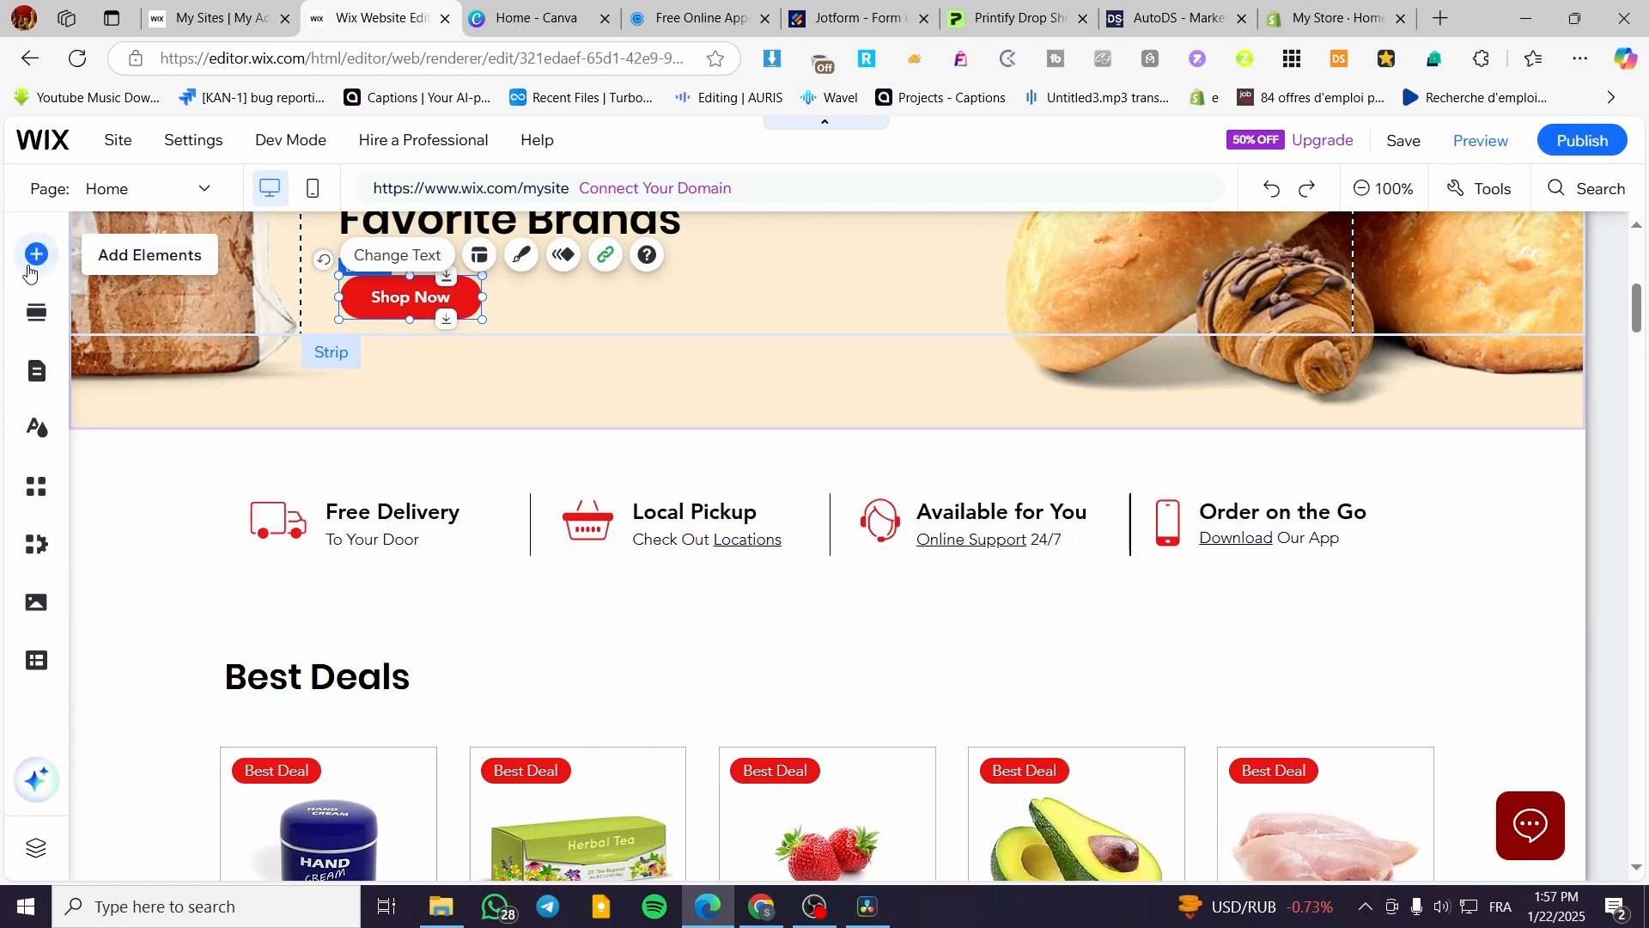
pyautogui.click(142, 362)
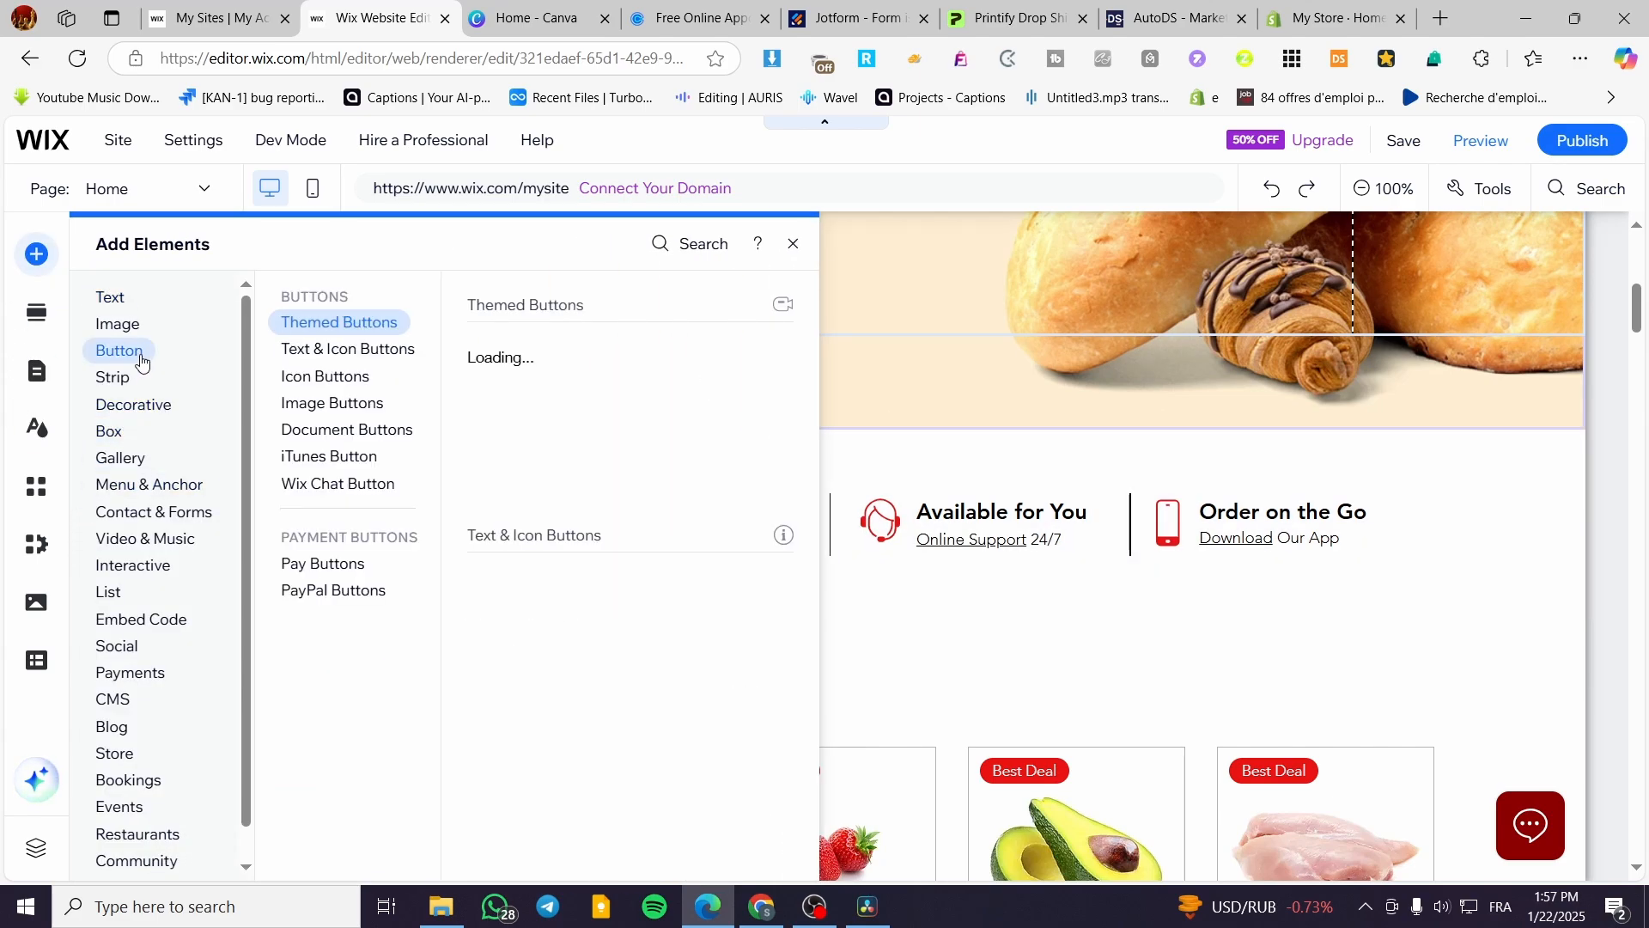
pyautogui.click(127, 303)
# Browse the replacement vector art for the headset icon beside Available for You, and close the chooser without choosing any
pyautogui.click(881, 518)
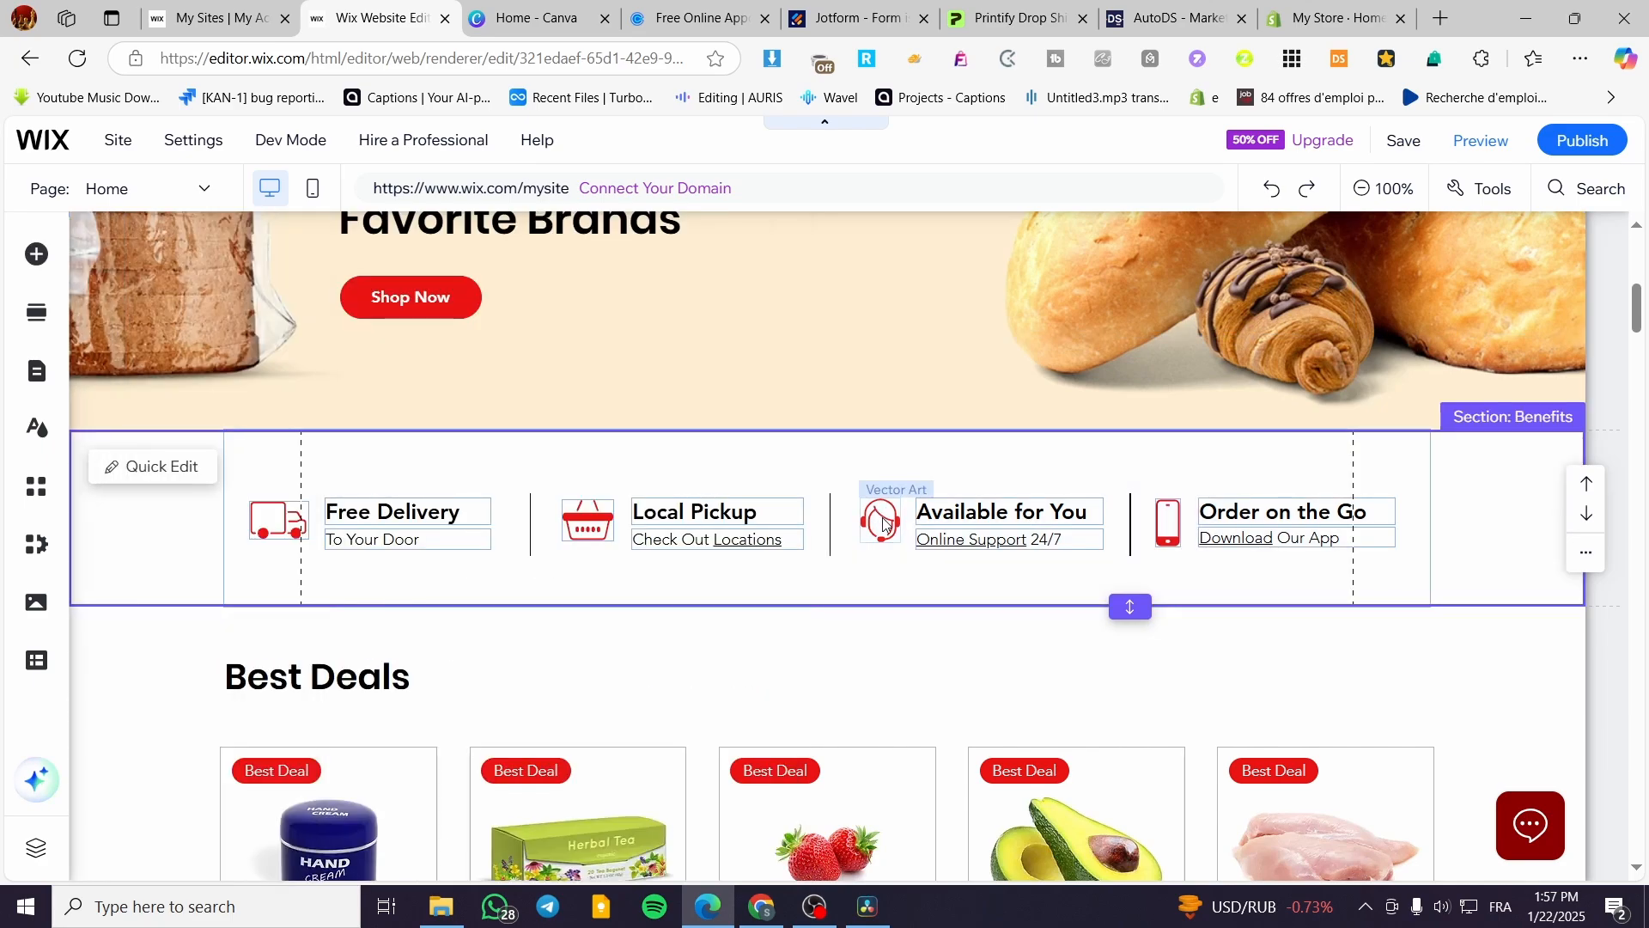
pyautogui.click(970, 447)
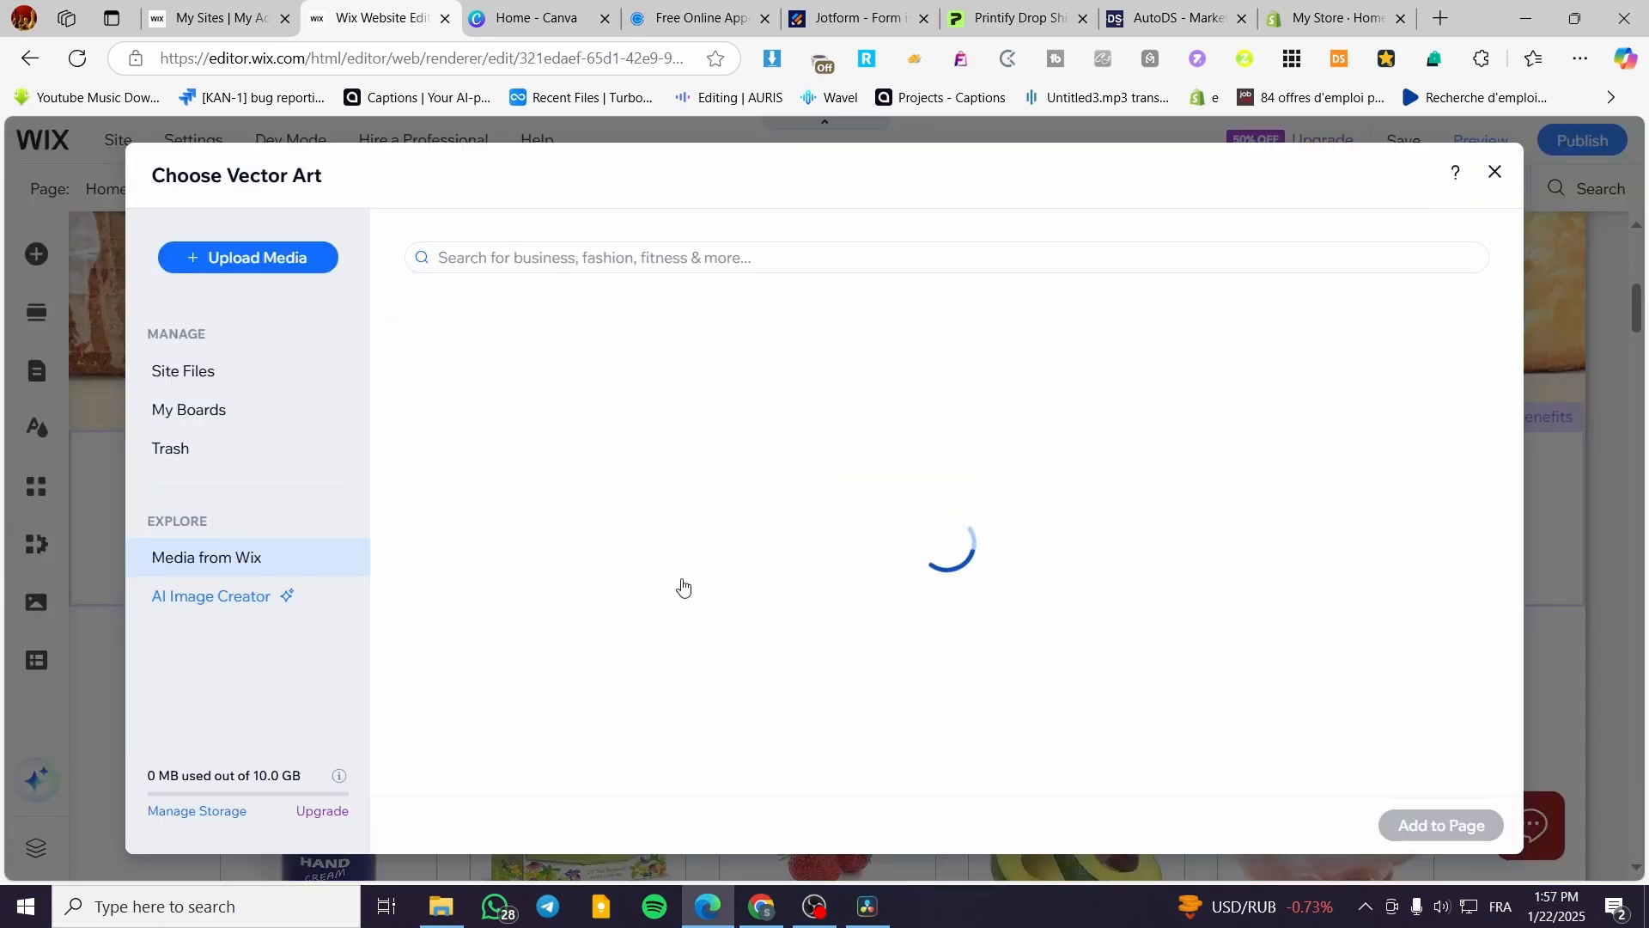
pyautogui.scroll(-5, 1325, 527)
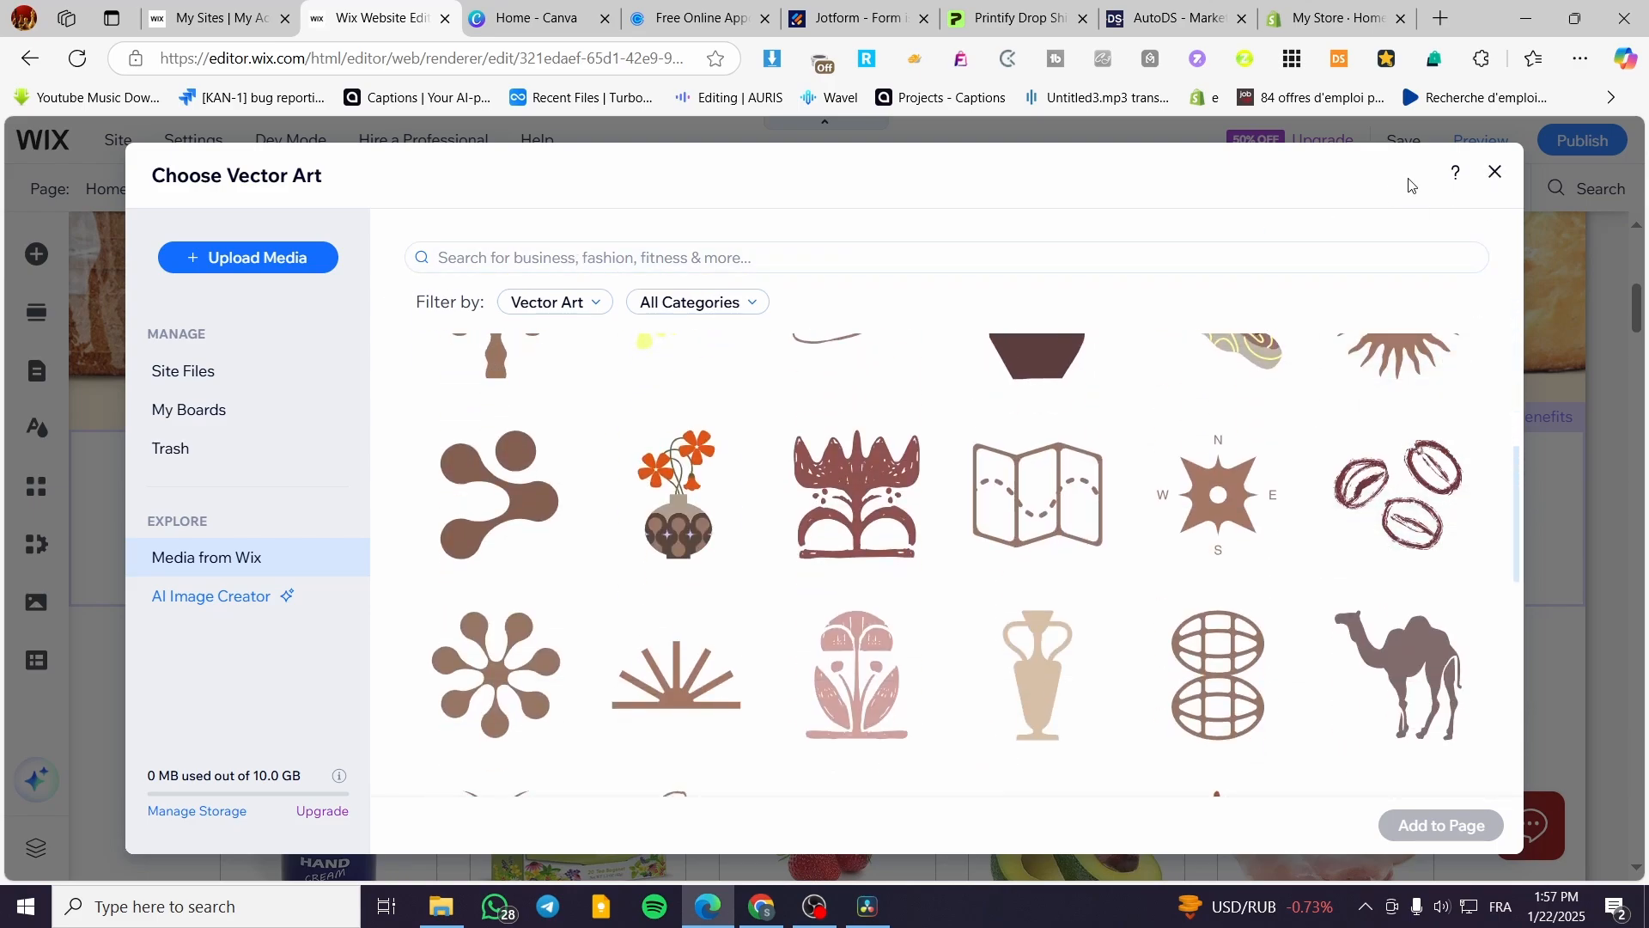
pyautogui.click(1494, 178)
# Check the Canva home page and return to the Wix editor
pyautogui.scroll(-3, 902, 674)
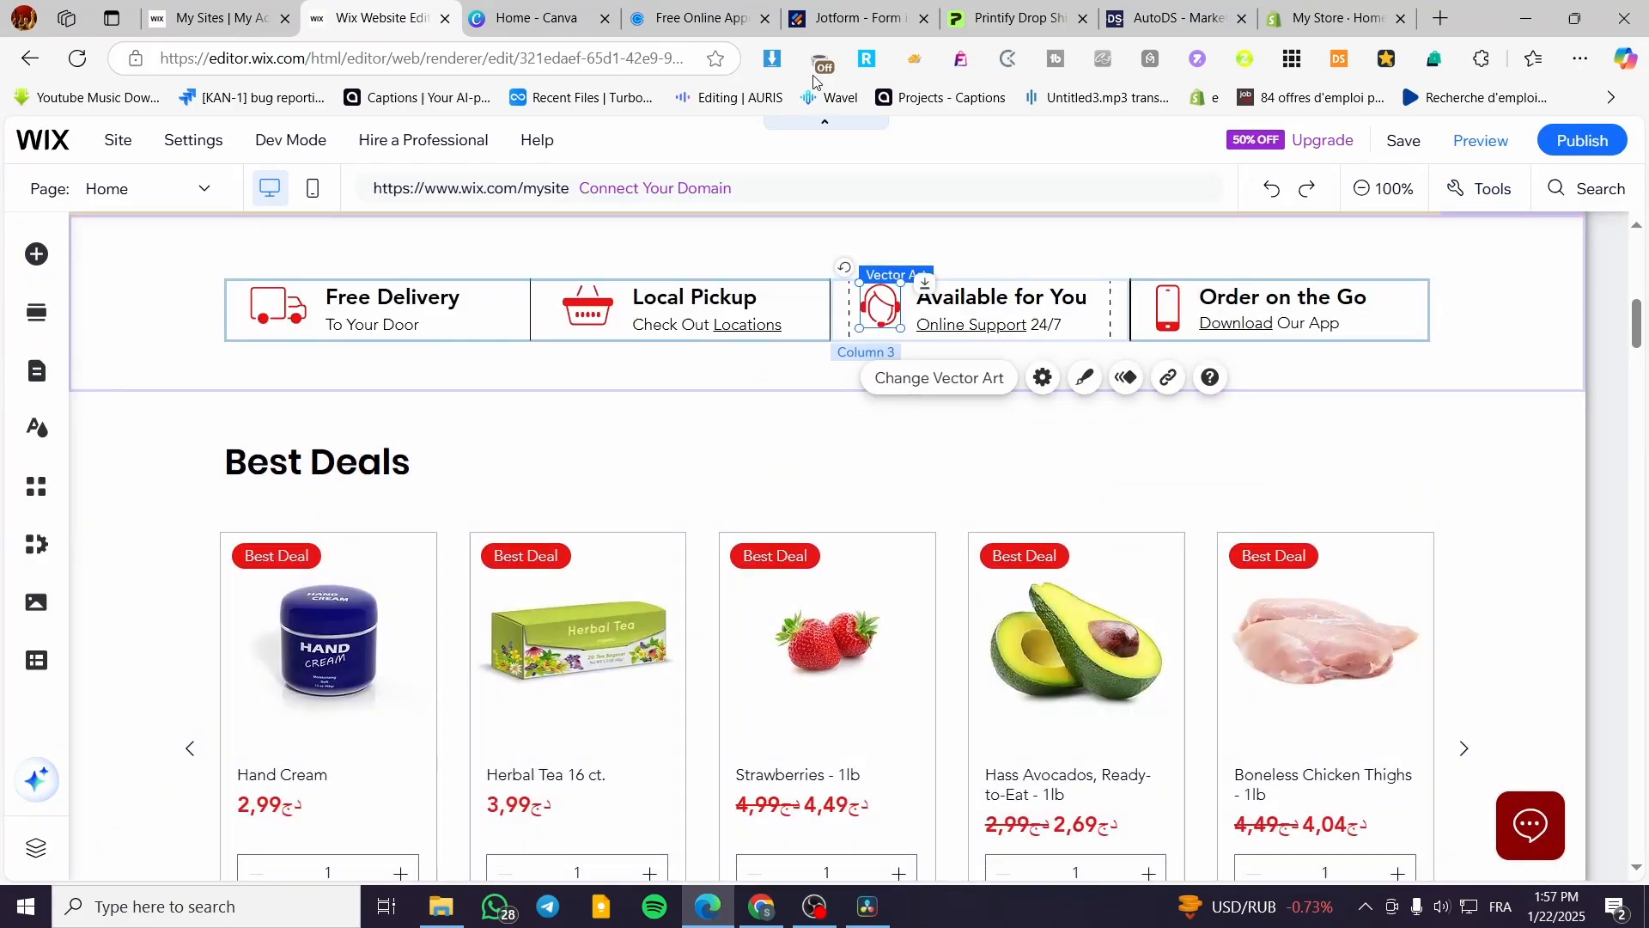
pyautogui.click(528, 18)
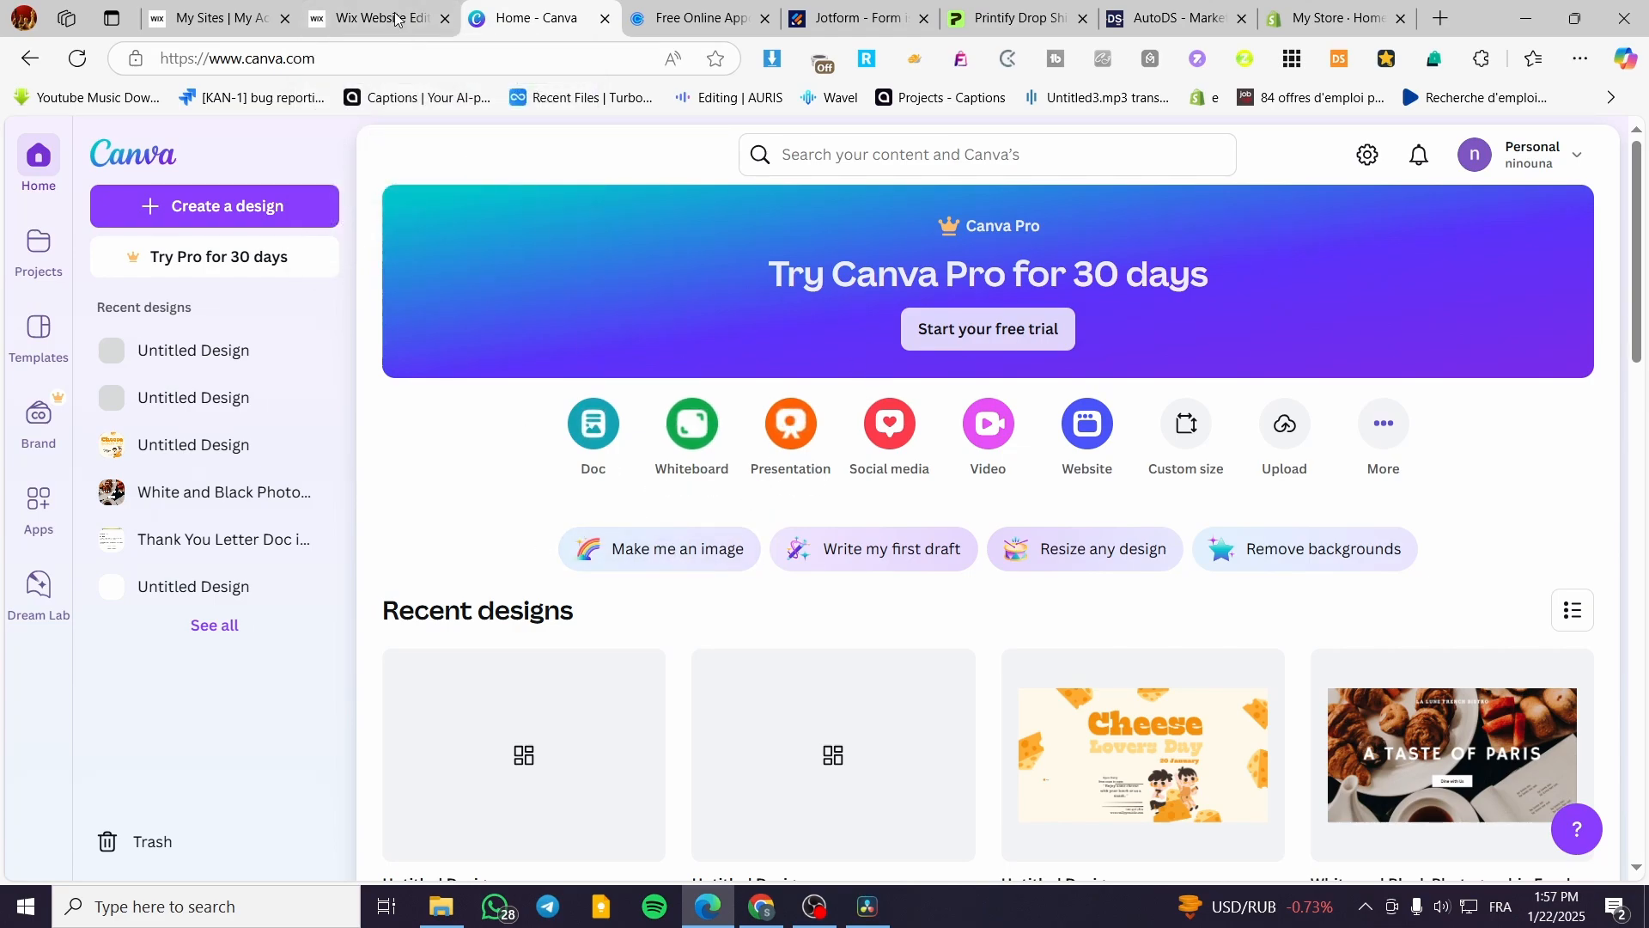
pyautogui.click(396, 18)
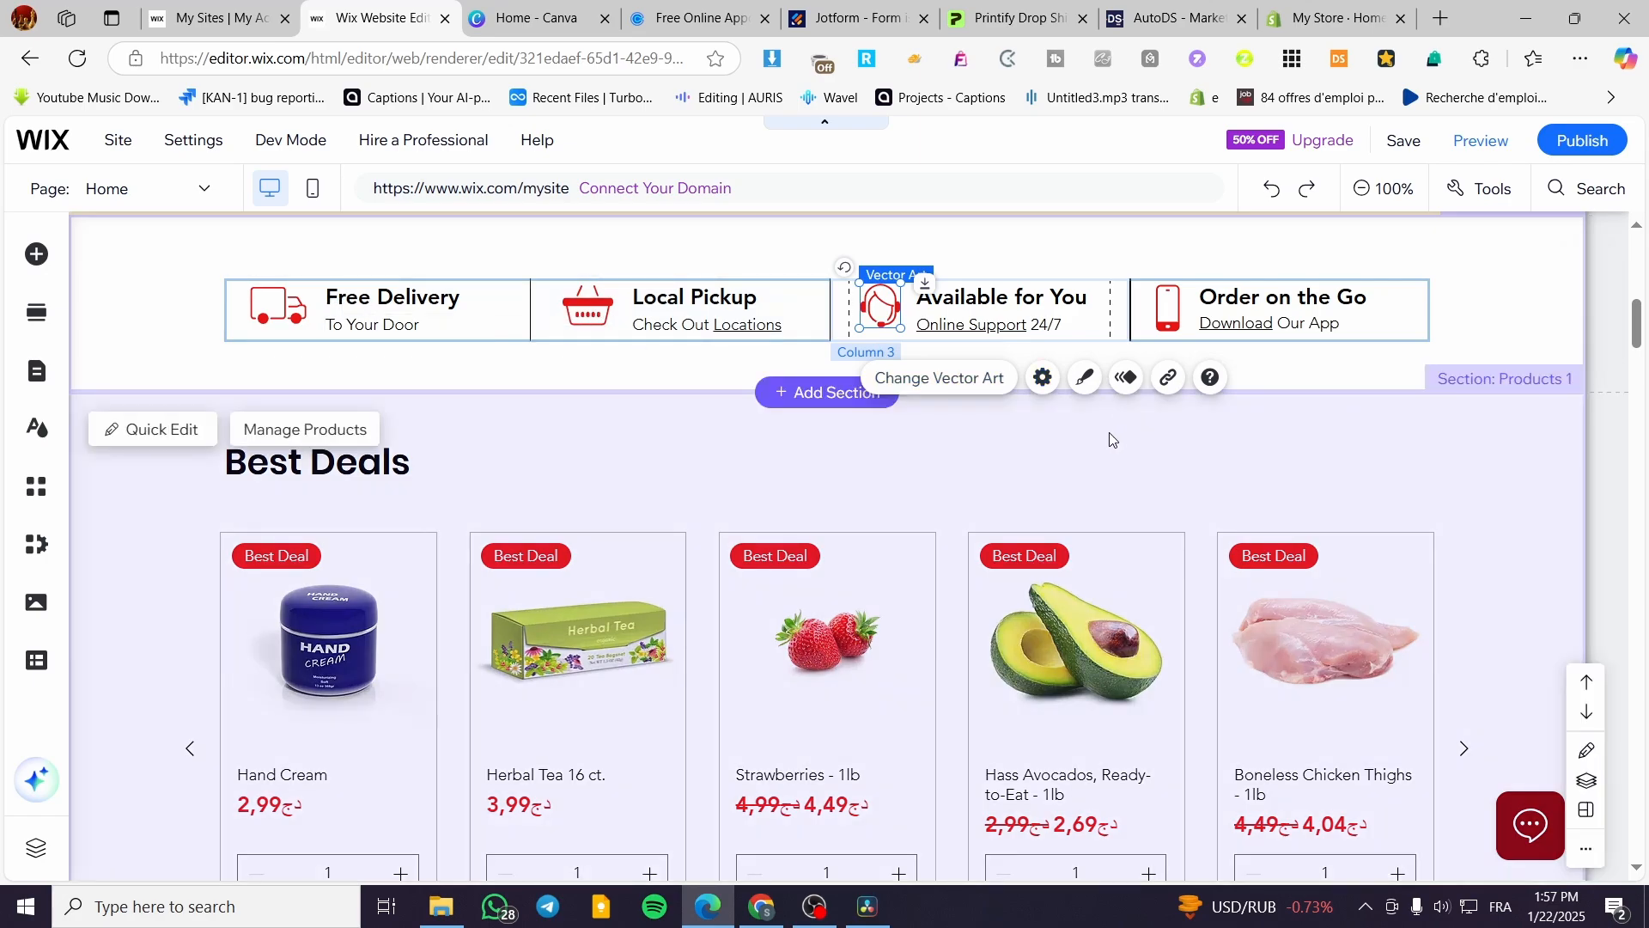
# View the background image choices for the Selected Wines column and close them without changing the background
pyautogui.click(1388, 560)
pyautogui.scroll(-2, 1390, 564)
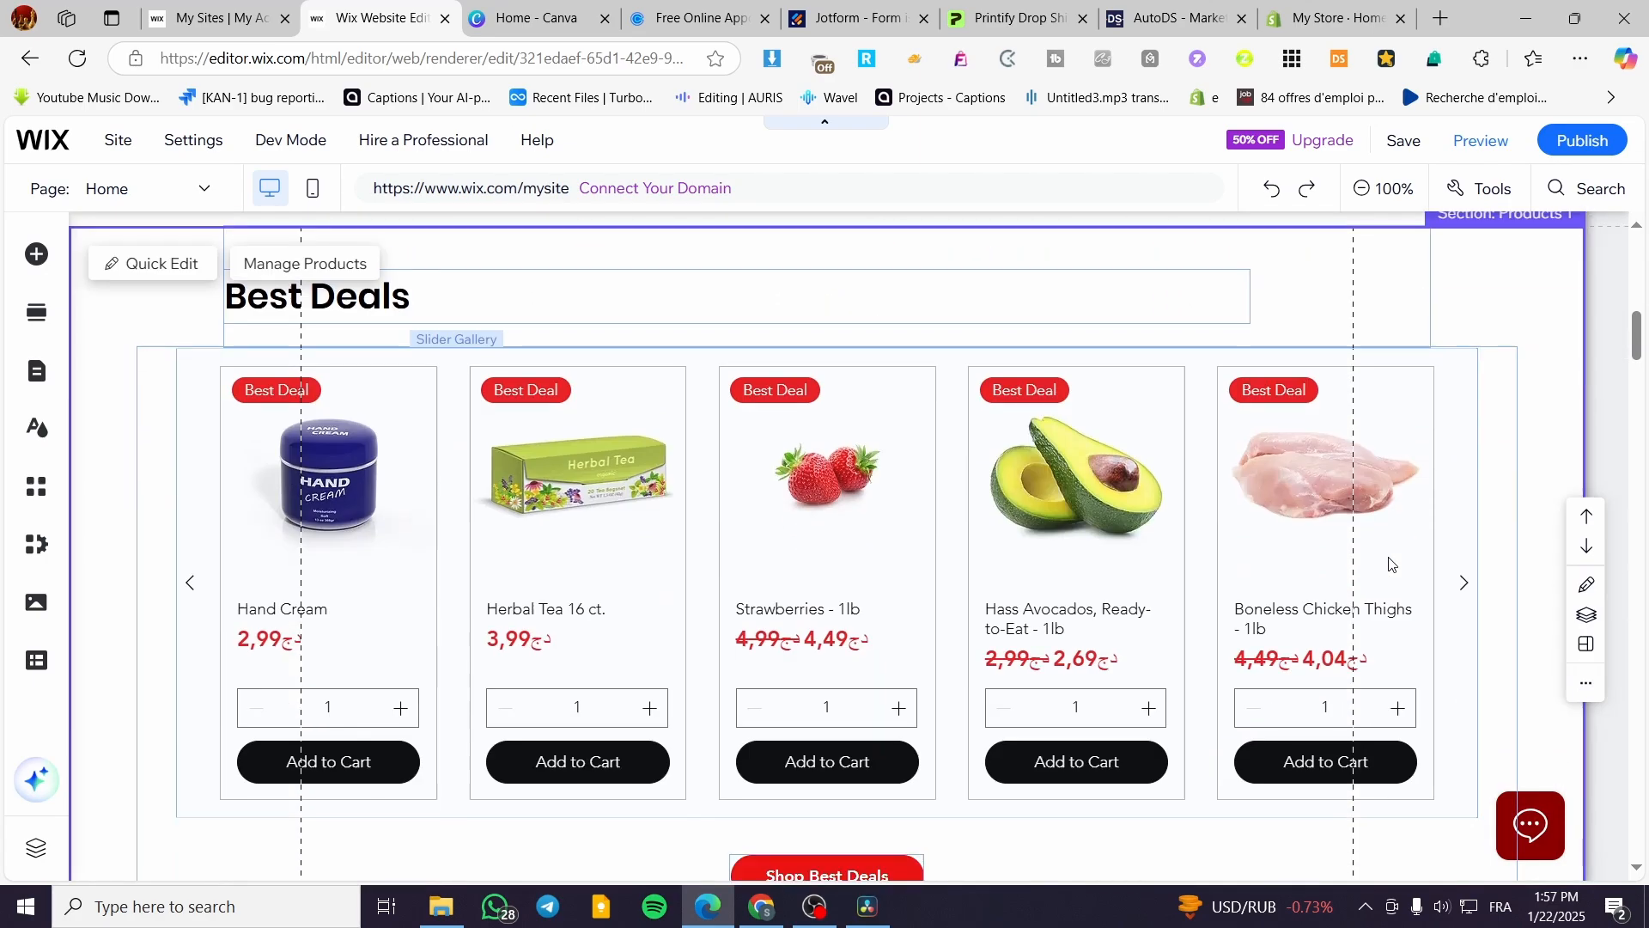
pyautogui.scroll(-6, 1392, 562)
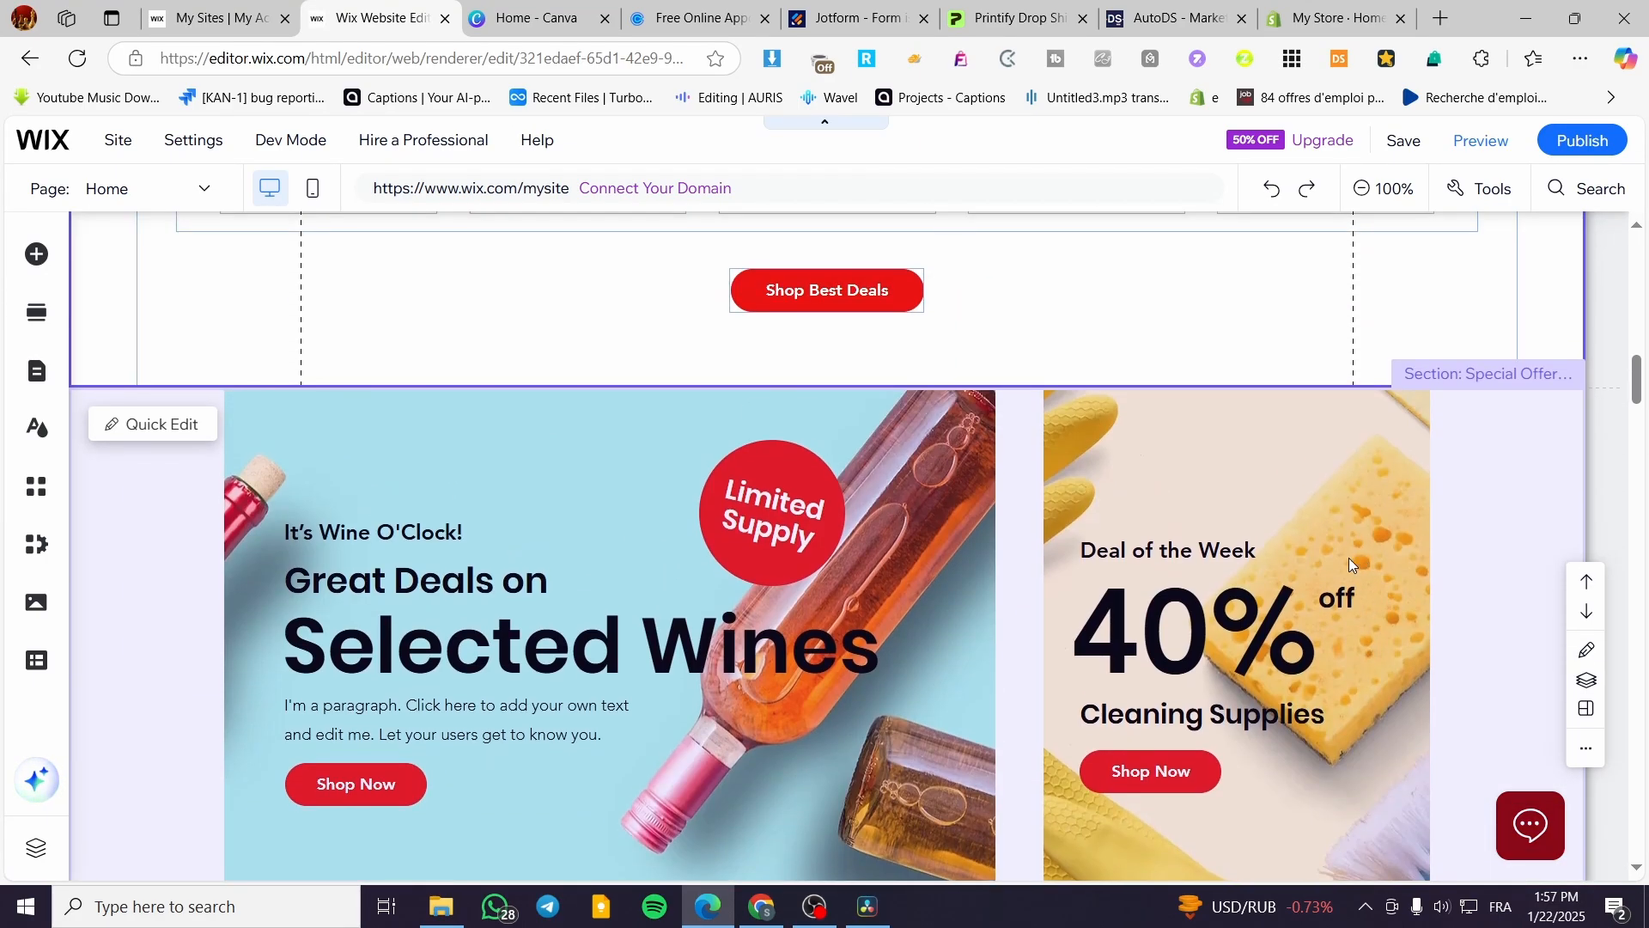
pyautogui.click(937, 526)
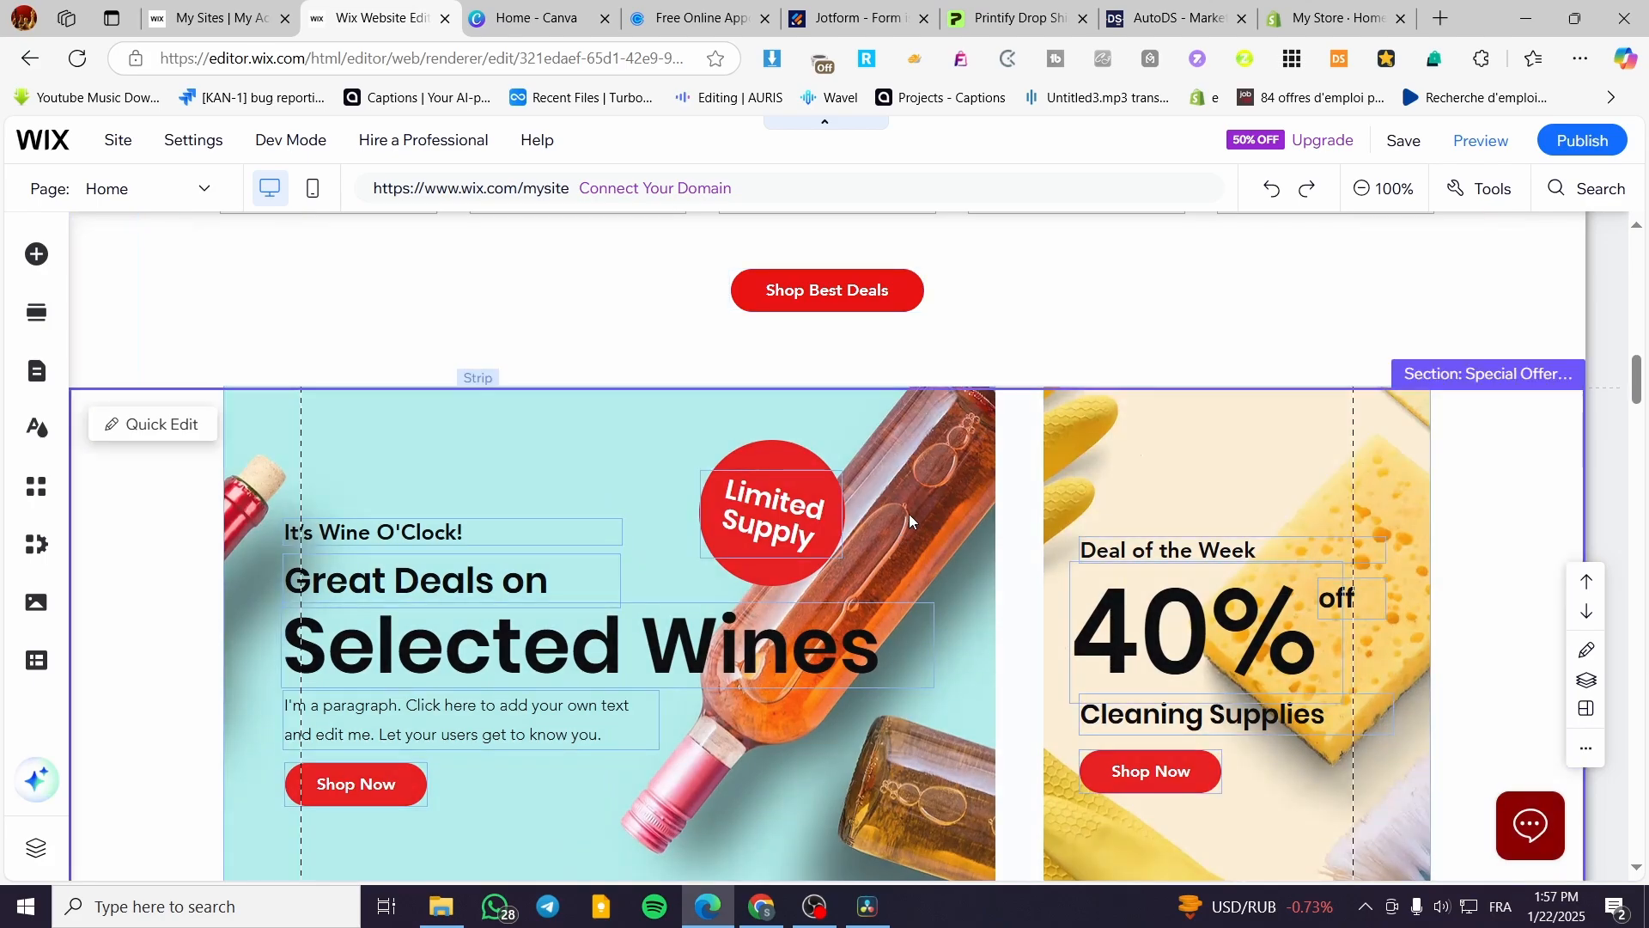
pyautogui.click(914, 513)
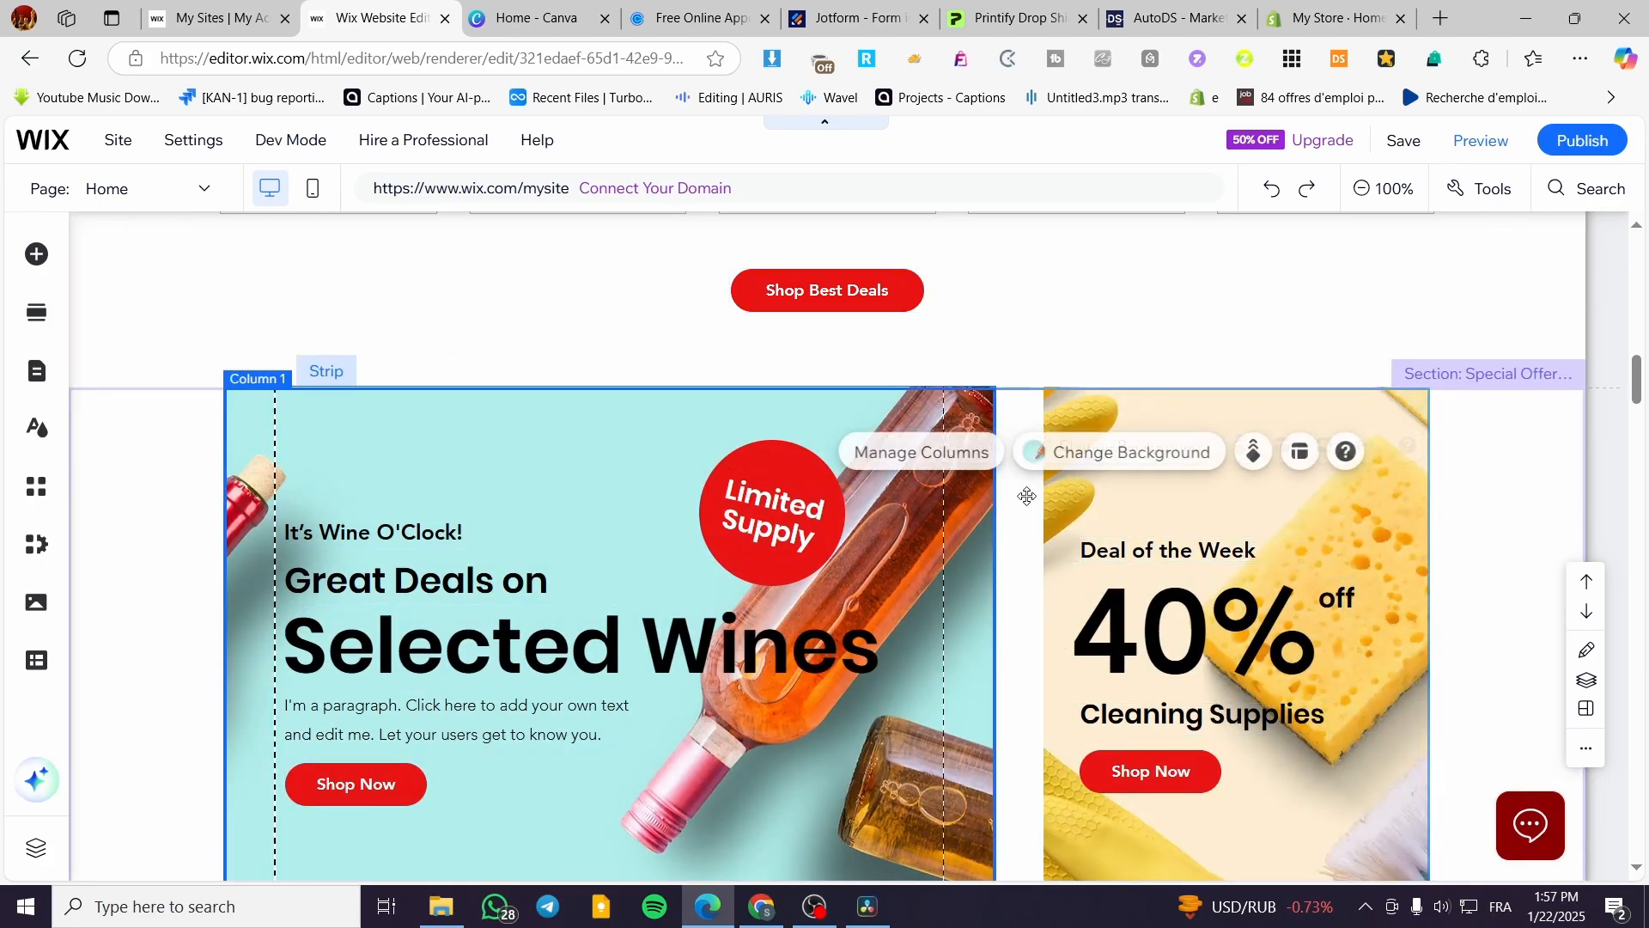
pyautogui.click(1095, 462)
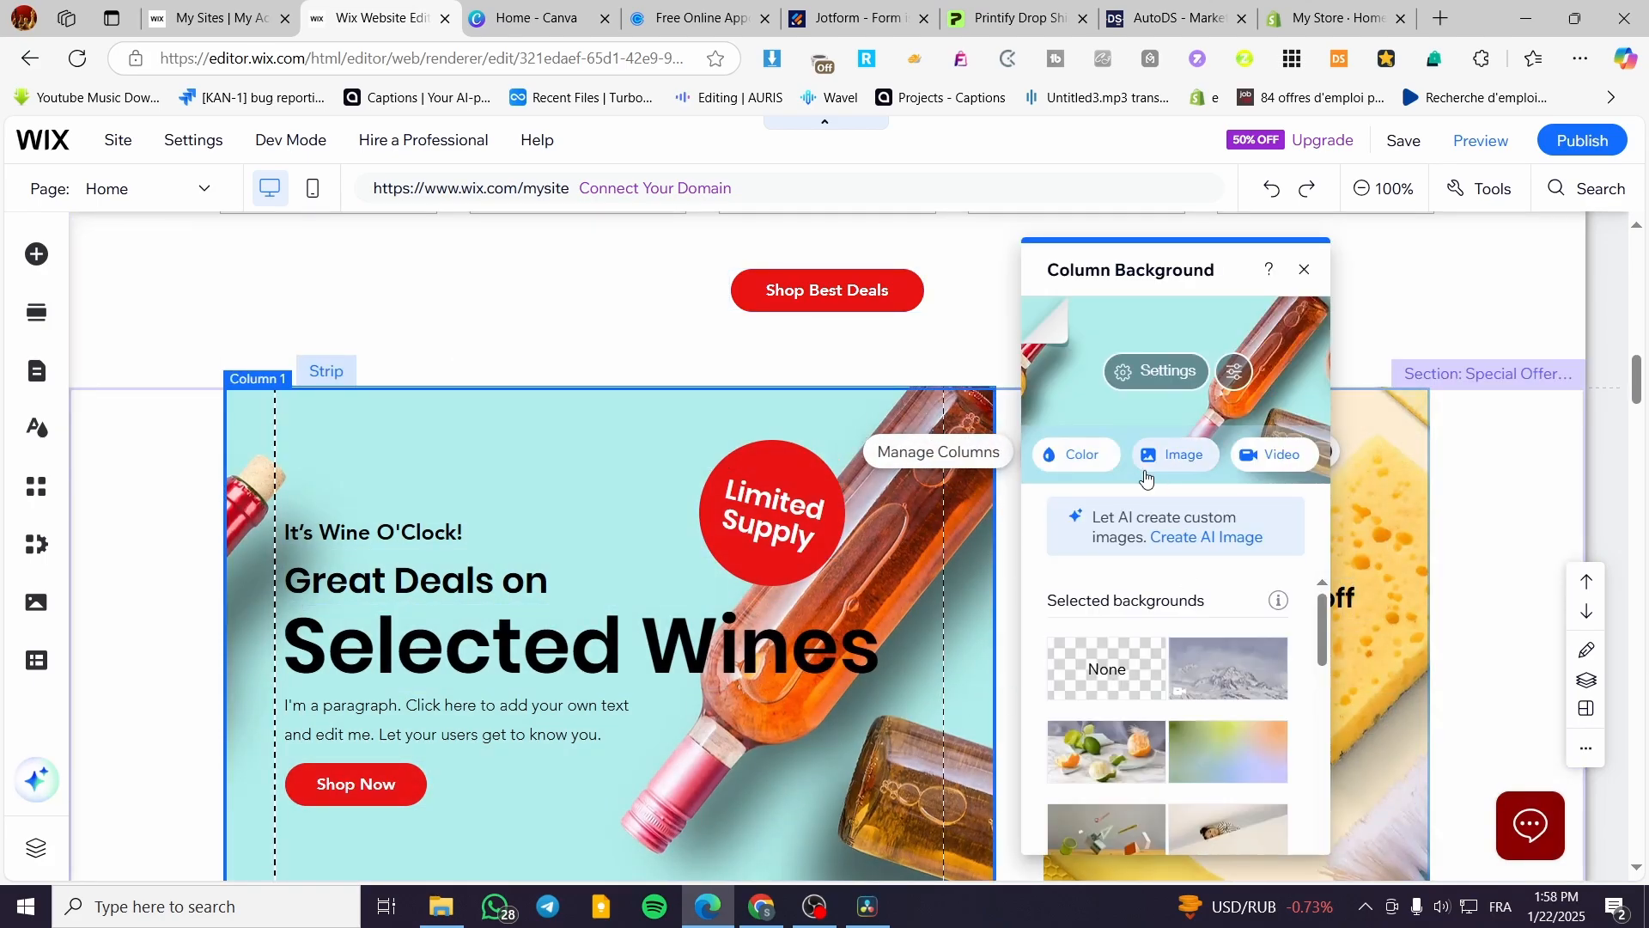
pyautogui.click(1194, 472)
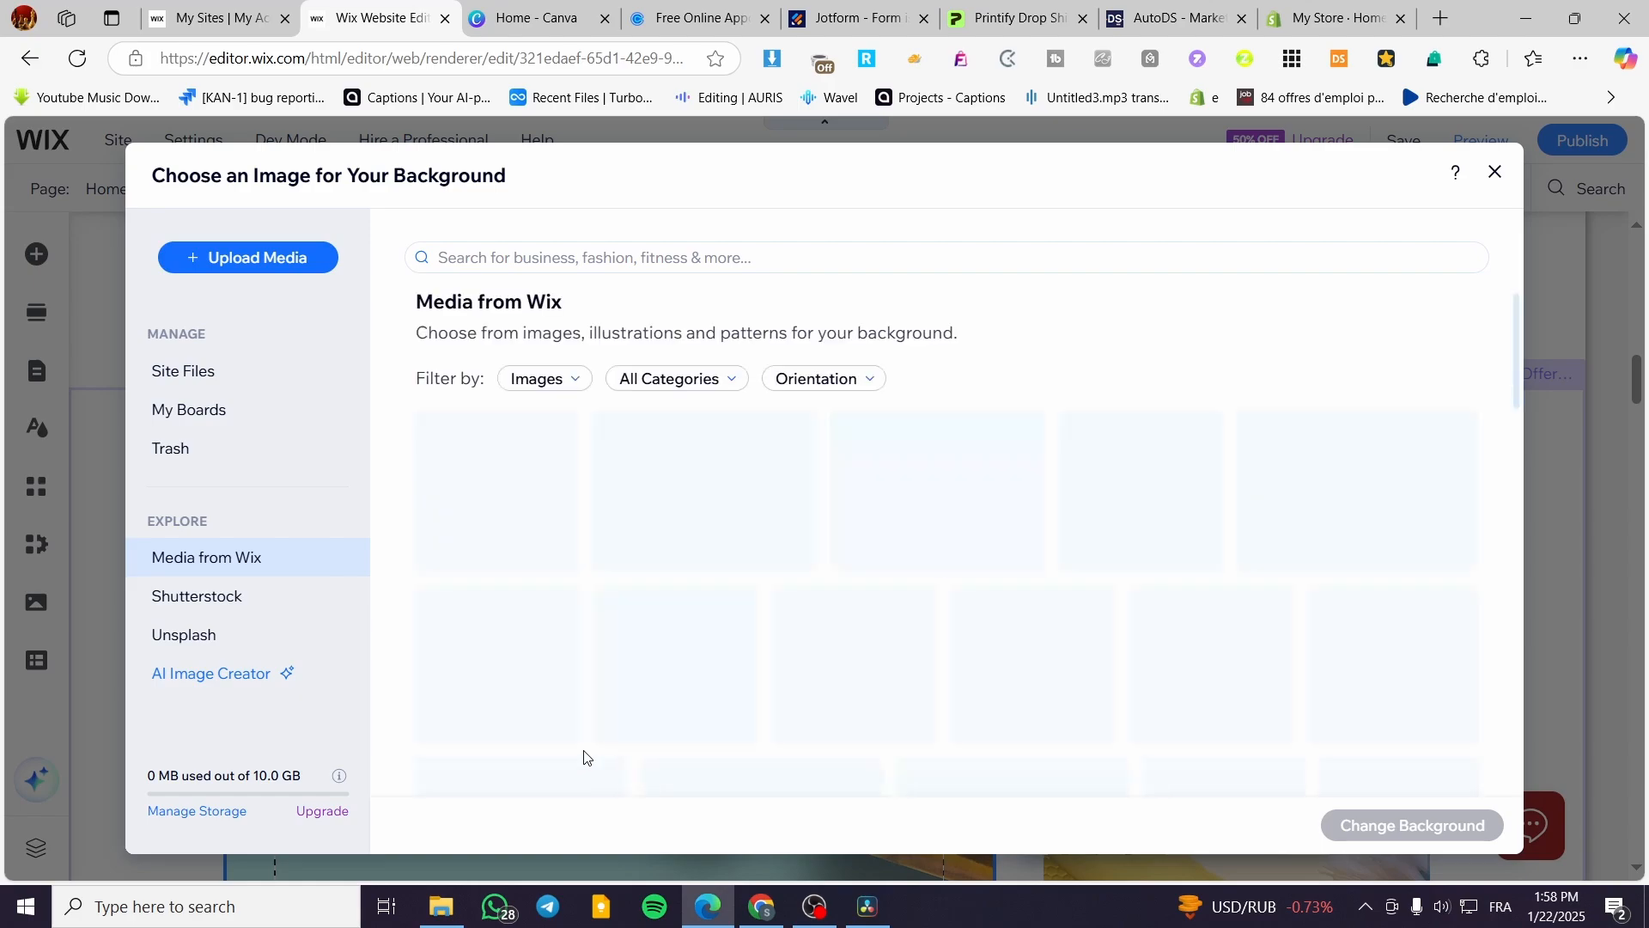
pyautogui.click(1495, 172)
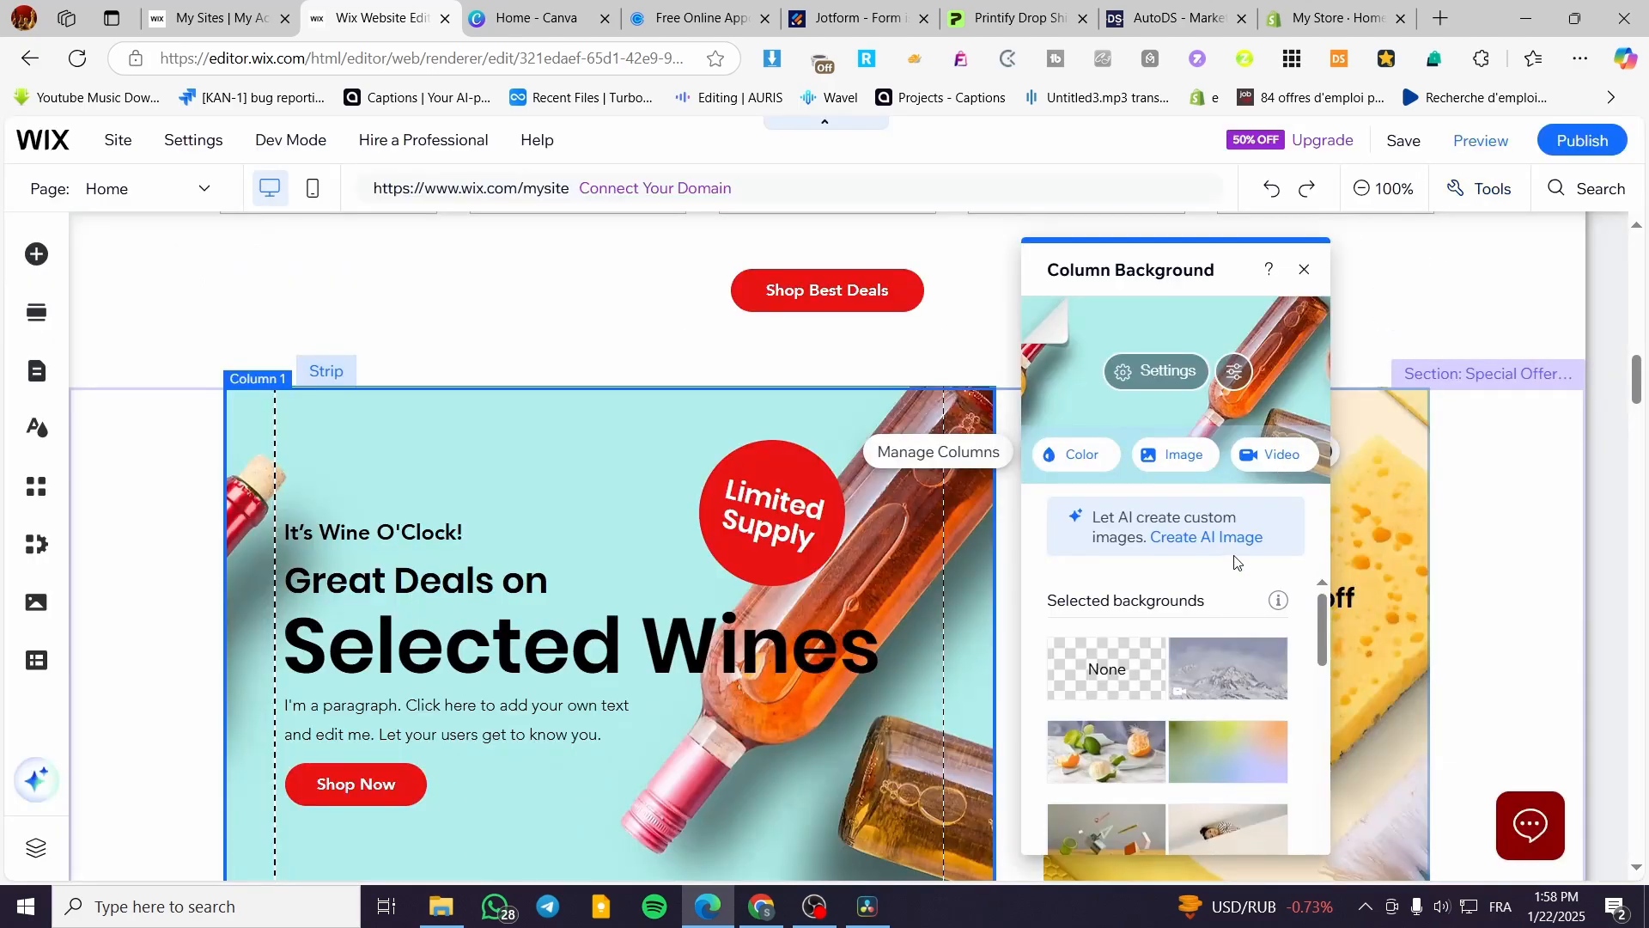
pyautogui.click(140, 626)
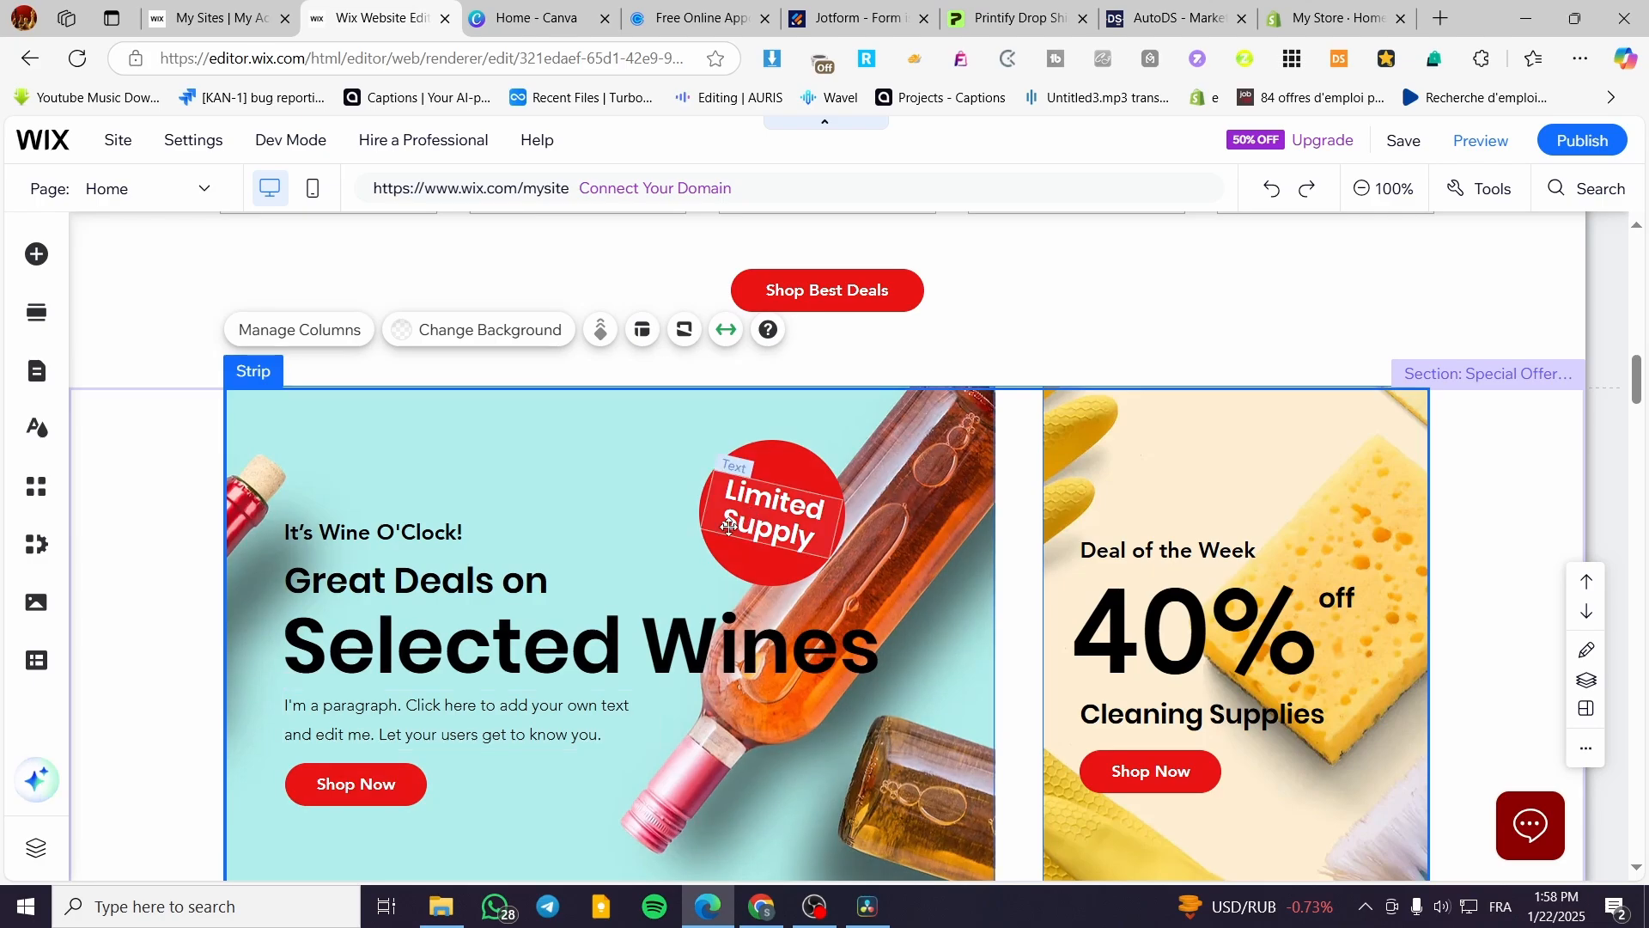
# Select the Selected Wines column again and view the button elements available to add
pyautogui.click(979, 541)
pyautogui.scroll(-3, 948, 531)
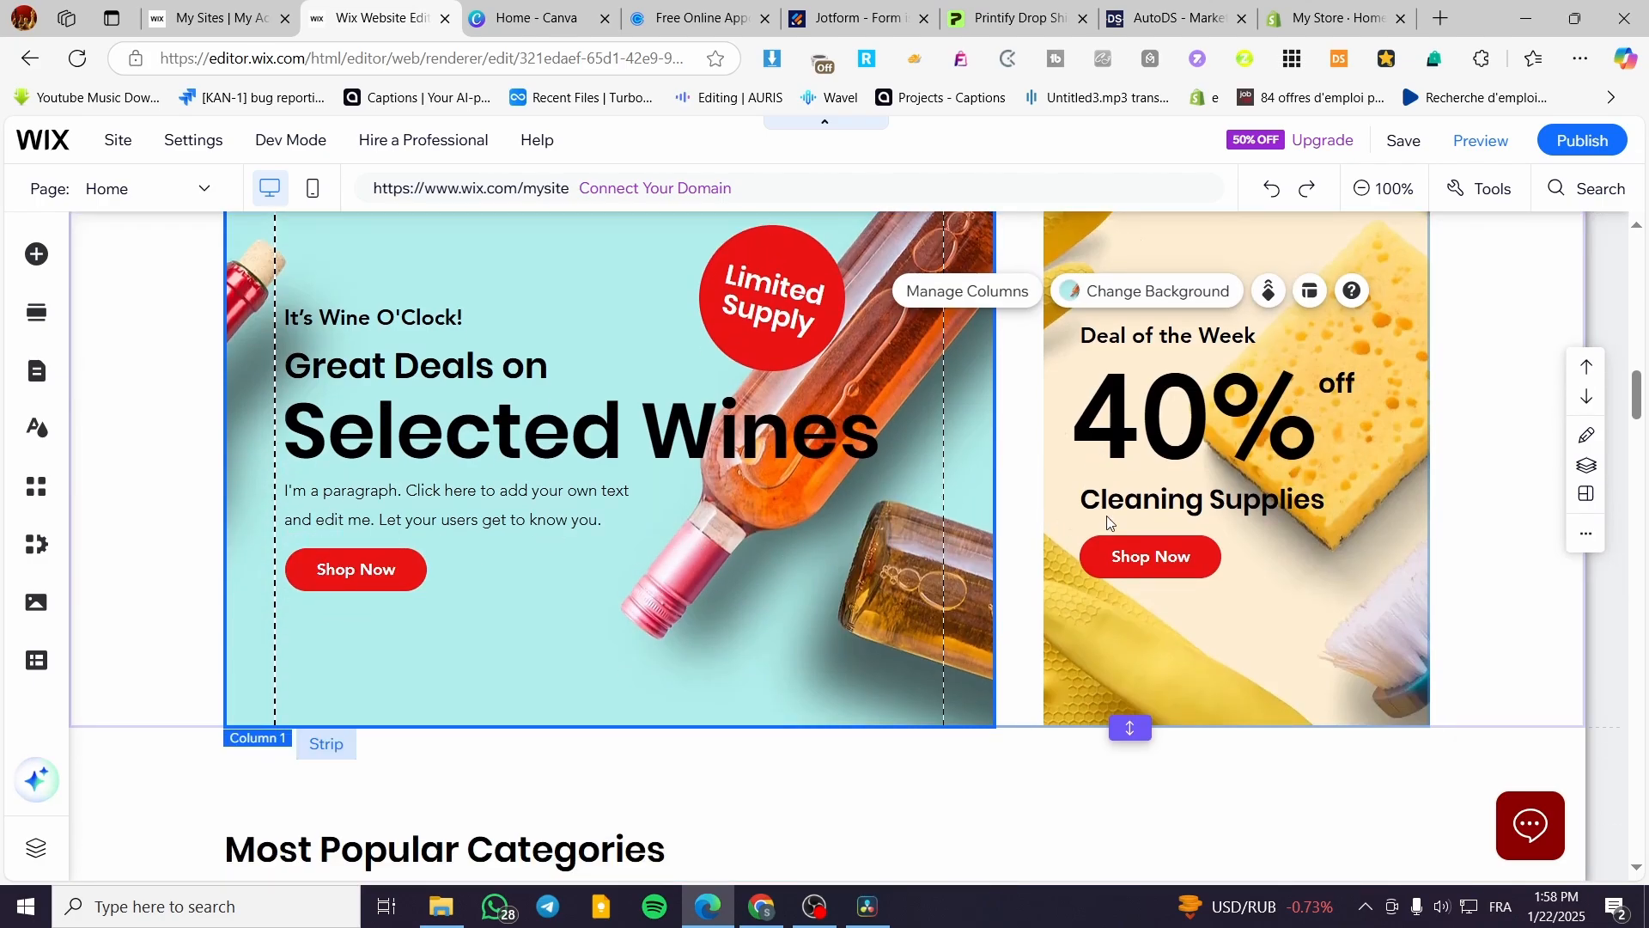
pyautogui.click(37, 254)
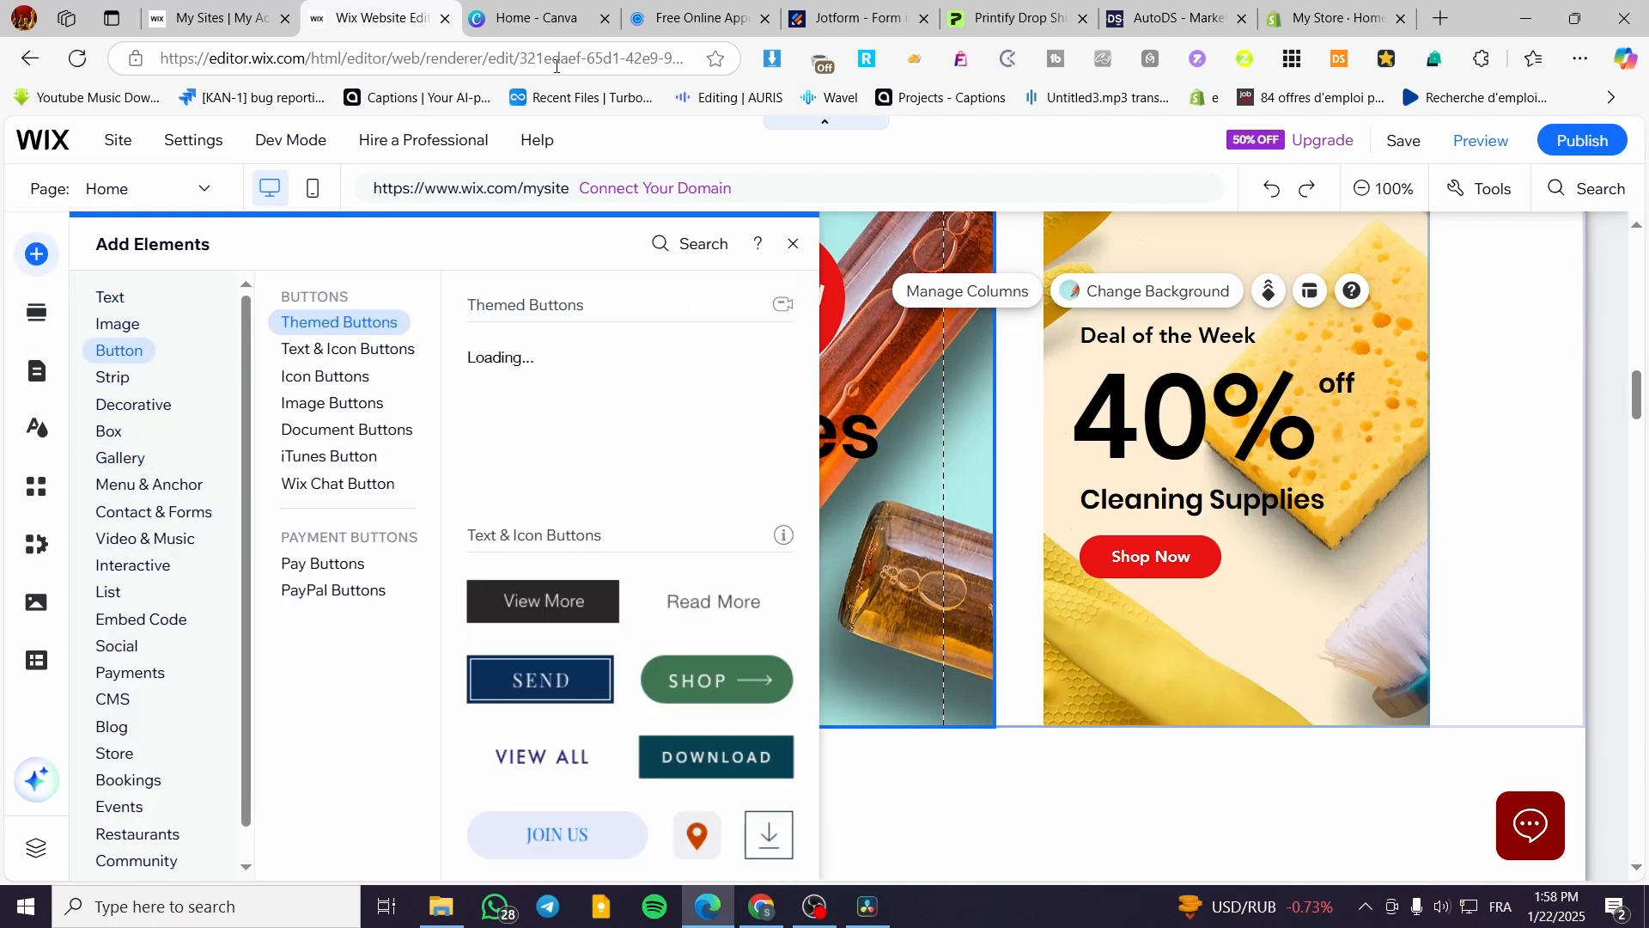
# Switch to Canva, view the recent Cheese Lovers Day design and open the A Taste of Paris website design
pyautogui.click(532, 11)
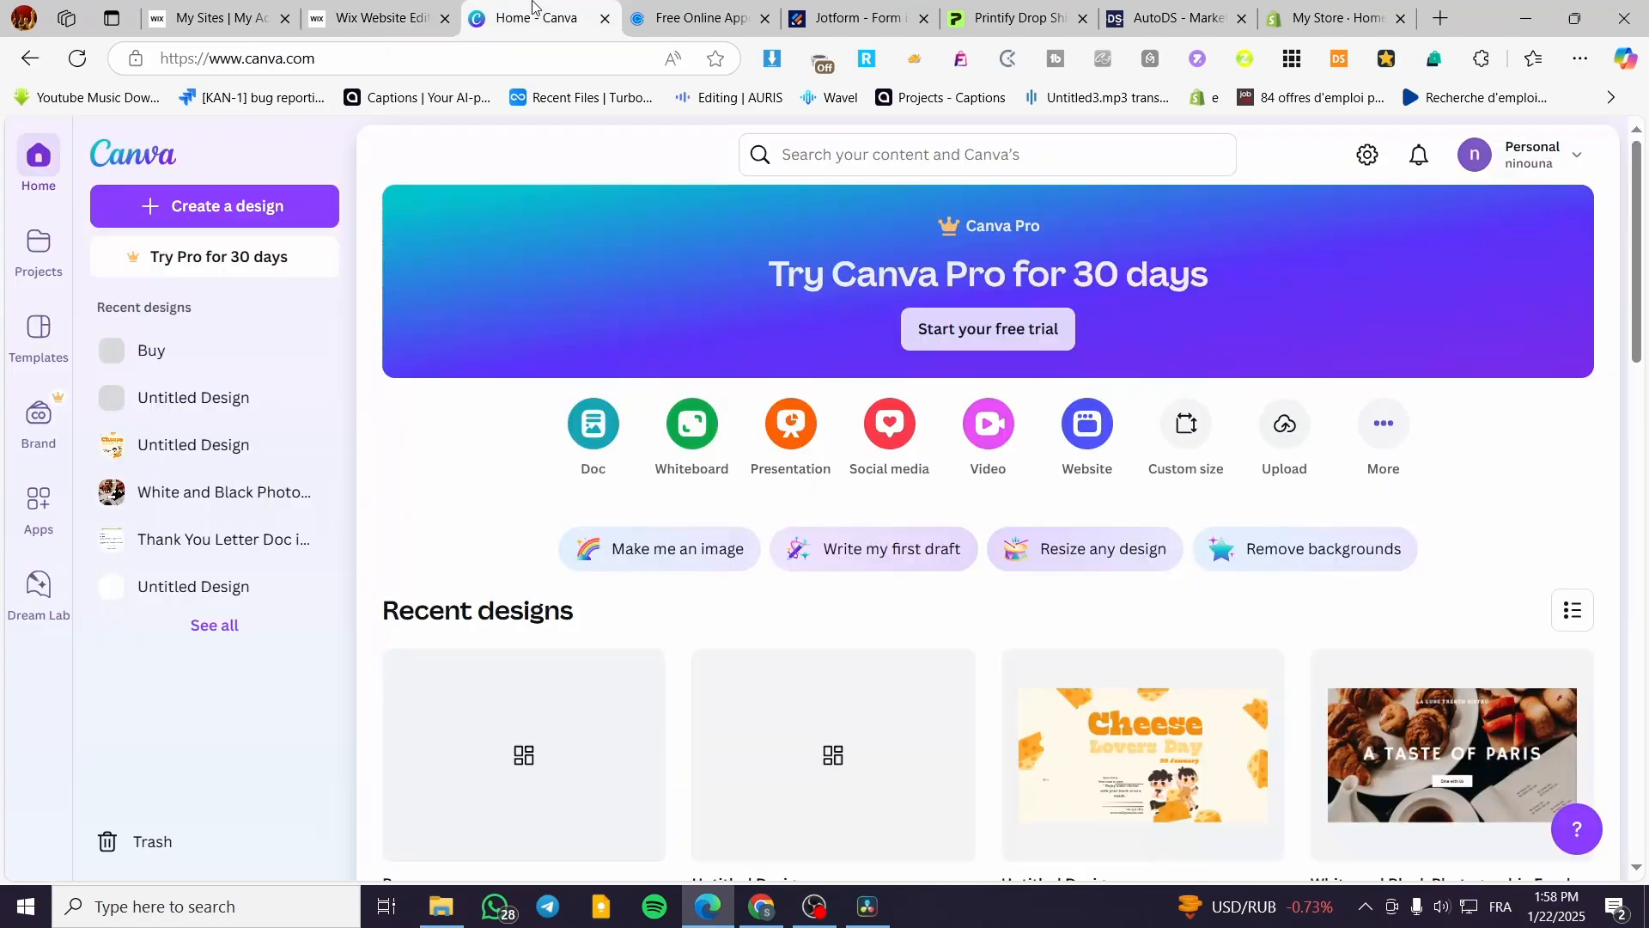
pyautogui.click(1117, 776)
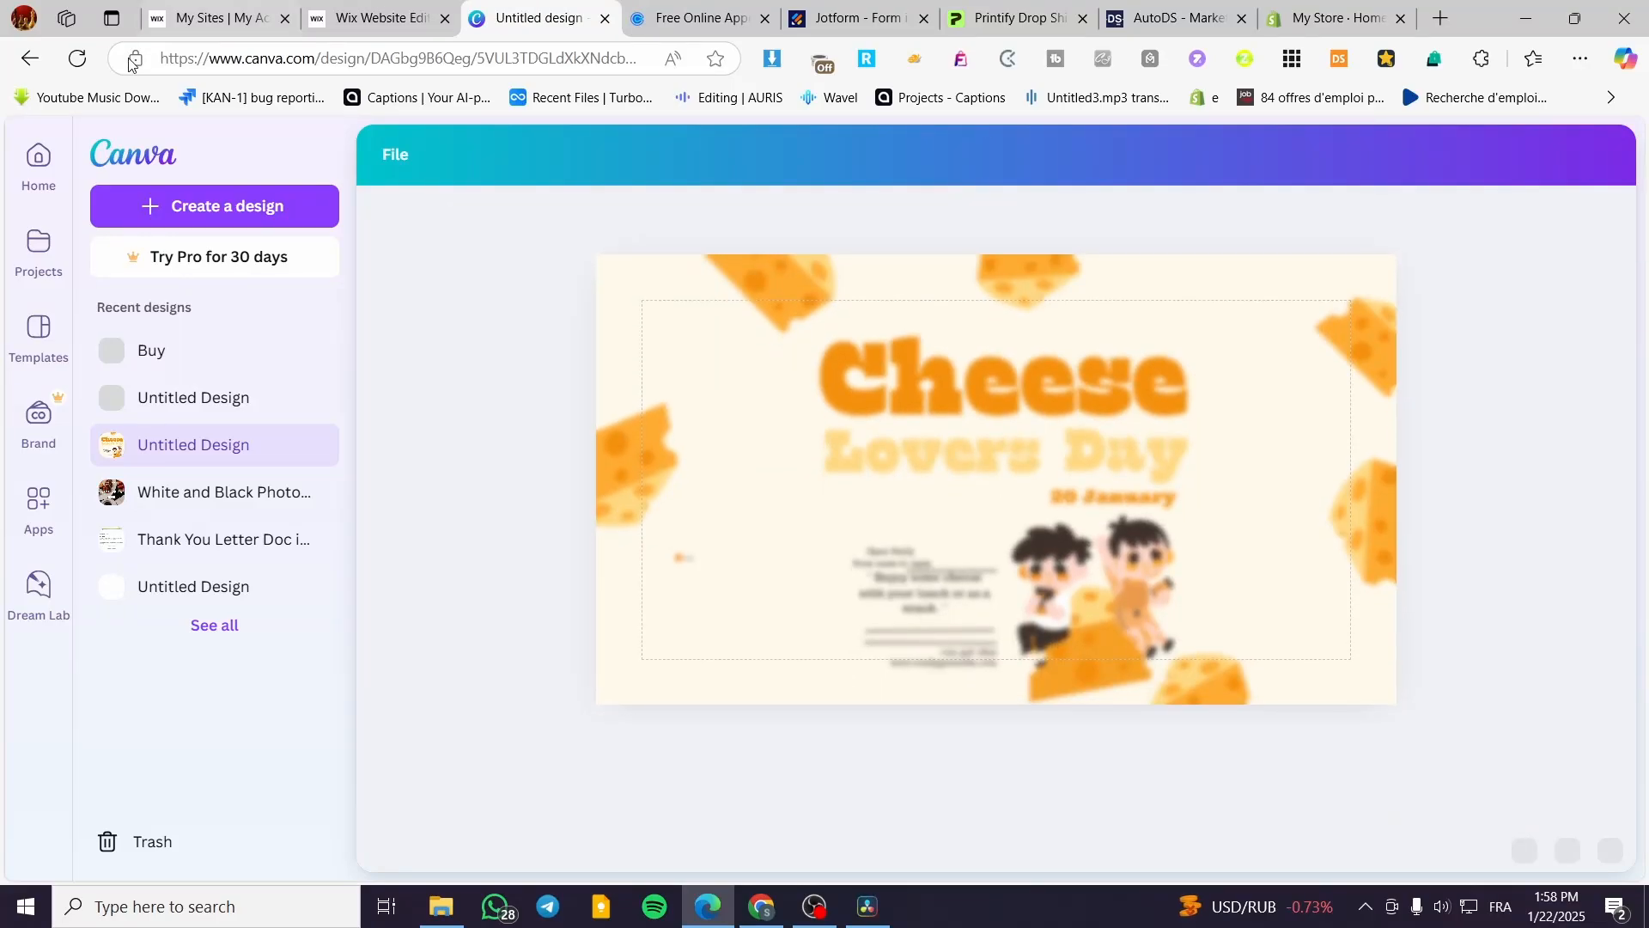
pyautogui.click(26, 62)
pyautogui.click(1428, 723)
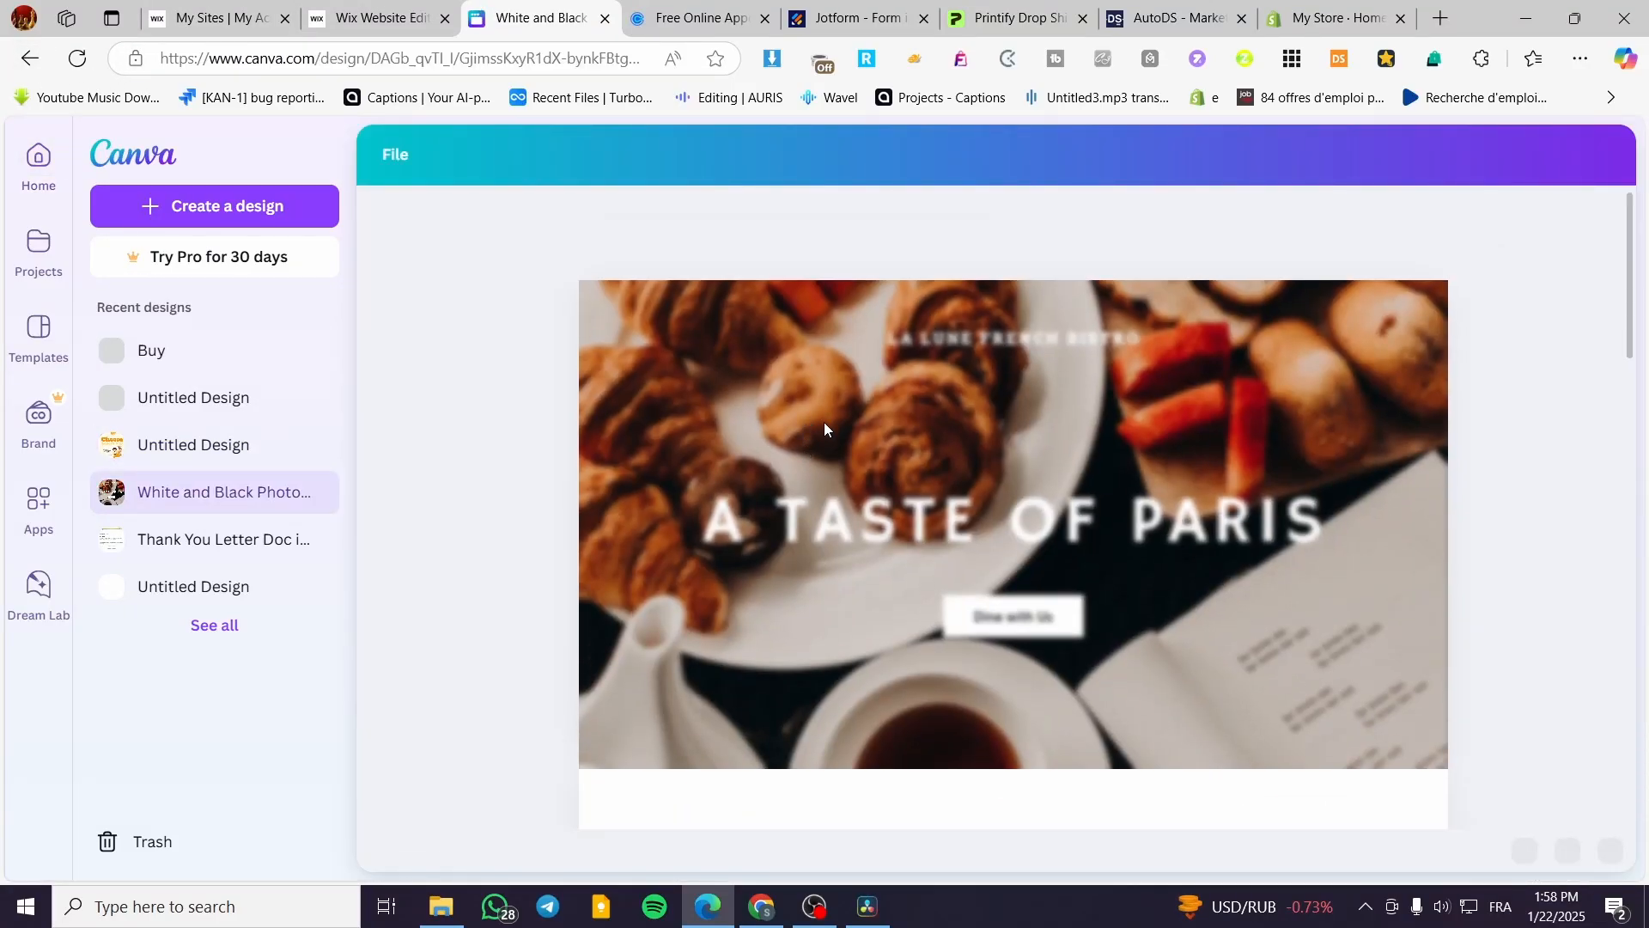
# Open the A Taste of Paris design for editing and download only its Home page (page 1) as a PNG
pyautogui.scroll(-3, 1446, 527)
pyautogui.scroll(3, 1179, 537)
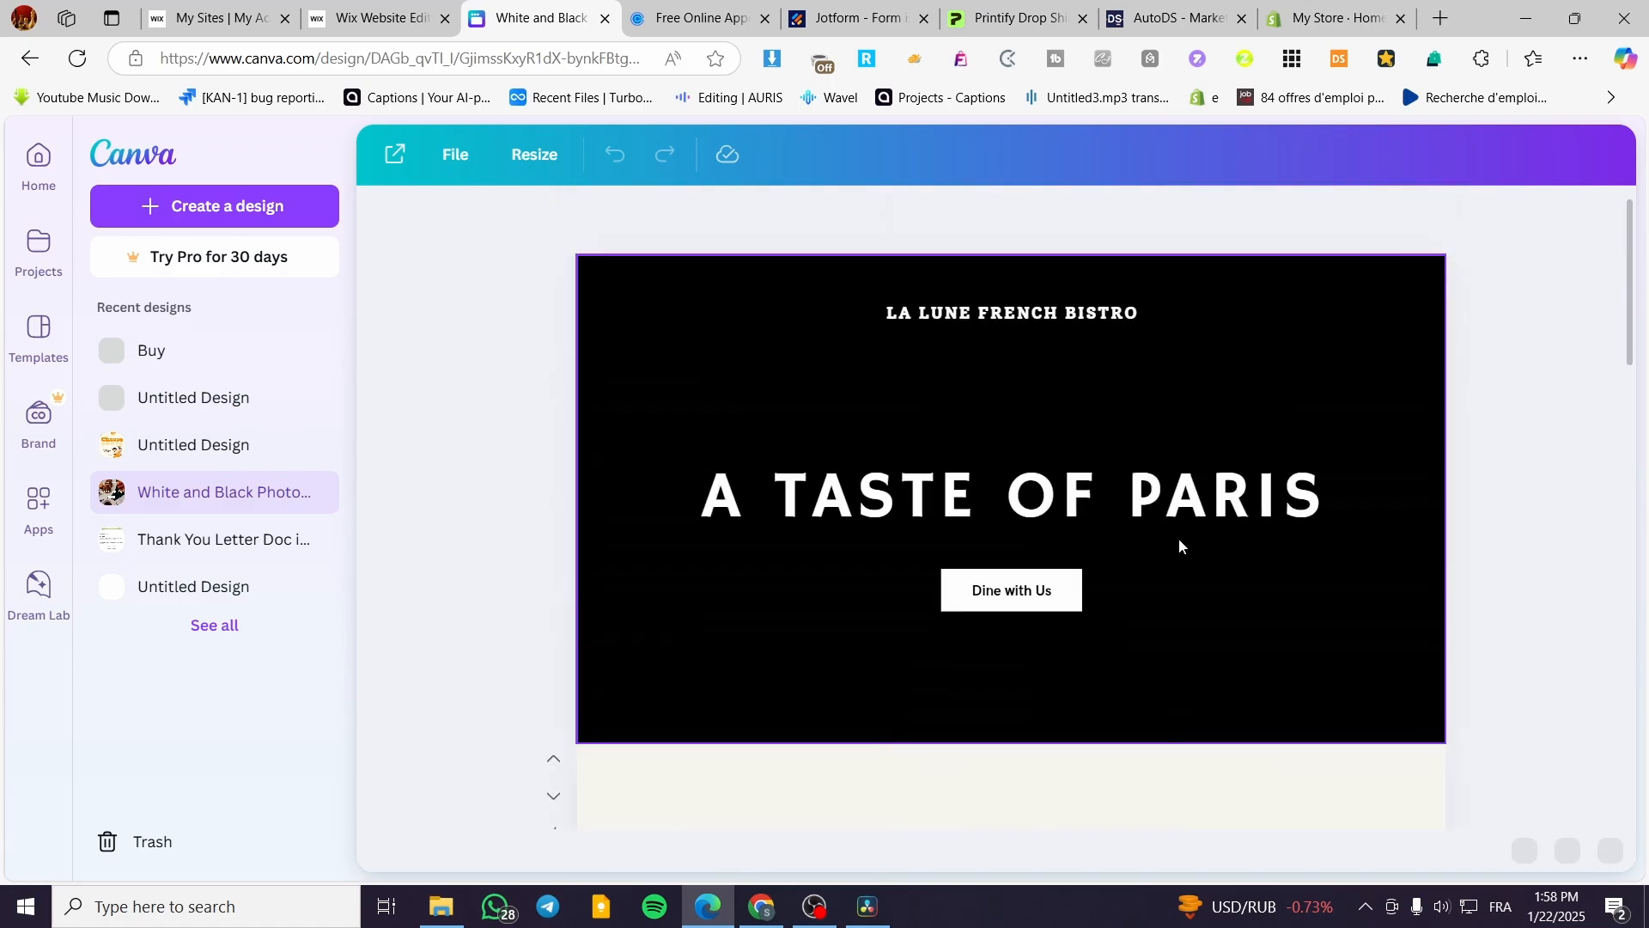
pyautogui.click(1391, 426)
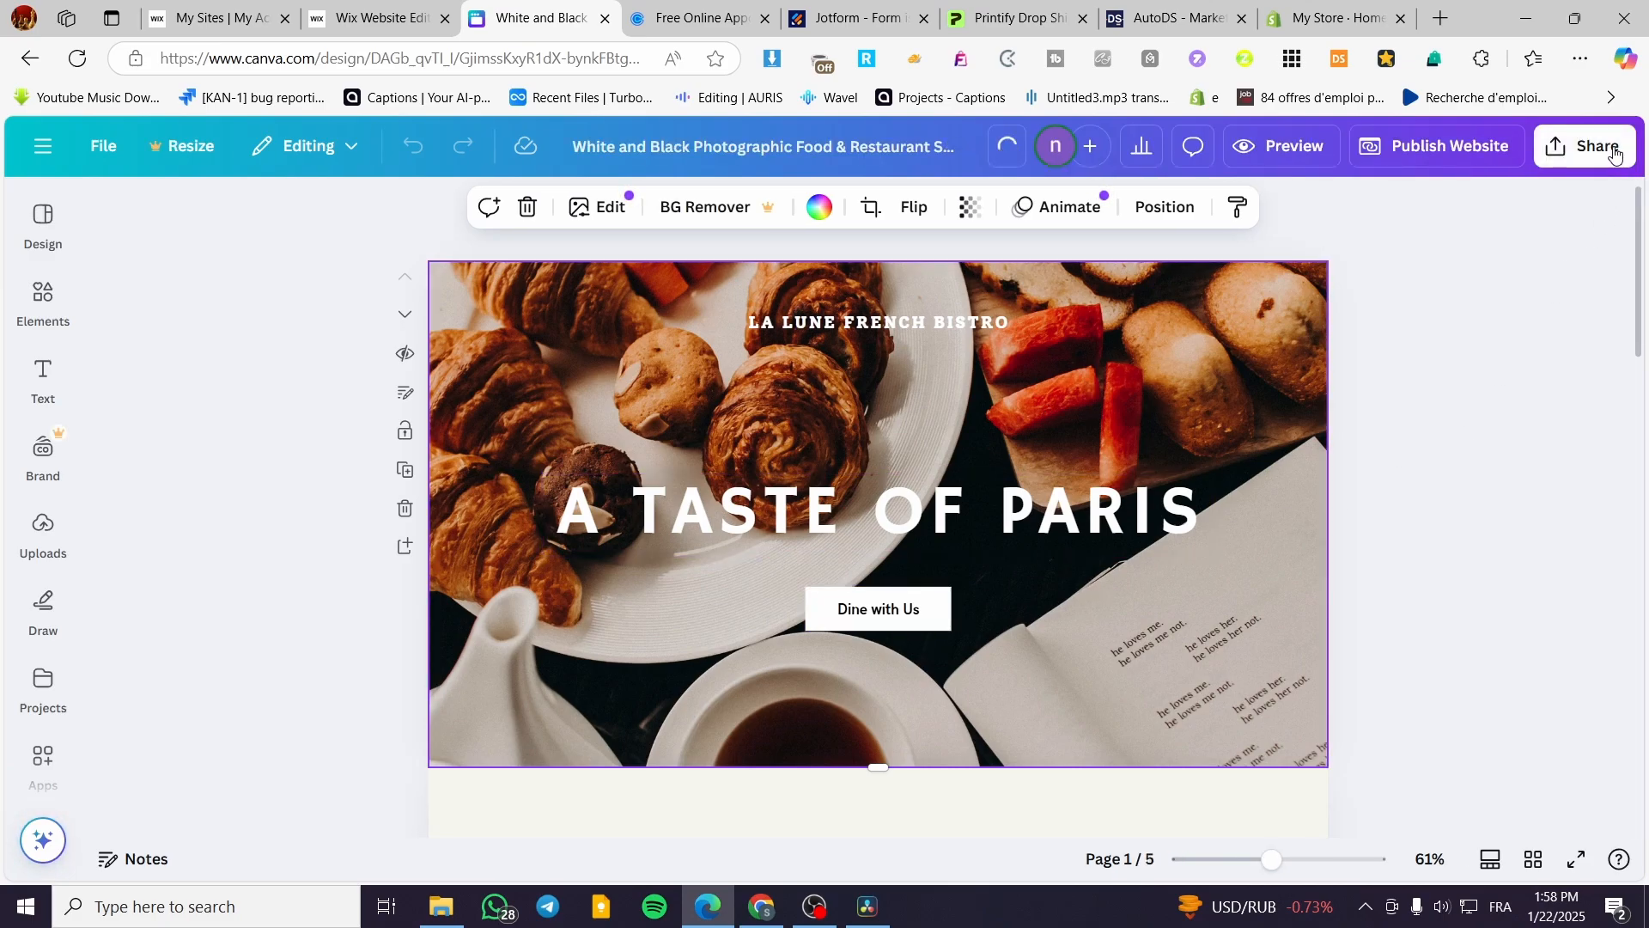
pyautogui.click(1584, 146)
pyautogui.click(1255, 558)
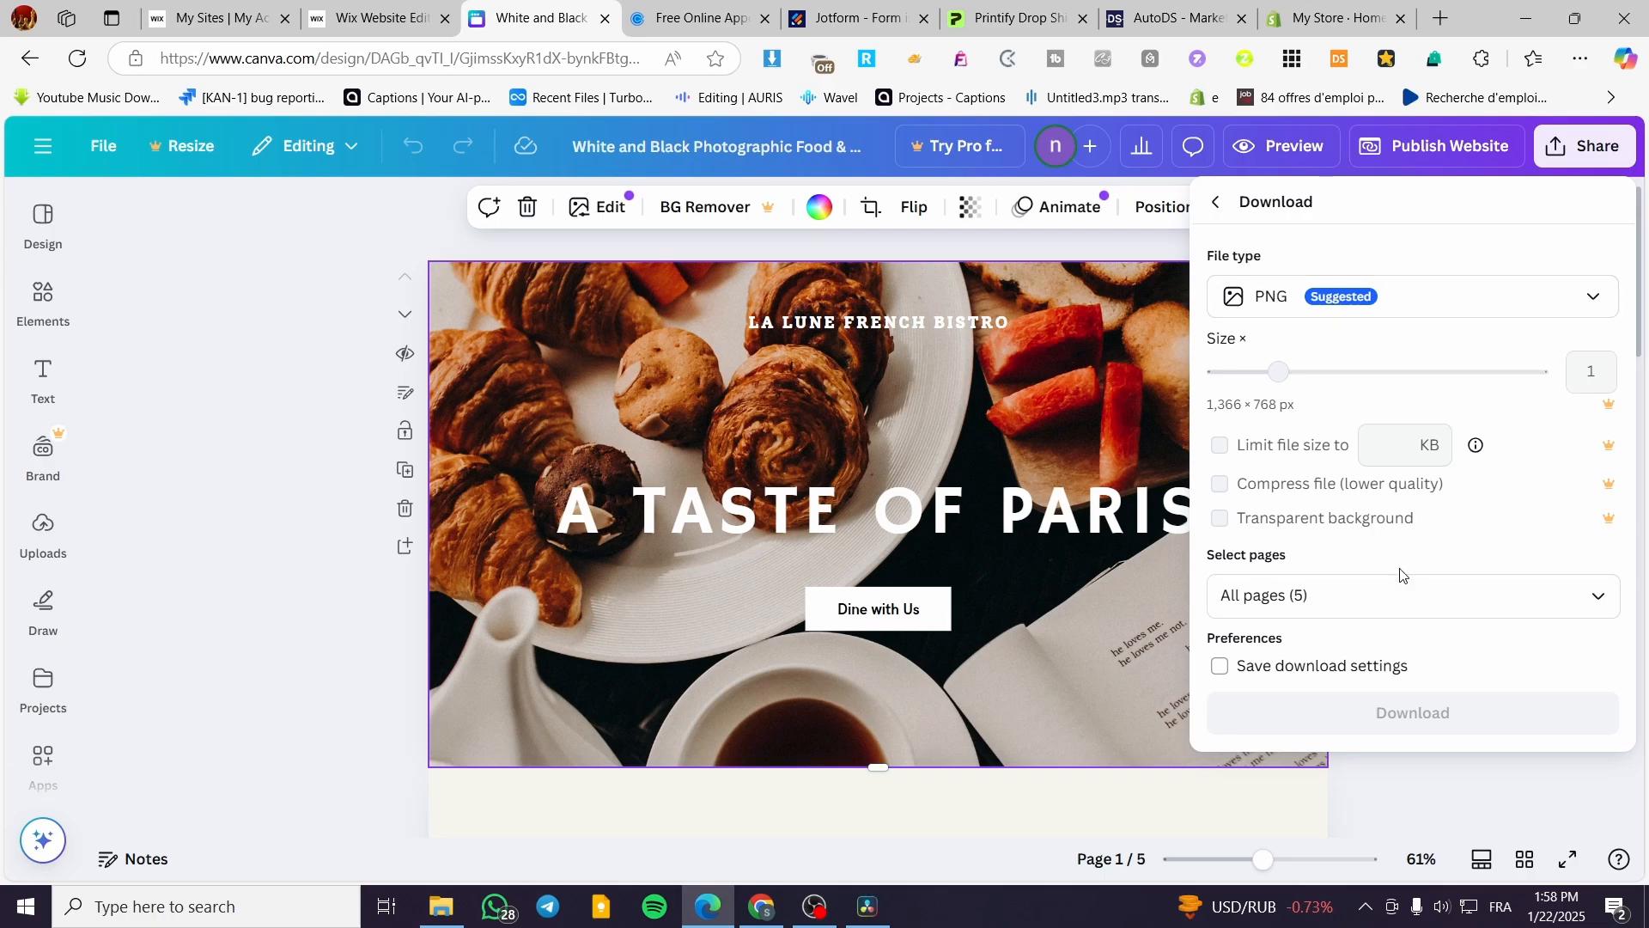
pyautogui.click(1395, 594)
pyautogui.click(1301, 251)
pyautogui.click(1297, 354)
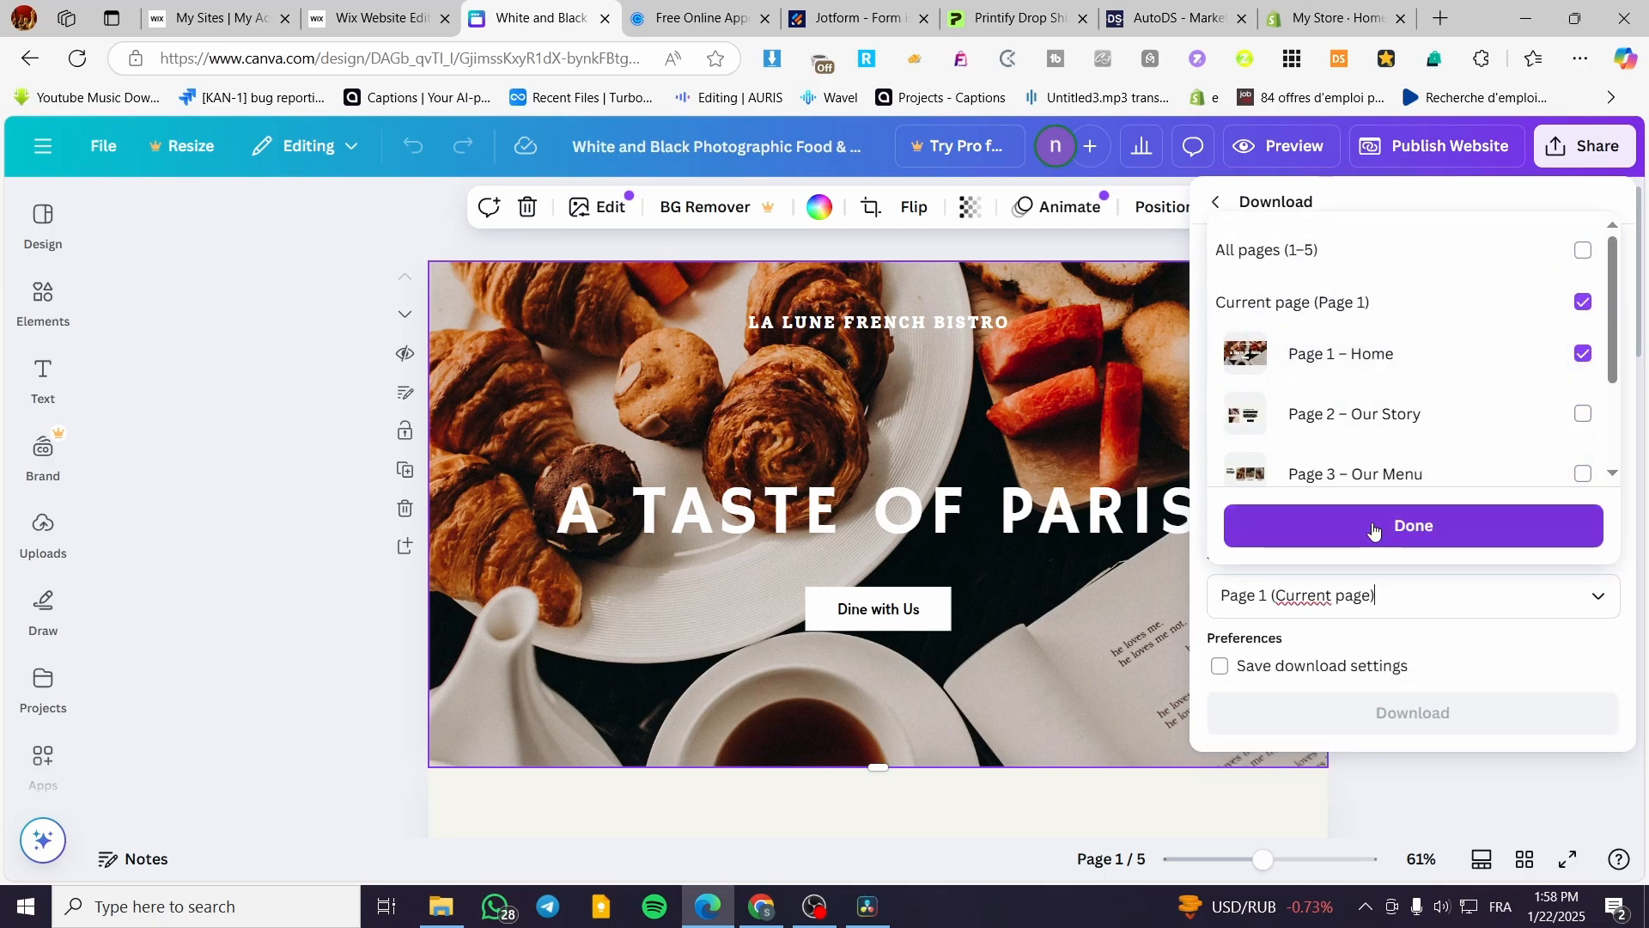
pyautogui.click(1378, 532)
pyautogui.click(1390, 720)
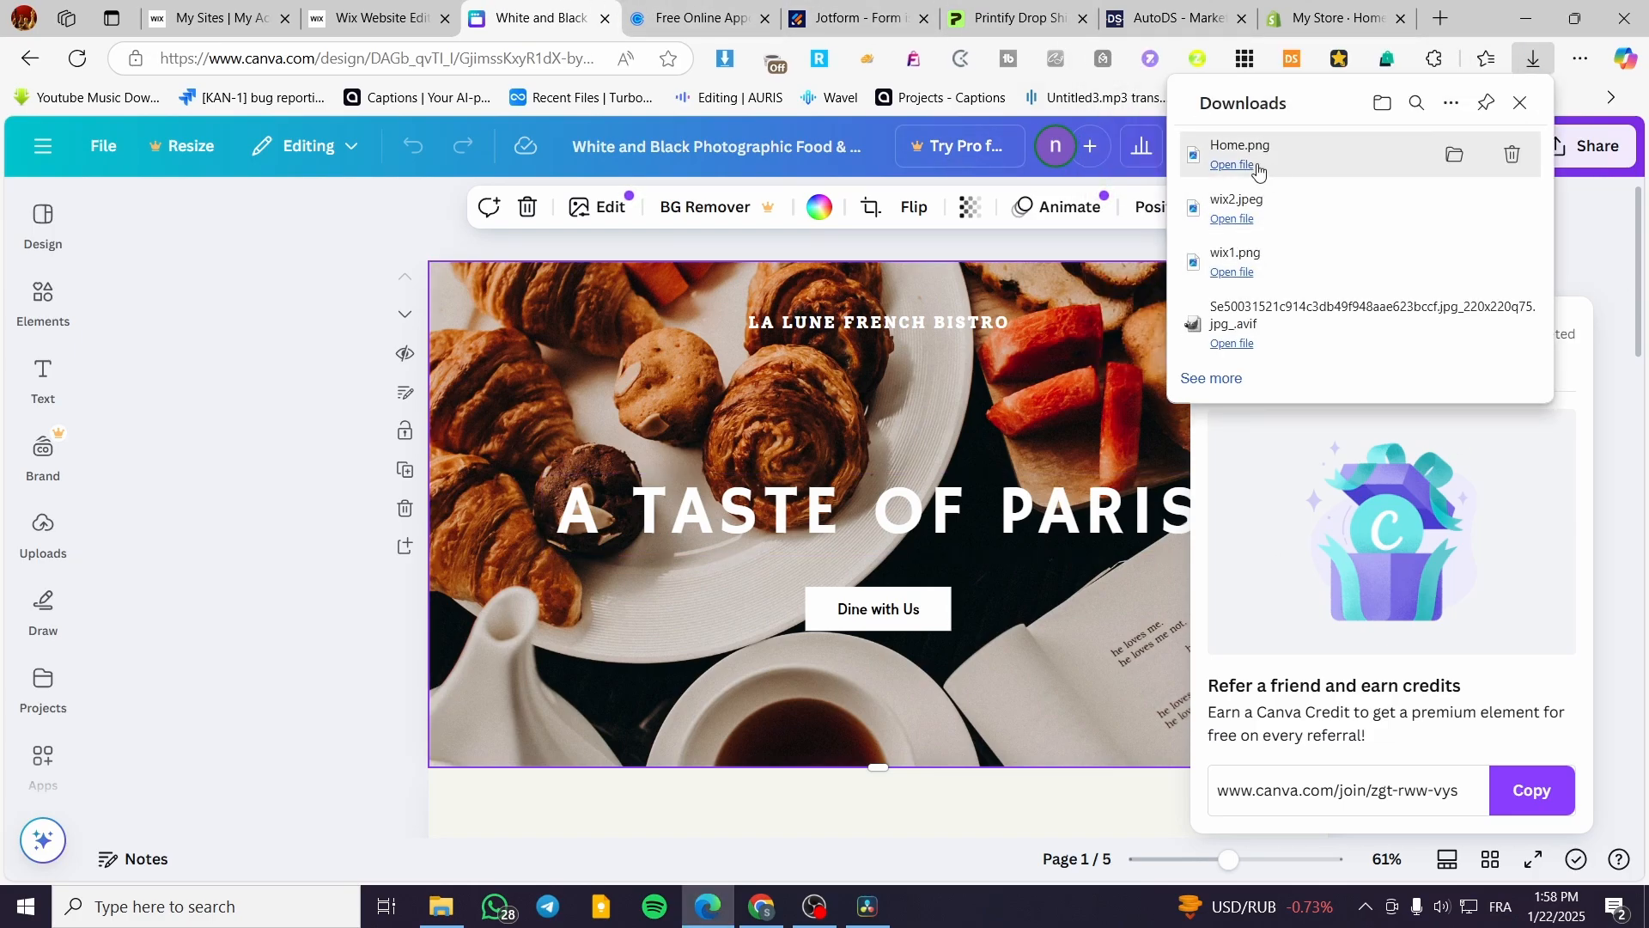
# Switch to the Wix editor and upload the downloaded Home.png to the site files as a new image
pyautogui.click(370, 18)
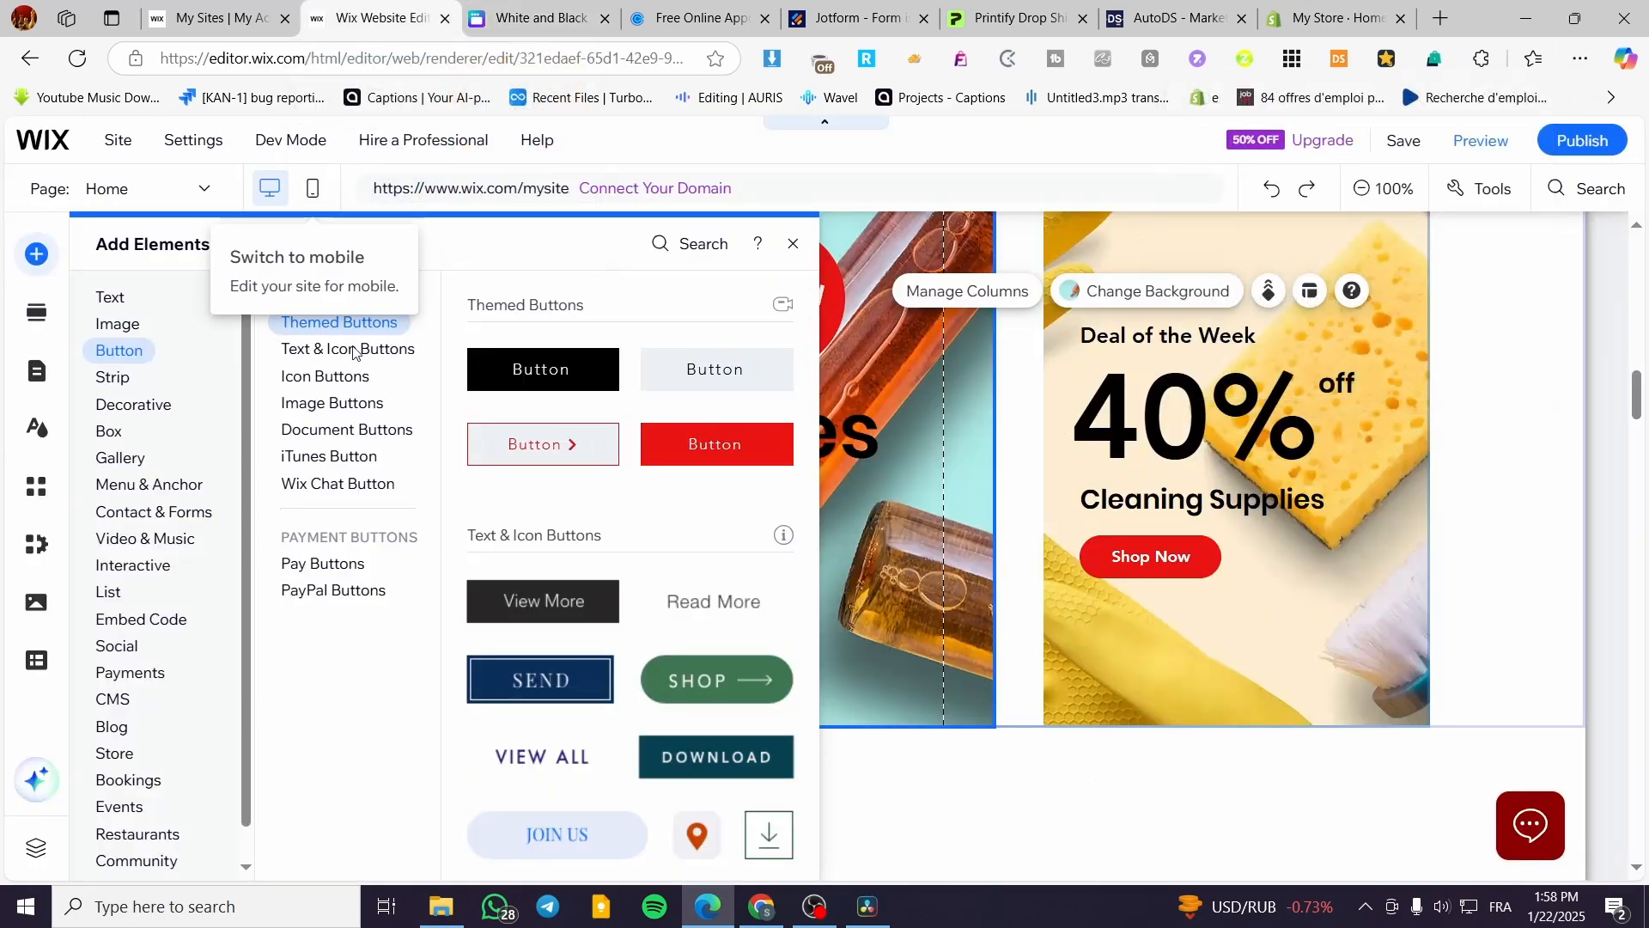
pyautogui.click(109, 326)
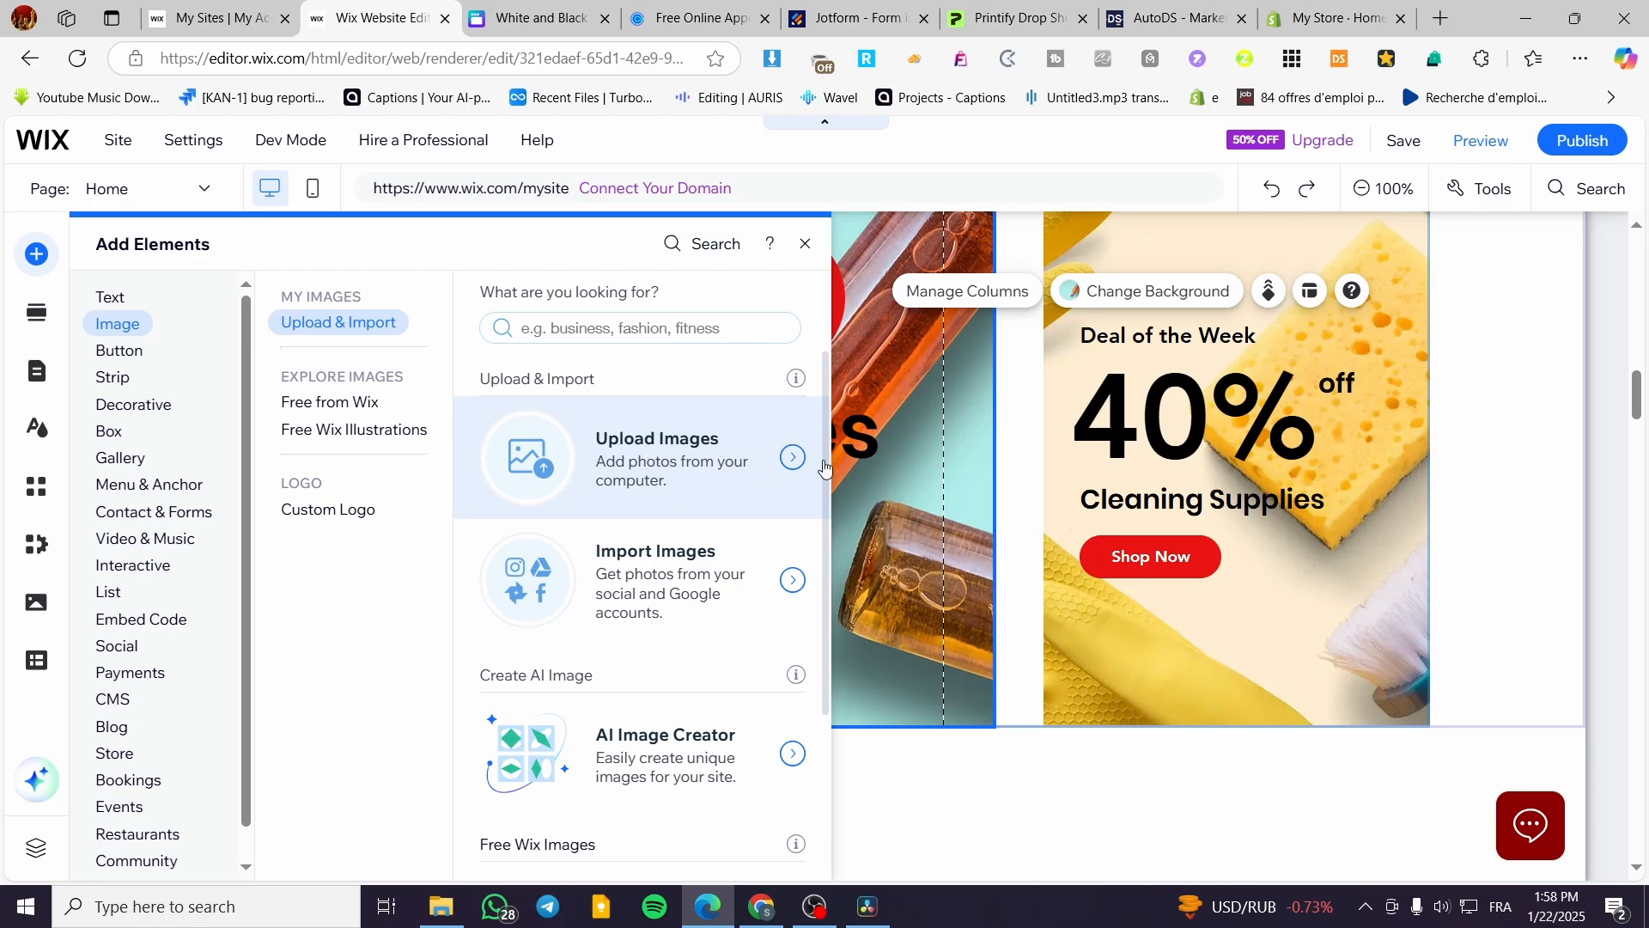
pyautogui.click(740, 455)
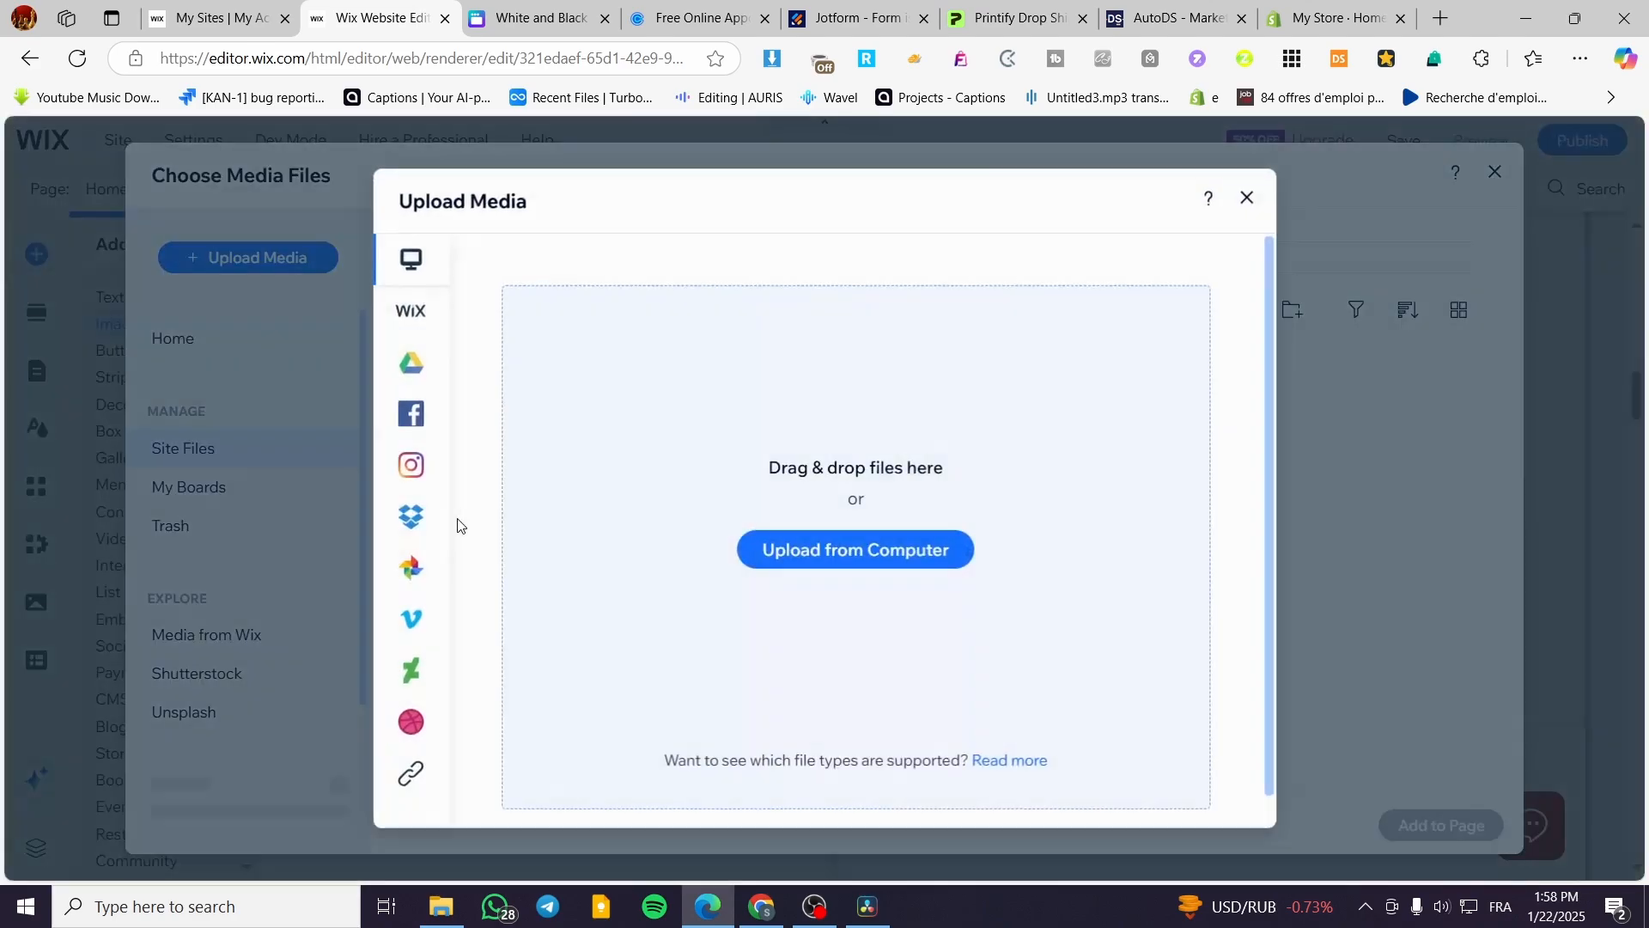
pyautogui.click(1580, 59)
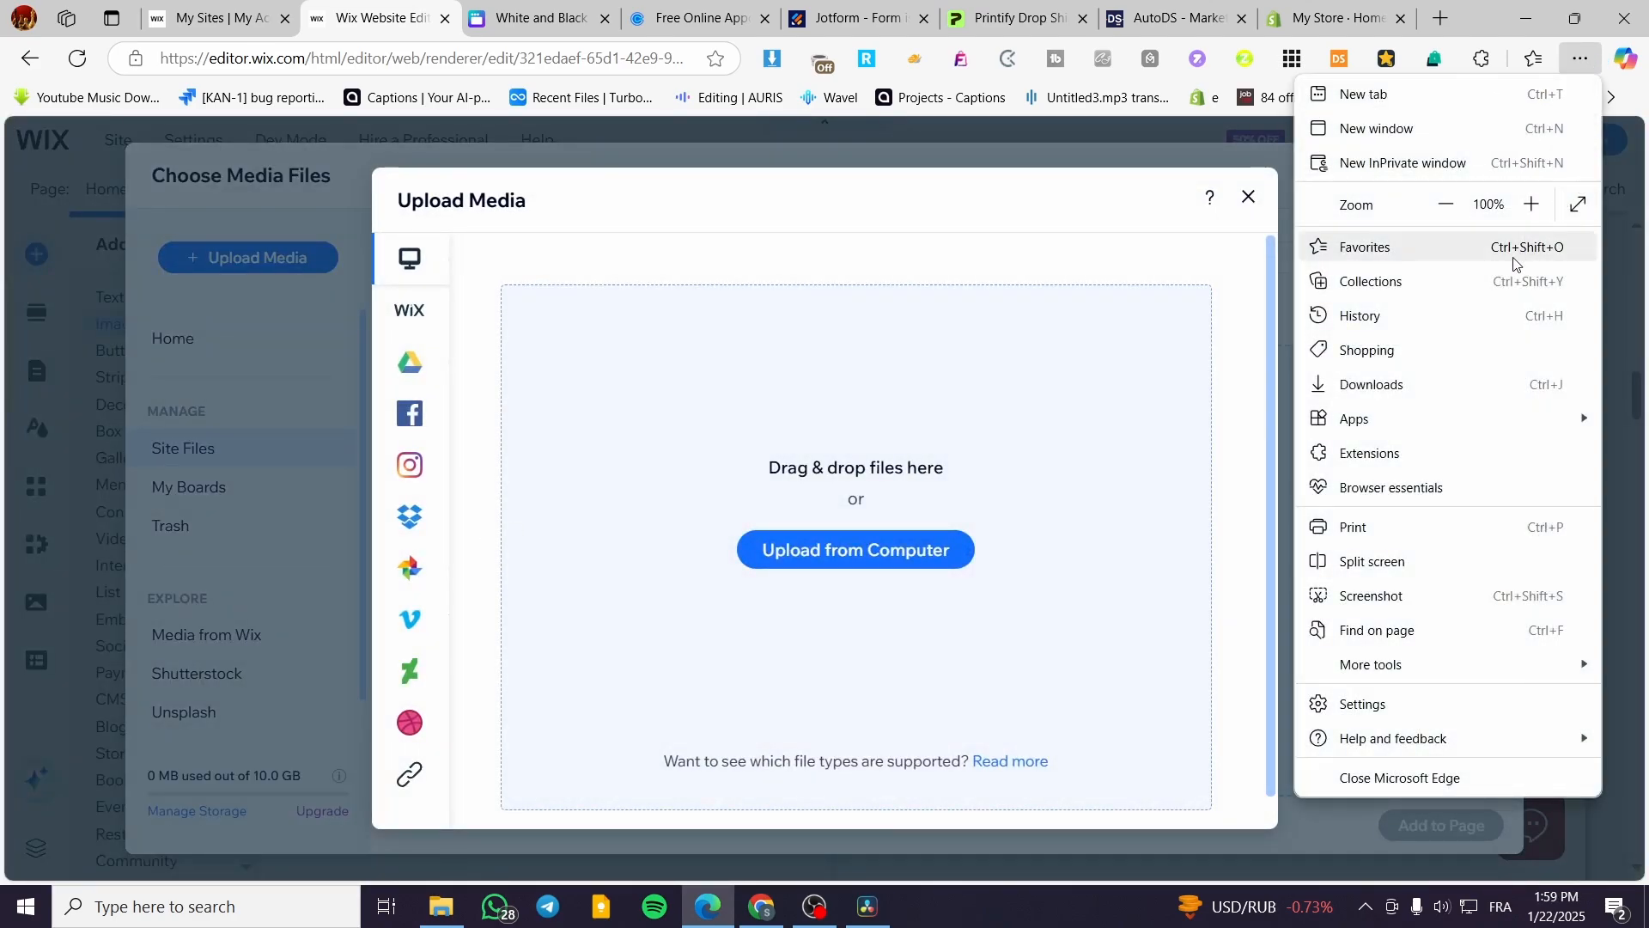
pyautogui.click(1440, 380)
pyautogui.moveTo(1333, 149); pyautogui.dragTo(773, 472)
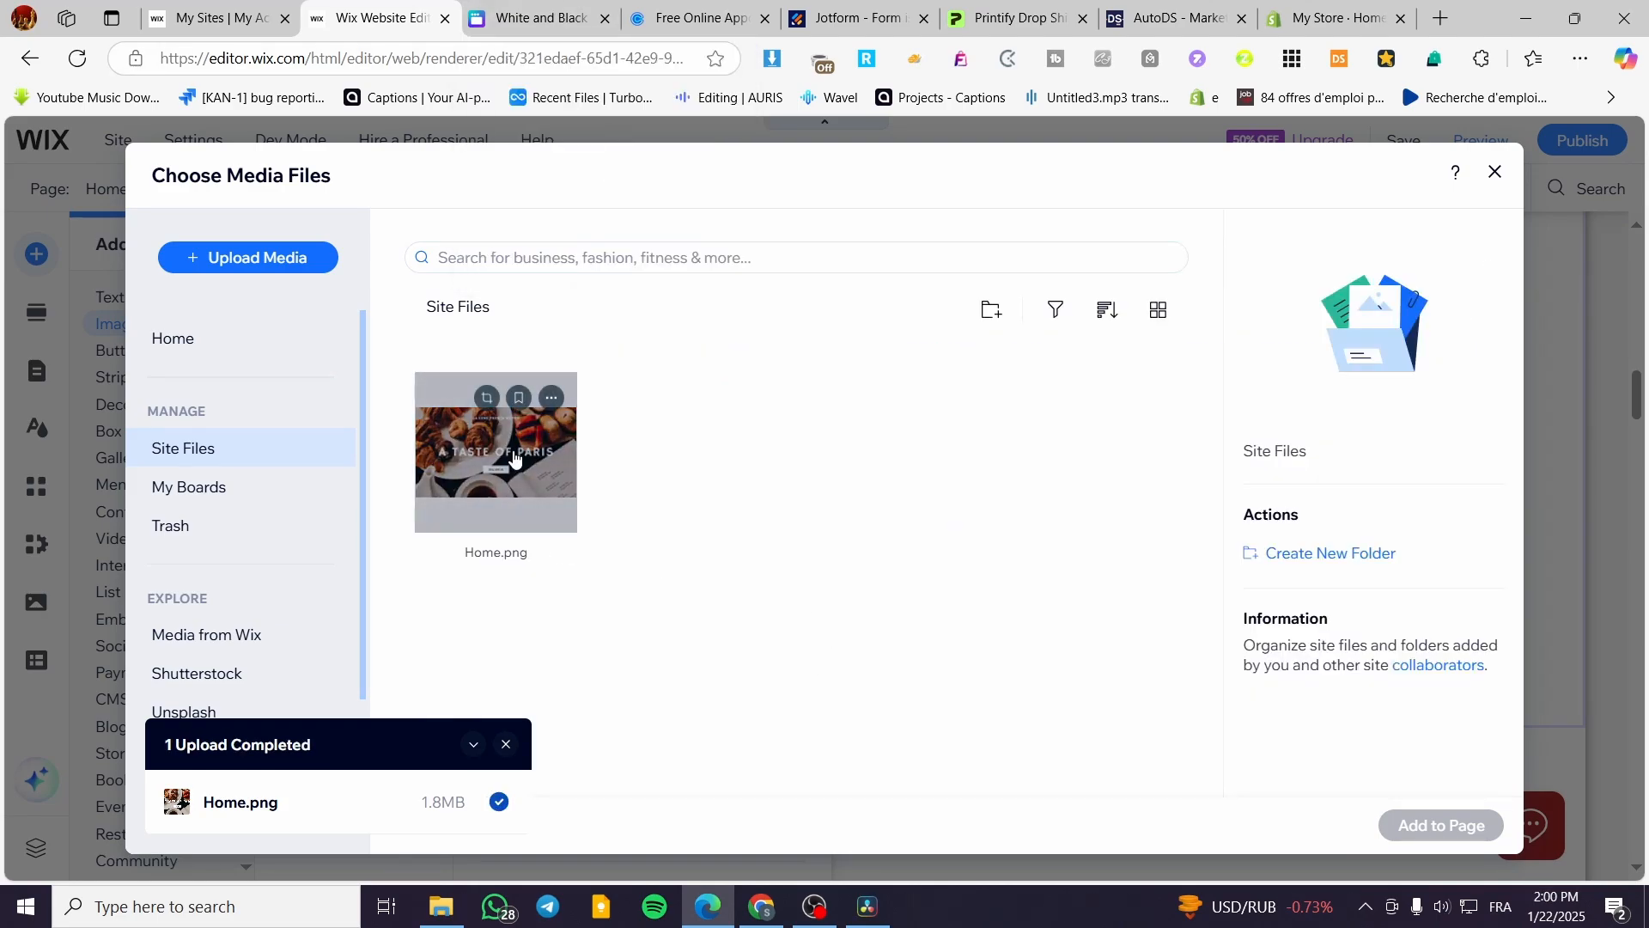
# Add Home.png to the page, move it onto the Selected Wines column and enlarge it to cover the column
pyautogui.click(1425, 826)
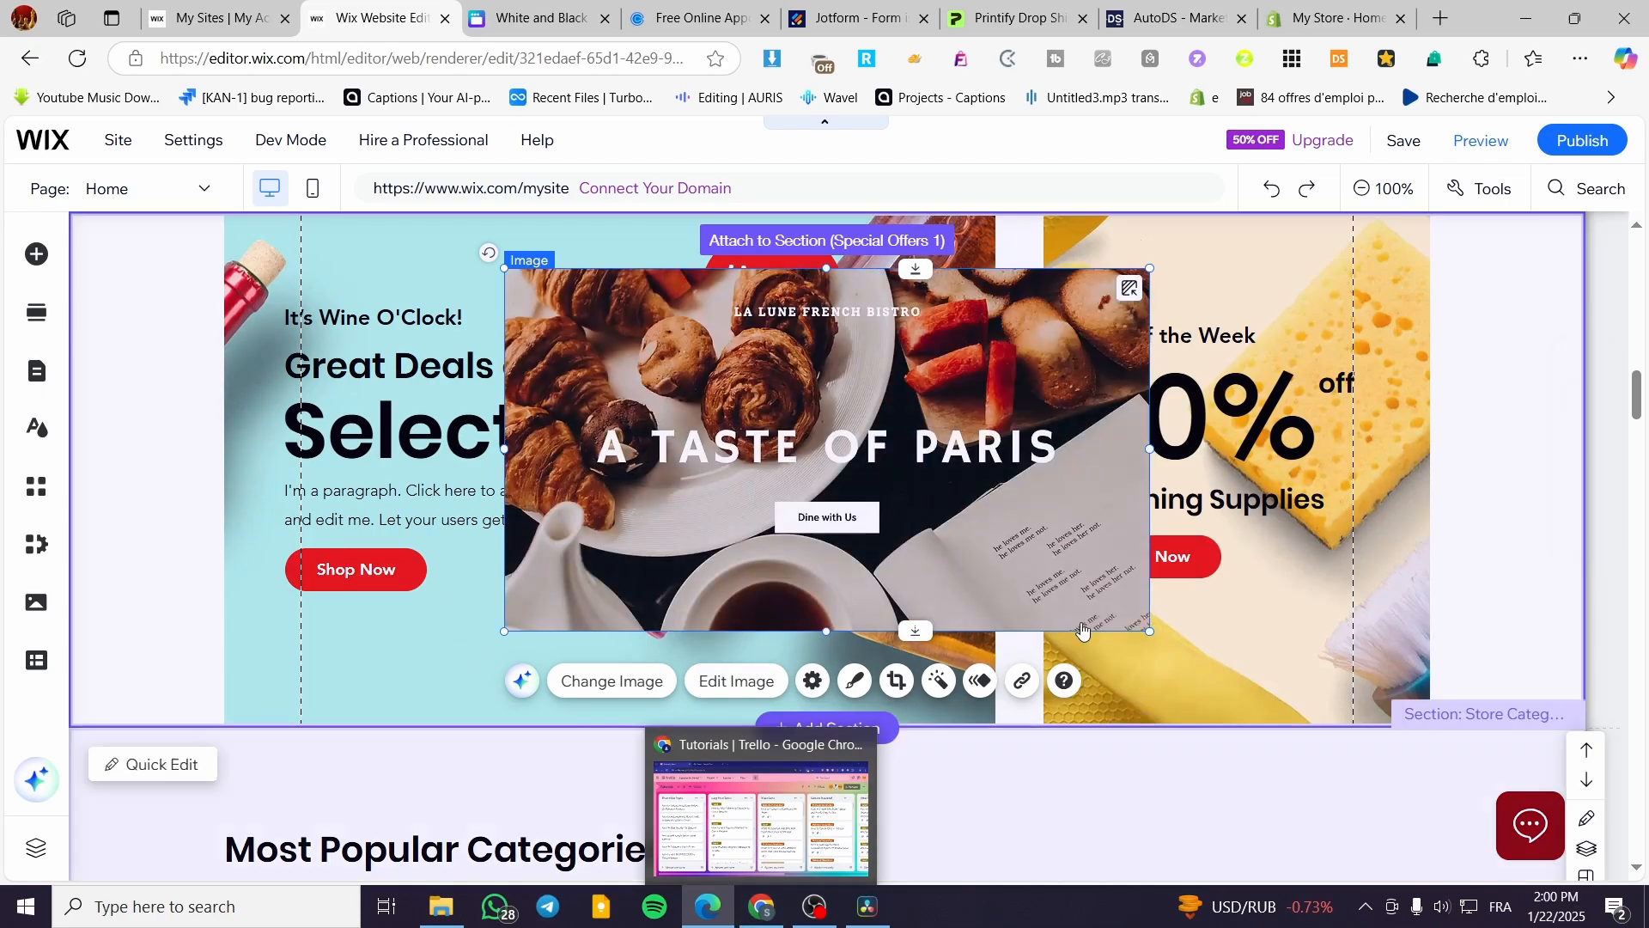
pyautogui.moveTo(980, 490); pyautogui.dragTo(730, 443)
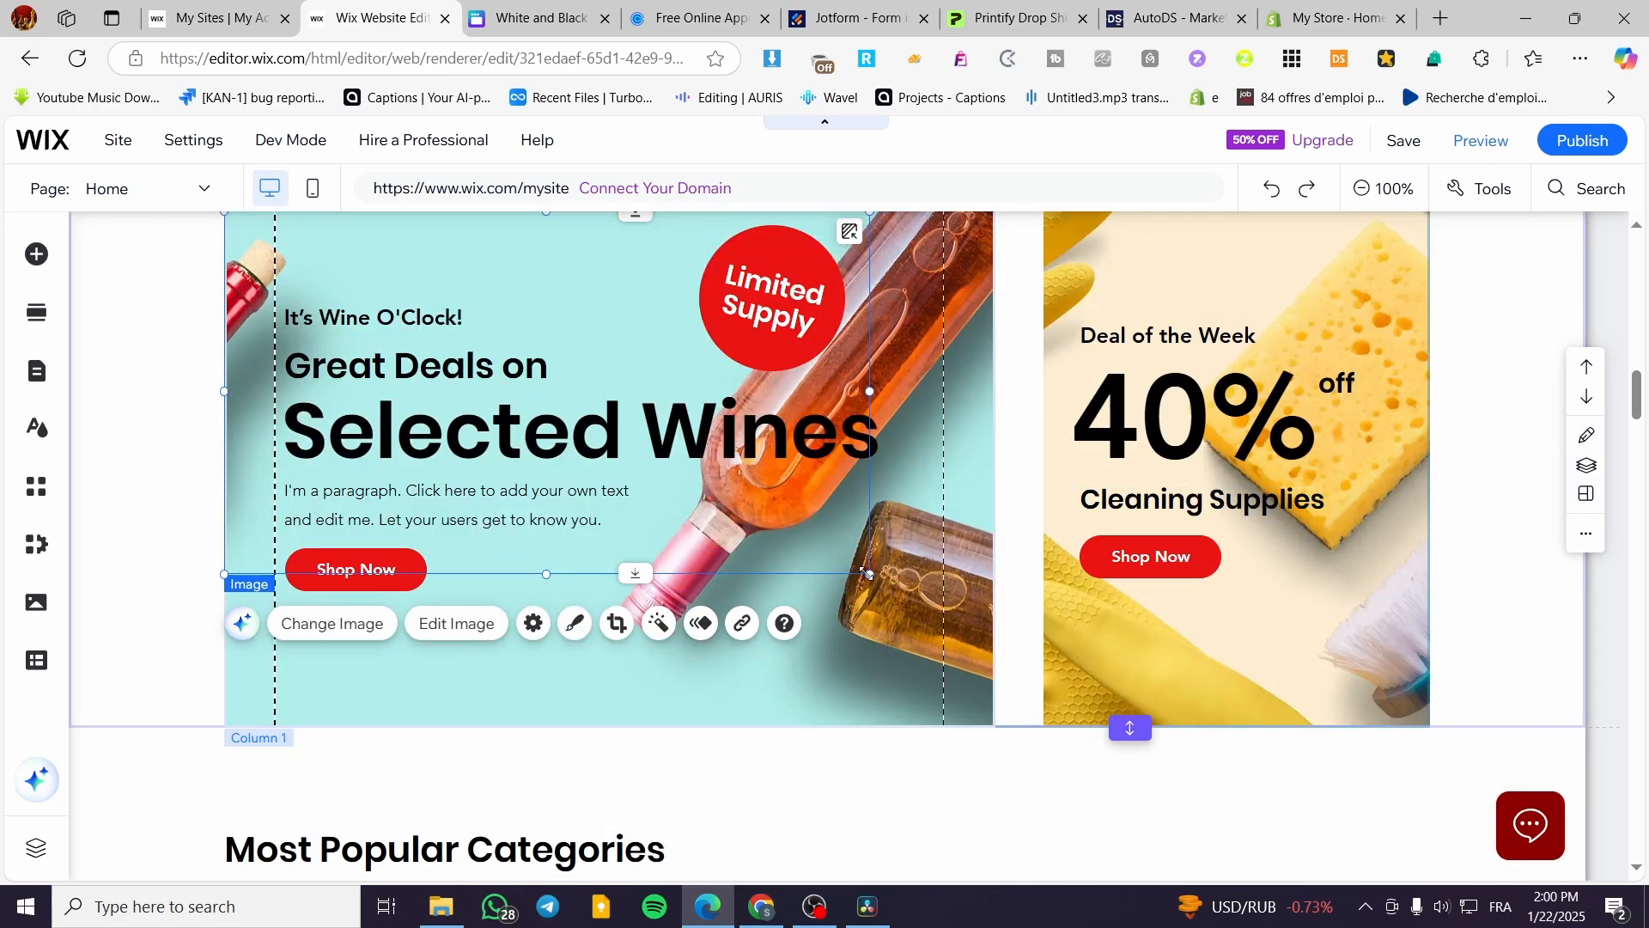
pyautogui.moveTo(907, 654); pyautogui.dragTo(928, 759)
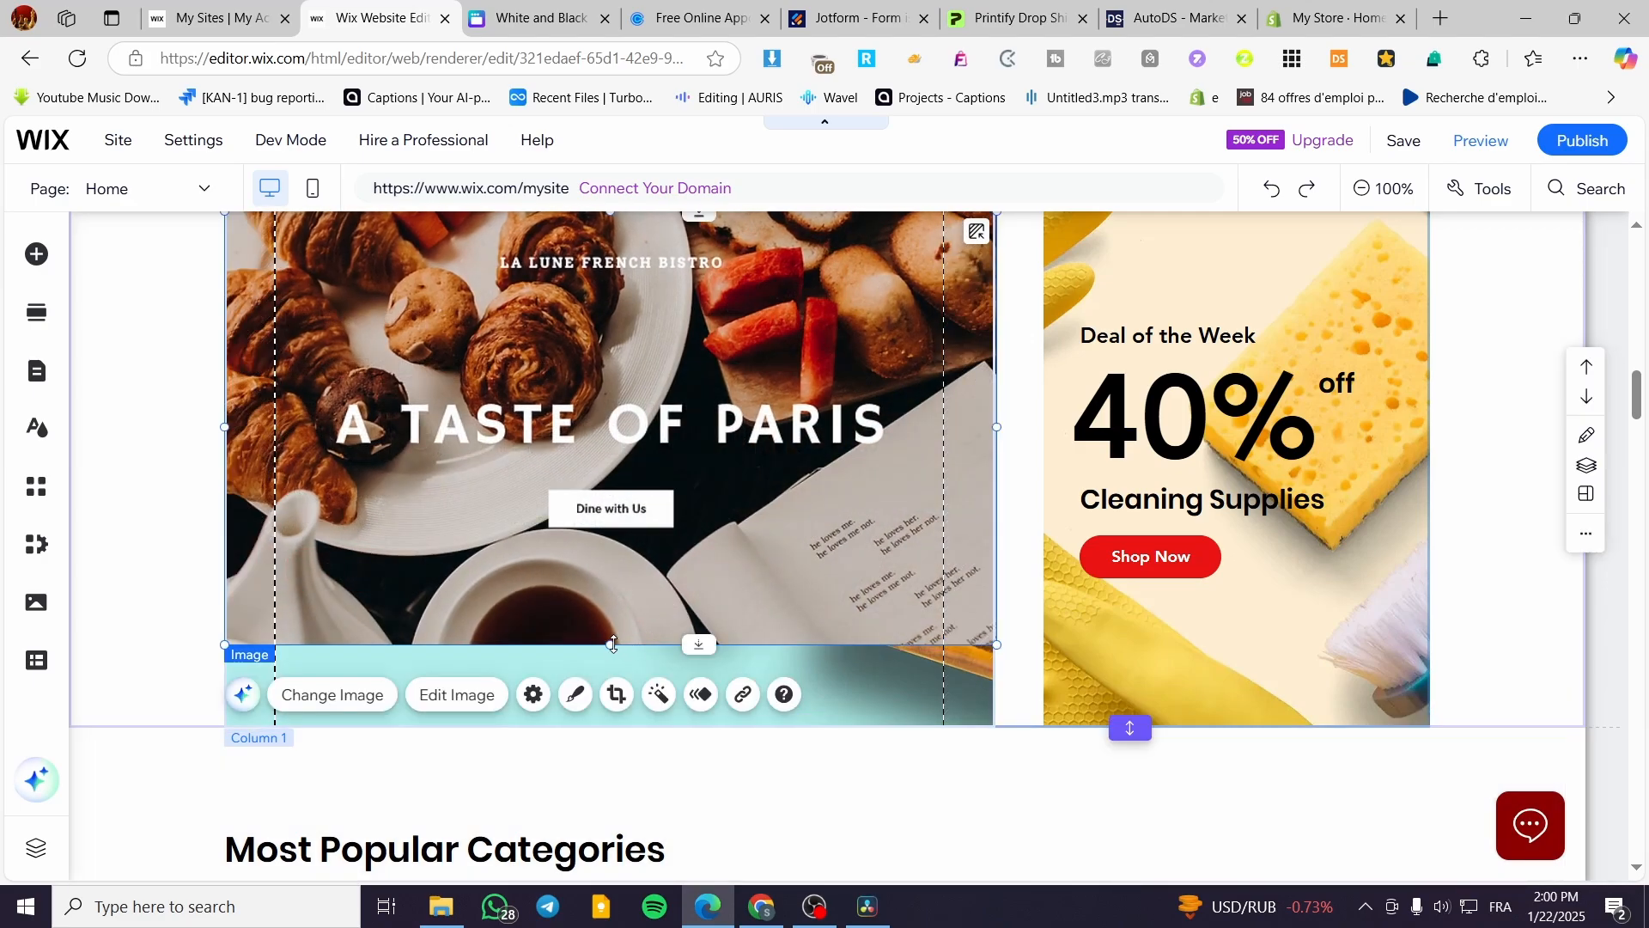
pyautogui.moveTo(611, 658); pyautogui.dragTo(611, 727)
# Undo the resizing, the move and the insertion of the A Taste of Paris image
pyautogui.hotkey('ctrl', 'z')
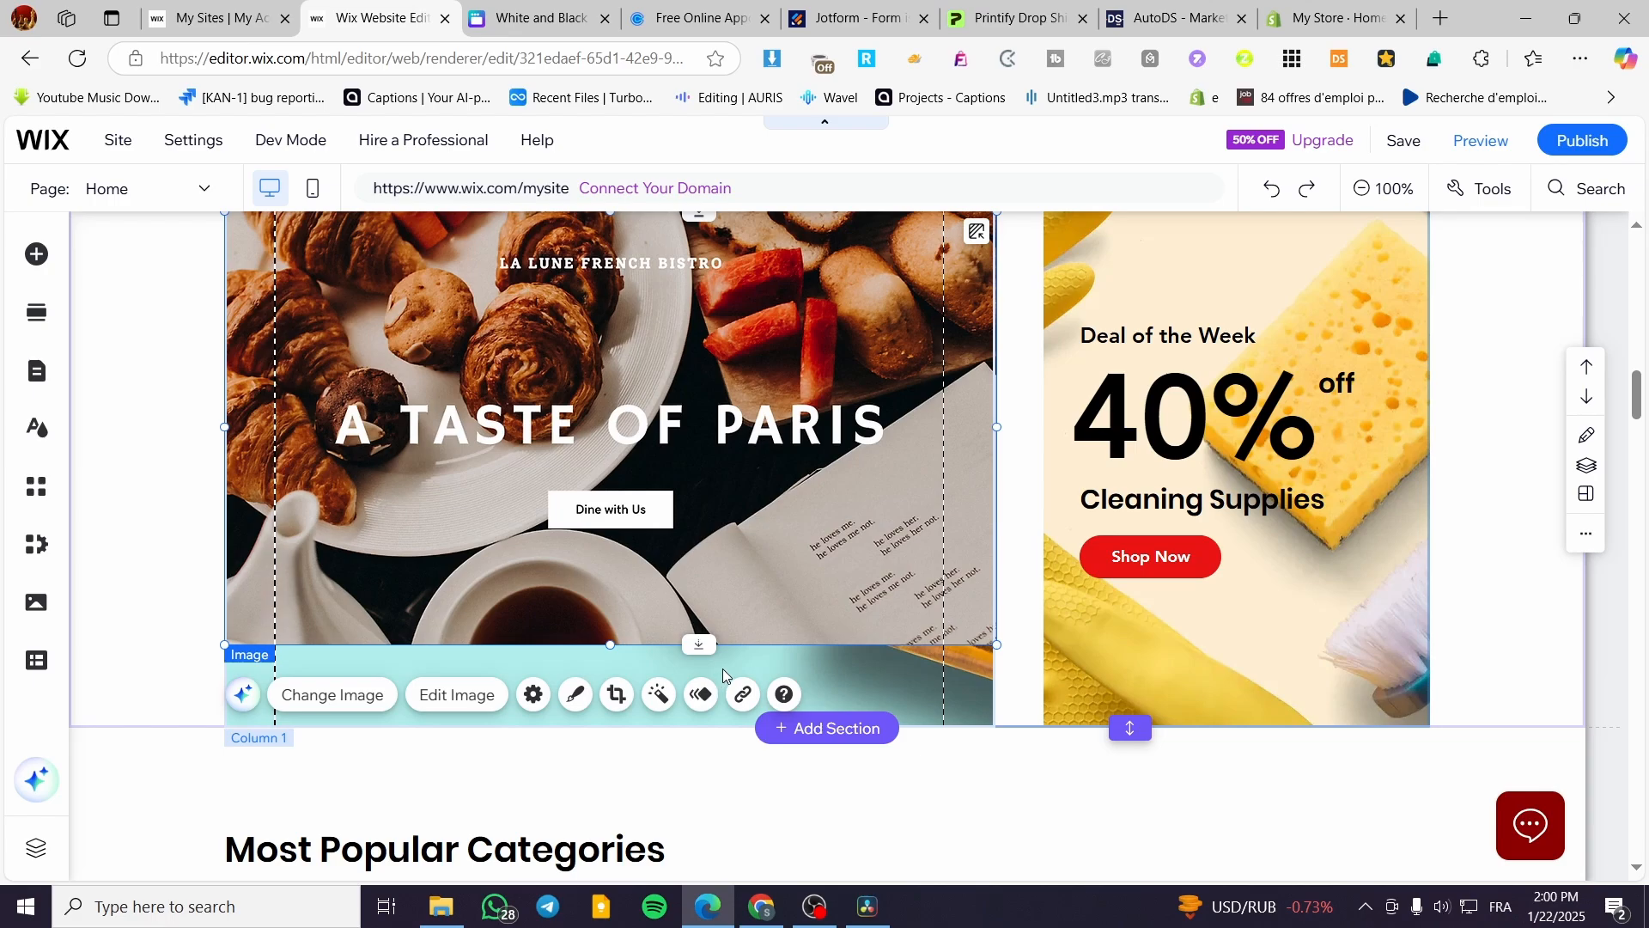
pyautogui.hotkey('ctrl', 'z')
pyautogui.hotkey('ctrl', 'z')
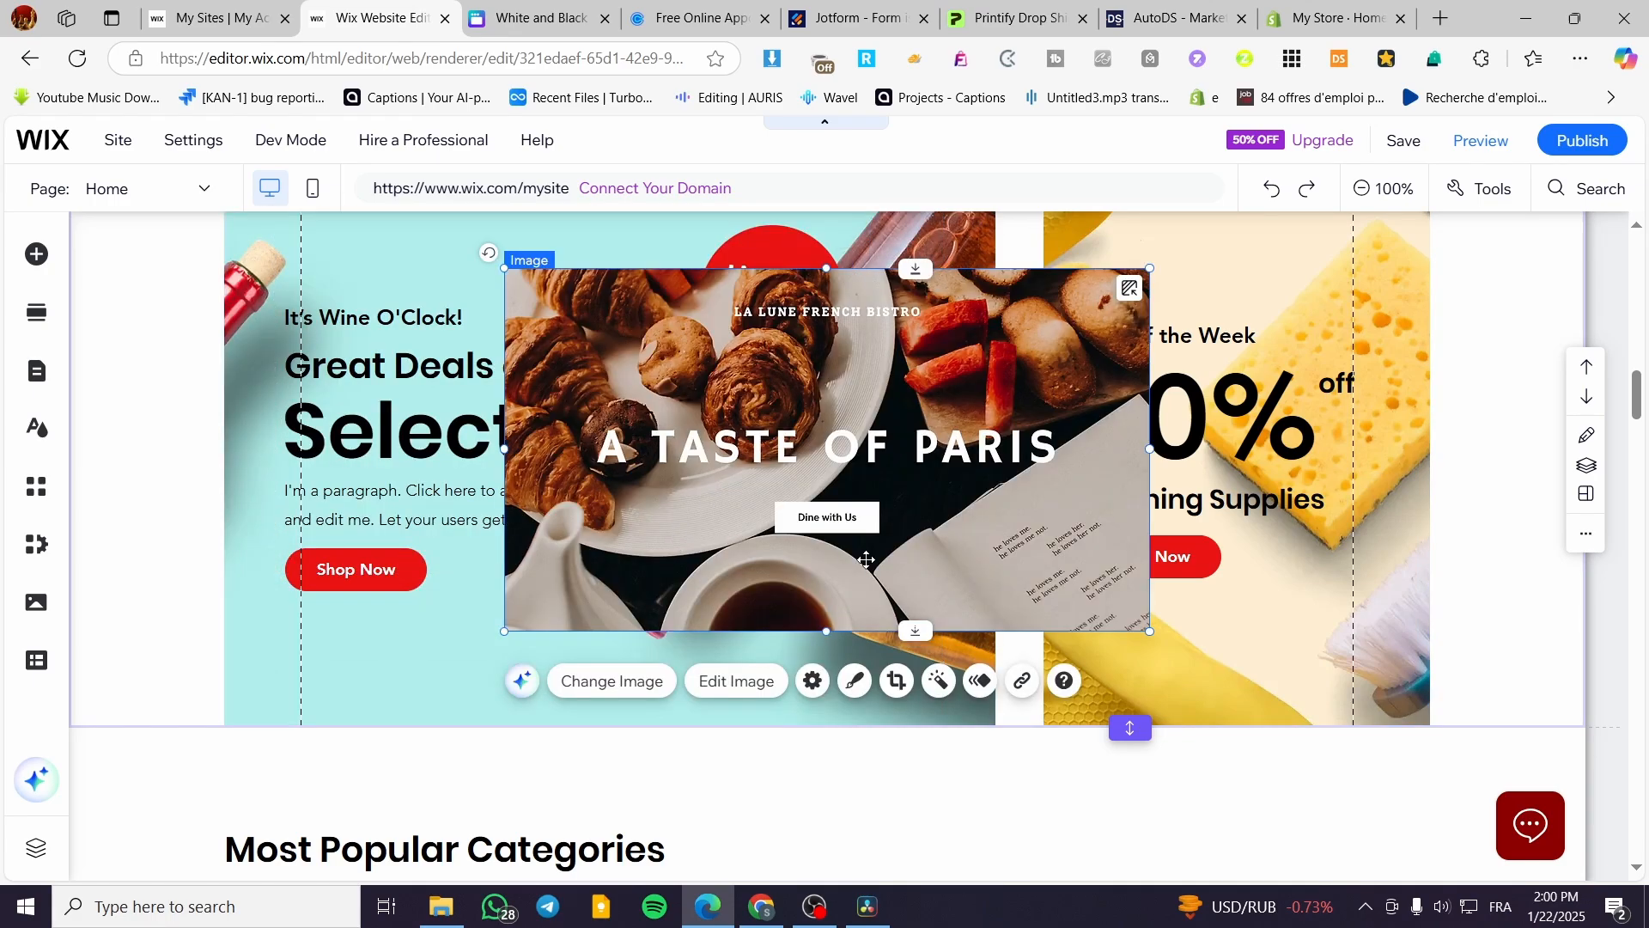
pyautogui.hotkey('ctrl', 'z')
# Pick Home.png from the site files as the Selected Wines column's background image, and close the picker and background settings without applying it
pyautogui.click(817, 688)
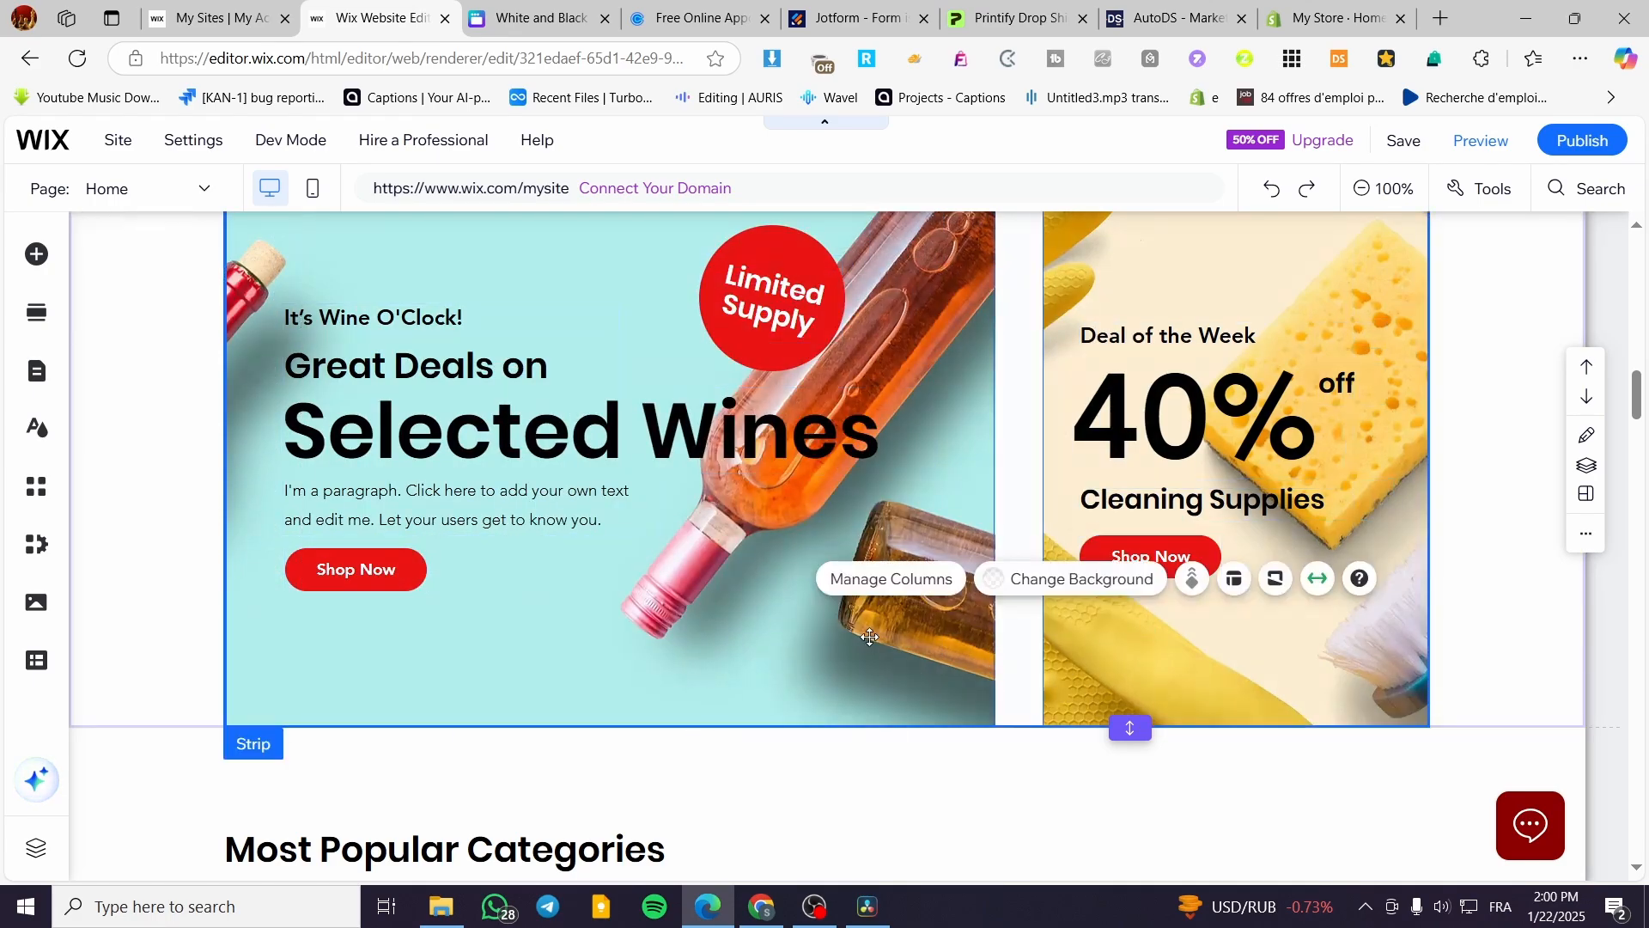
pyautogui.click(946, 450)
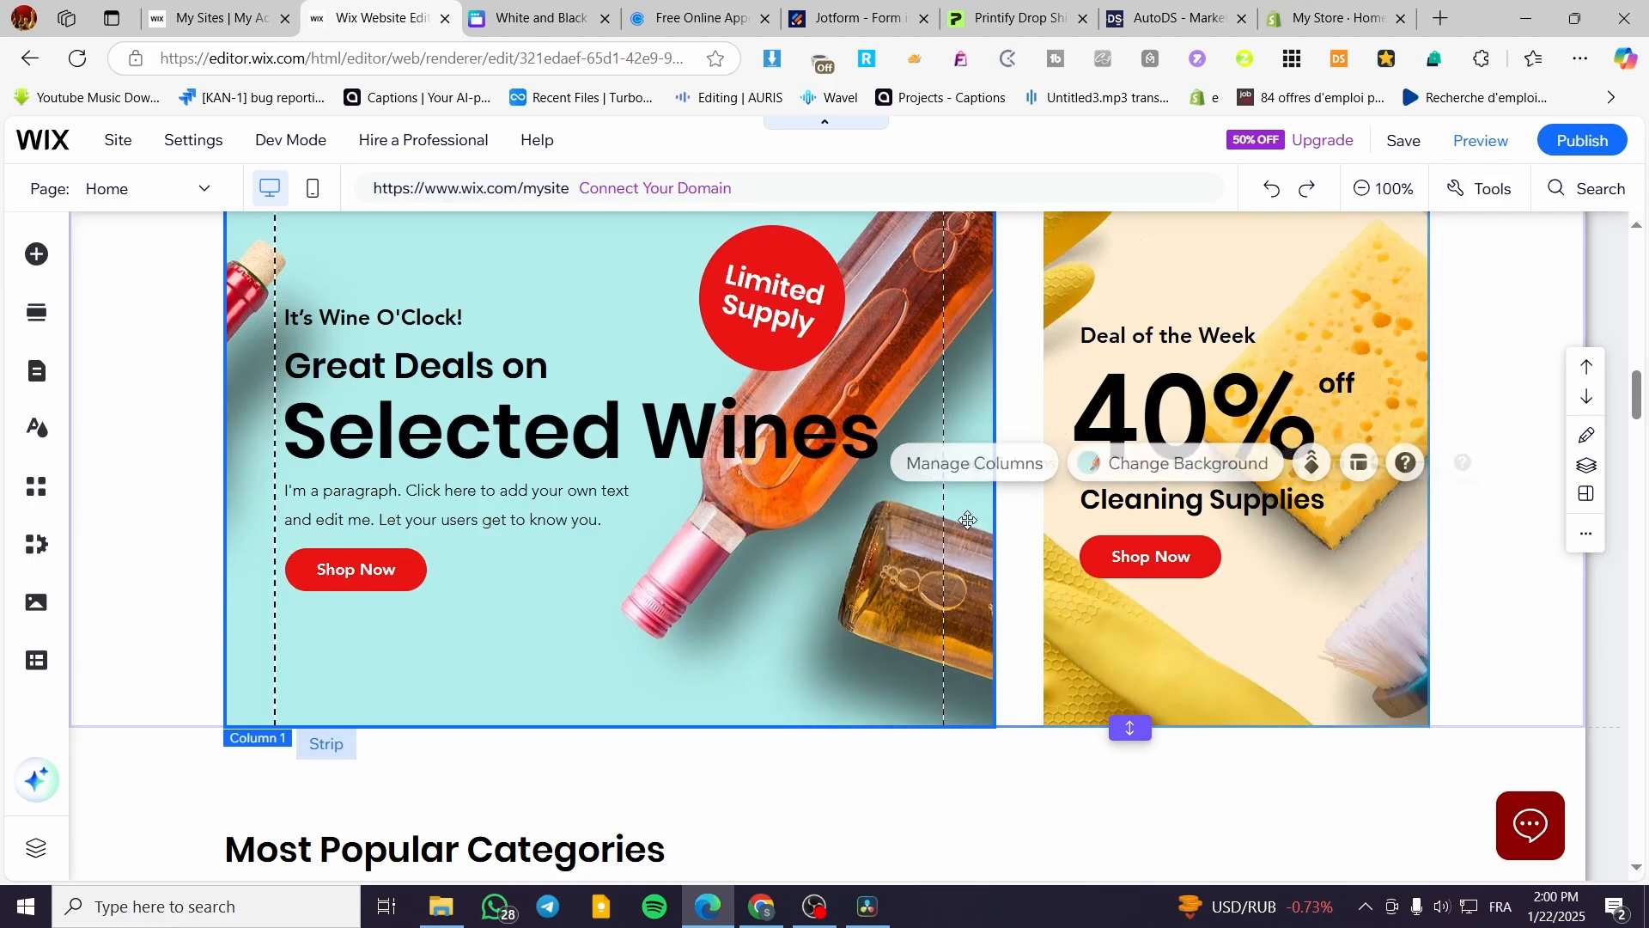
pyautogui.click(1203, 467)
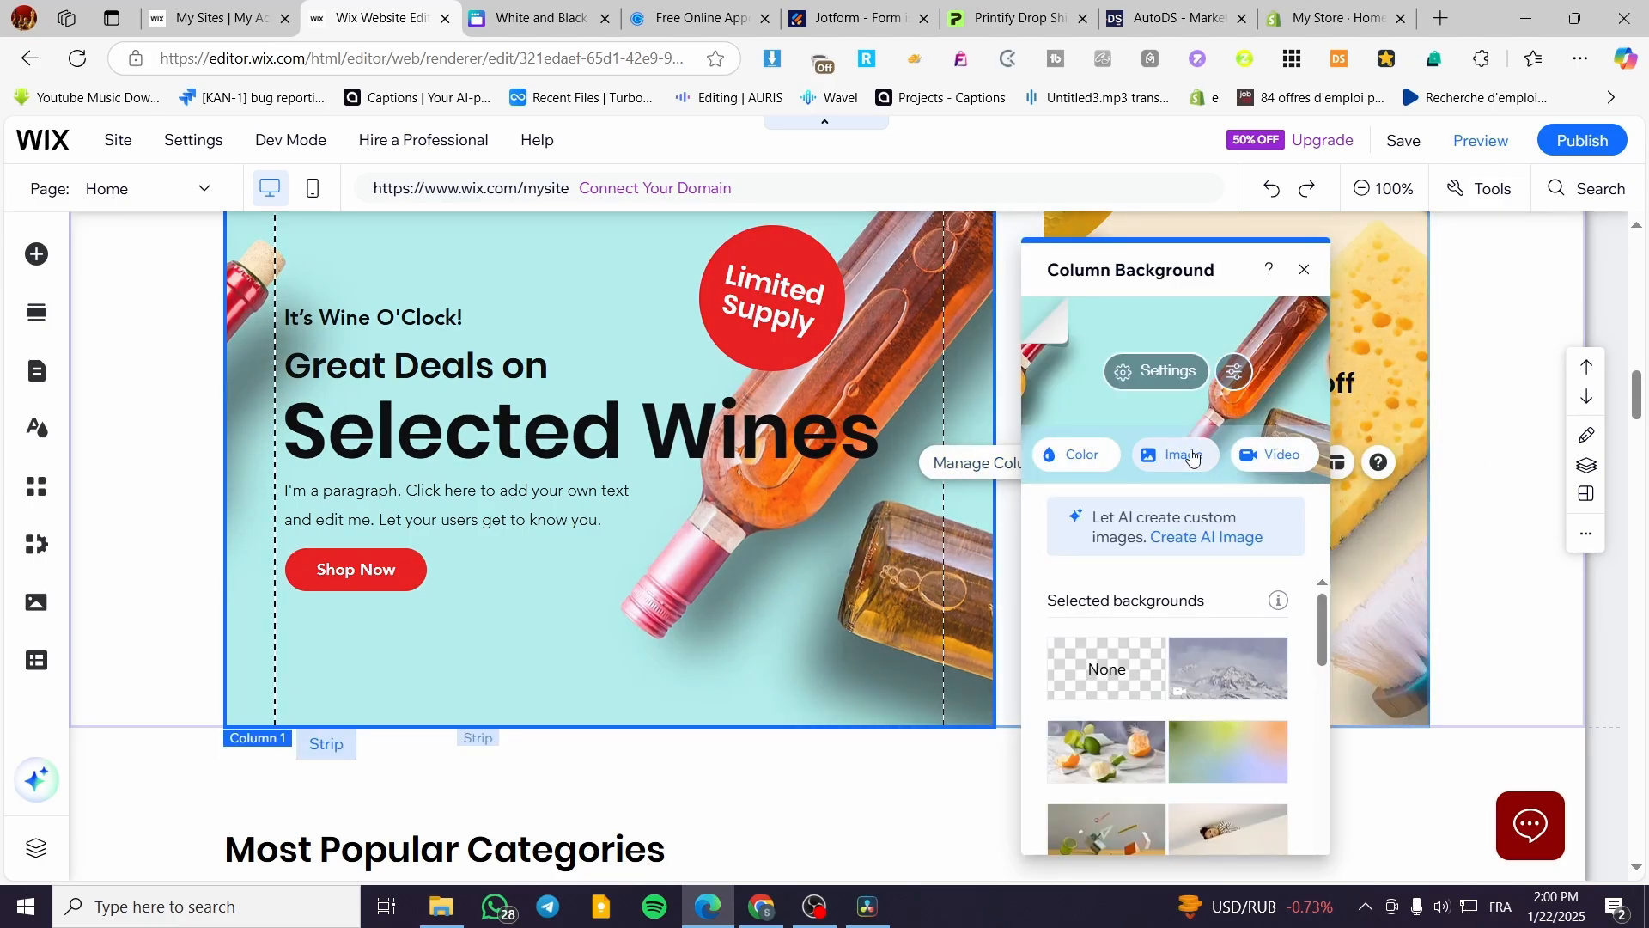
pyautogui.click(1207, 462)
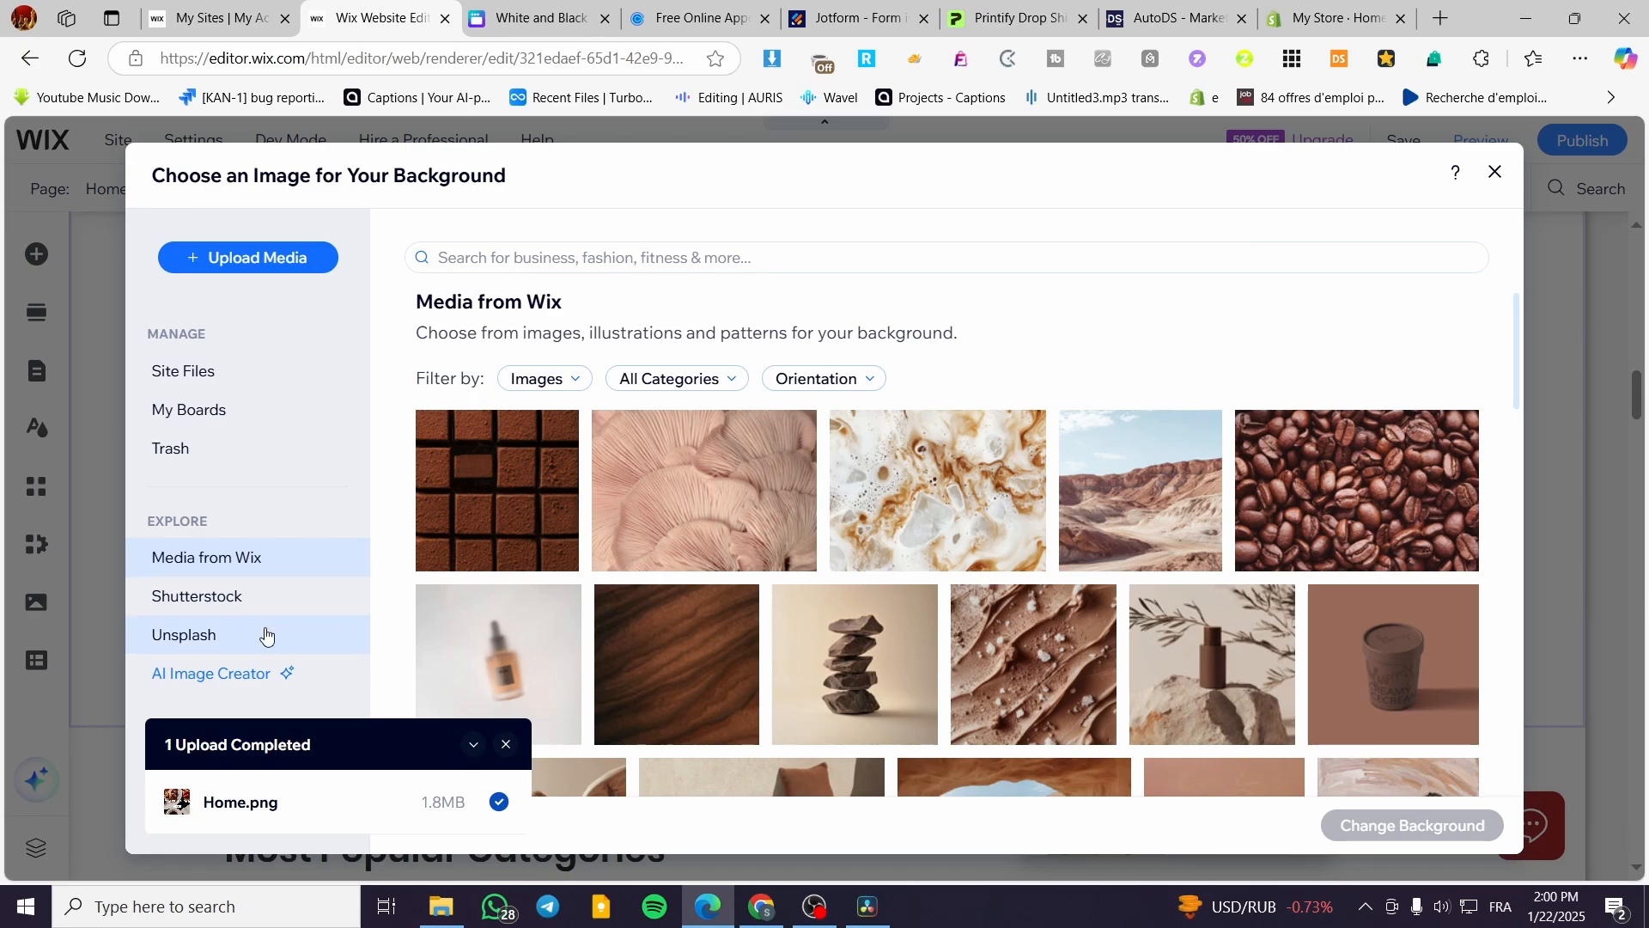
pyautogui.click(221, 421)
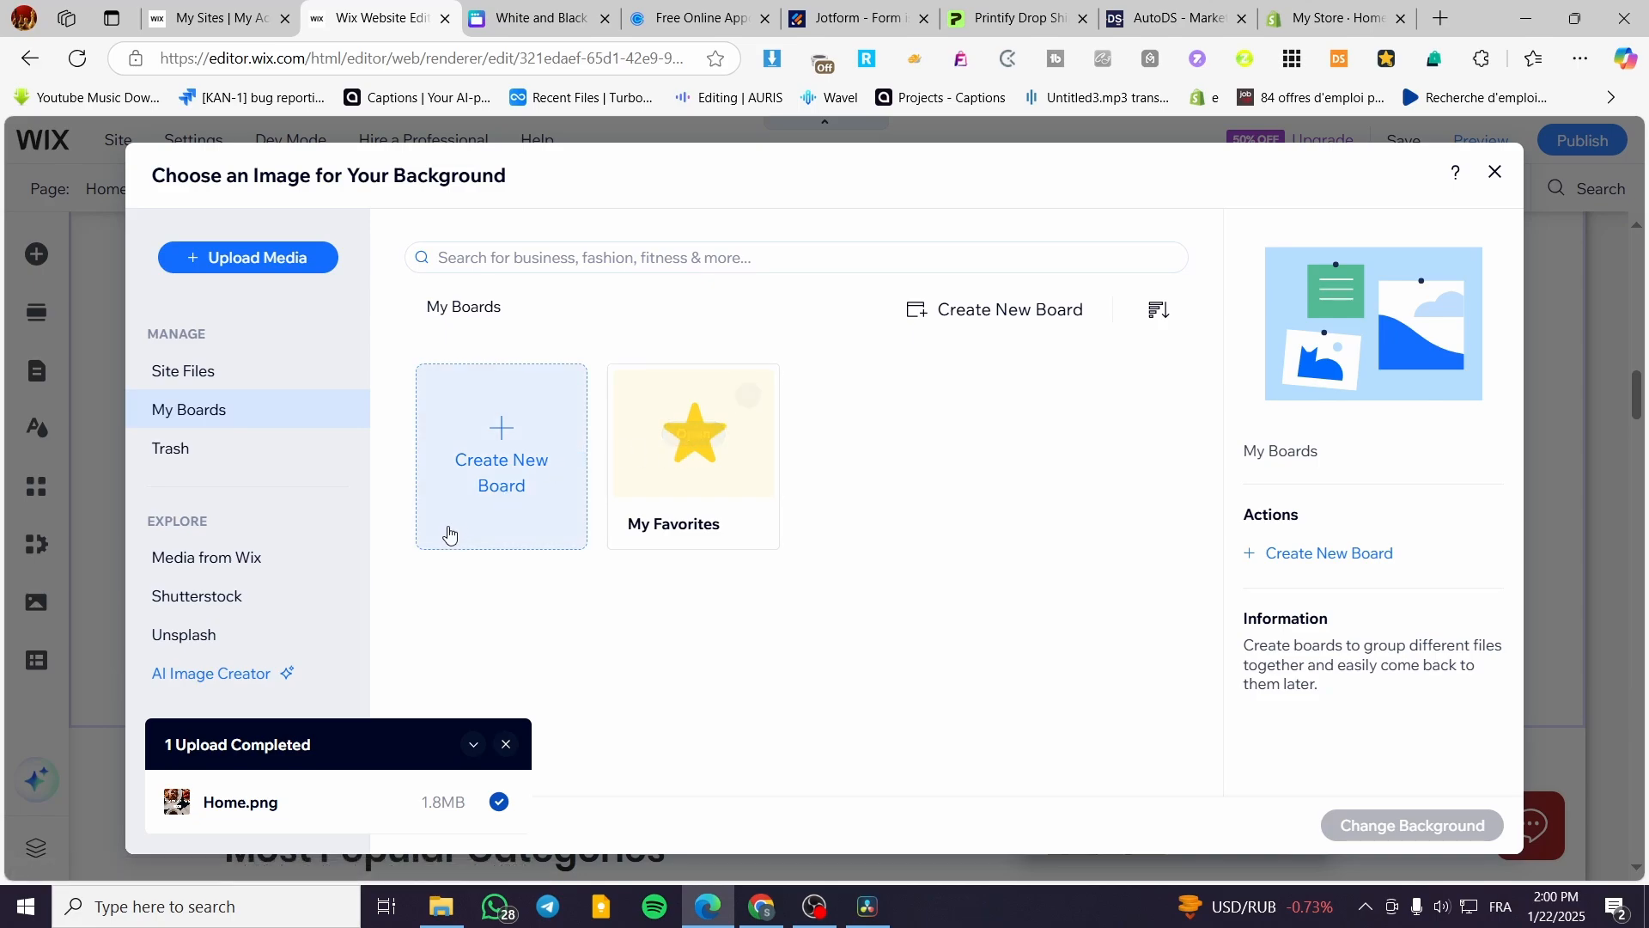
pyautogui.click(247, 371)
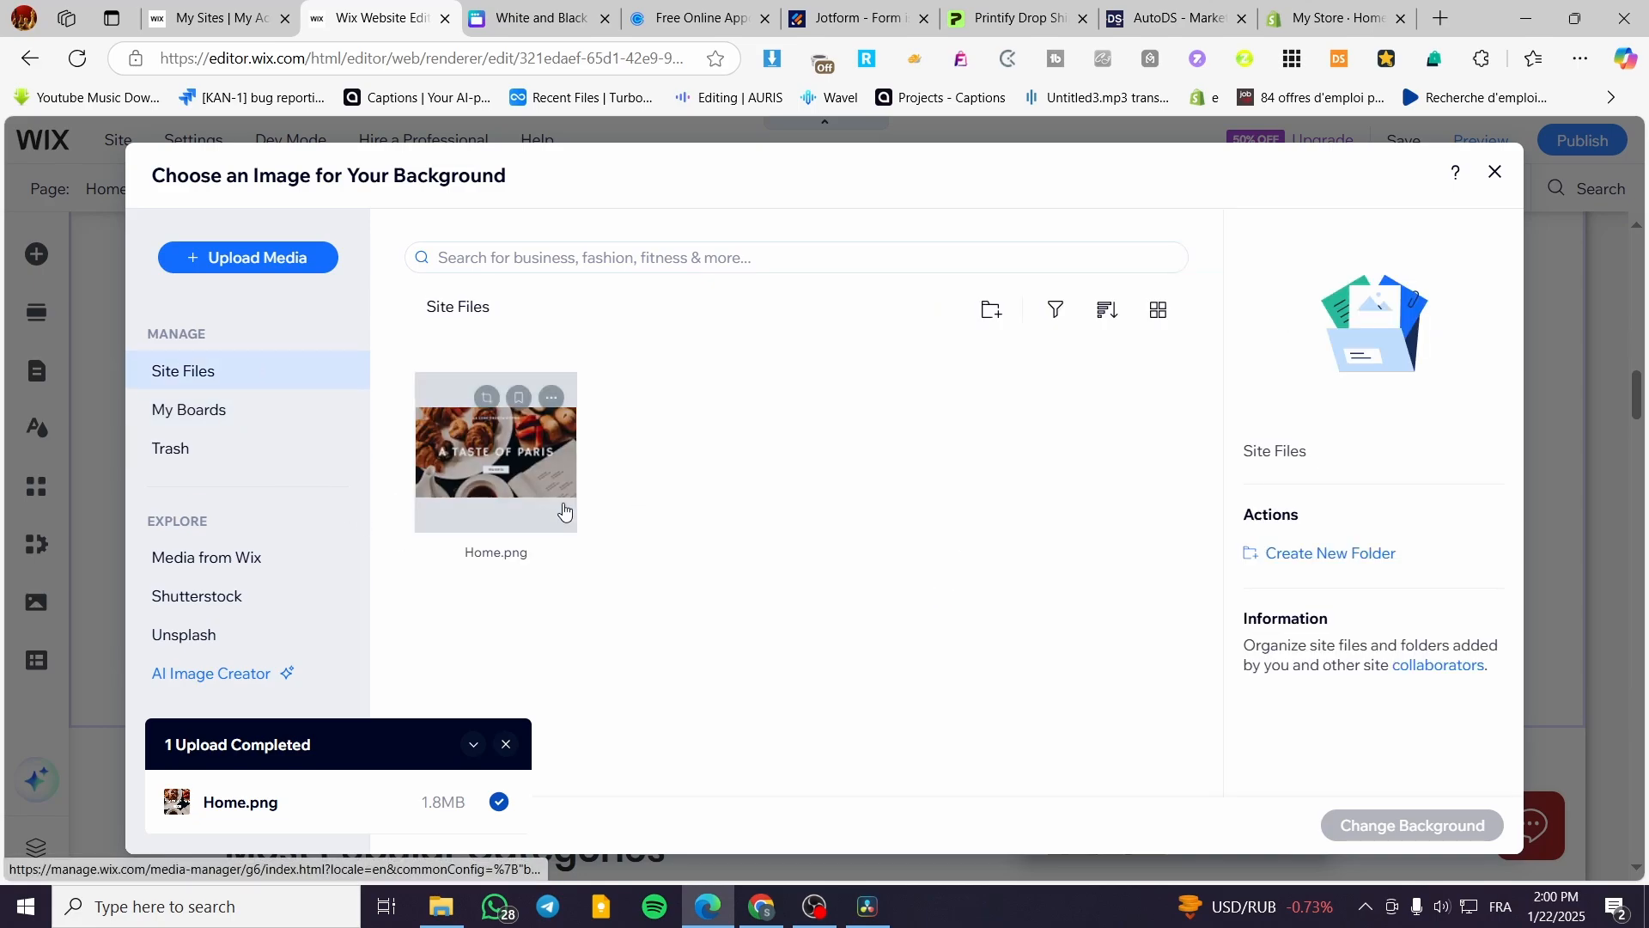
pyautogui.click(504, 475)
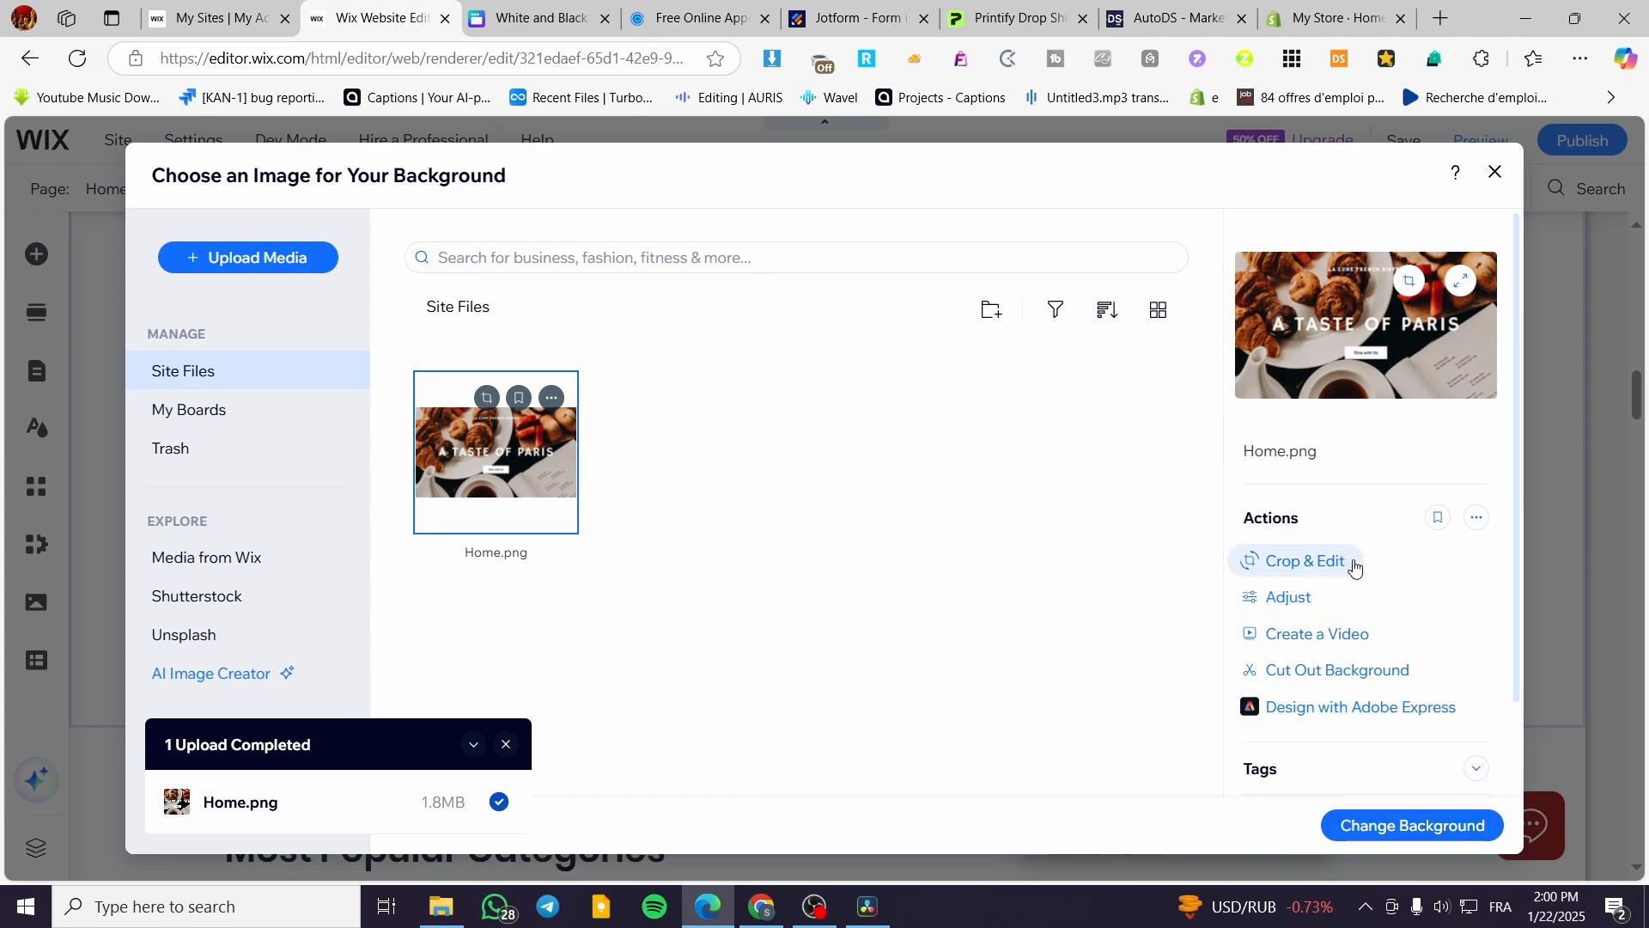
pyautogui.click(1498, 173)
pyautogui.click(1303, 270)
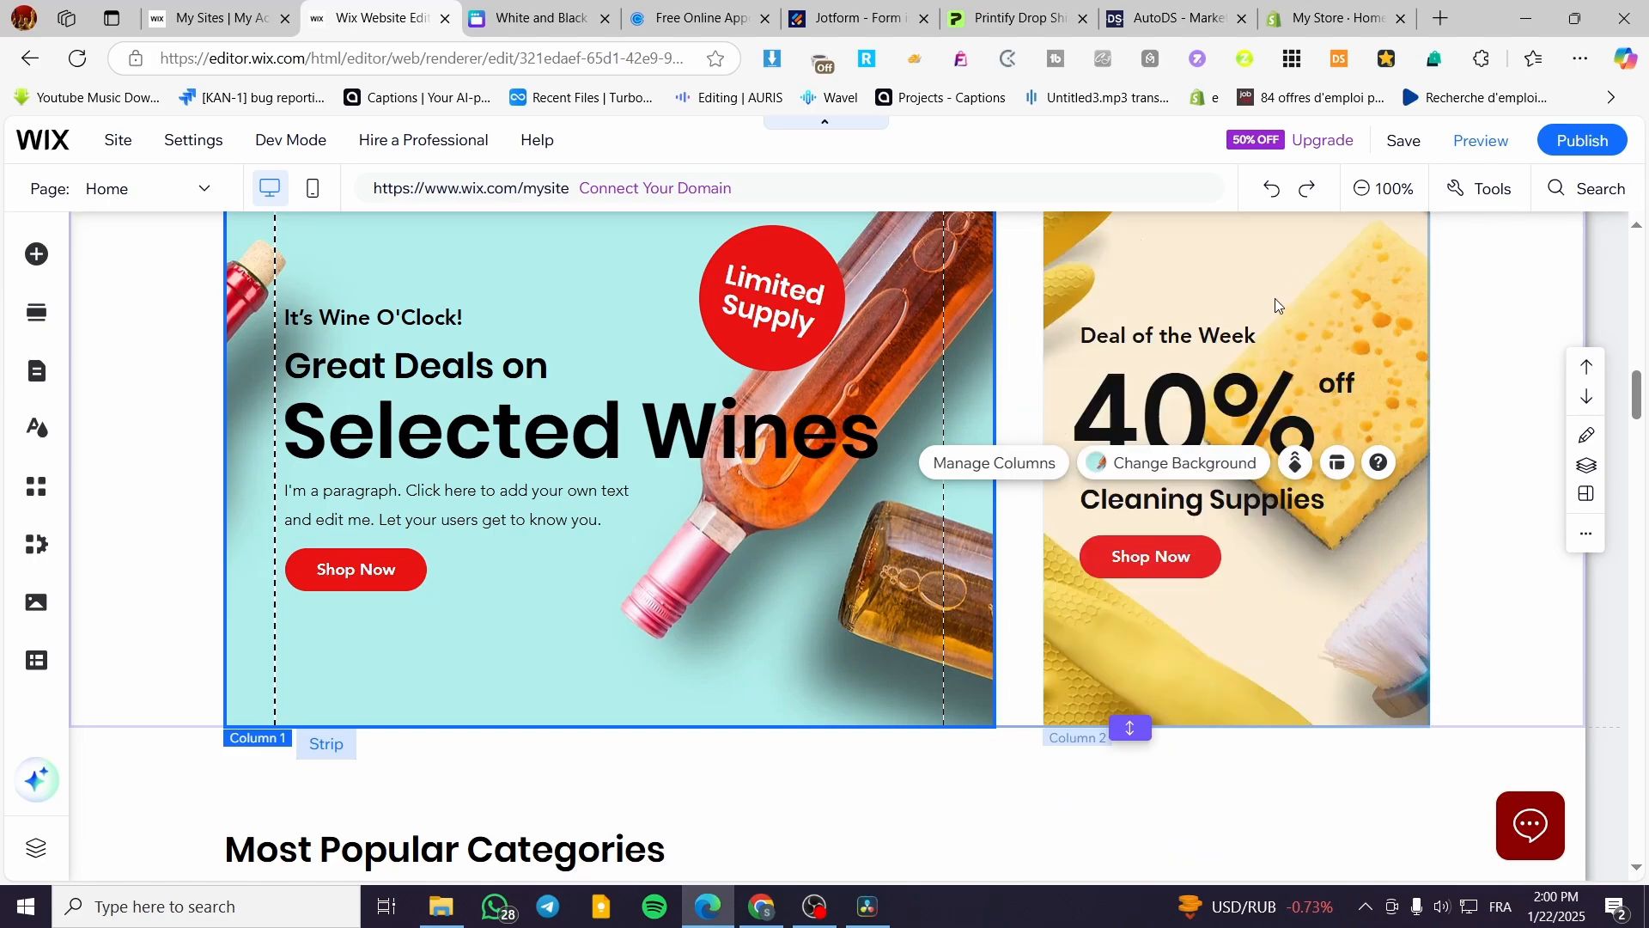
# Look over the Most Popular Categories, Start Your Cart and Shop With Us on the Go sections of the home page
pyautogui.scroll(-7, 902, 670)
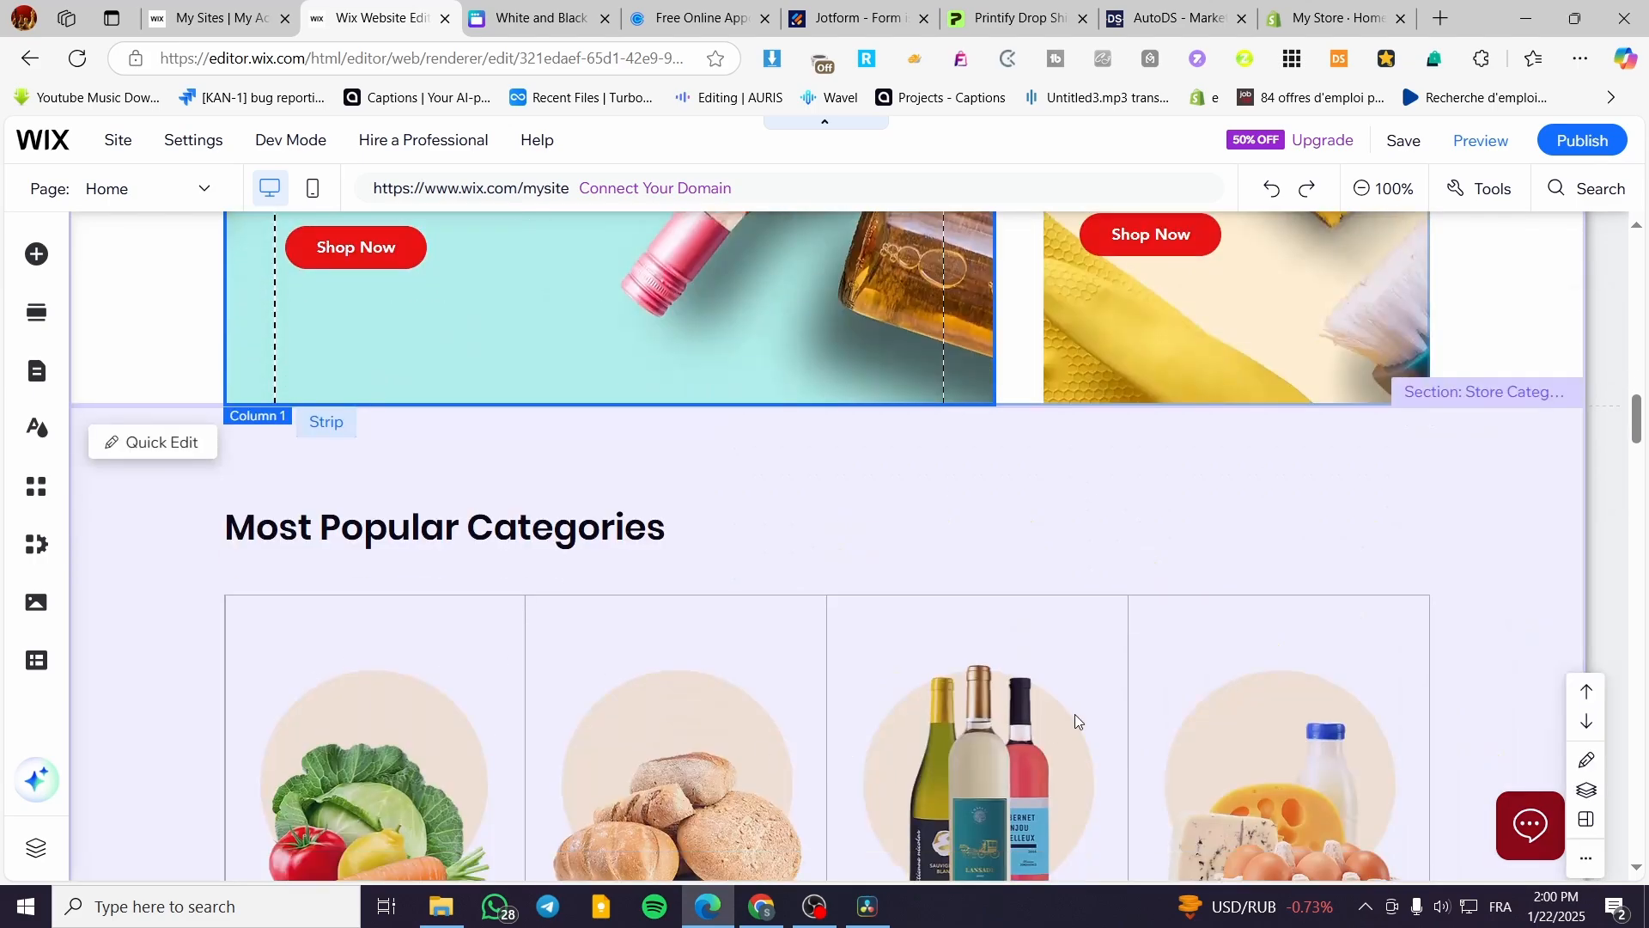
pyautogui.scroll(-5, 395, 610)
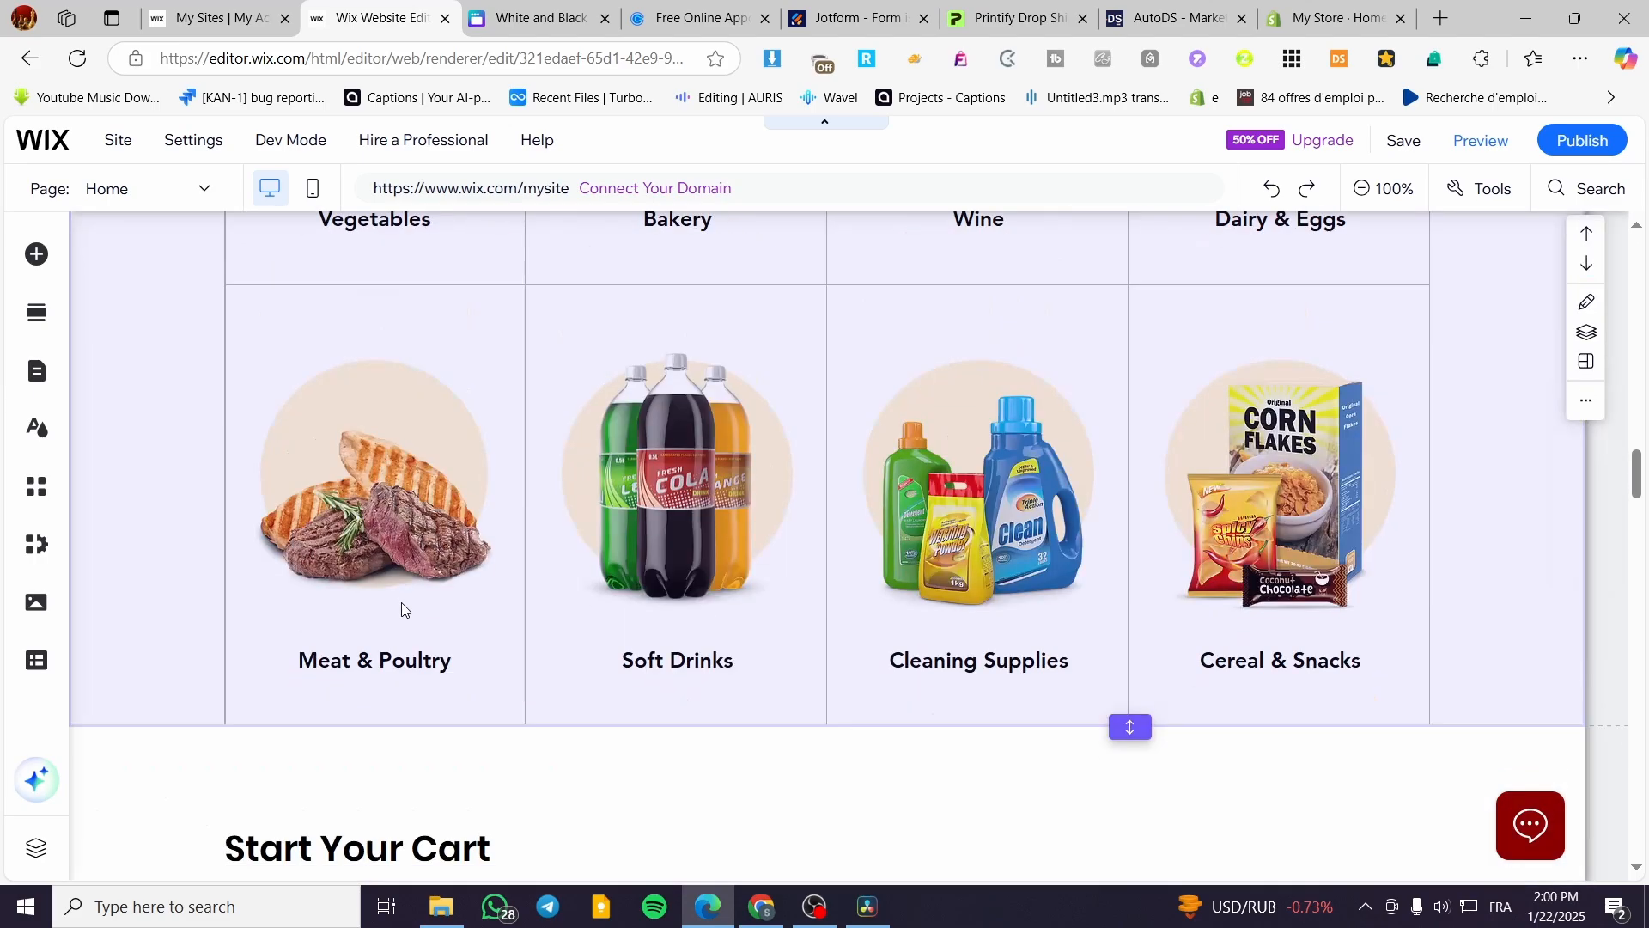
pyautogui.scroll(-4, 400, 601)
pyautogui.scroll(-4, 1033, 490)
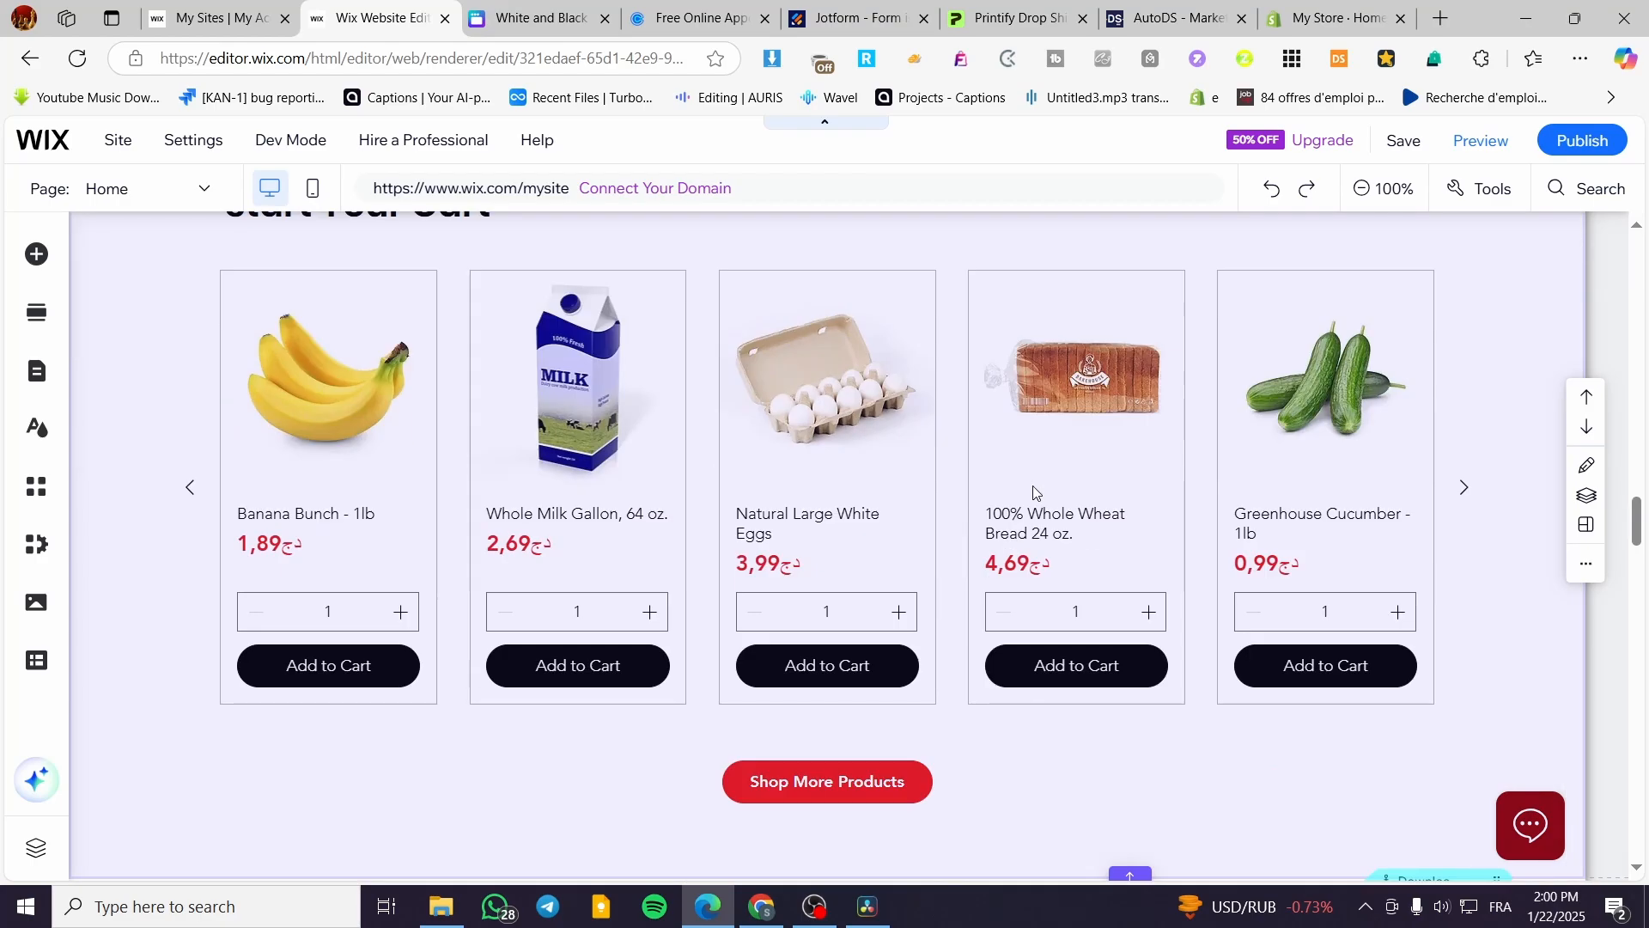
pyautogui.scroll(-9, 1356, 563)
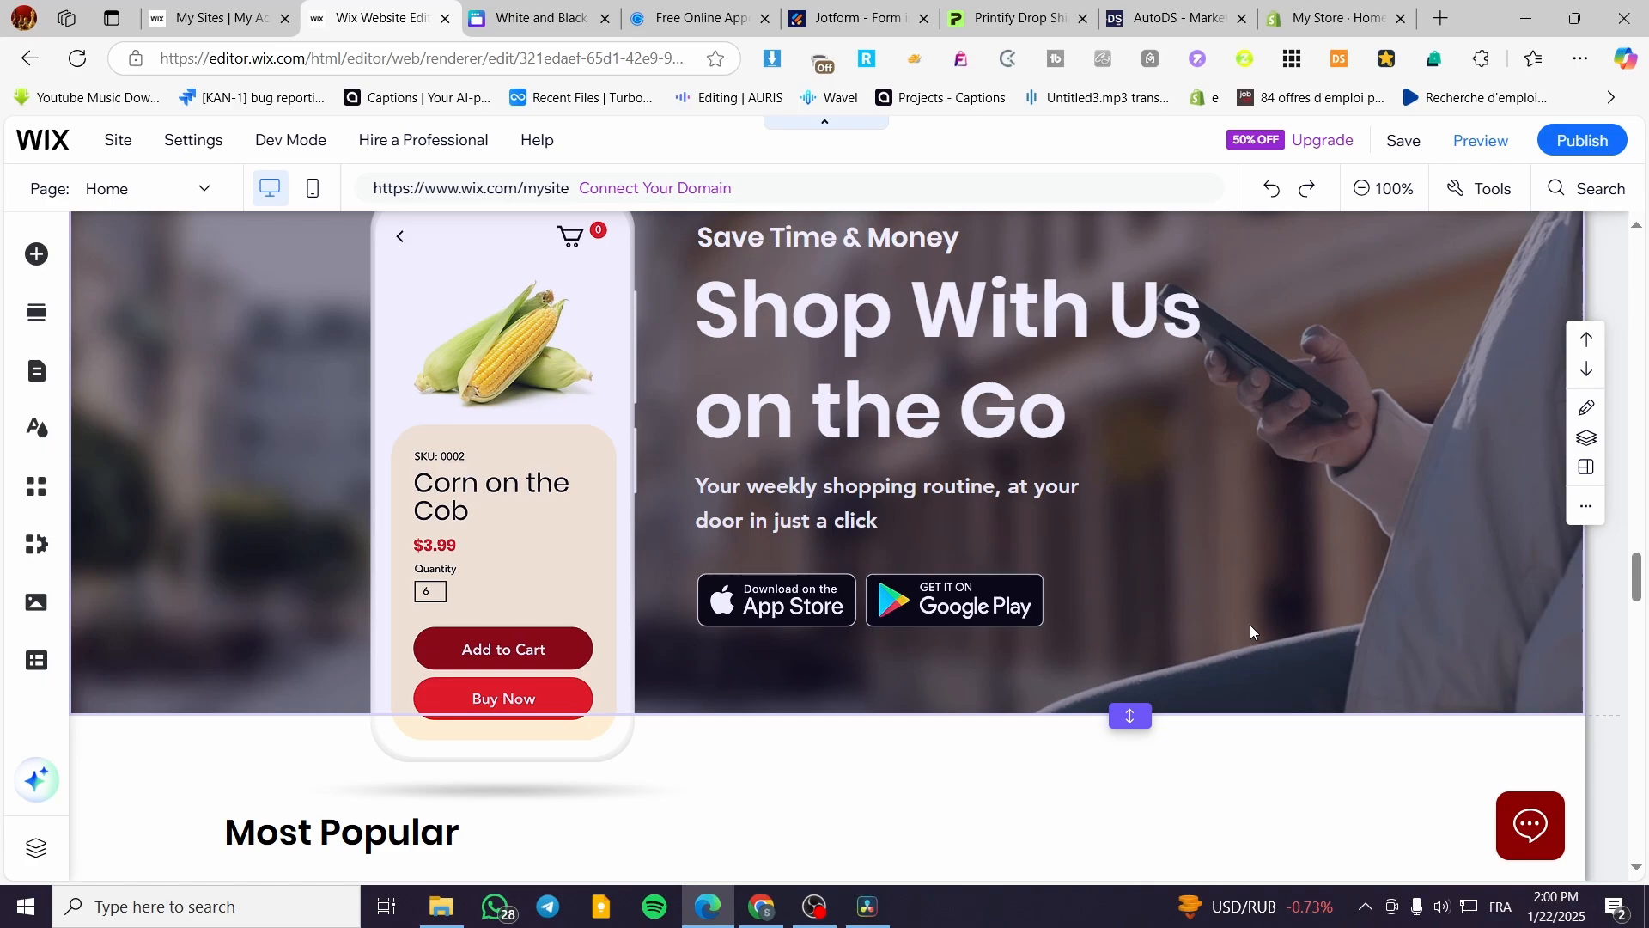
# Switch to Canva, return to its home page and look through the recent designs
pyautogui.click(566, 10)
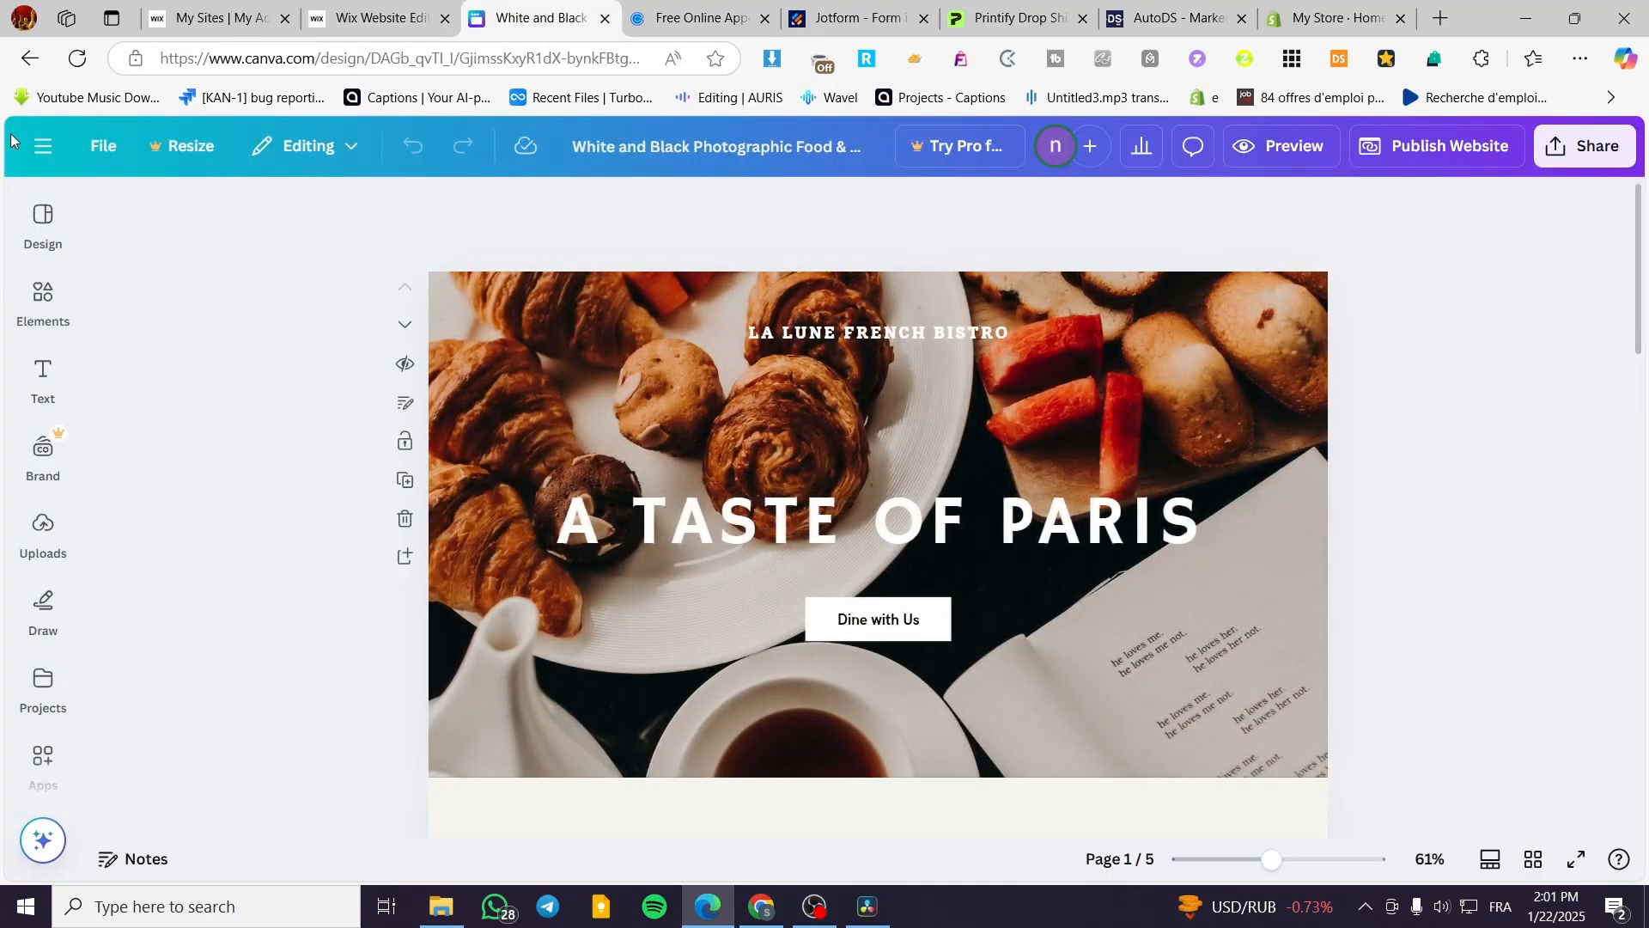
pyautogui.moveTo(127, 154)
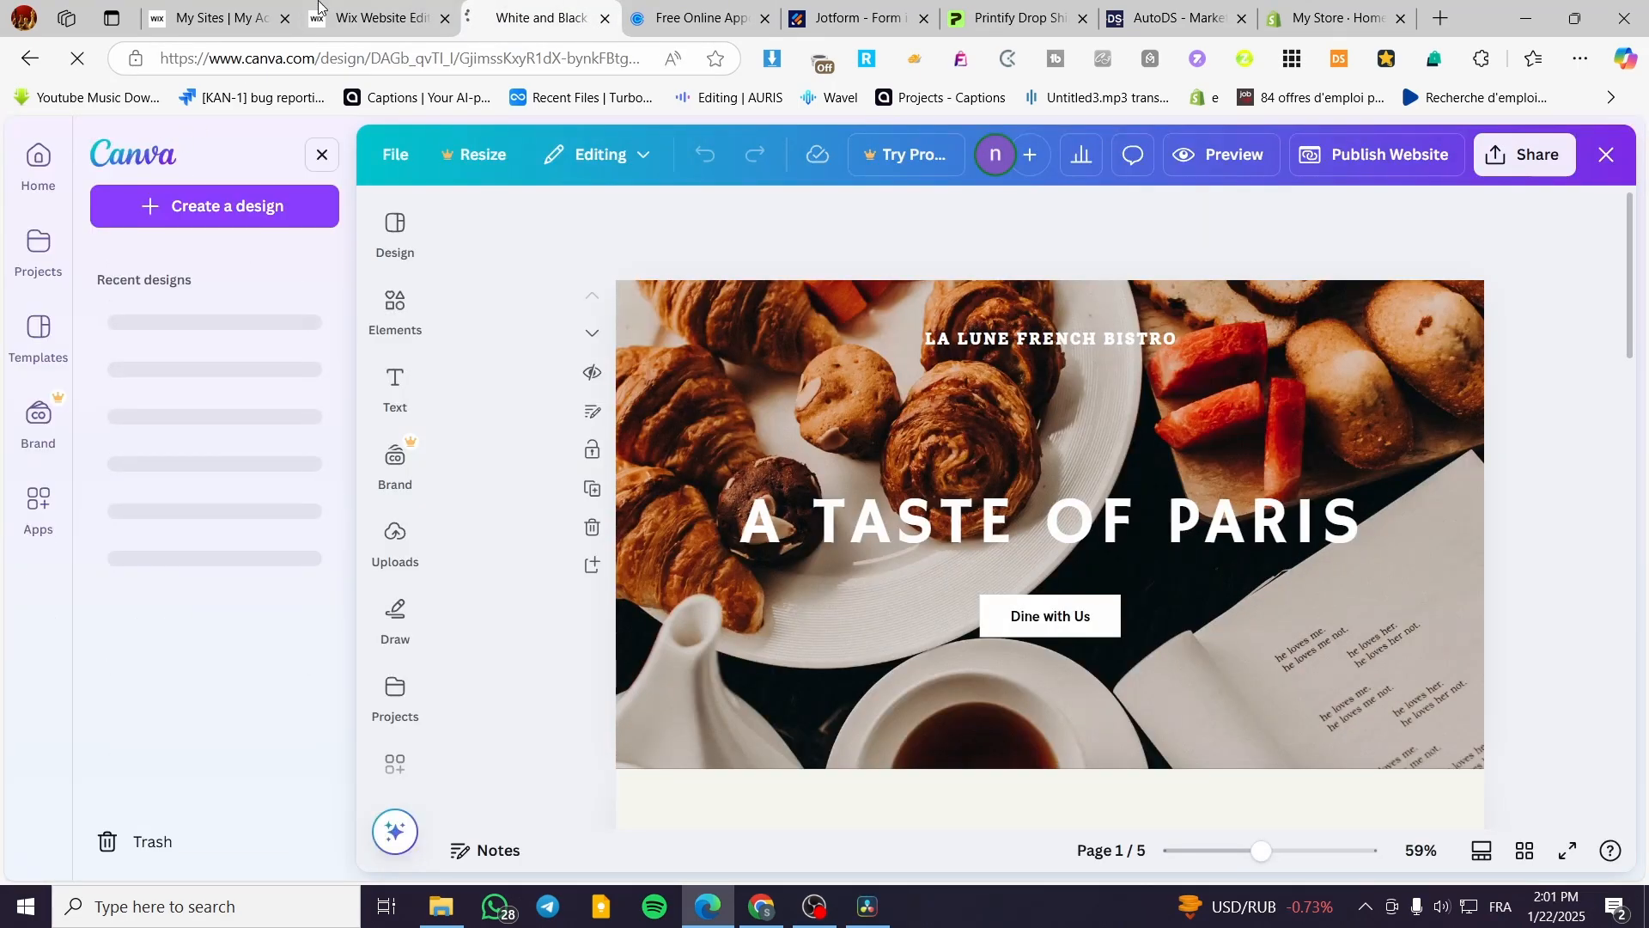
pyautogui.click(127, 155)
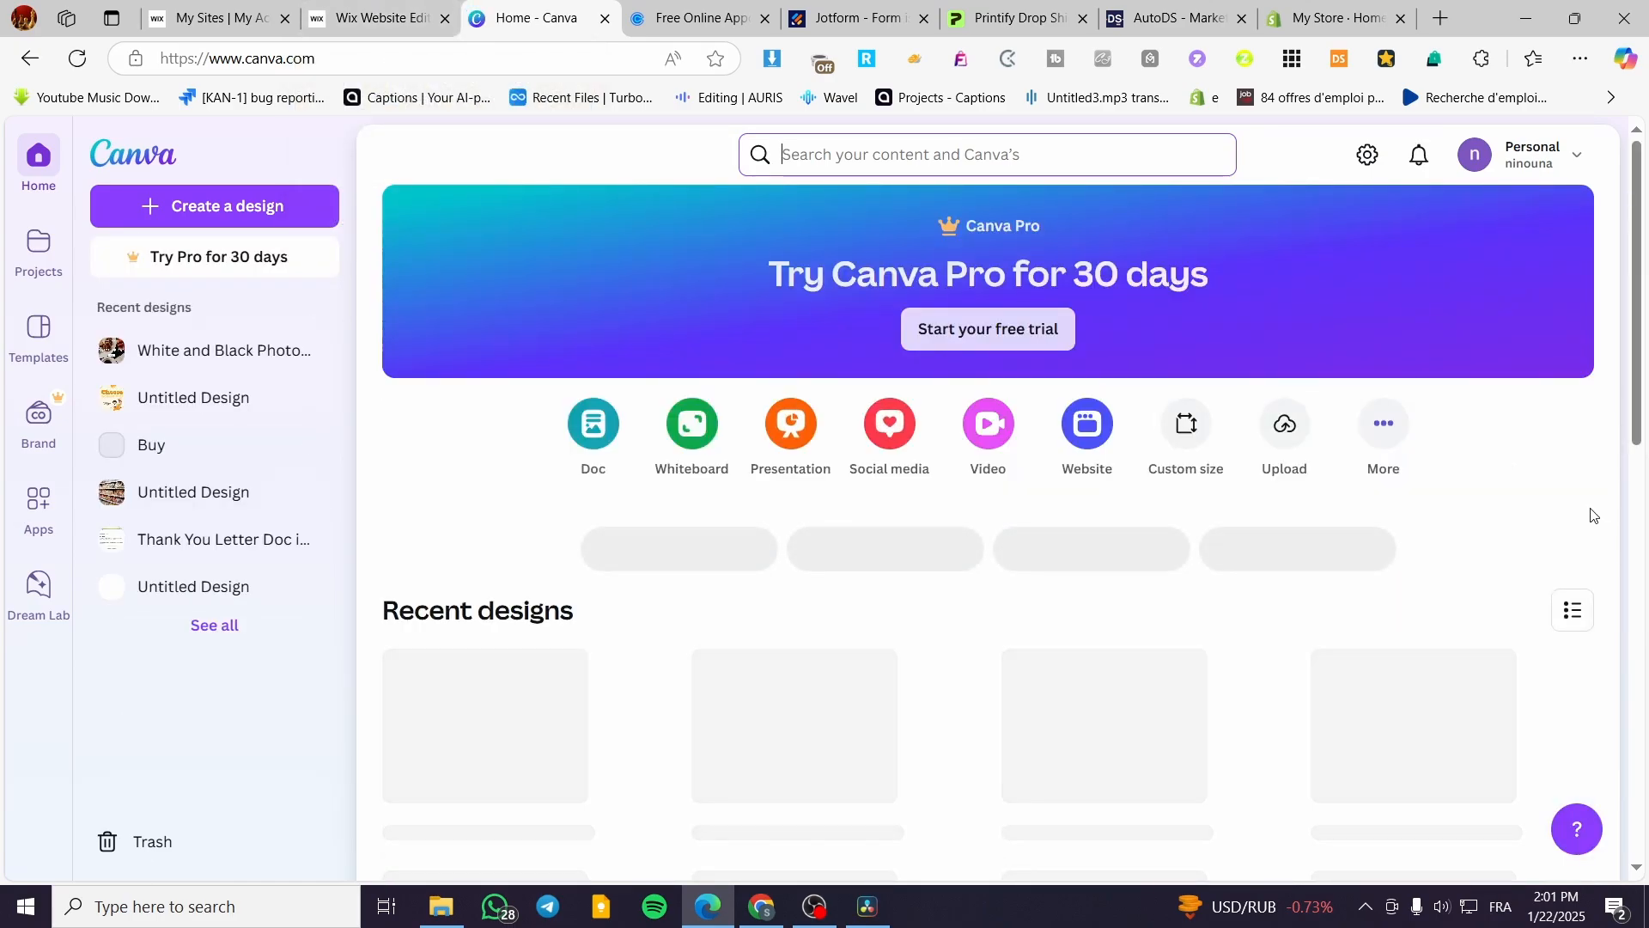
pyautogui.scroll(-6, 1555, 514)
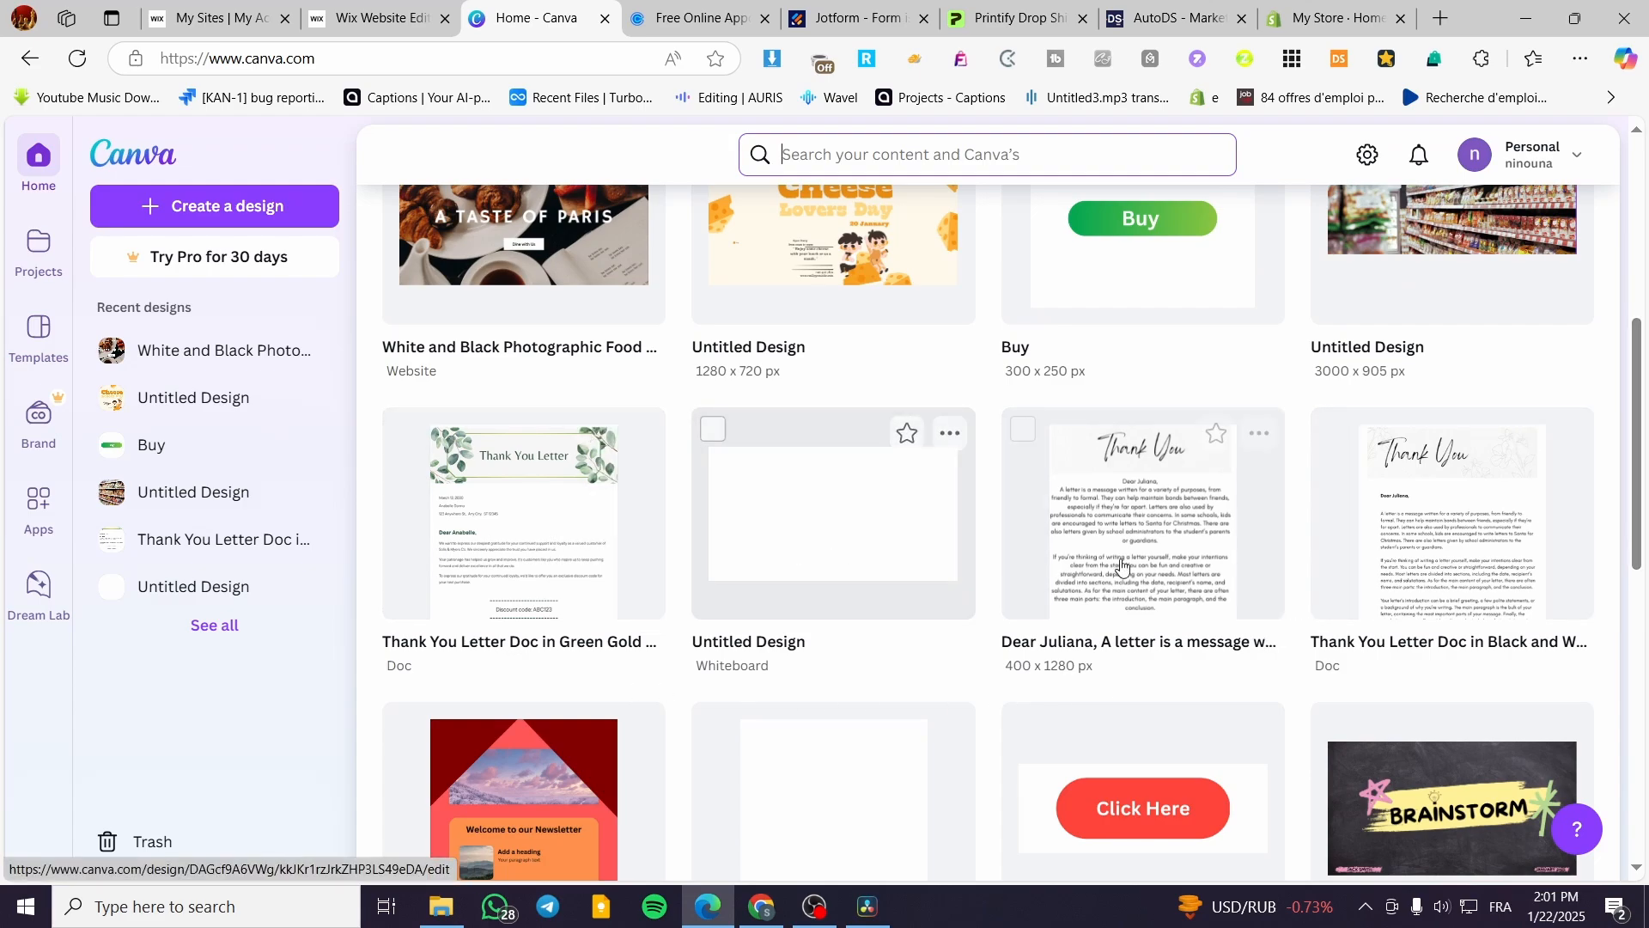
pyautogui.scroll(-2, 859, 515)
pyautogui.scroll(-2, 569, 572)
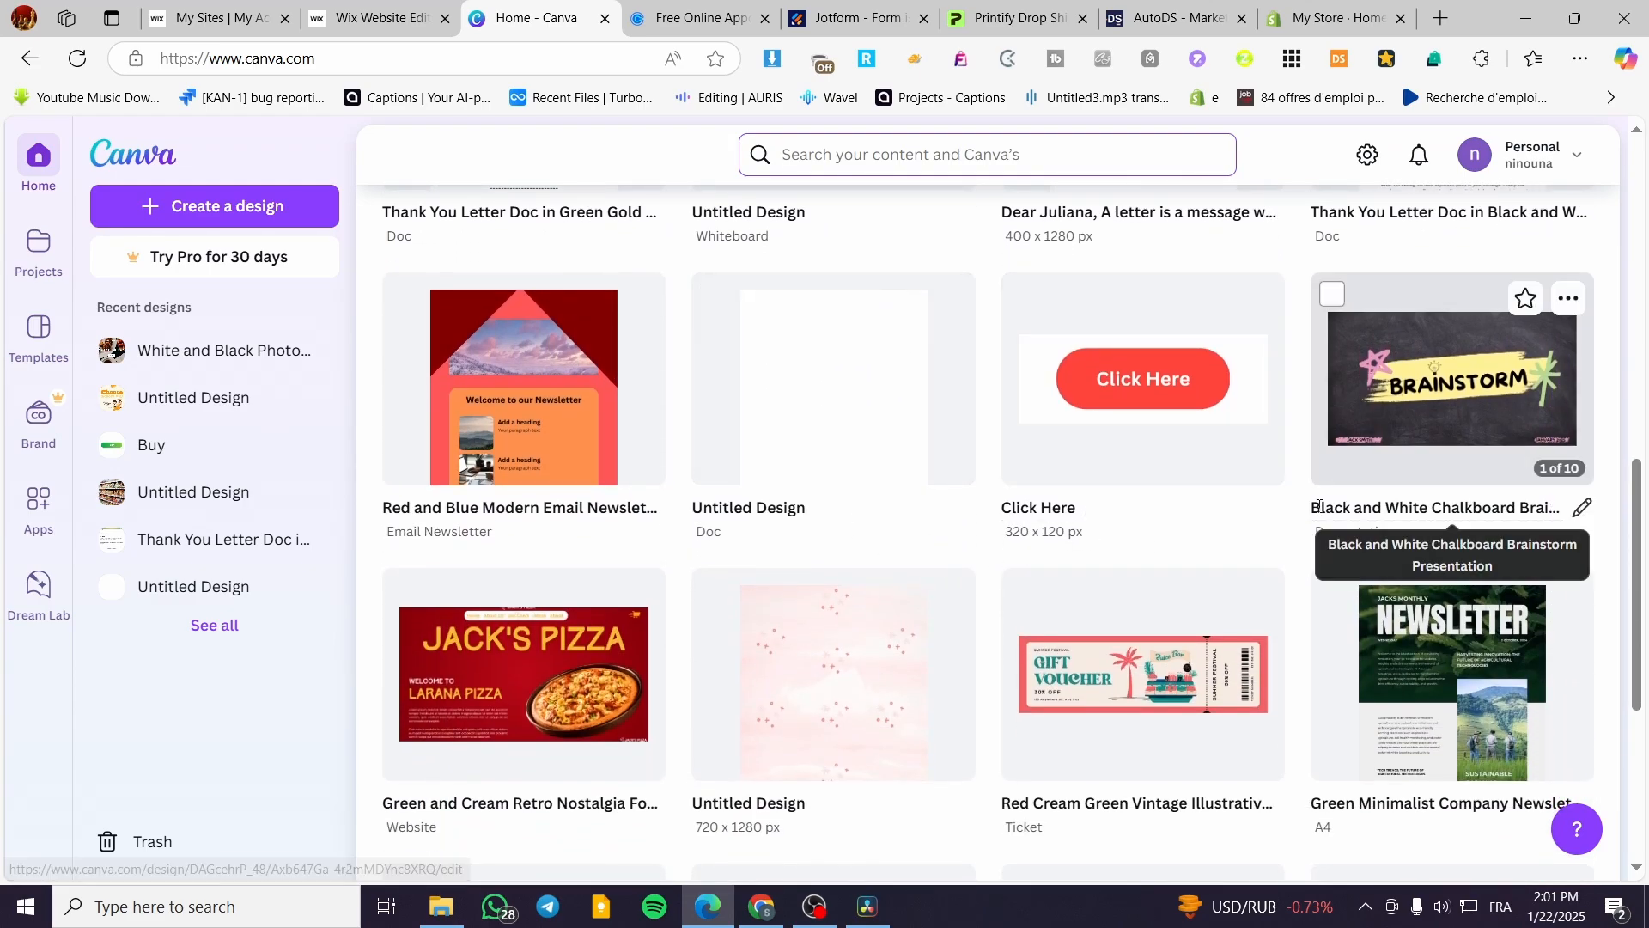
# Open the Black and White Chalkboard Brainstorm presentation and view its full list of sharing and publishing options
pyautogui.click(896, 632)
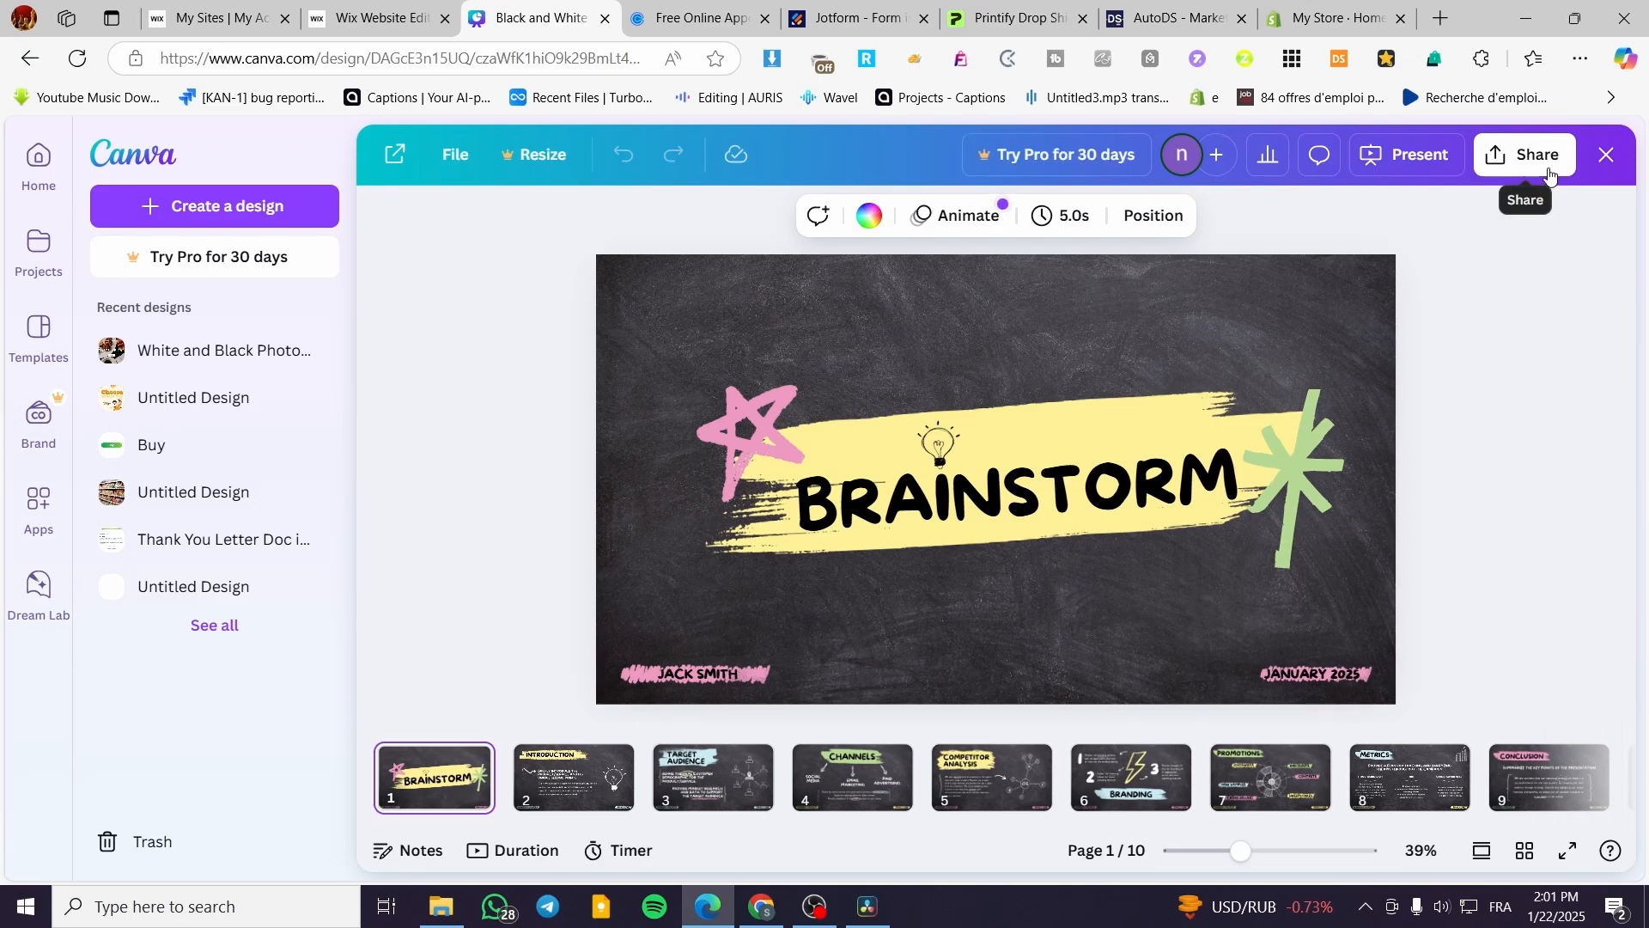
pyautogui.click(1549, 174)
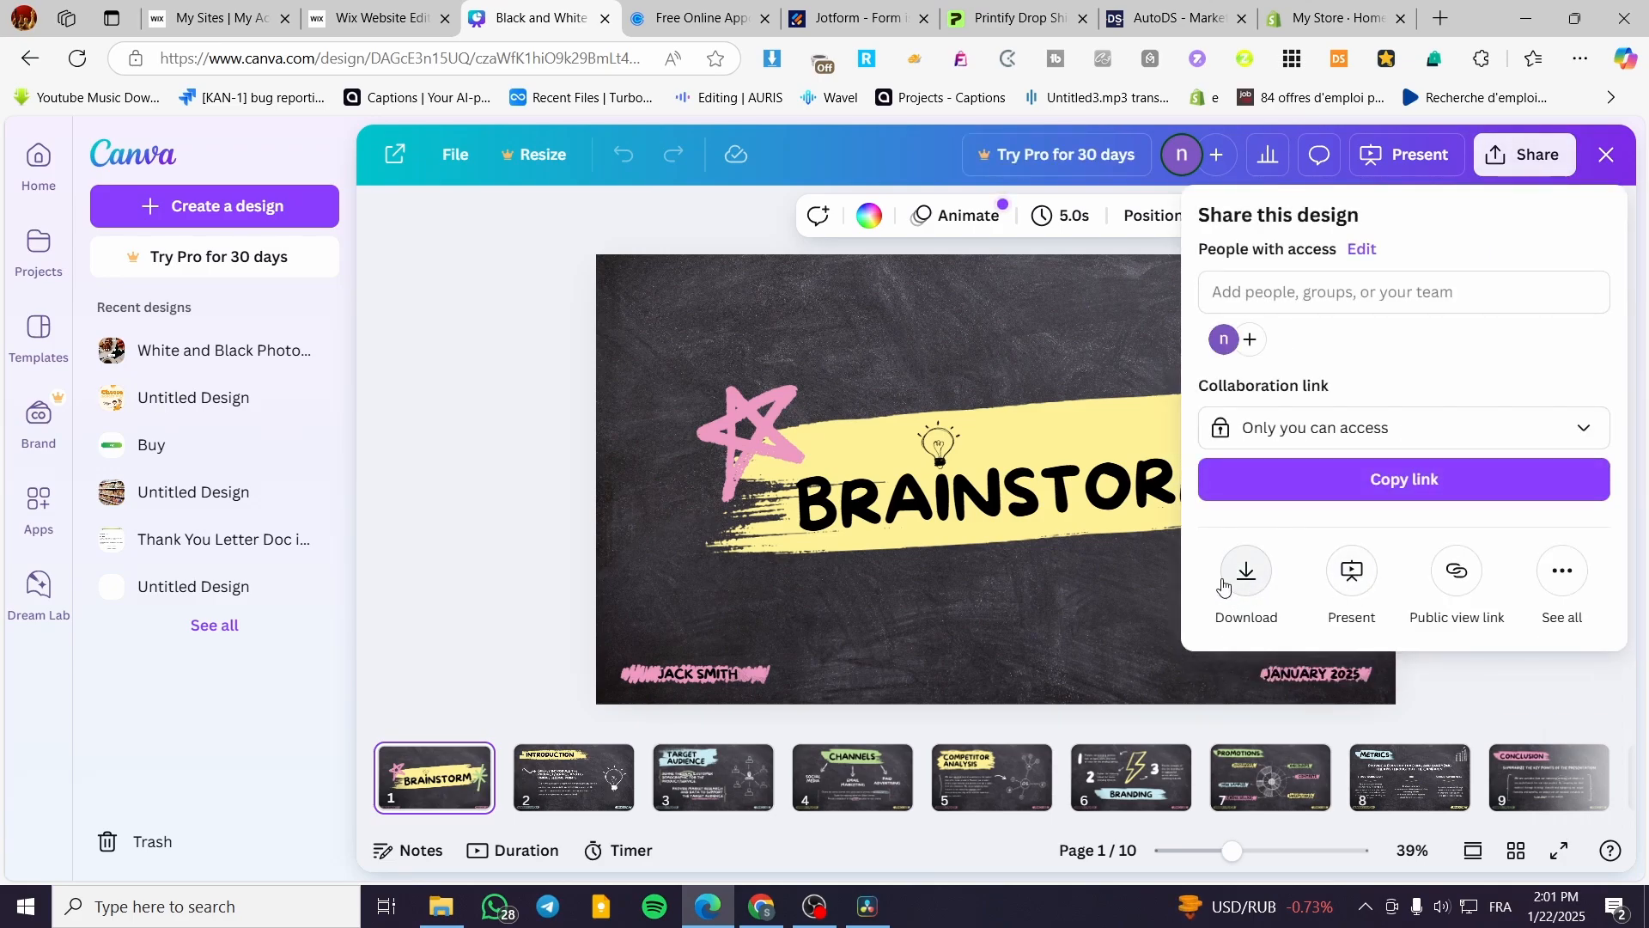
pyautogui.click(1563, 573)
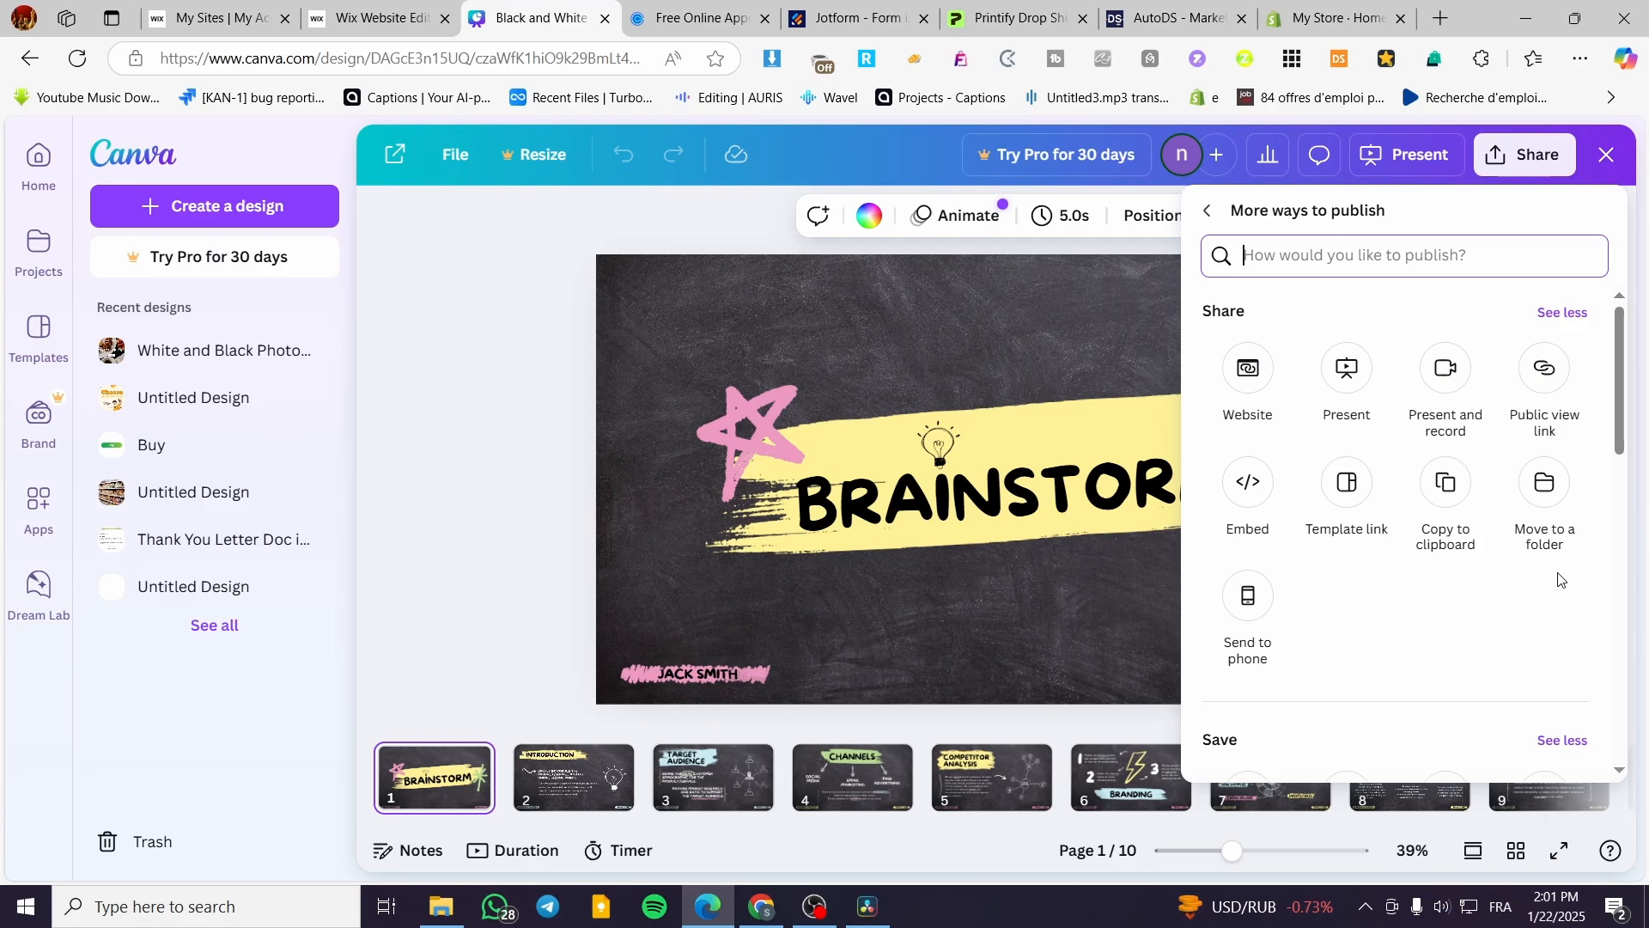
# Create an embed for the Black and White Chalkboard Brainstorm presentation and copy its HTML embed code
pyautogui.click(1247, 482)
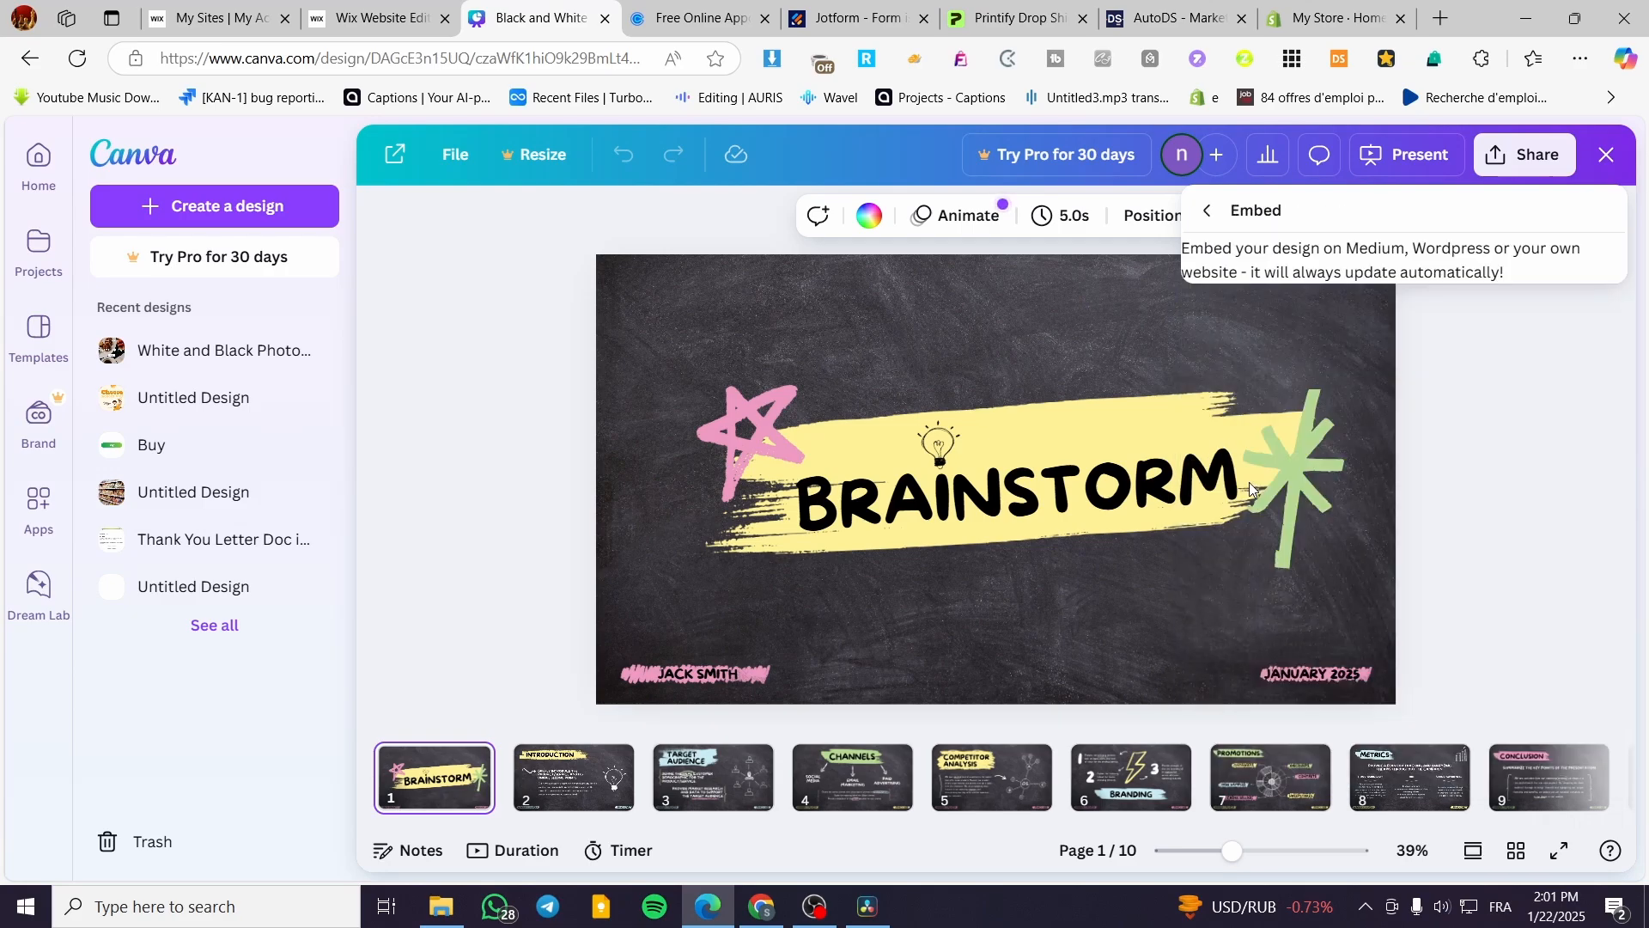
pyautogui.click(1463, 347)
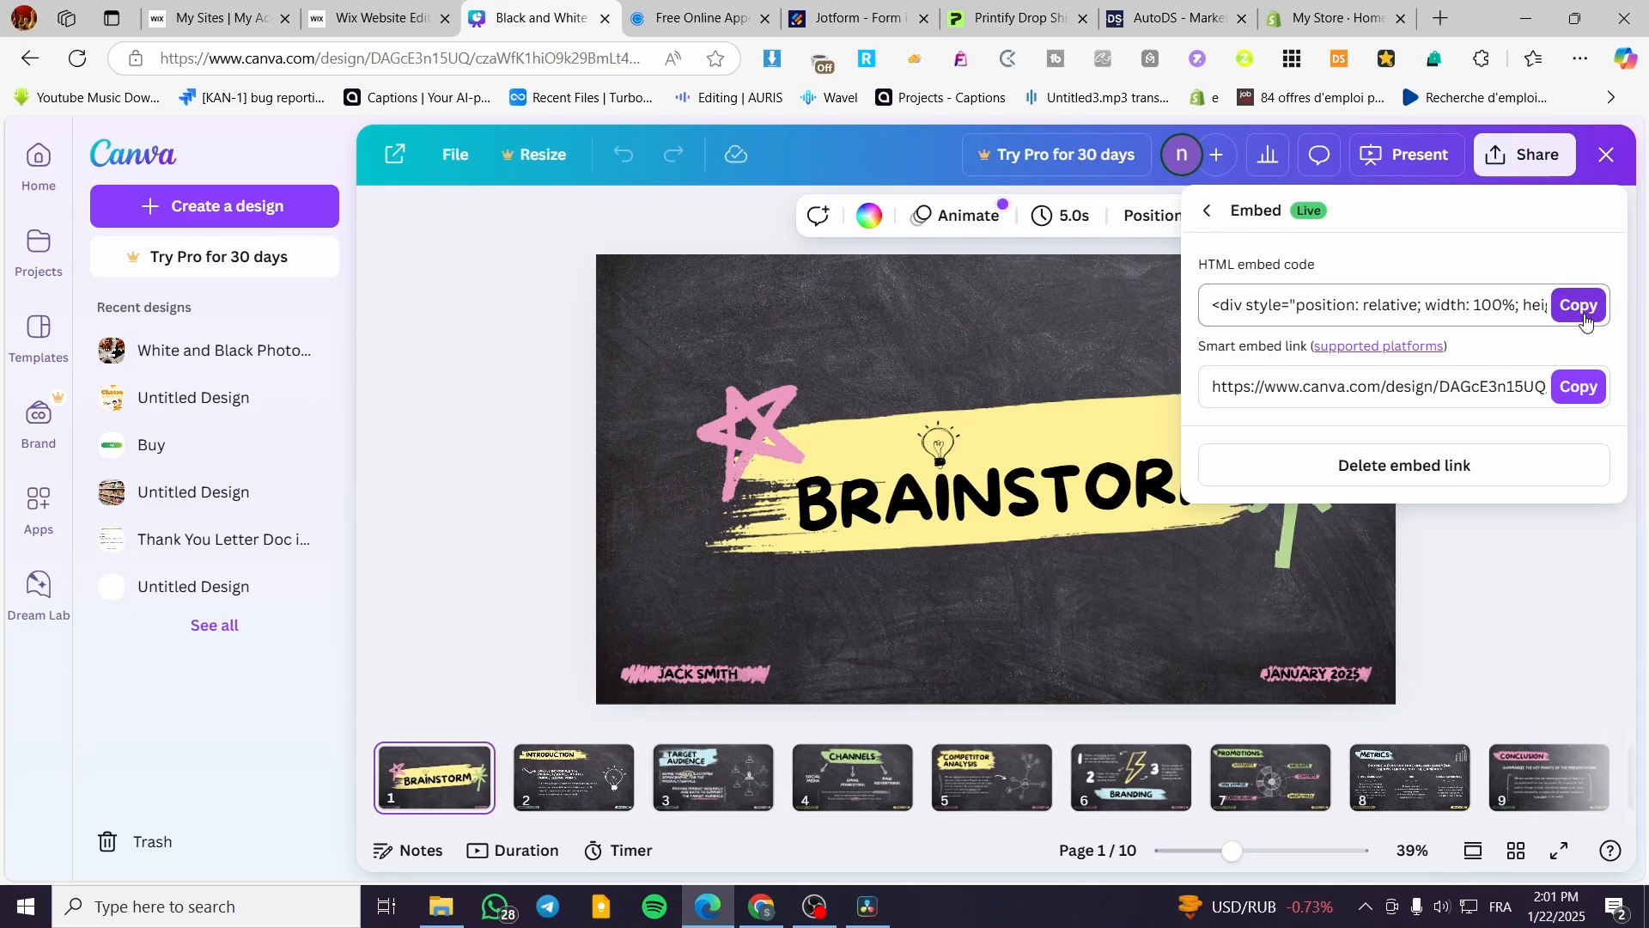
pyautogui.click(1579, 306)
# Switch to the Wix editor and add an Embed HTML element to the empty section above Subscribe & Save
pyautogui.click(371, 18)
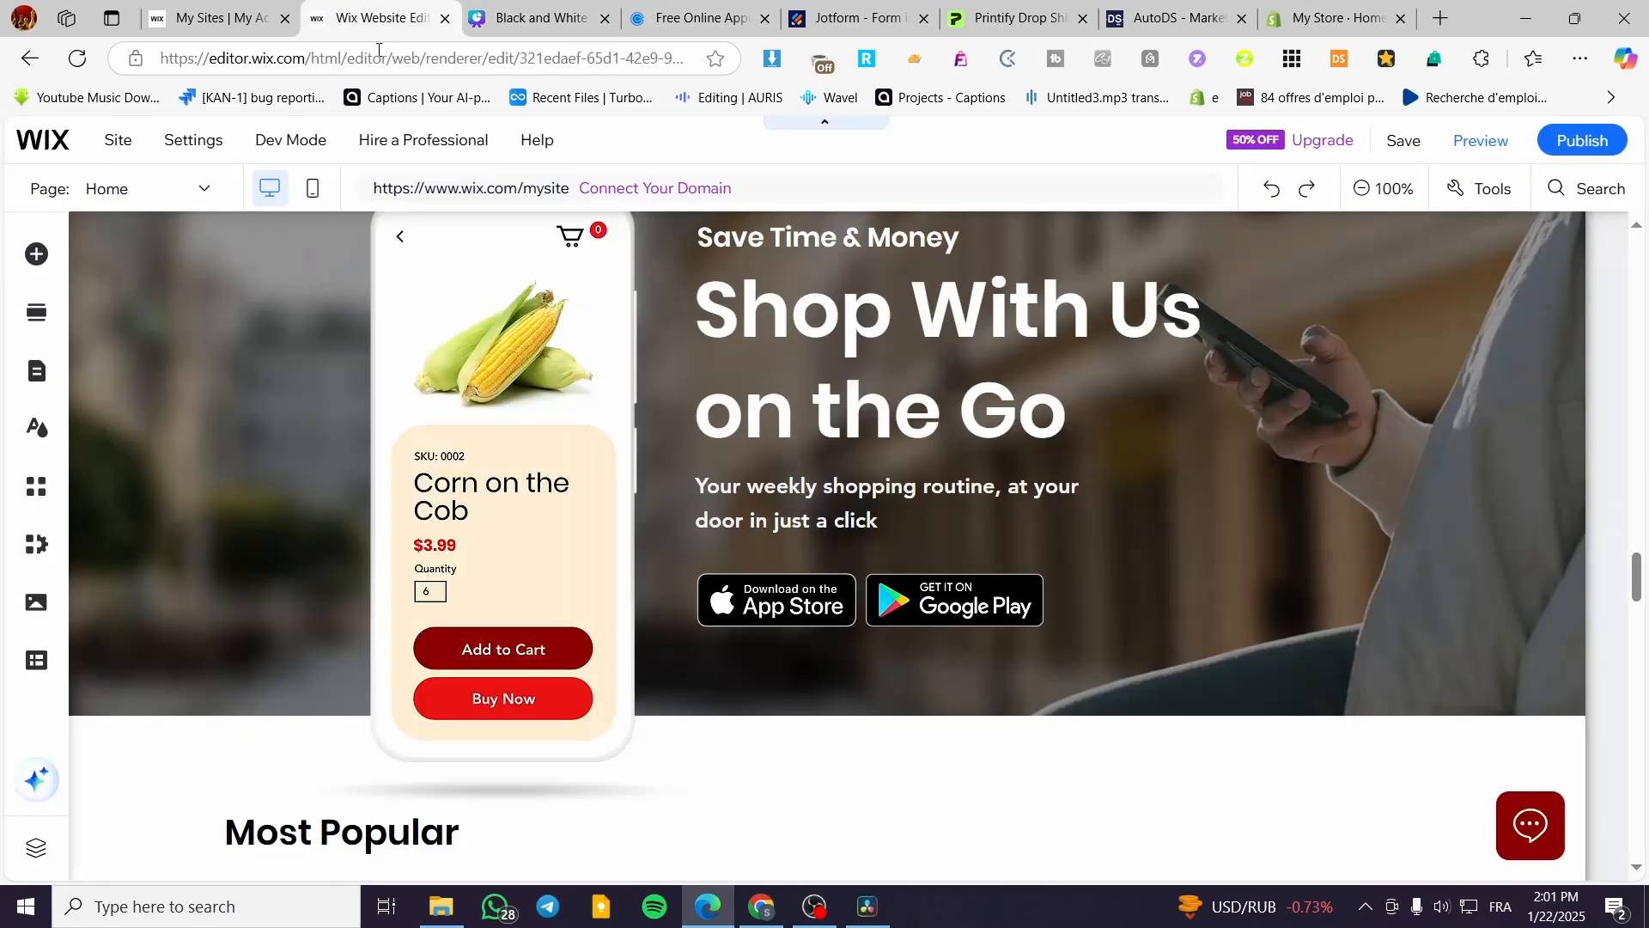
pyautogui.scroll(-5, 672, 517)
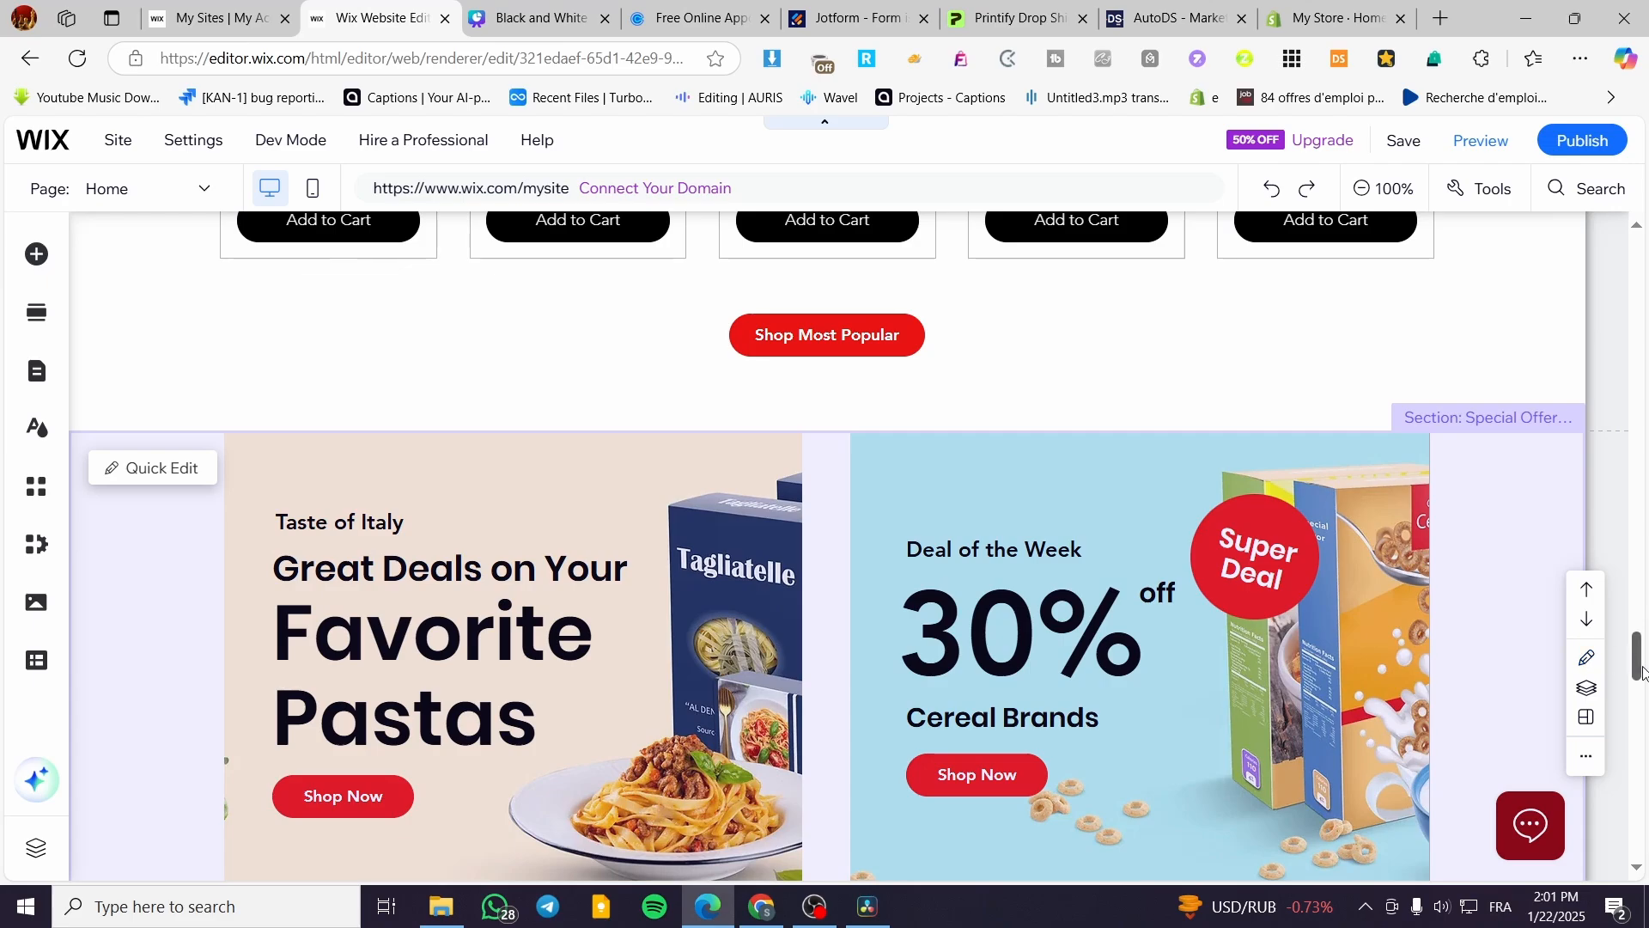
pyautogui.moveTo(1638, 657); pyautogui.dragTo(1639, 779)
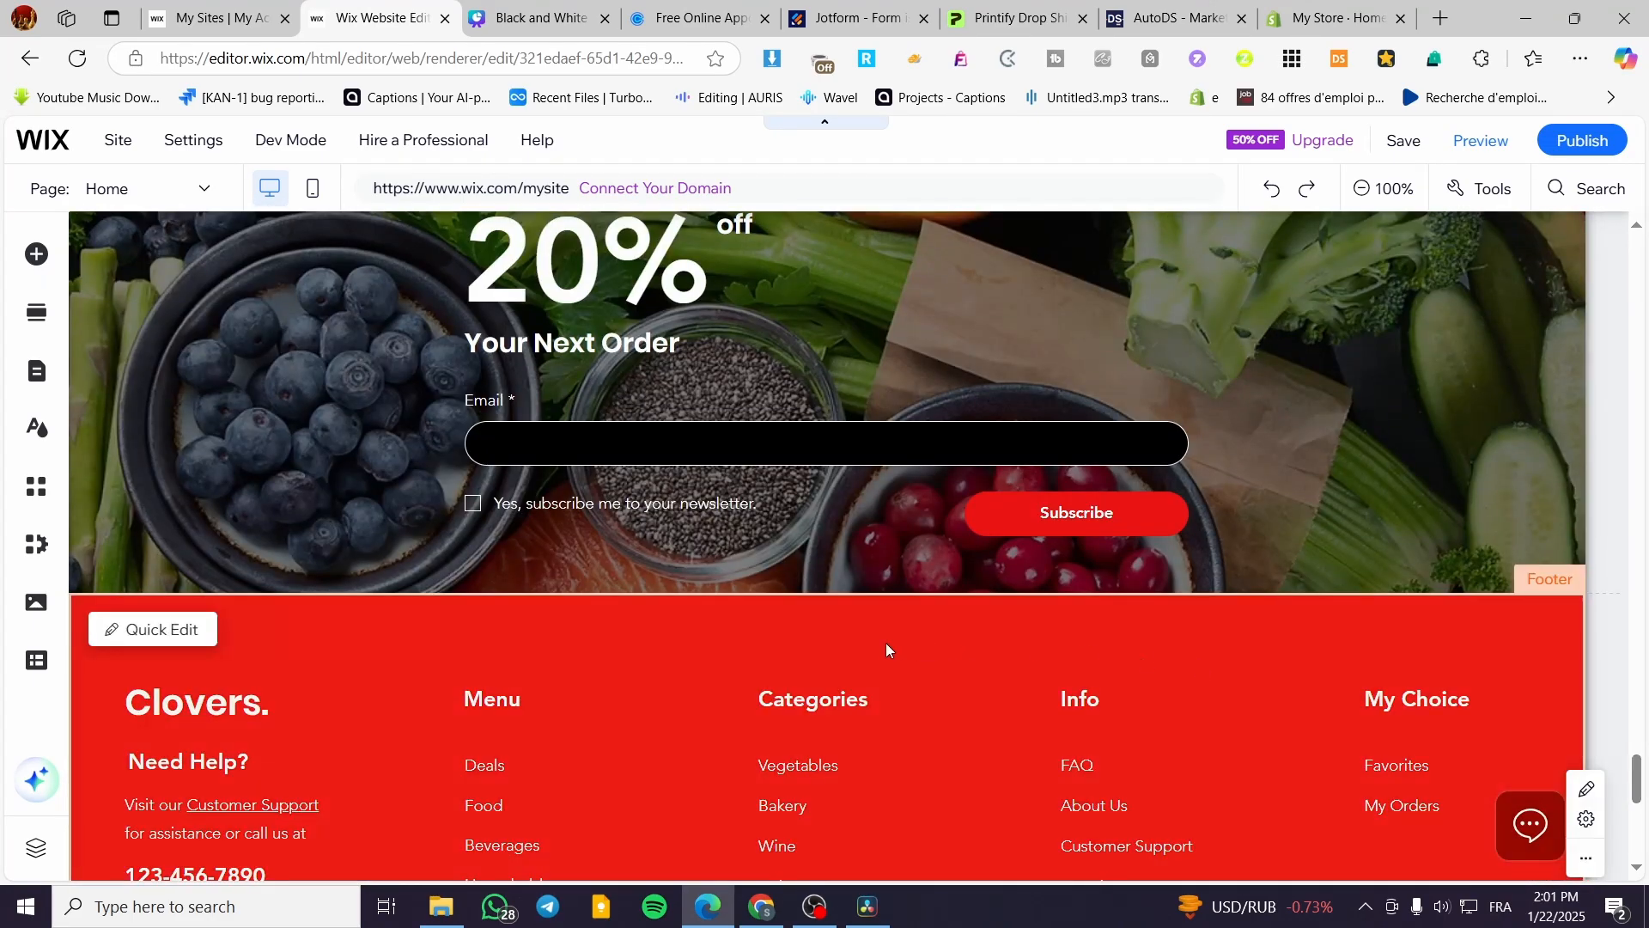
pyautogui.scroll(7, 919, 592)
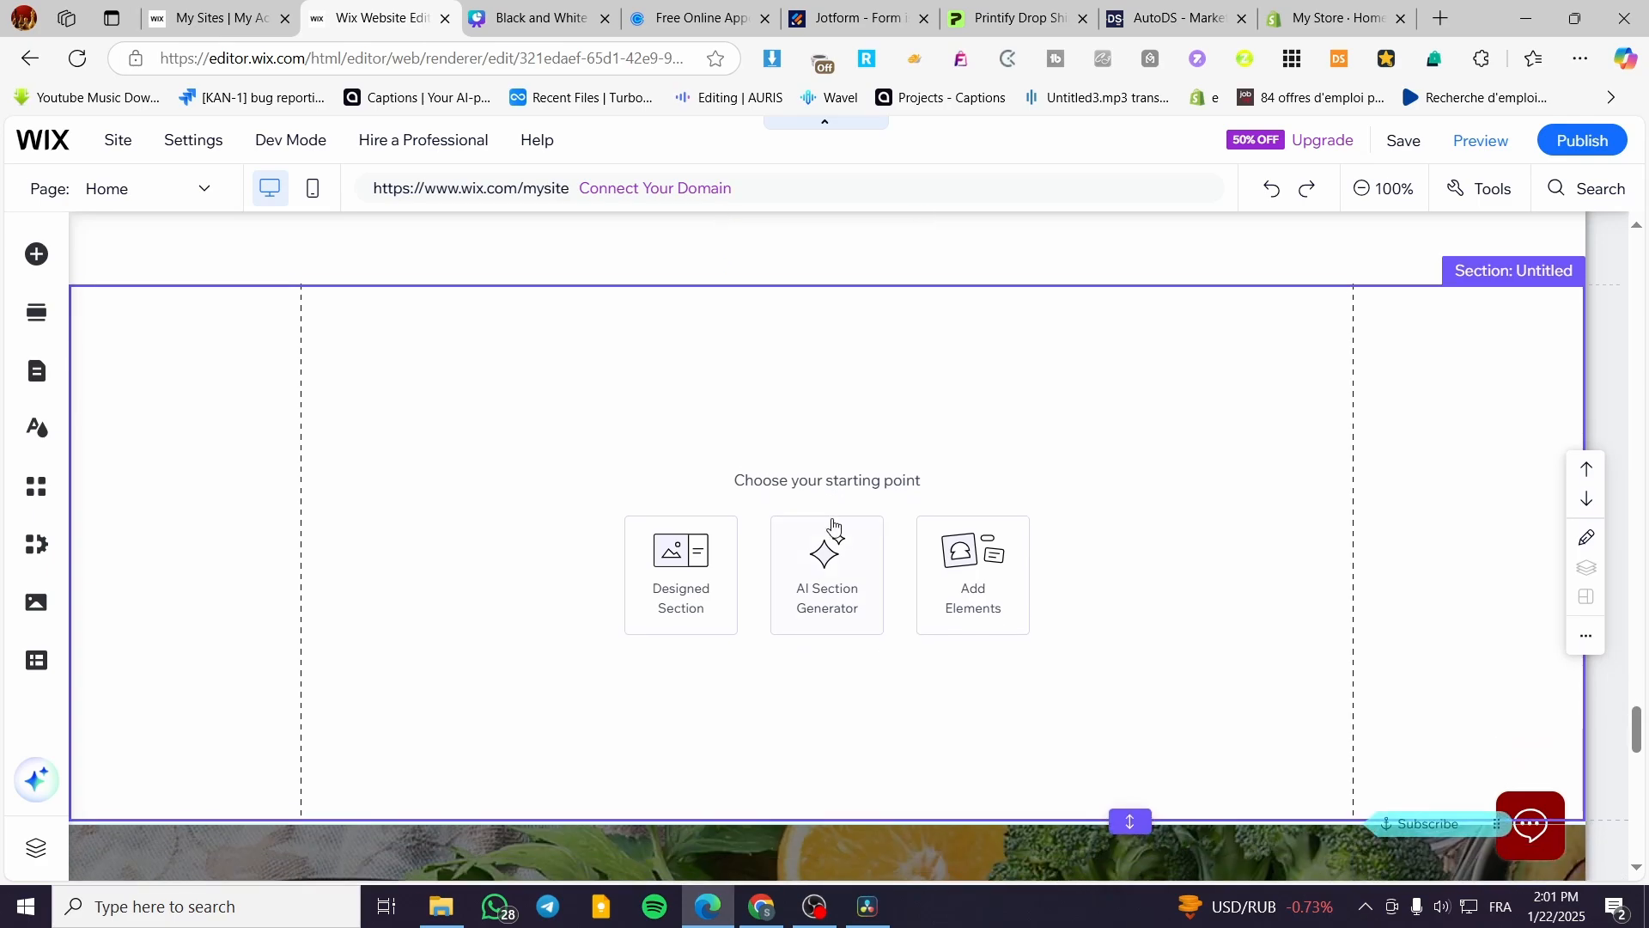
pyautogui.click(37, 255)
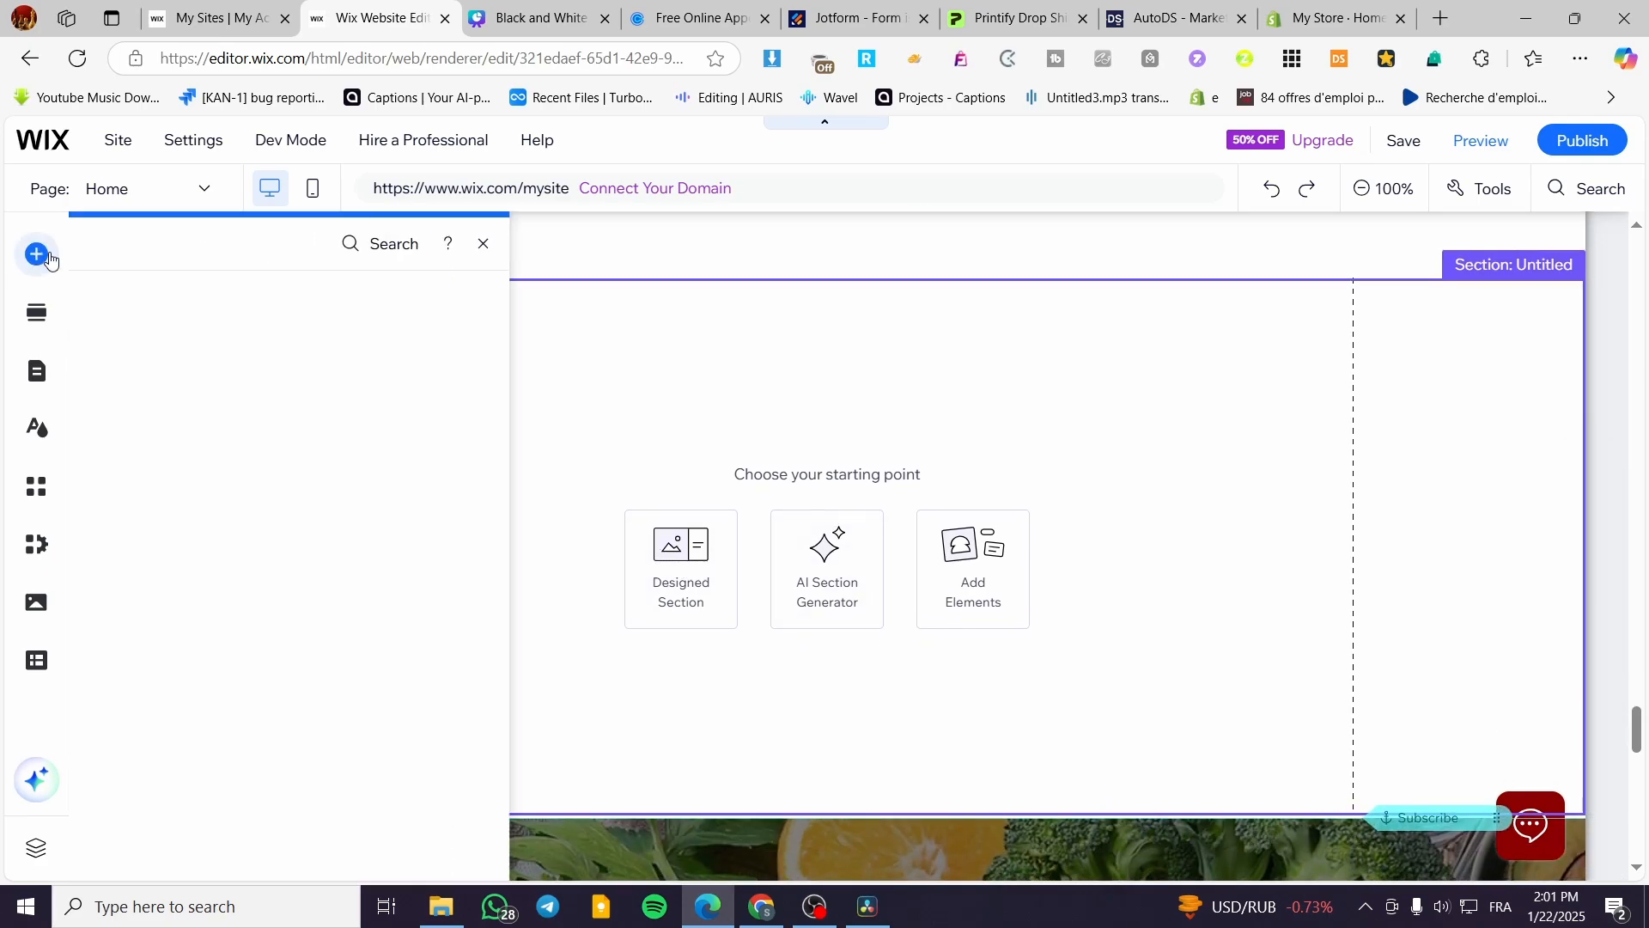
pyautogui.scroll(-1, 197, 438)
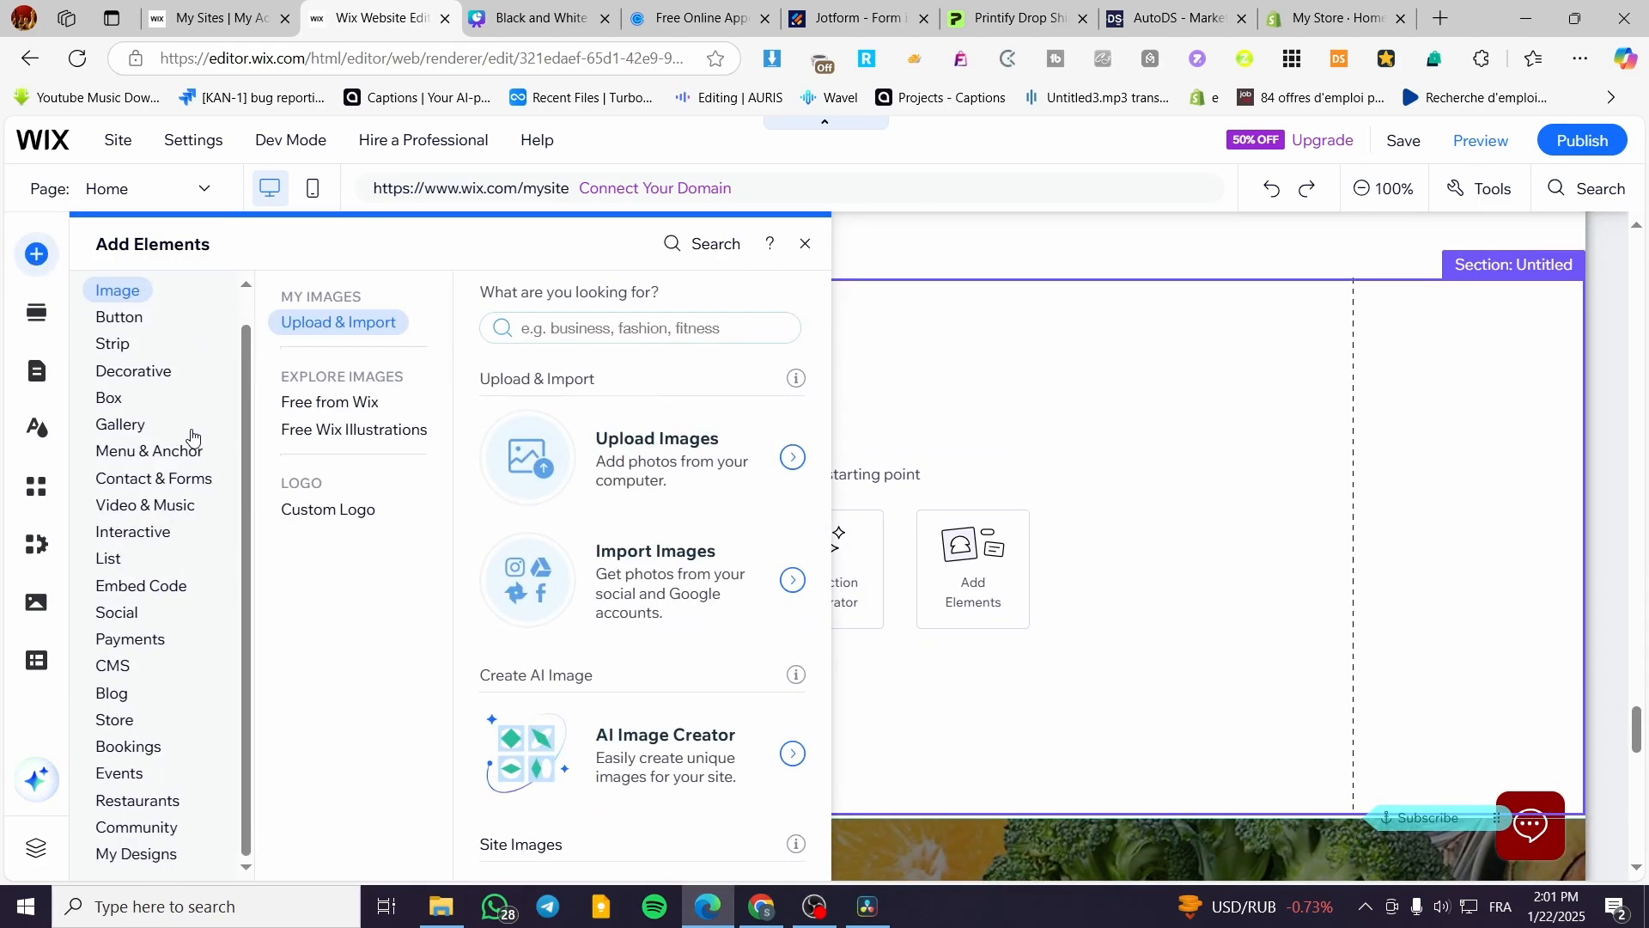
pyautogui.click(129, 585)
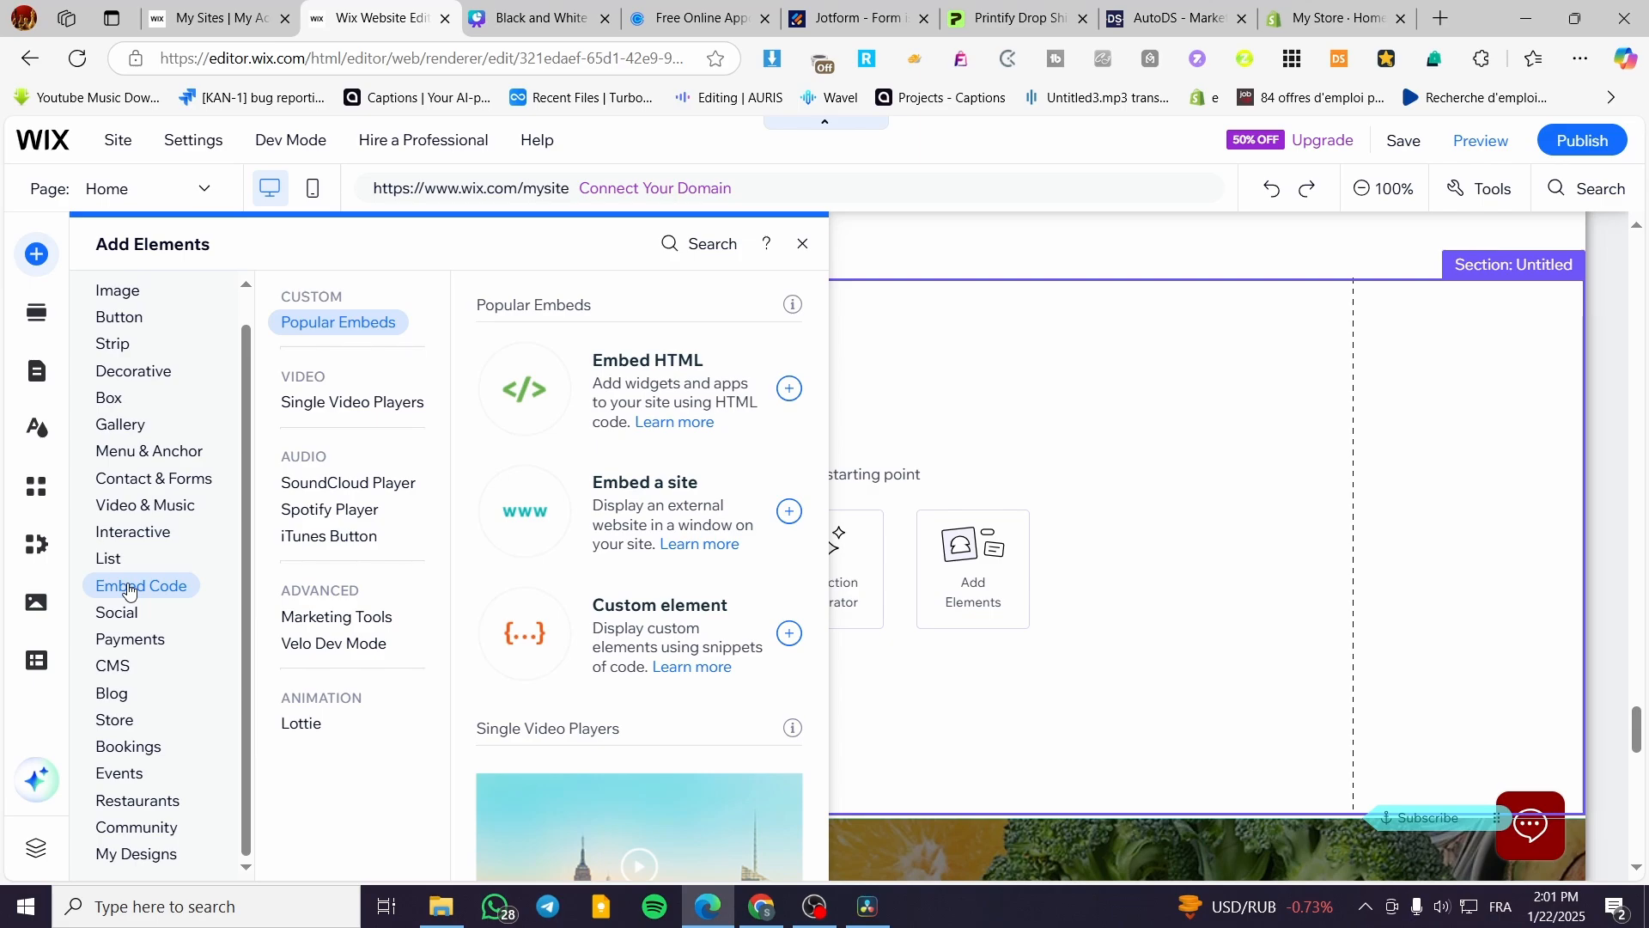
pyautogui.click(671, 384)
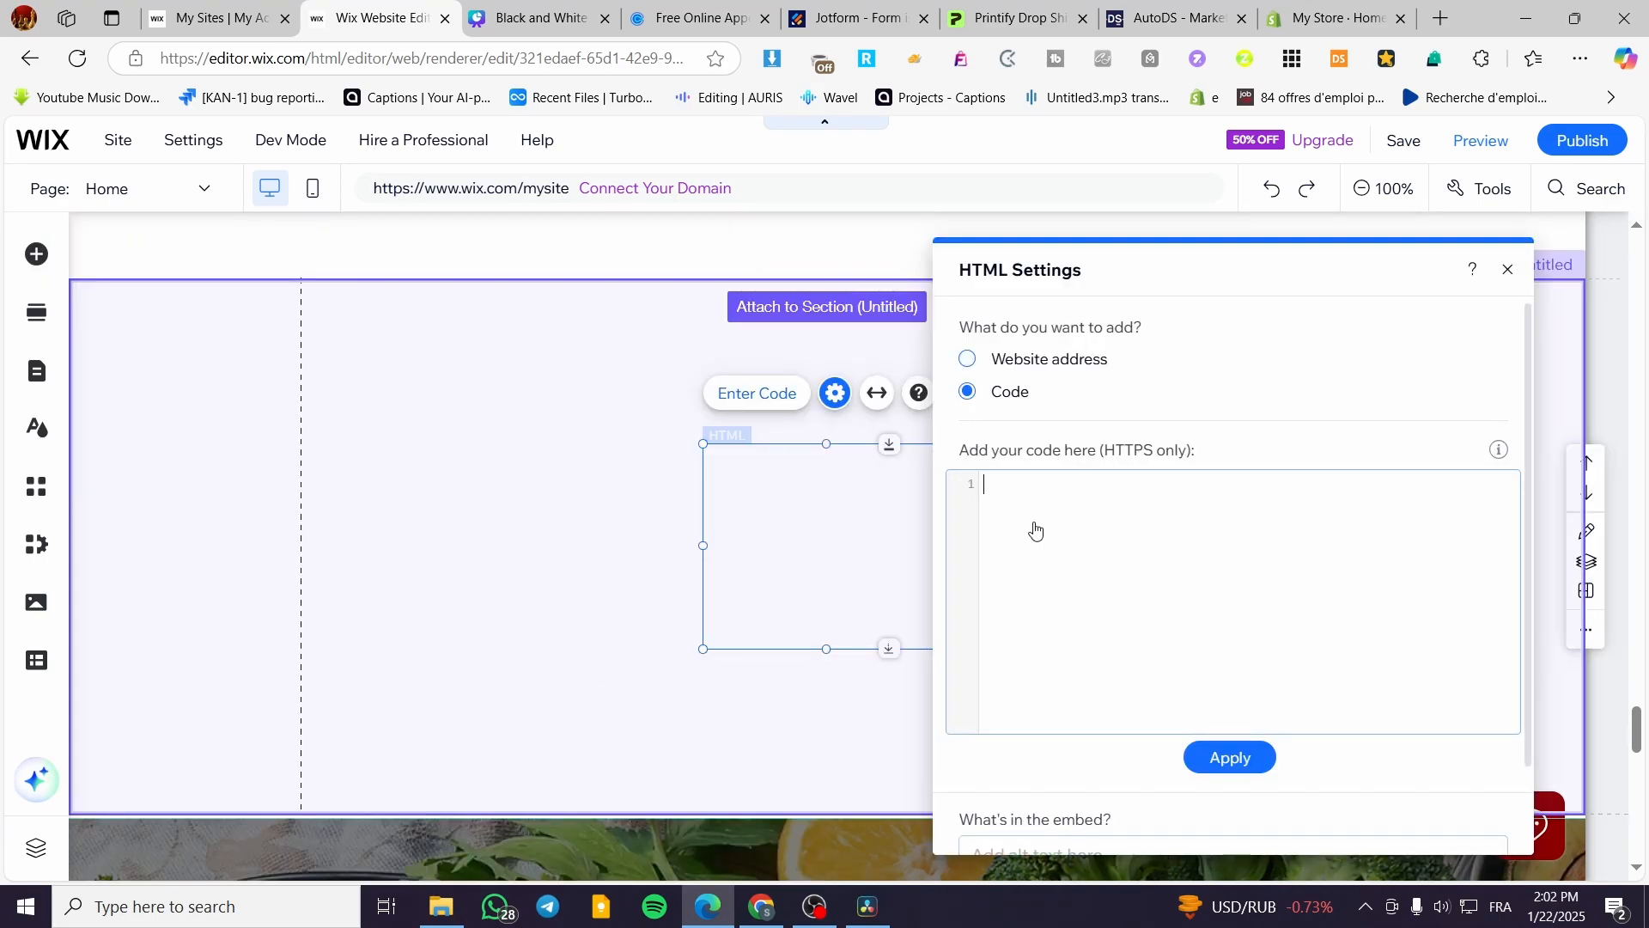
# Paste the copied Canva embed code into the HTML element, apply it and close its settings
pyautogui.hotkey('ctrl', 'v')
pyautogui.click(1250, 767)
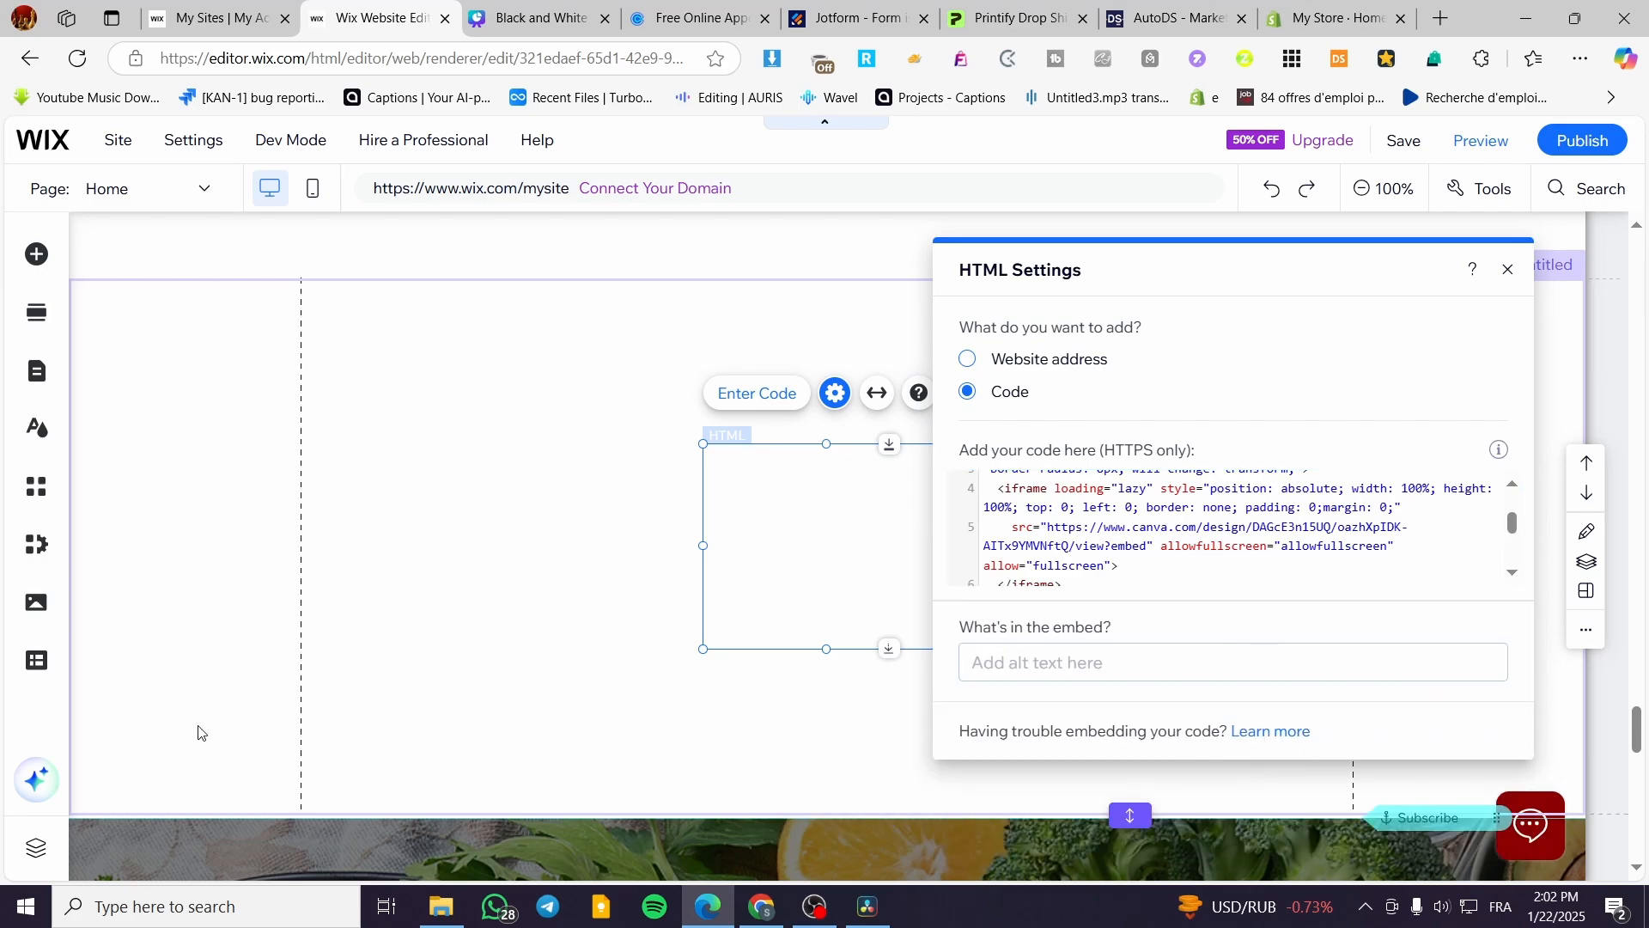
pyautogui.click(446, 564)
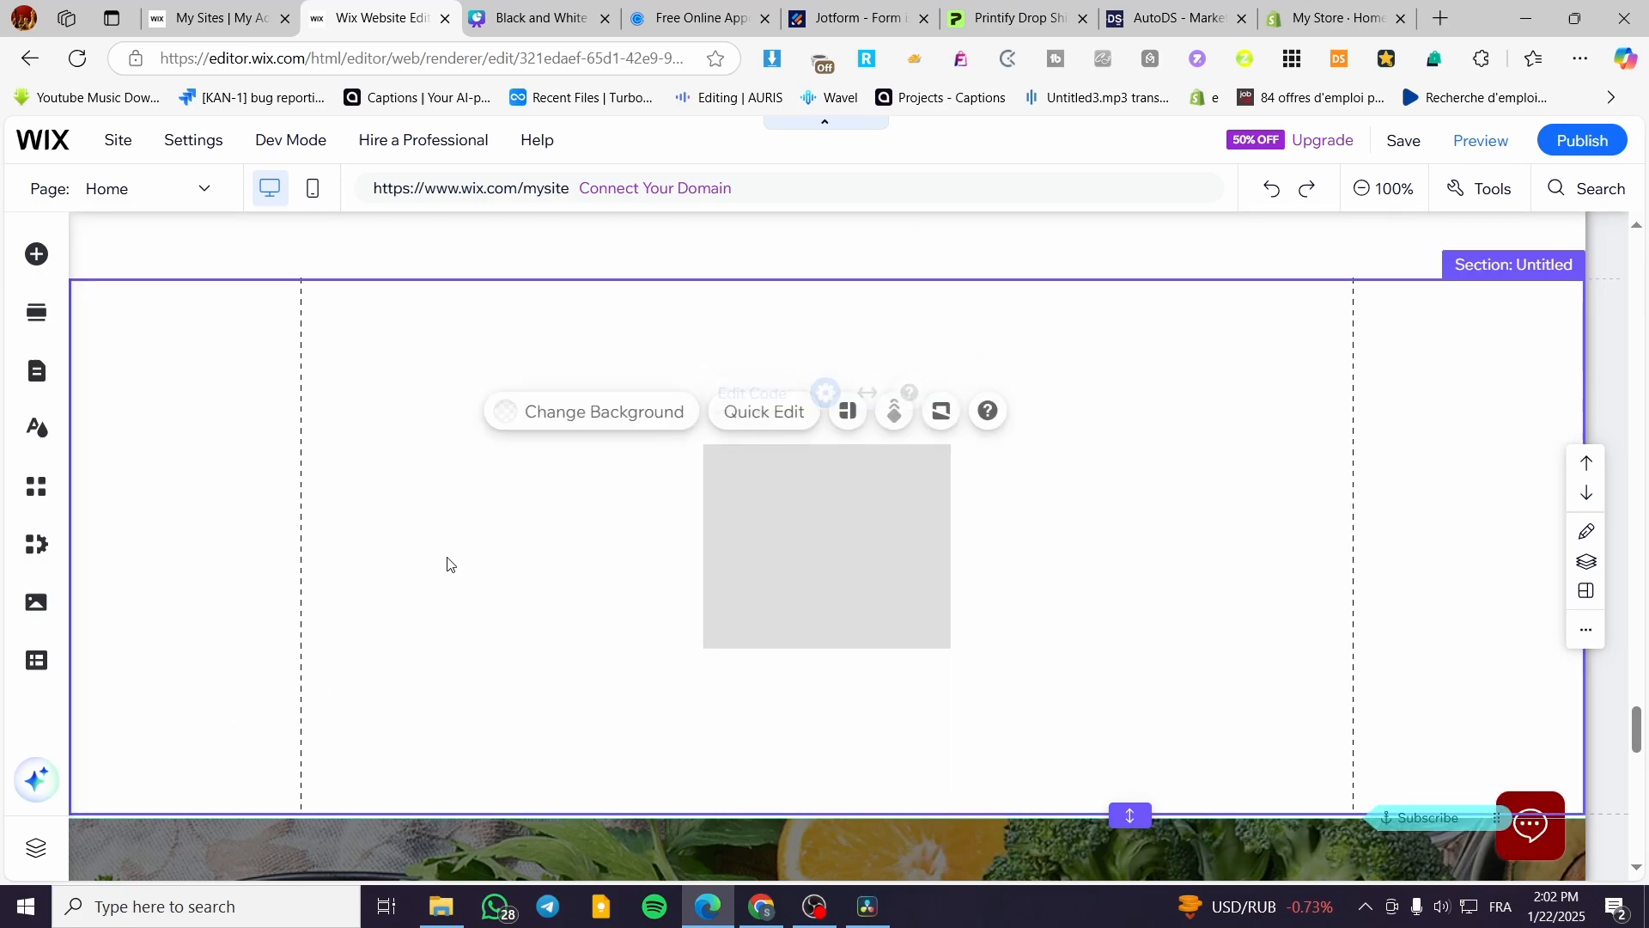
# Widen the HTML embed to span both section gridlines, then move it to the section's upper edge and extend it downward
pyautogui.click(772, 548)
pyautogui.moveTo(702, 544); pyautogui.dragTo(301, 547)
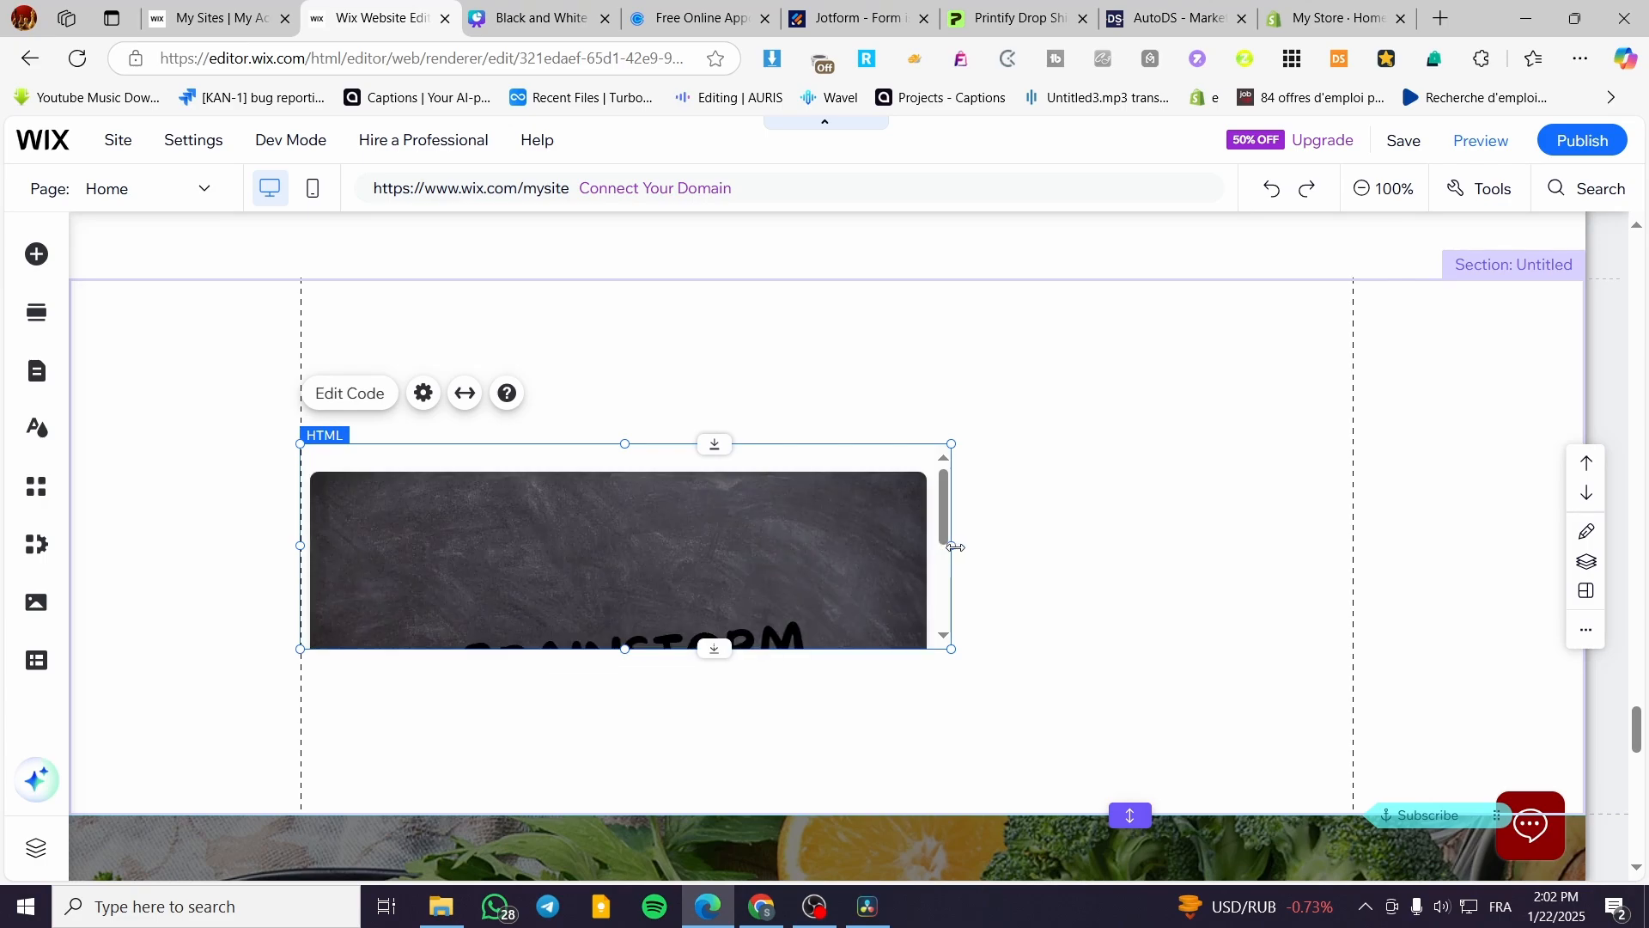
pyautogui.moveTo(950, 544); pyautogui.dragTo(1354, 550)
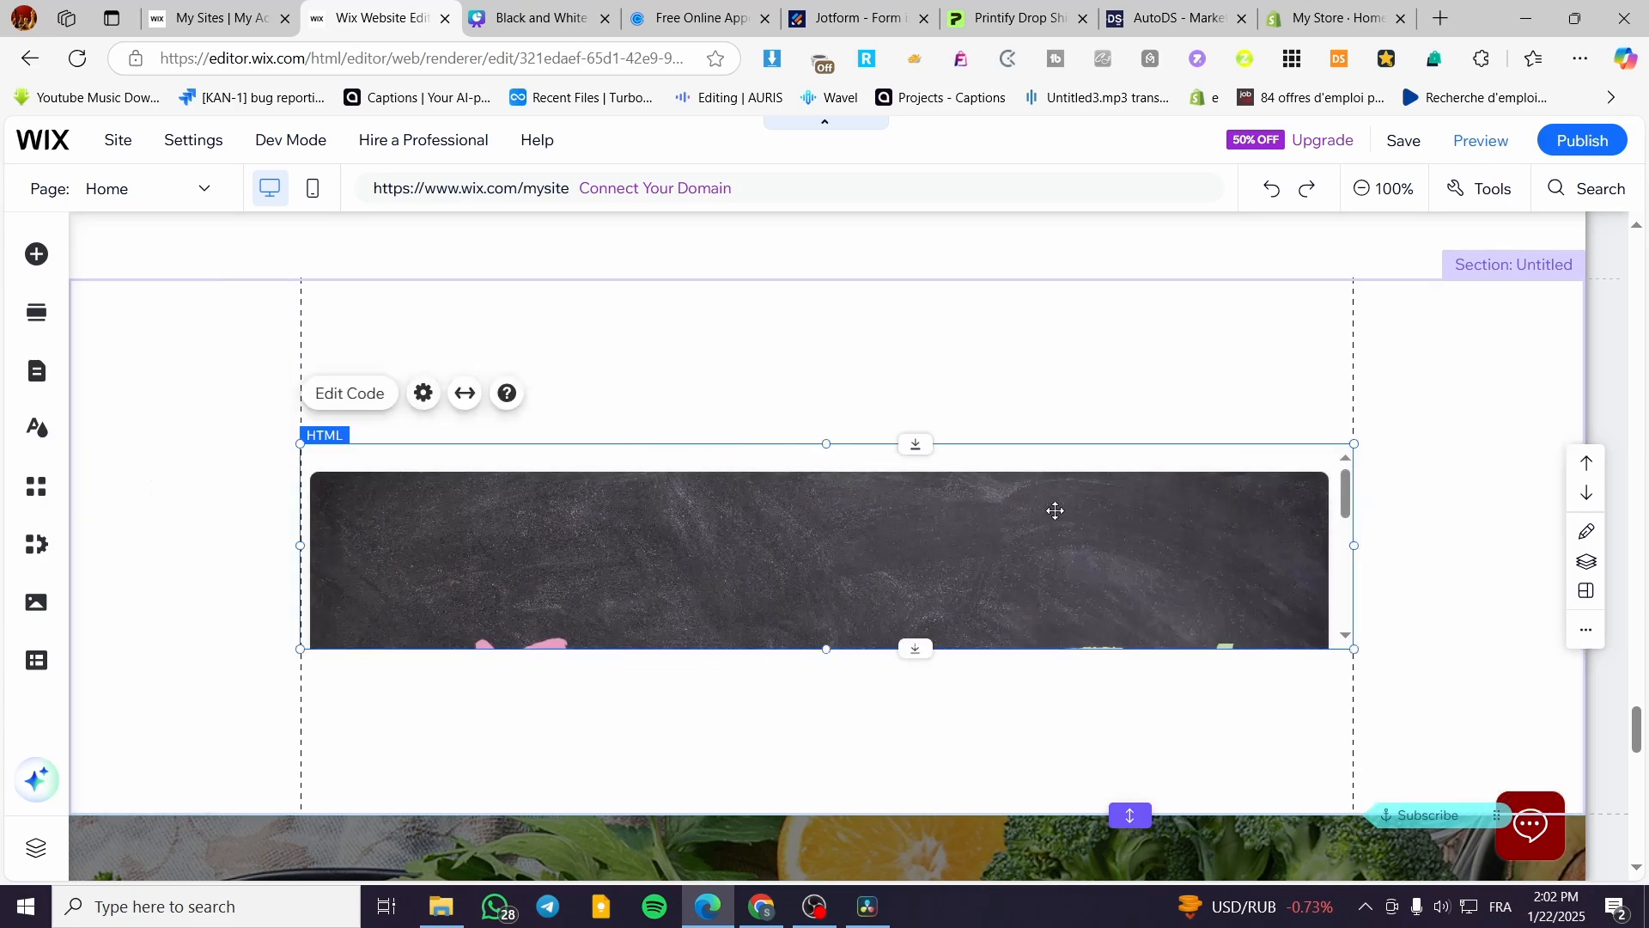
pyautogui.moveTo(871, 531); pyautogui.dragTo(869, 364)
pyautogui.moveTo(829, 481); pyautogui.dragTo(854, 820)
pyautogui.click(1048, 710)
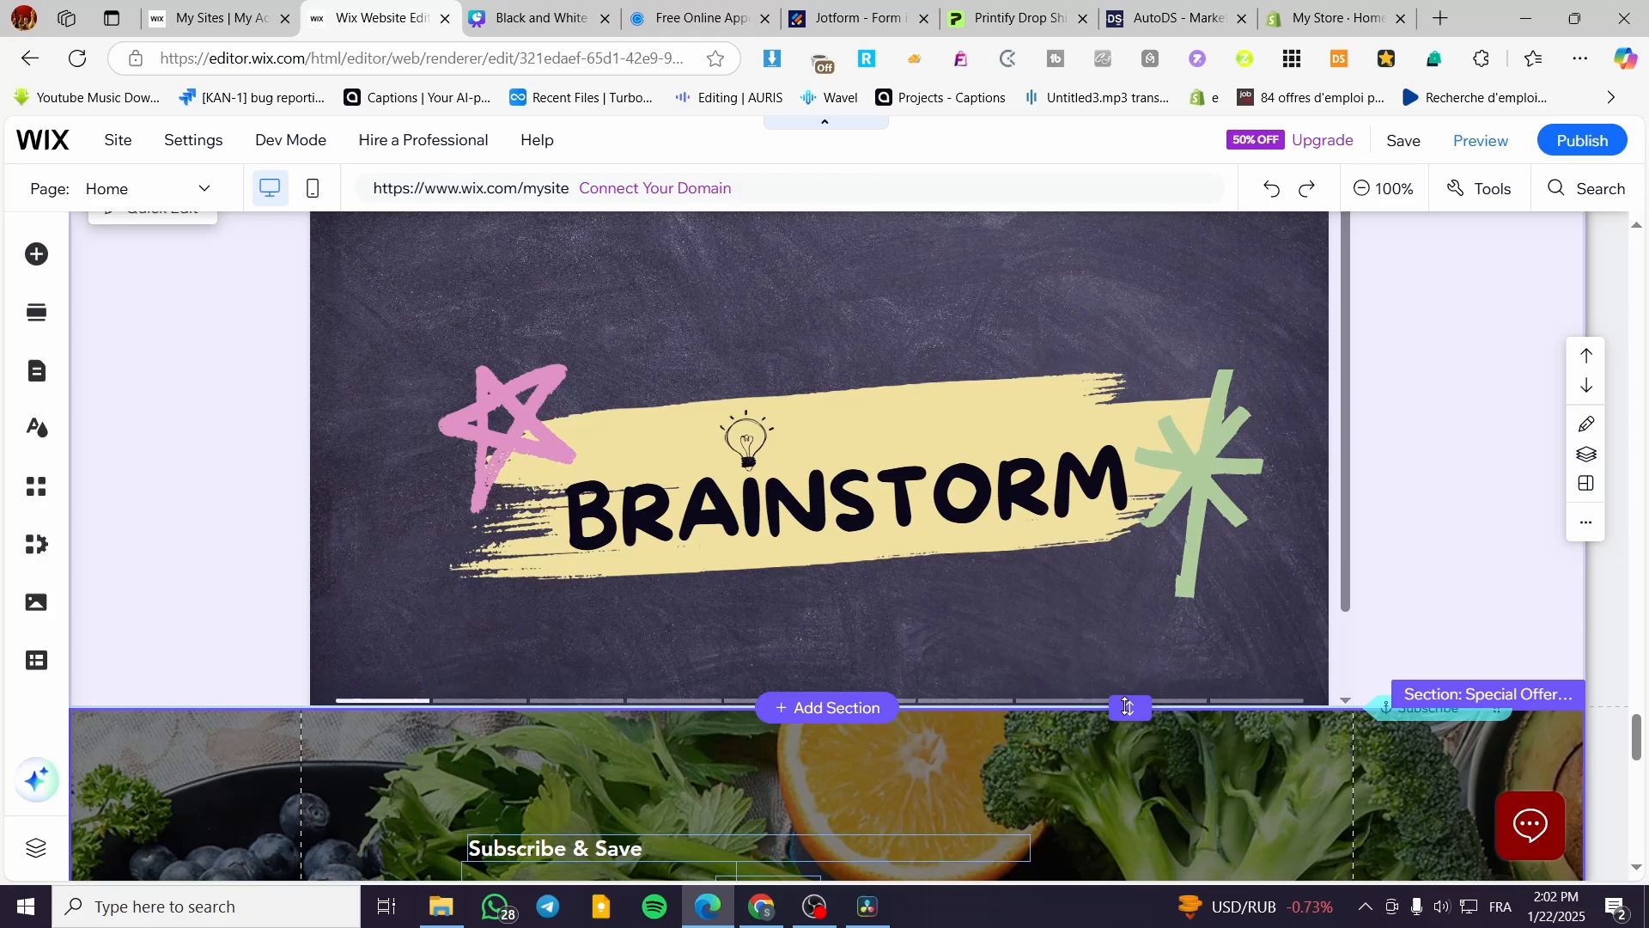
# Lower the untitled section's bottom edge and stretch the HTML embed down to meet it
pyautogui.moveTo(1126, 706); pyautogui.dragTo(1129, 754)
pyautogui.click(915, 697)
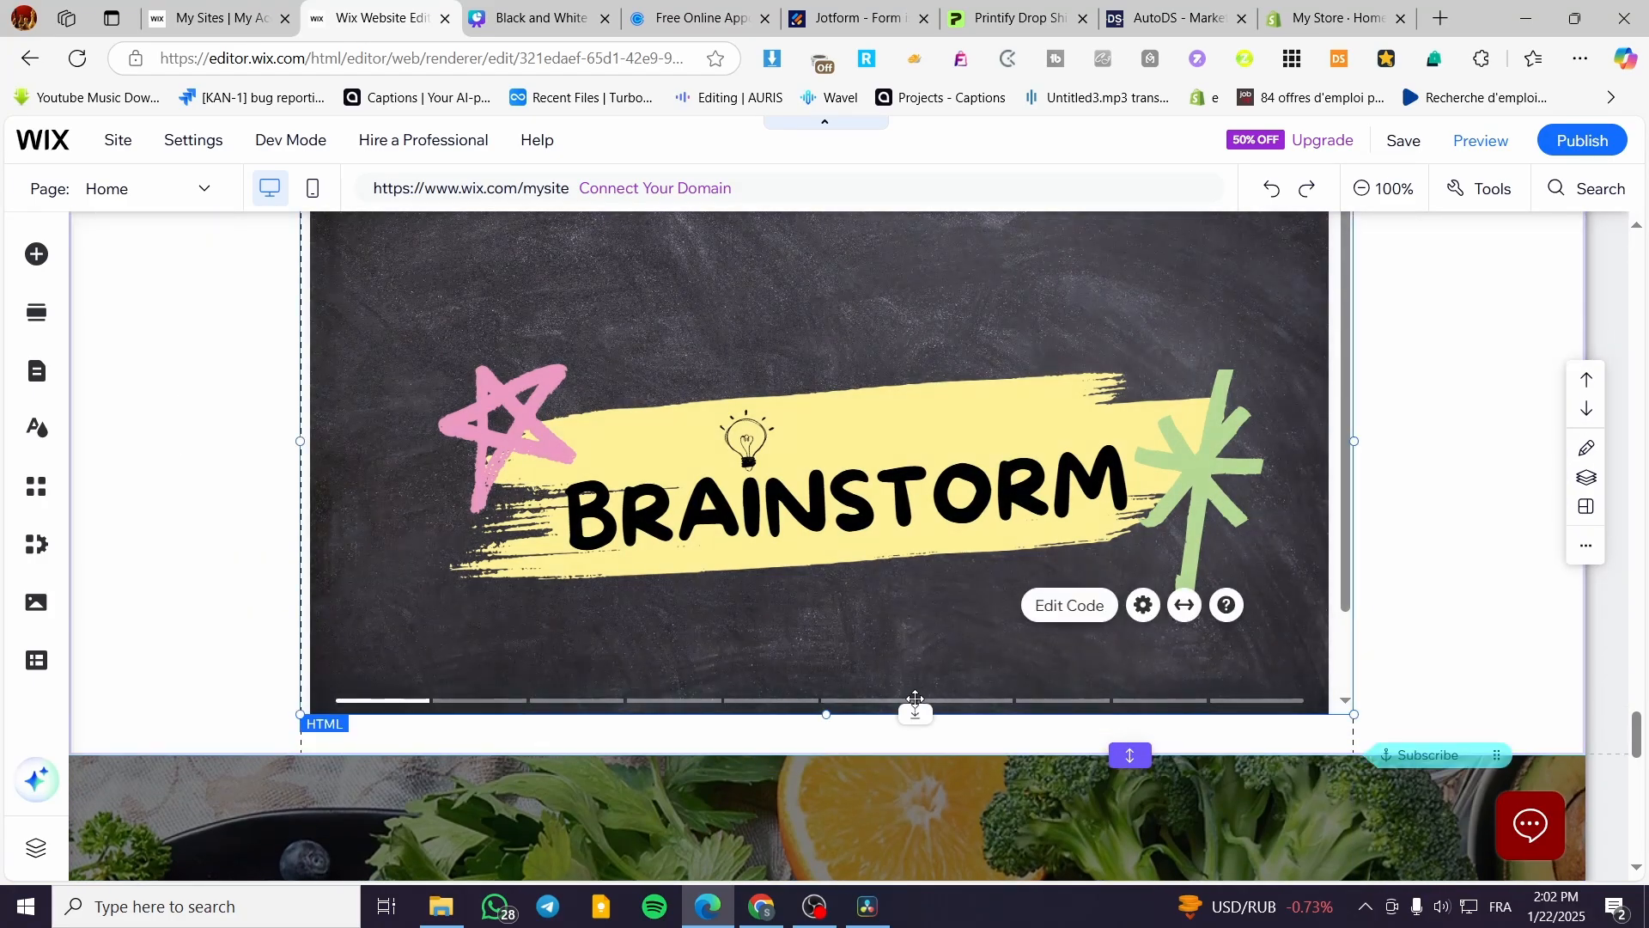
pyautogui.moveTo(832, 714); pyautogui.dragTo(828, 755)
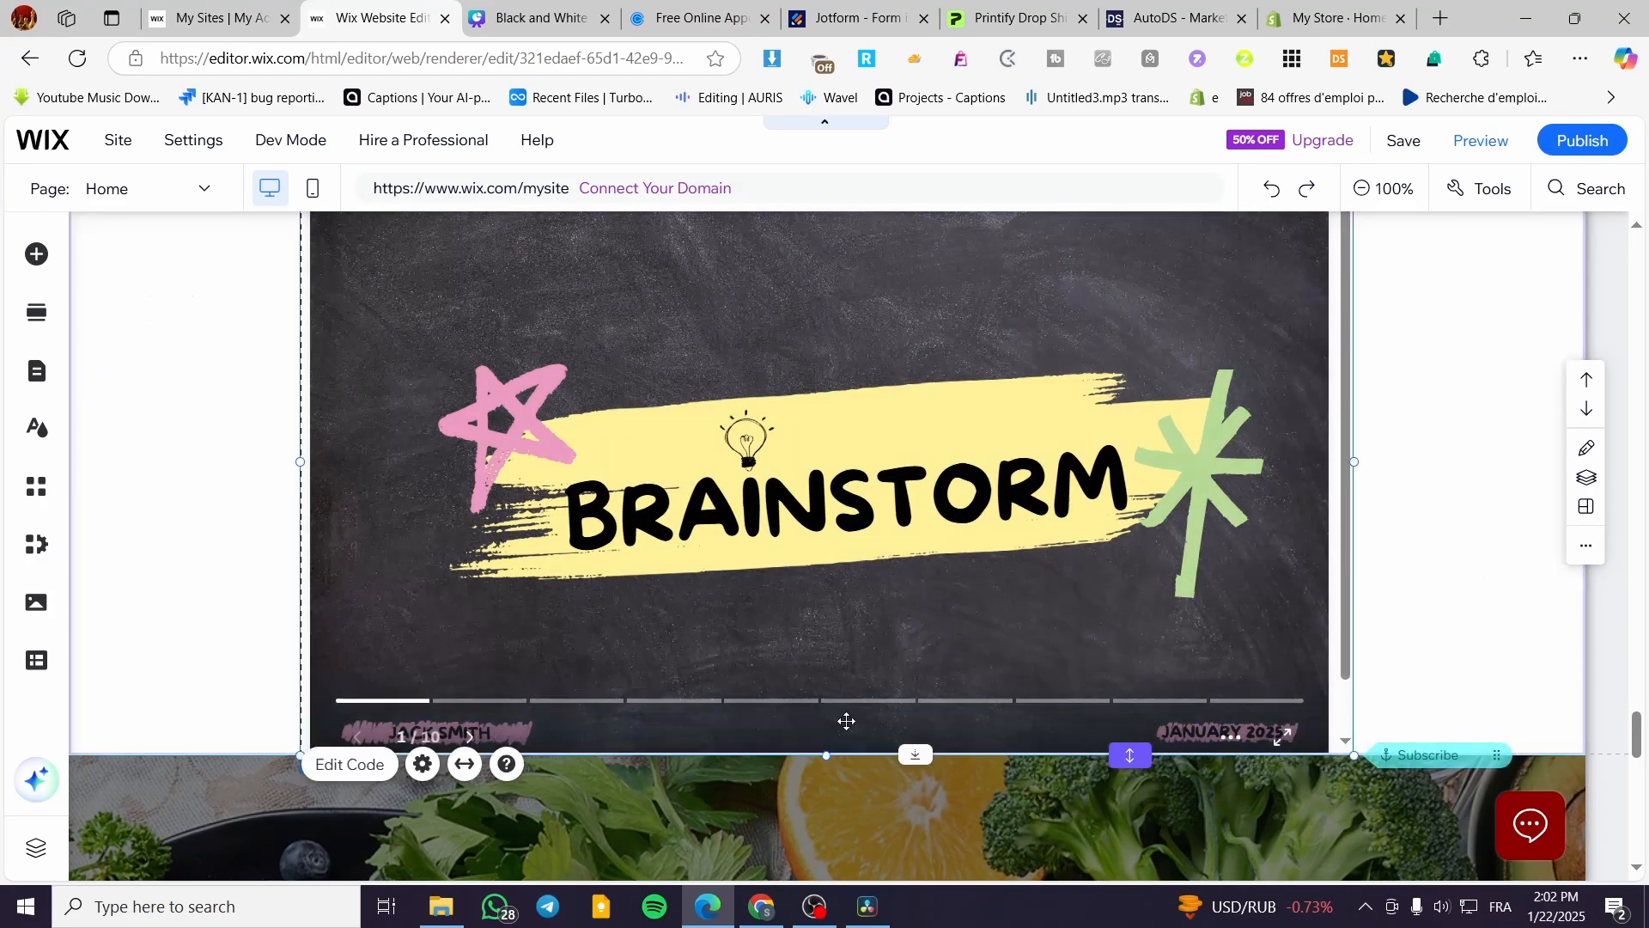
# Increase the HTML embed's height to about 567 px and fit the section to the same height
pyautogui.scroll(-3, 1076, 711)
pyautogui.moveTo(1130, 541); pyautogui.dragTo(1131, 591)
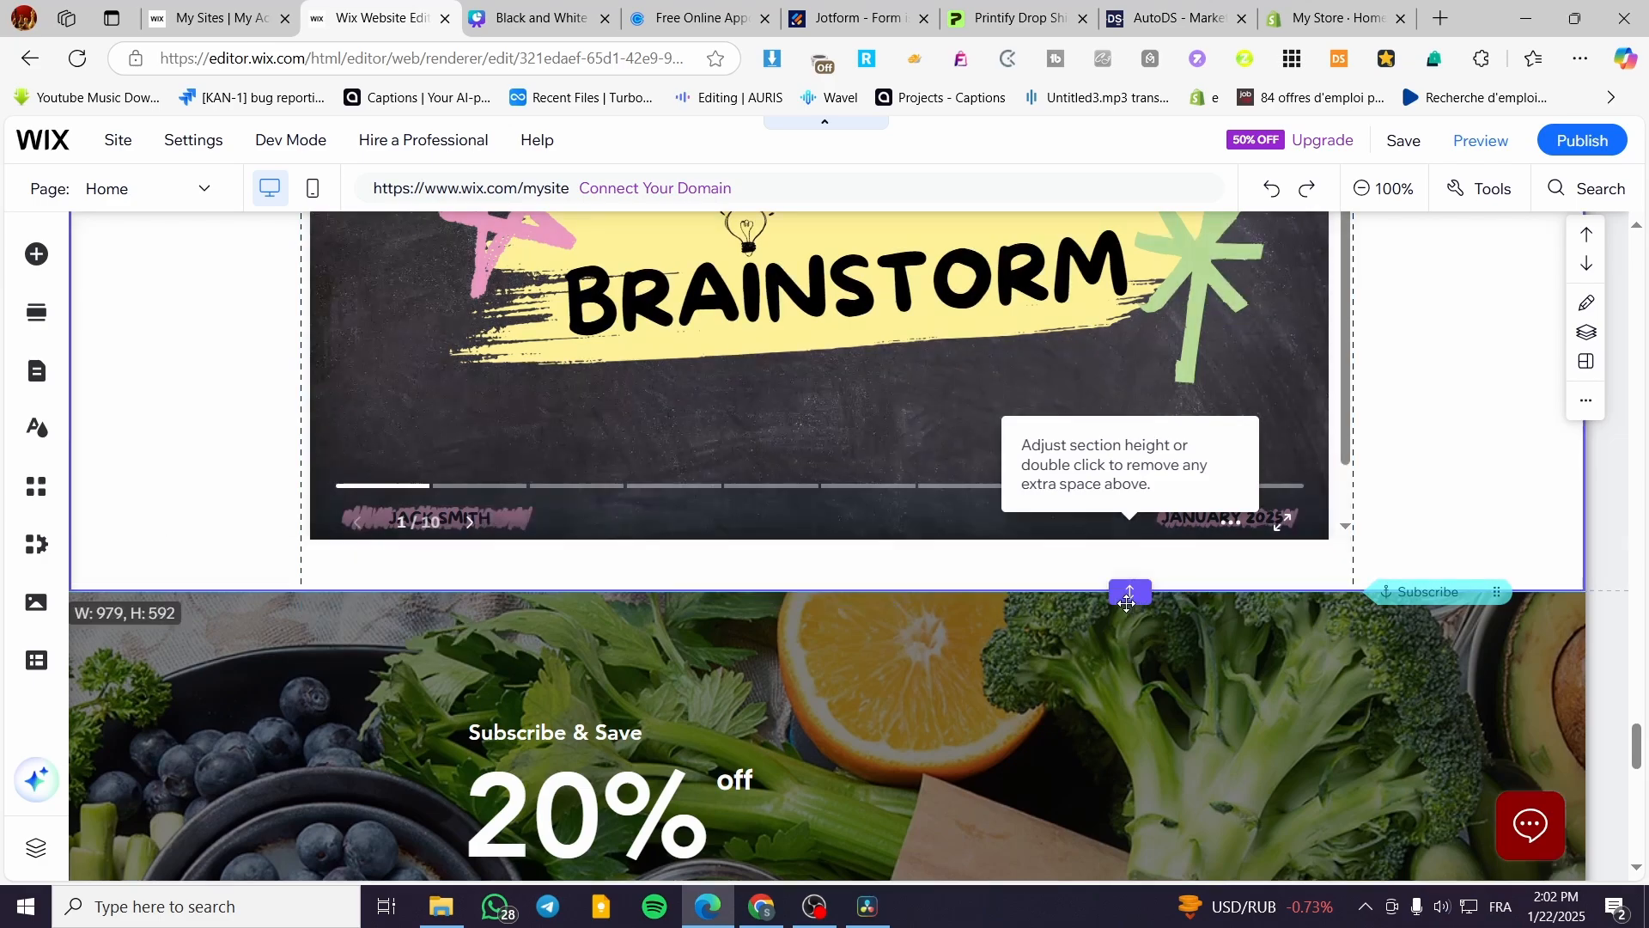
pyautogui.click(922, 533)
pyautogui.moveTo(917, 541)
pyautogui.mouseDown()
pyautogui.moveTo(916, 589)
pyautogui.moveTo(921, 568)
pyautogui.mouseUp()
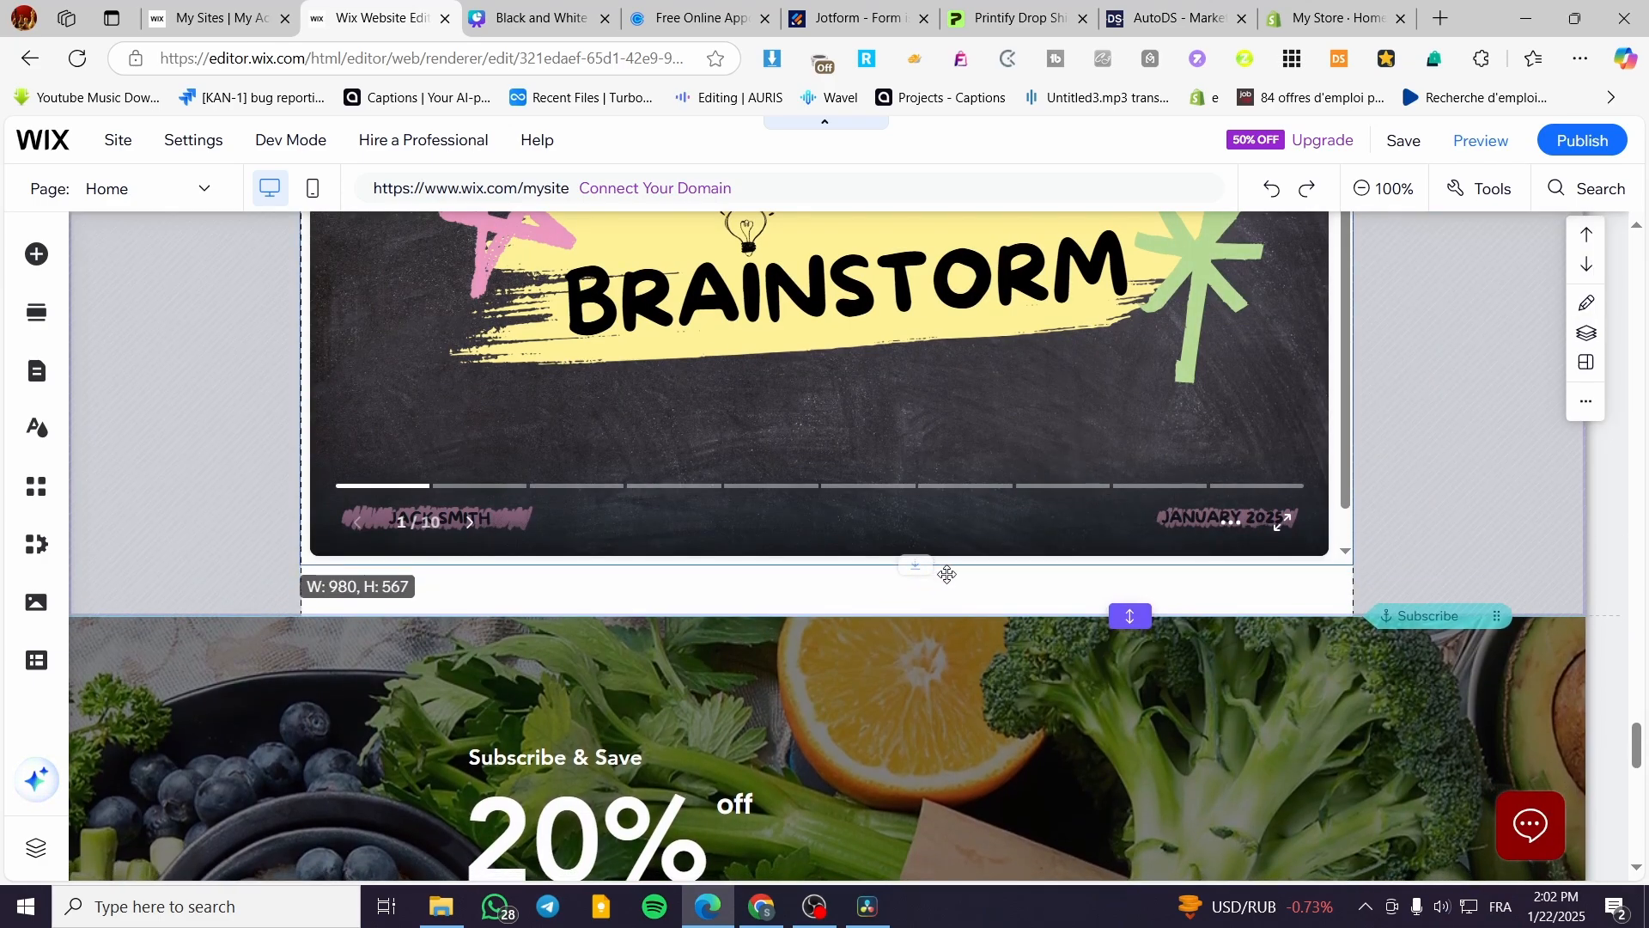
pyautogui.click(1135, 618)
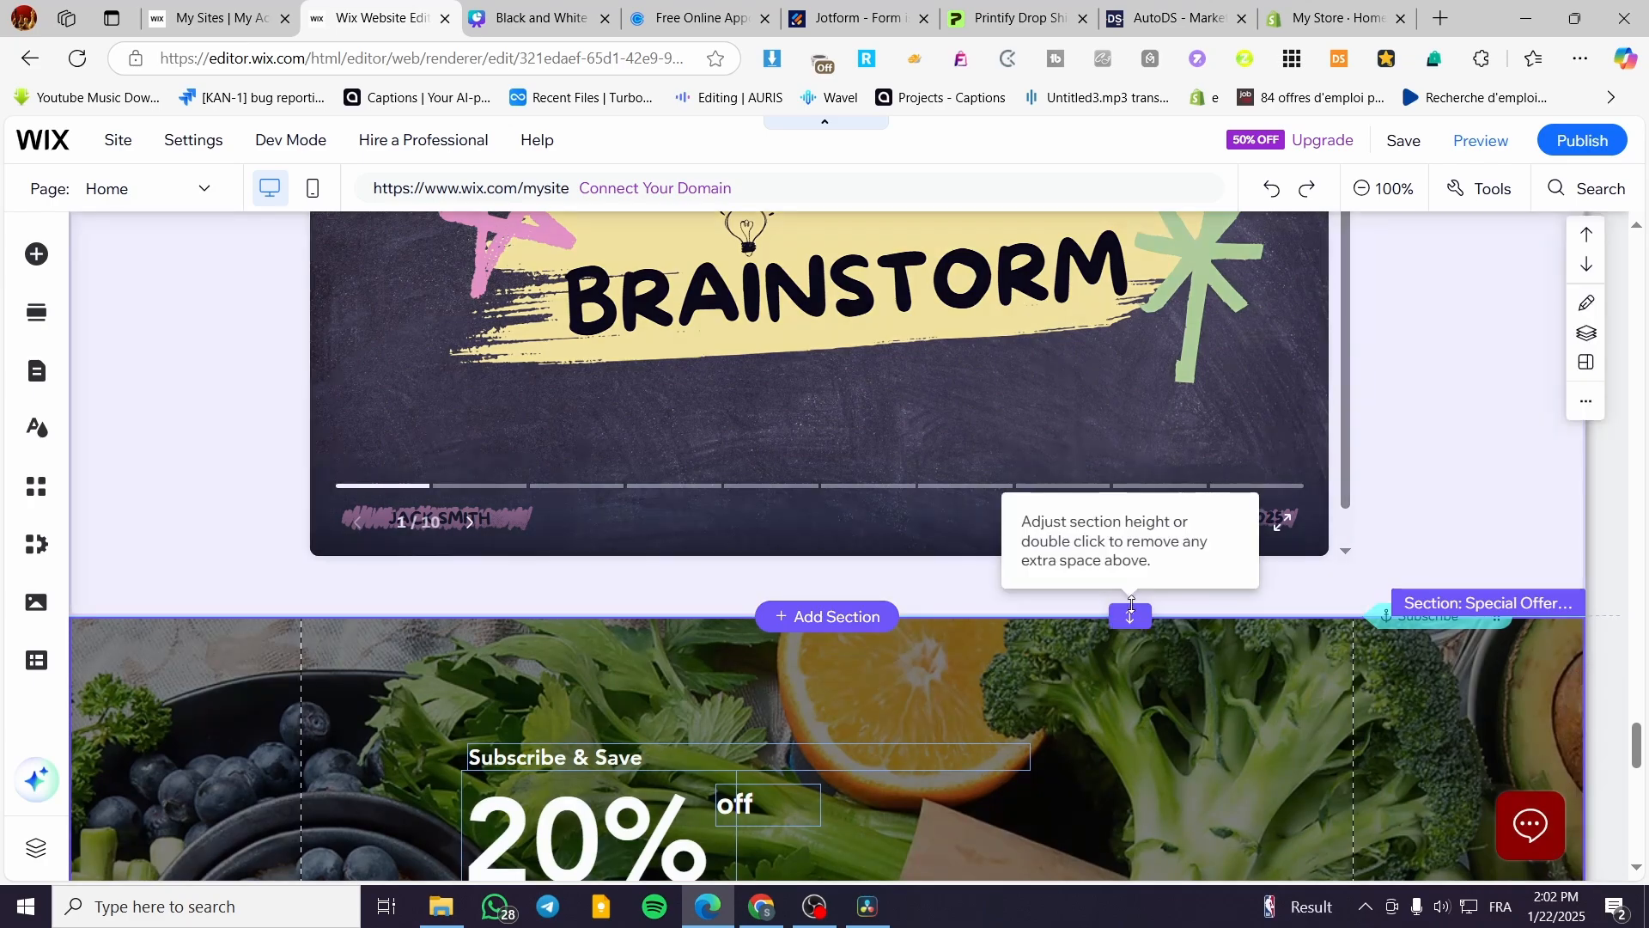
pyautogui.moveTo(1131, 606); pyautogui.dragTo(1139, 560)
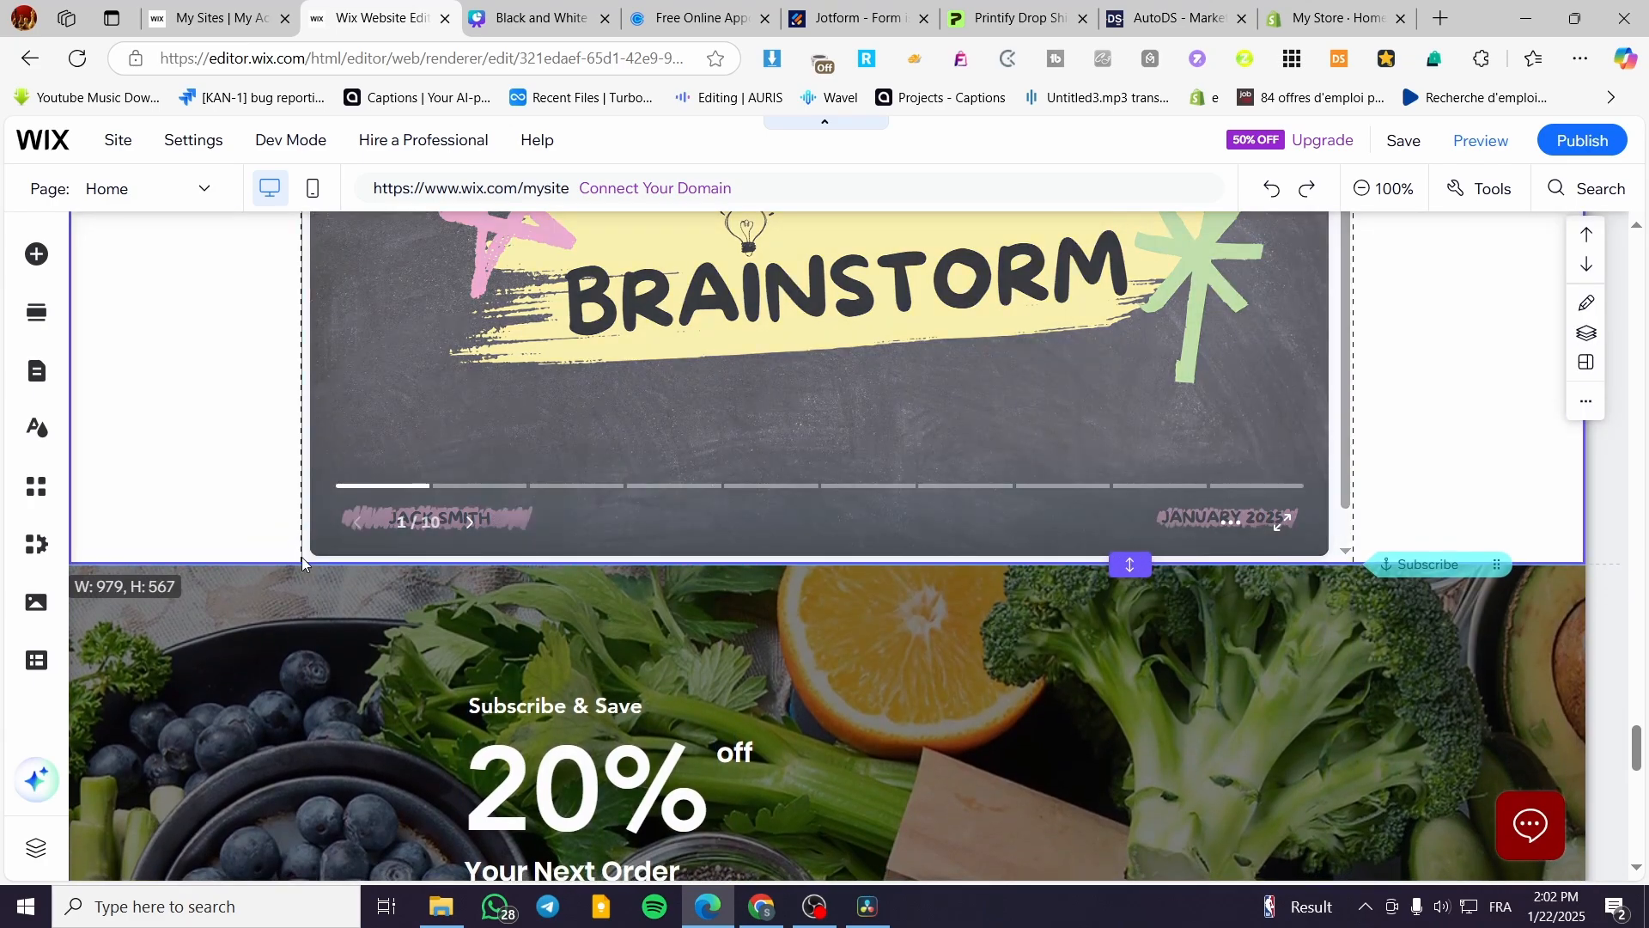
# Widen the HTML embed slightly past the section's right gridline
pyautogui.scroll(3, 302, 563)
pyautogui.click(1340, 468)
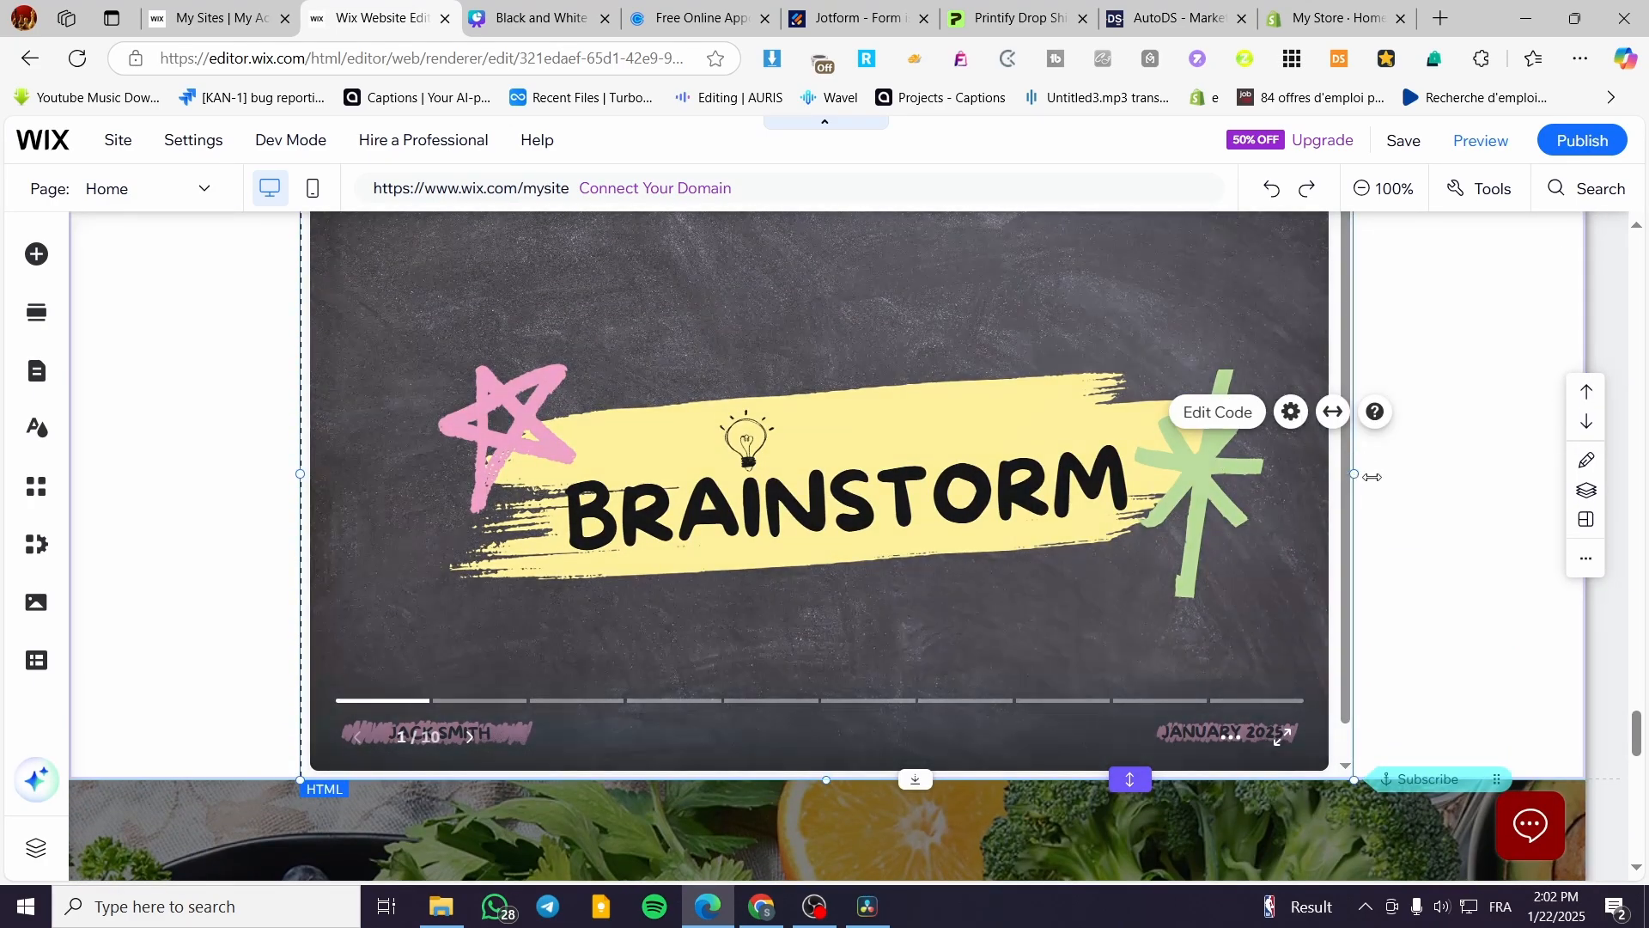
pyautogui.moveTo(1372, 477)
pyautogui.mouseDown()
pyautogui.moveTo(1472, 492)
pyautogui.moveTo(1362, 491)
pyautogui.mouseUp()
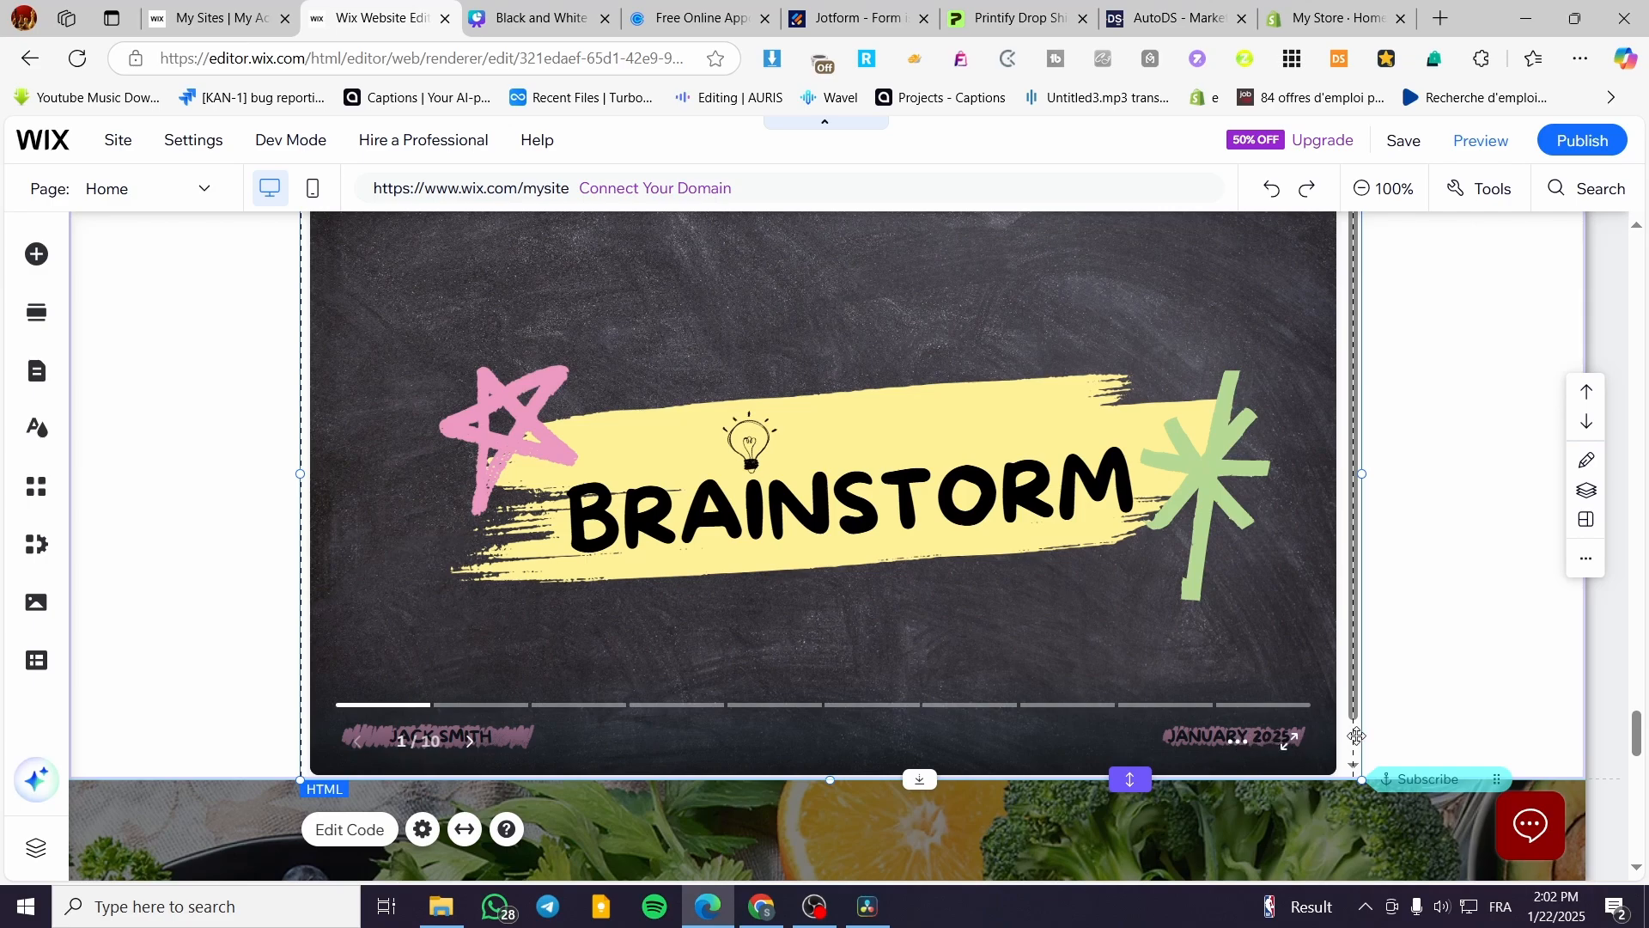
# Switch to Canva, close the embed options, return to the home page and look through the recent designs
pyautogui.click(556, 13)
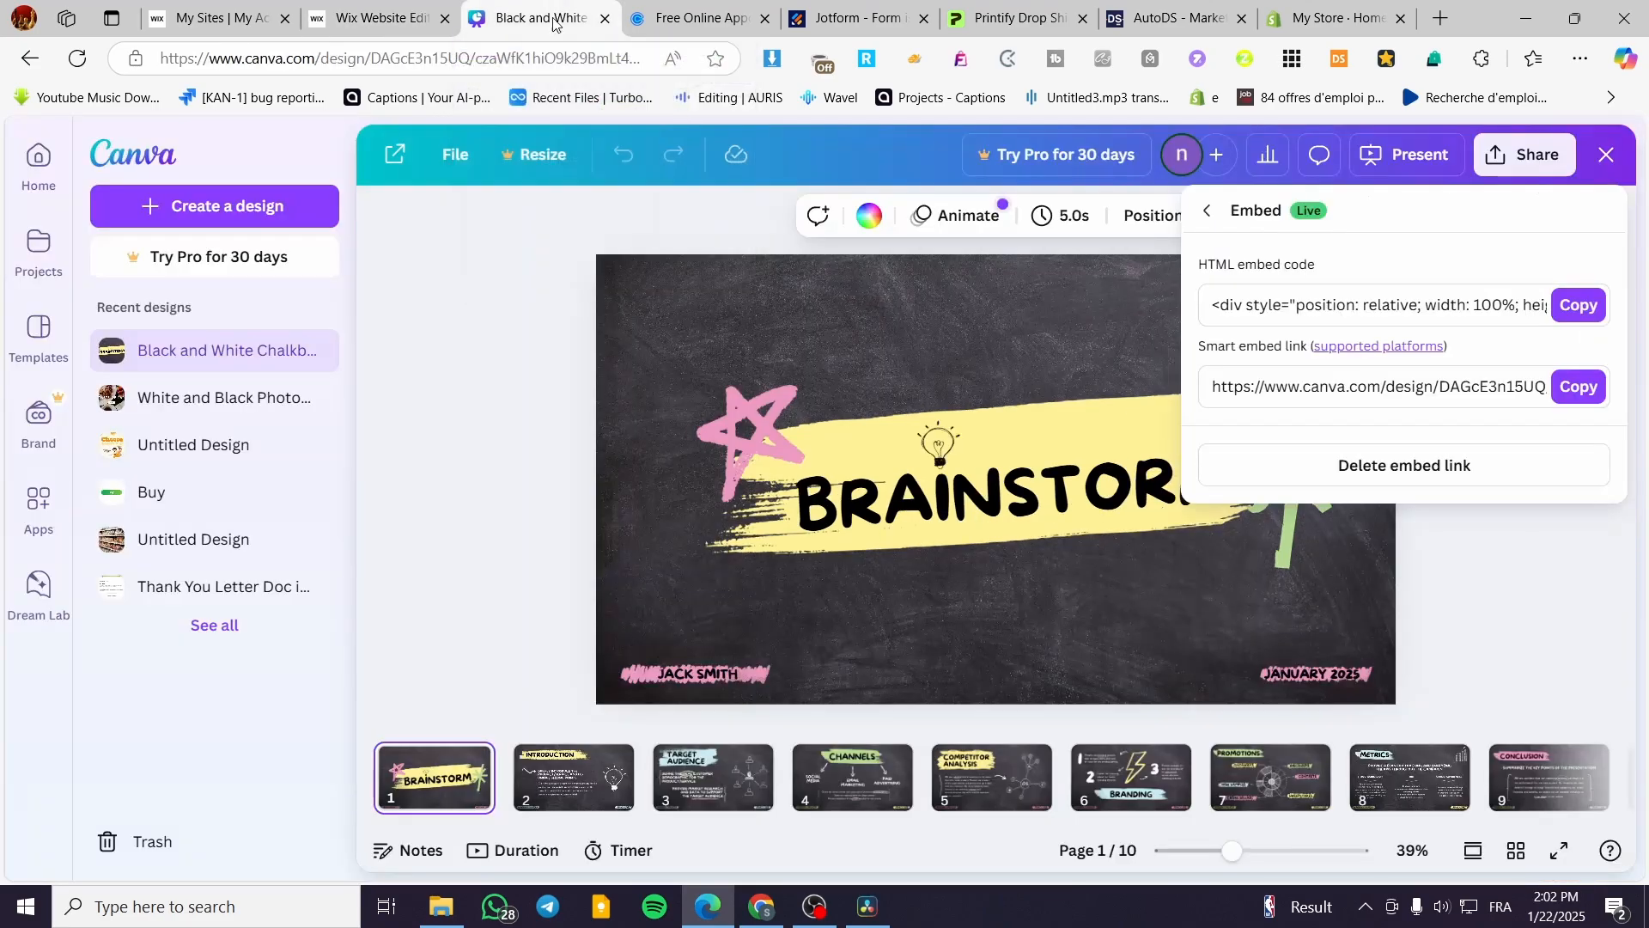
pyautogui.click(398, 291)
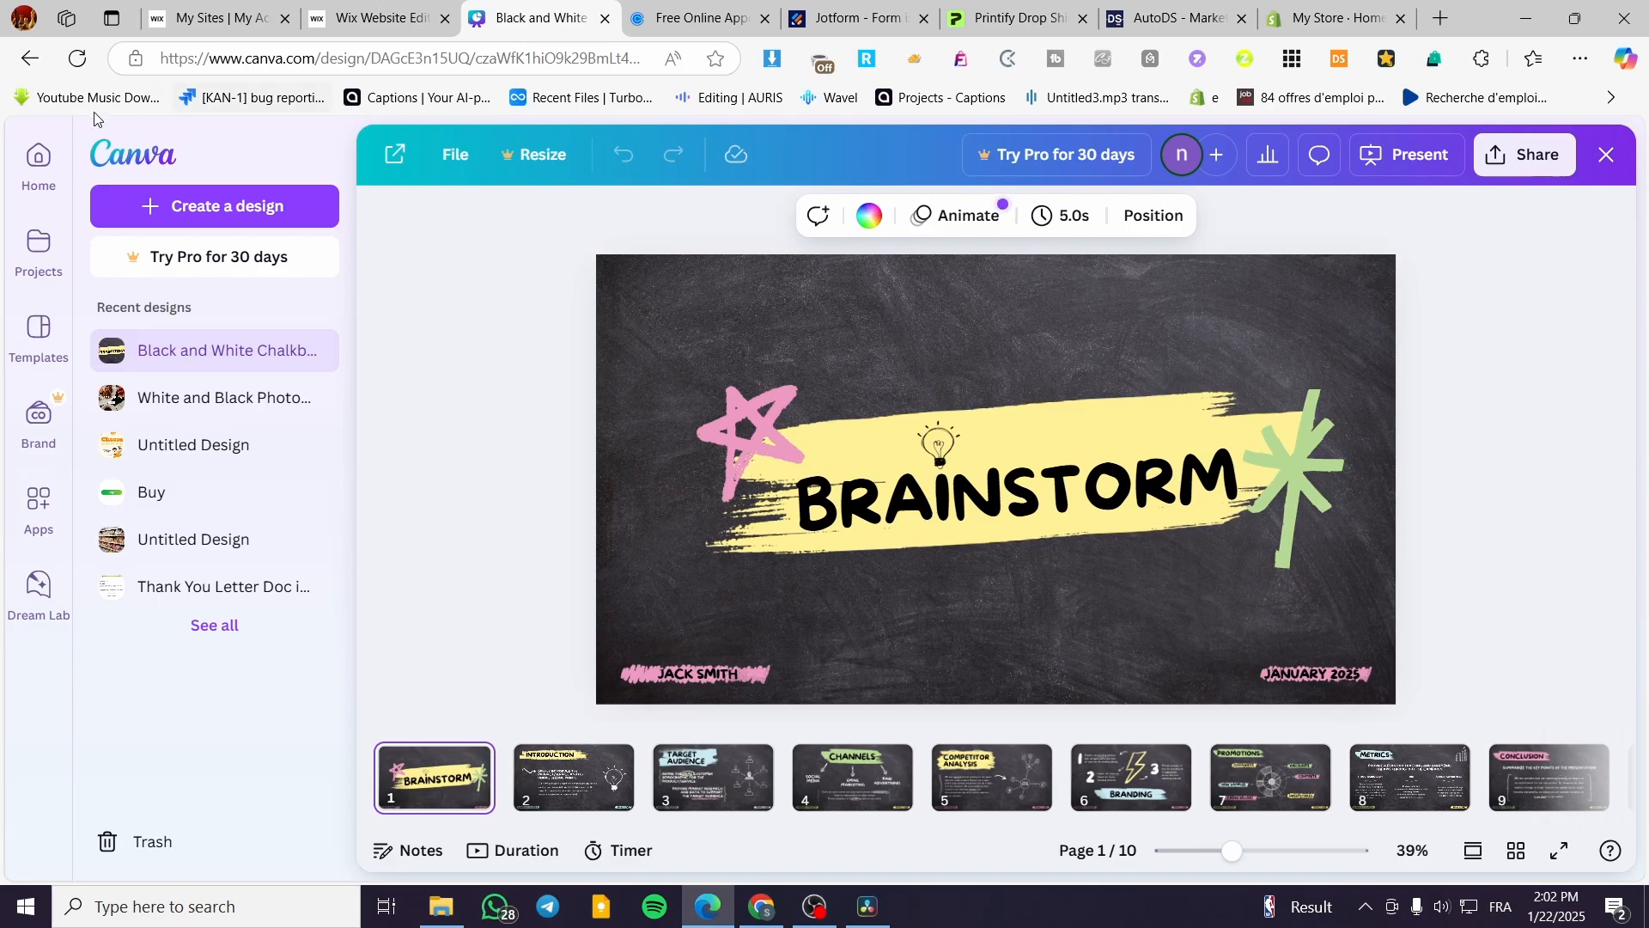
pyautogui.click(45, 159)
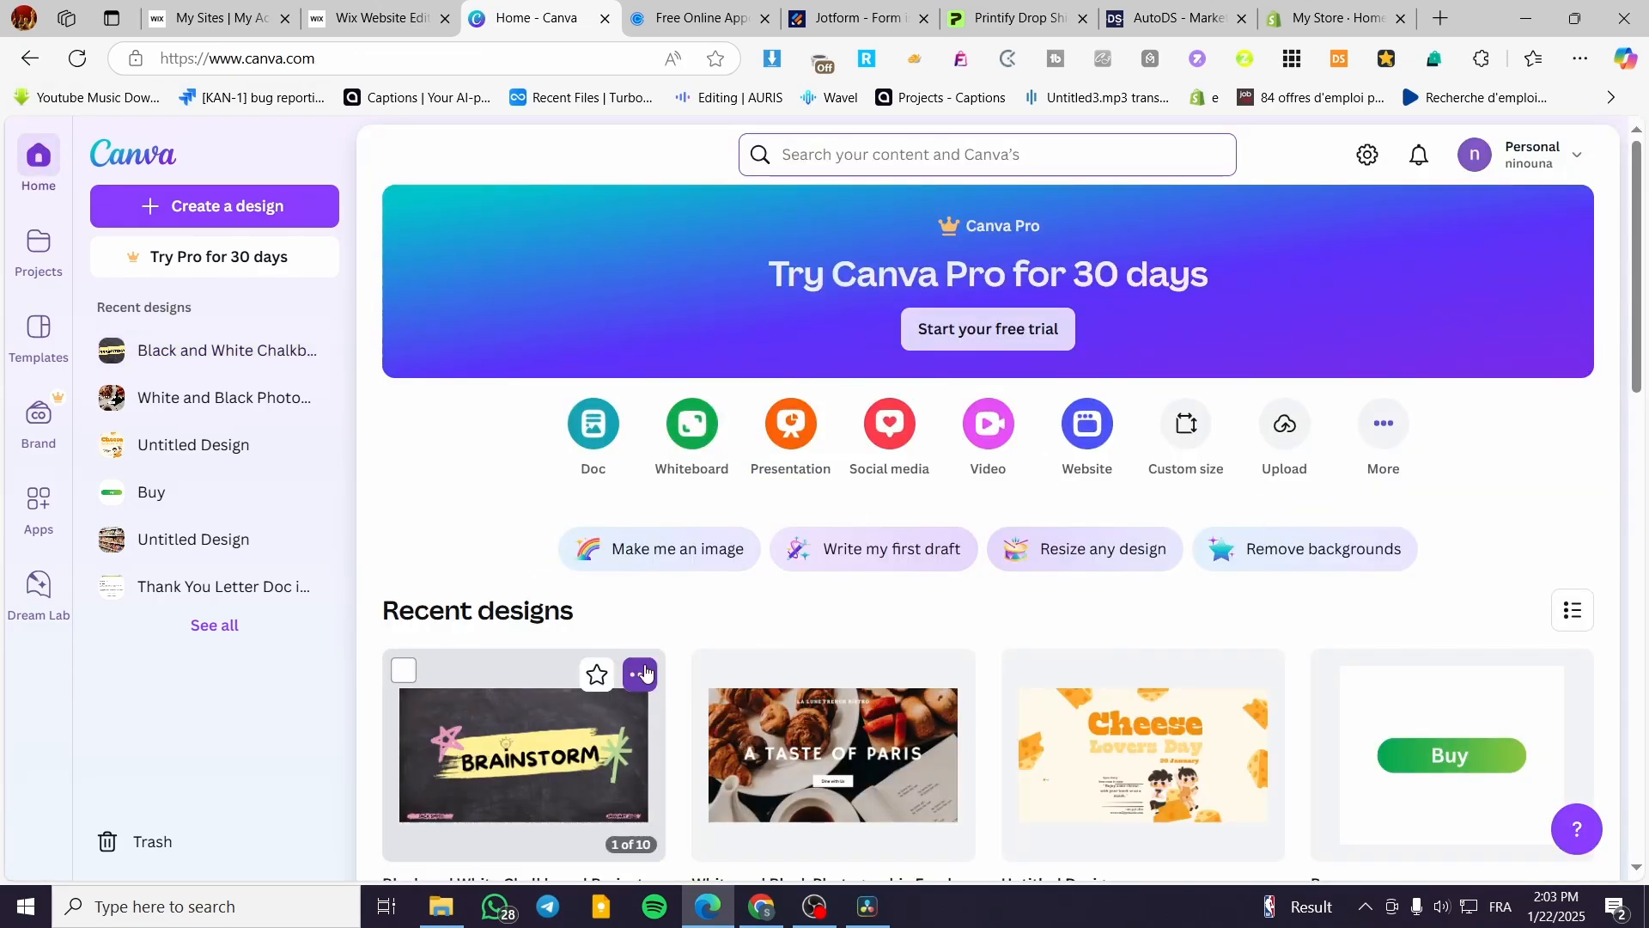
pyautogui.scroll(-1, 646, 674)
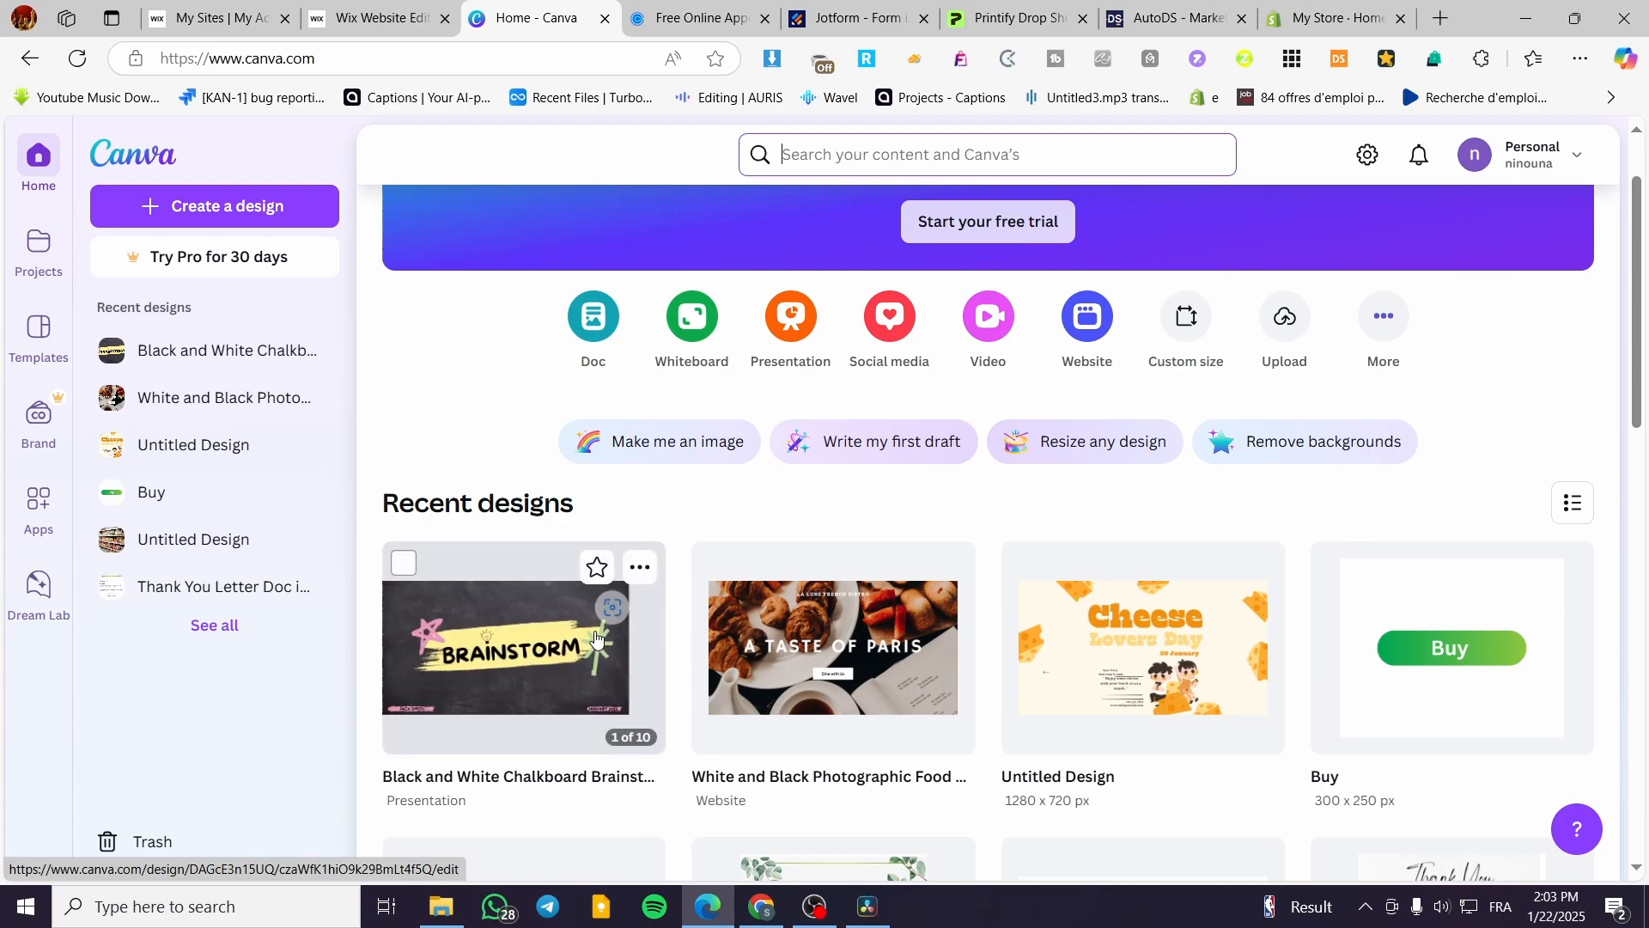
pyautogui.scroll(-3, 1396, 508)
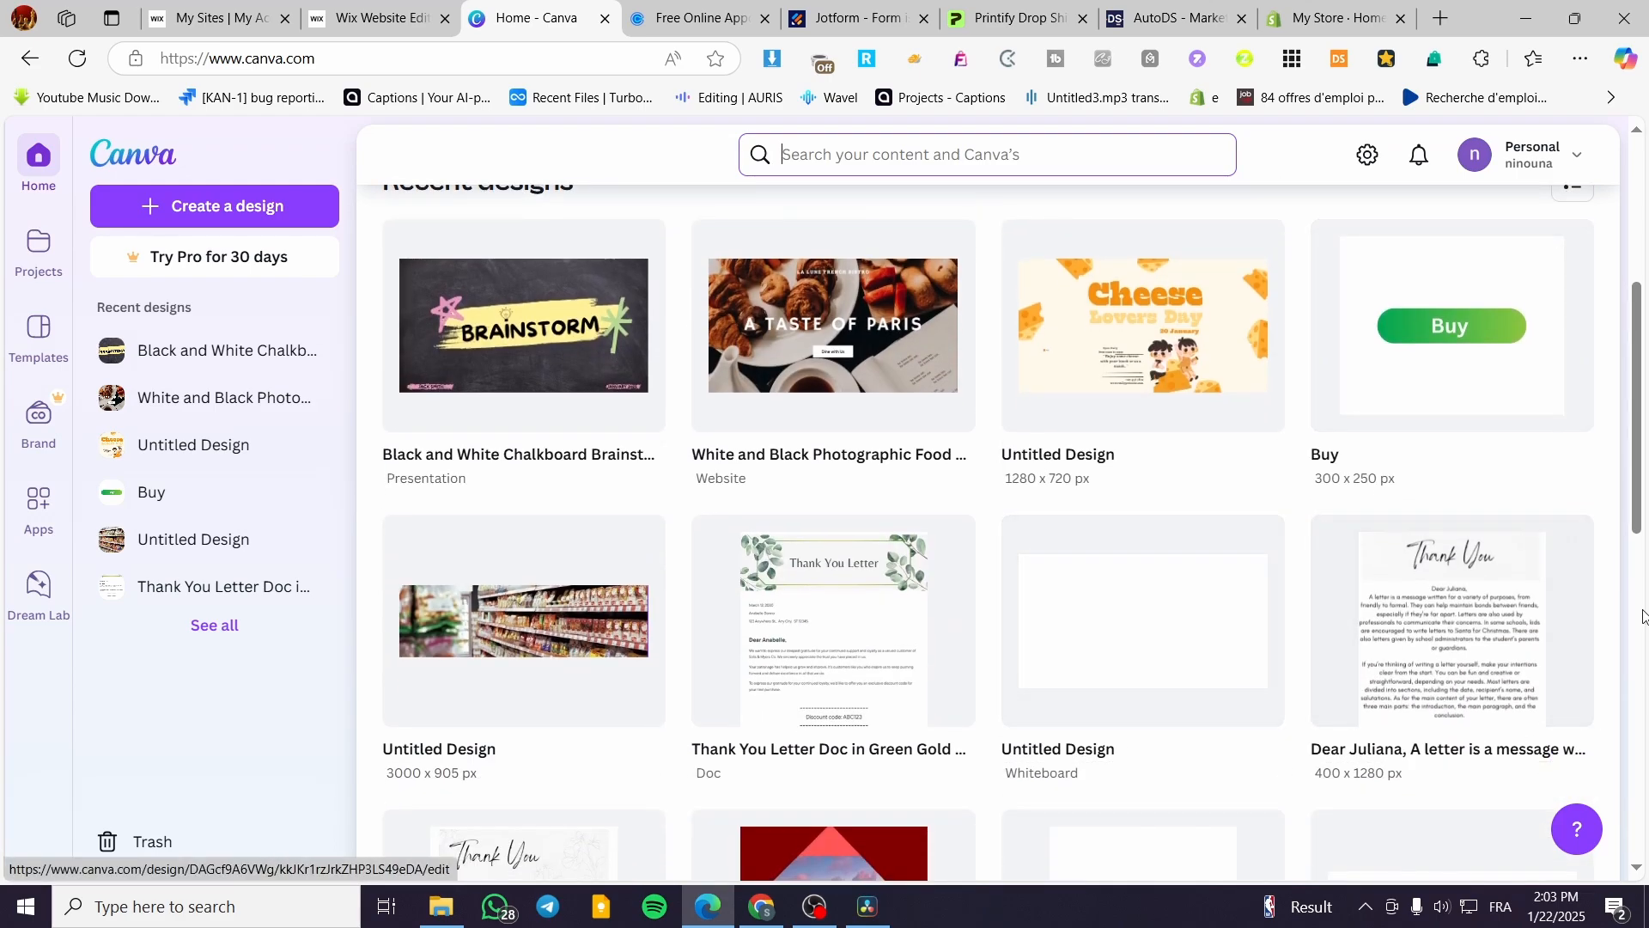
pyautogui.scroll(-1, 1583, 541)
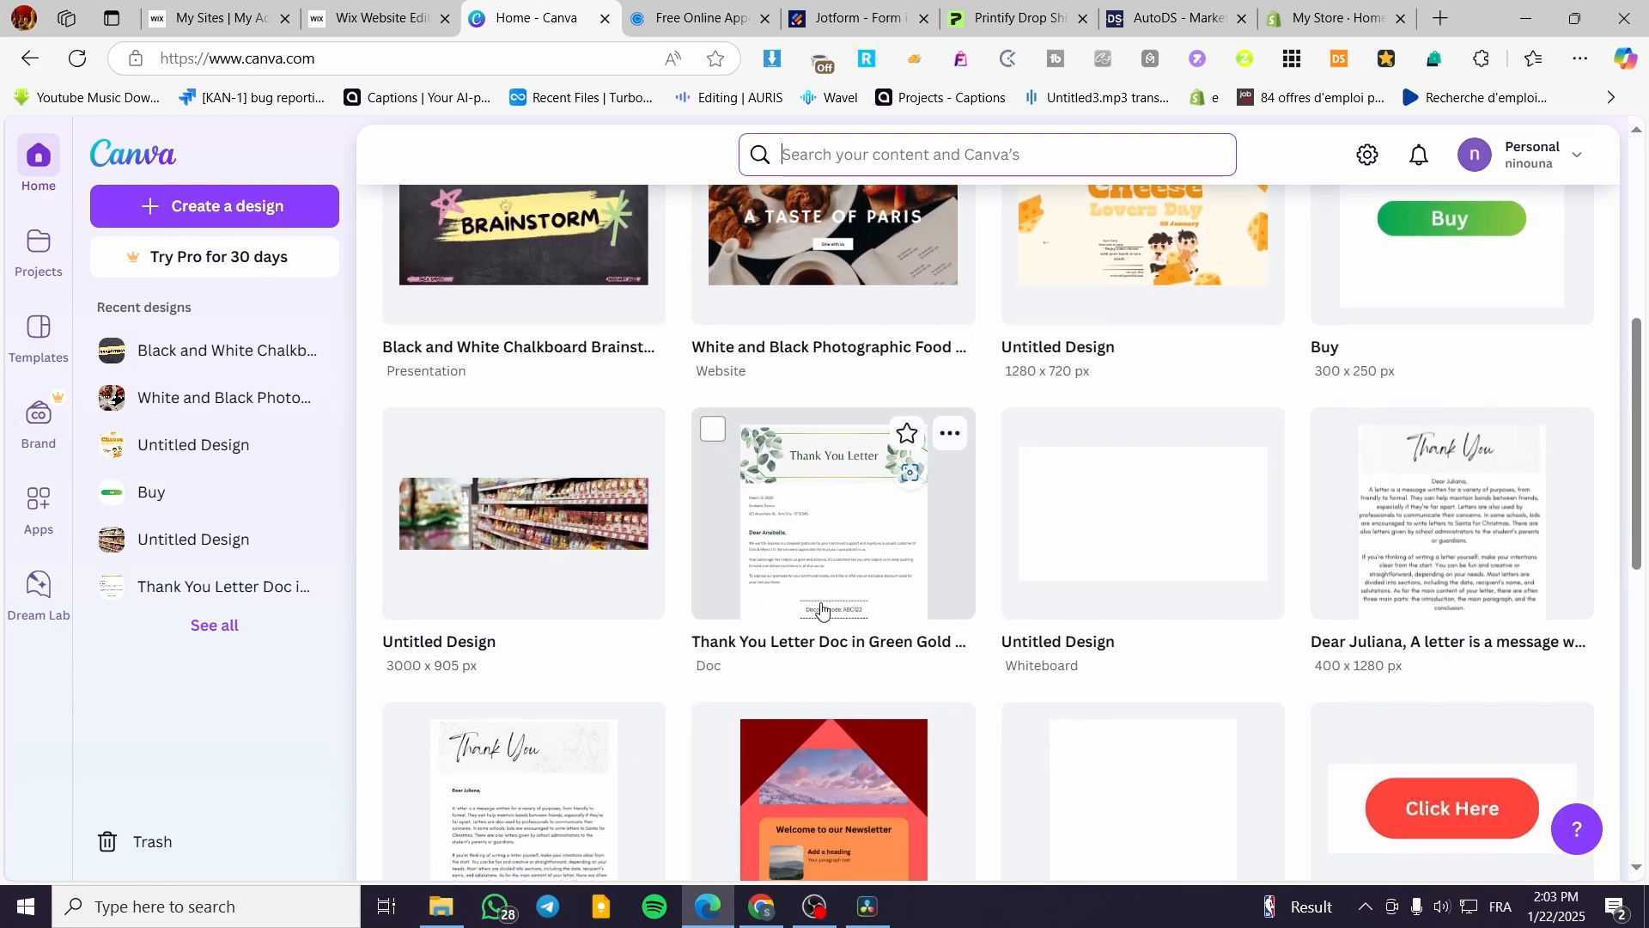
pyautogui.scroll(3, 773, 608)
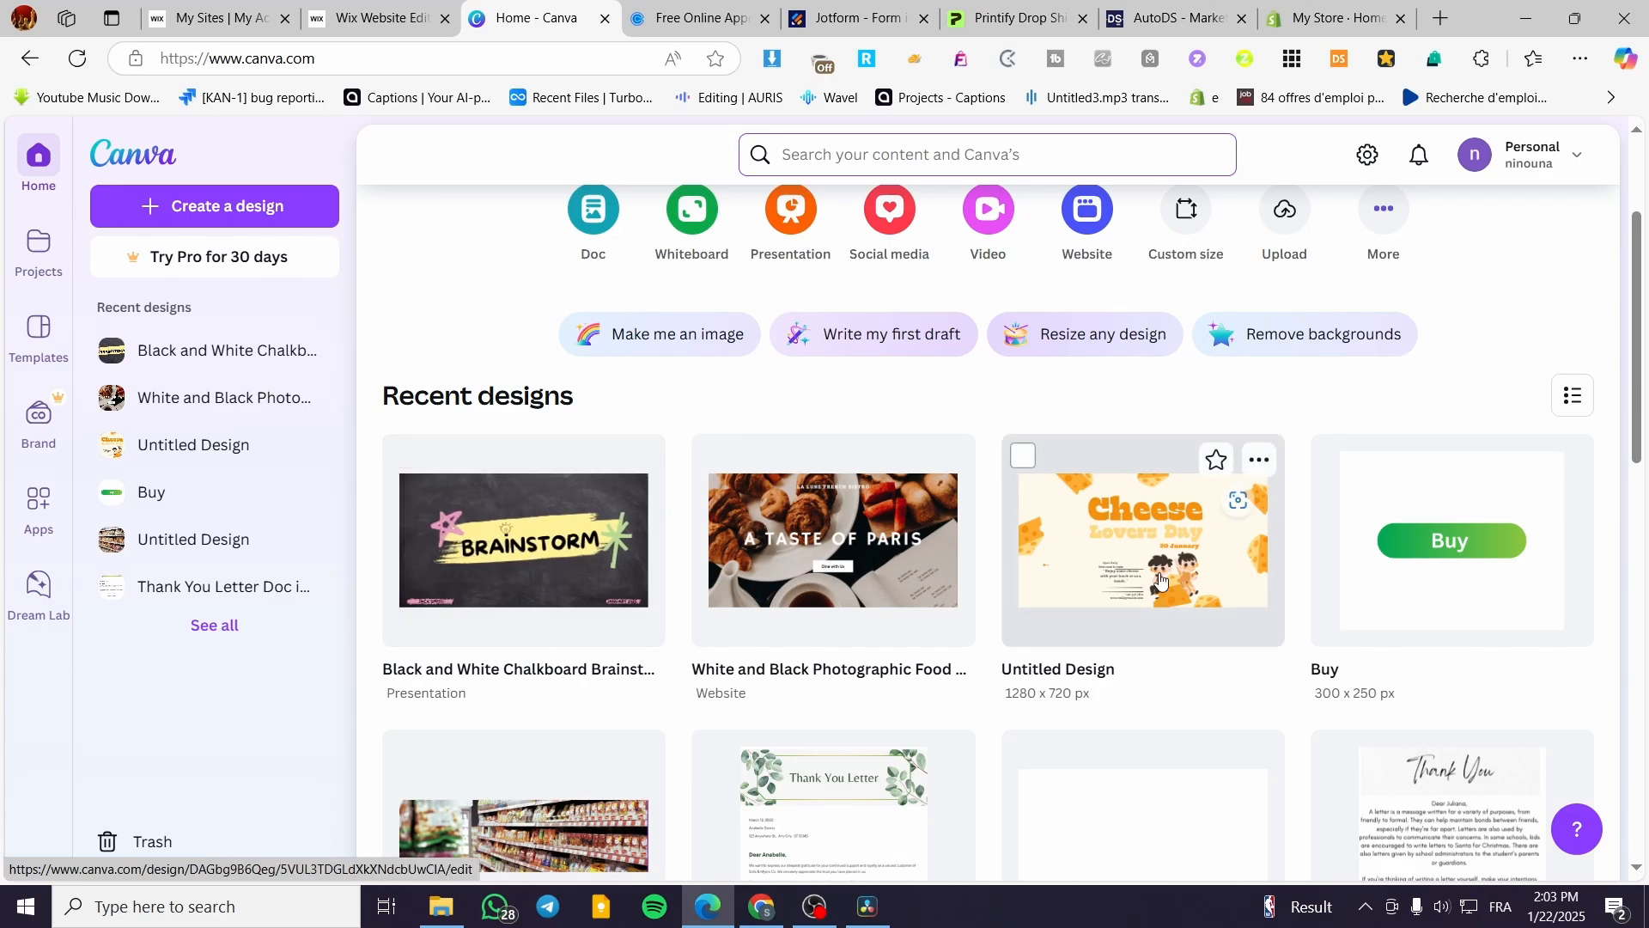
pyautogui.scroll(3, 688, 585)
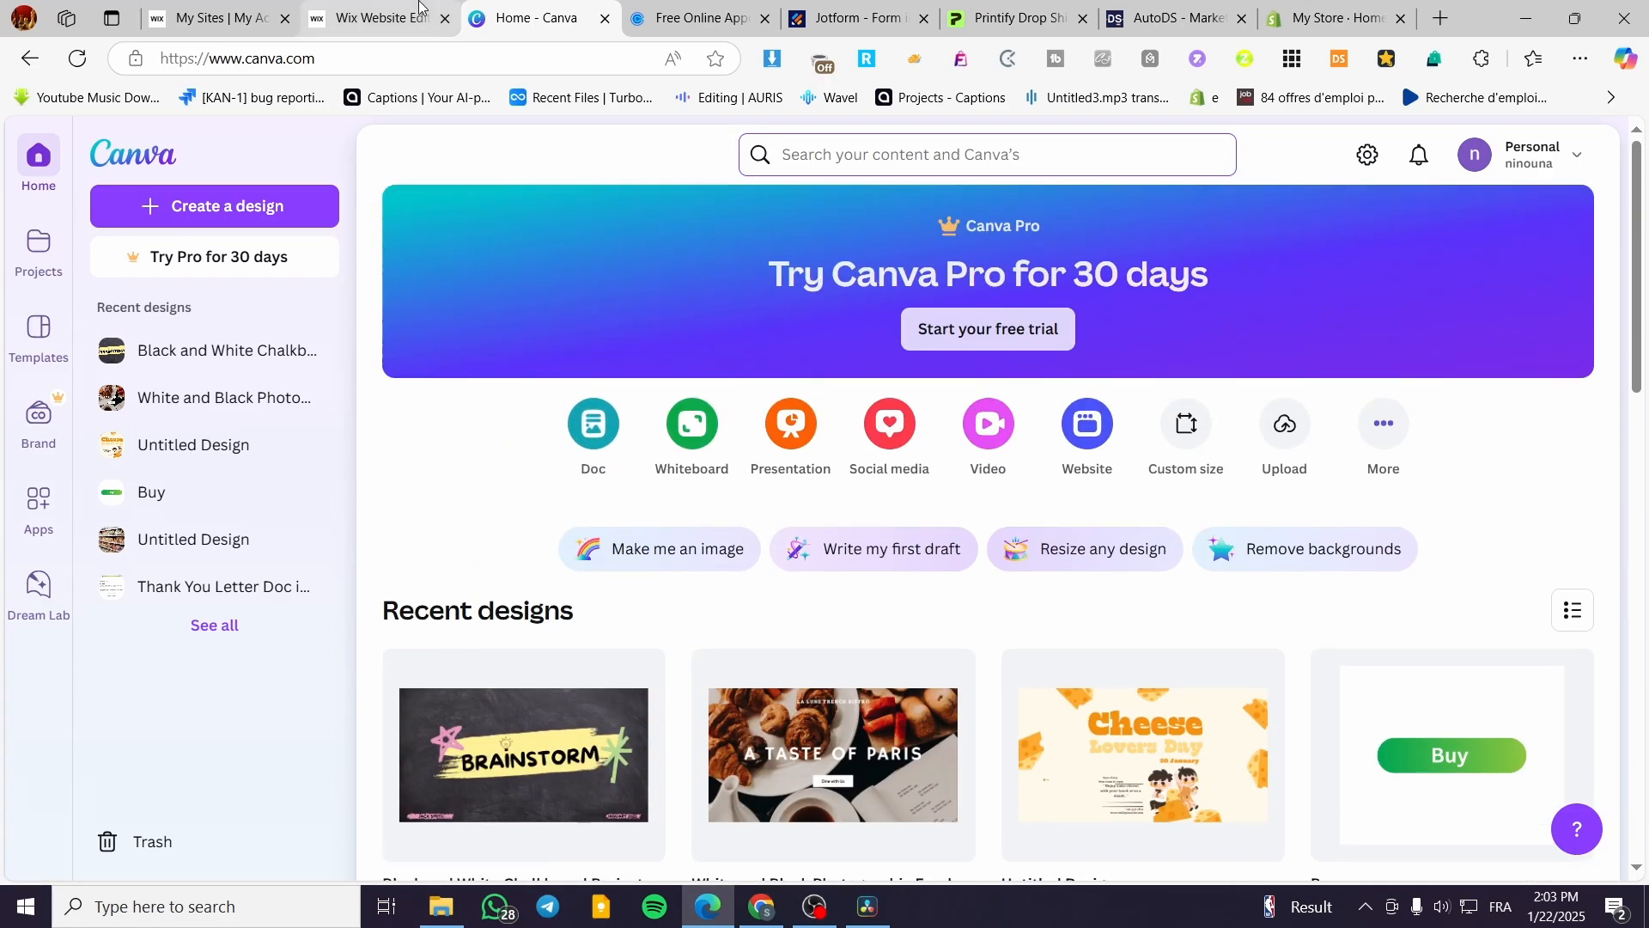
pyautogui.click(378, 17)
pyautogui.click(519, 11)
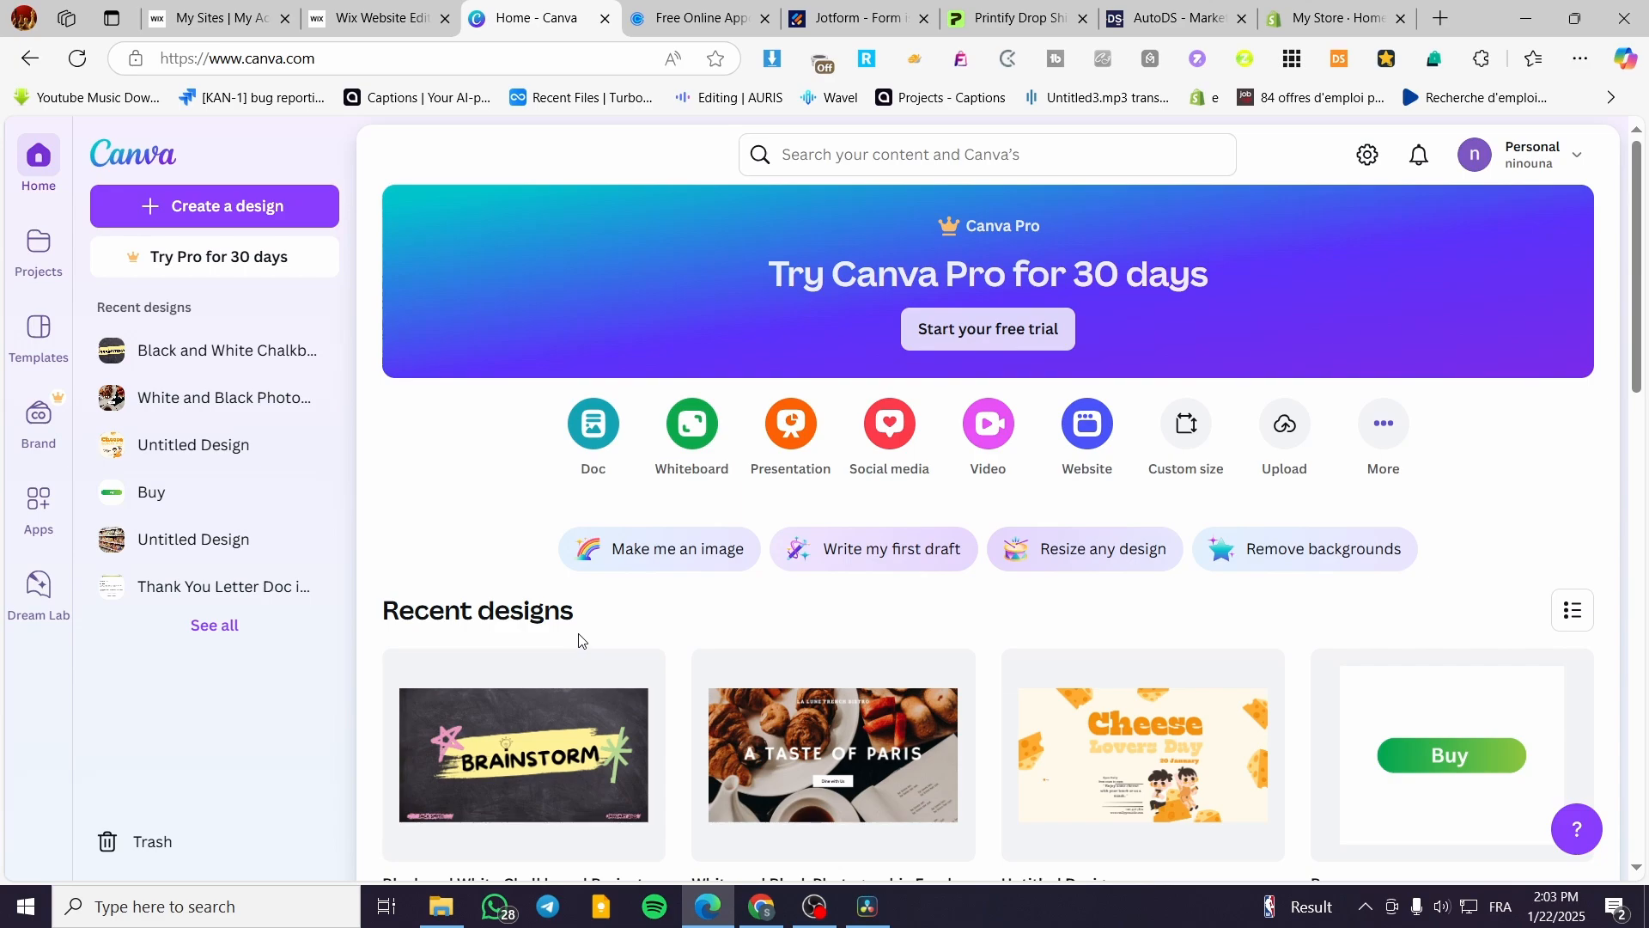
pyautogui.scroll(-4, 1615, 577)
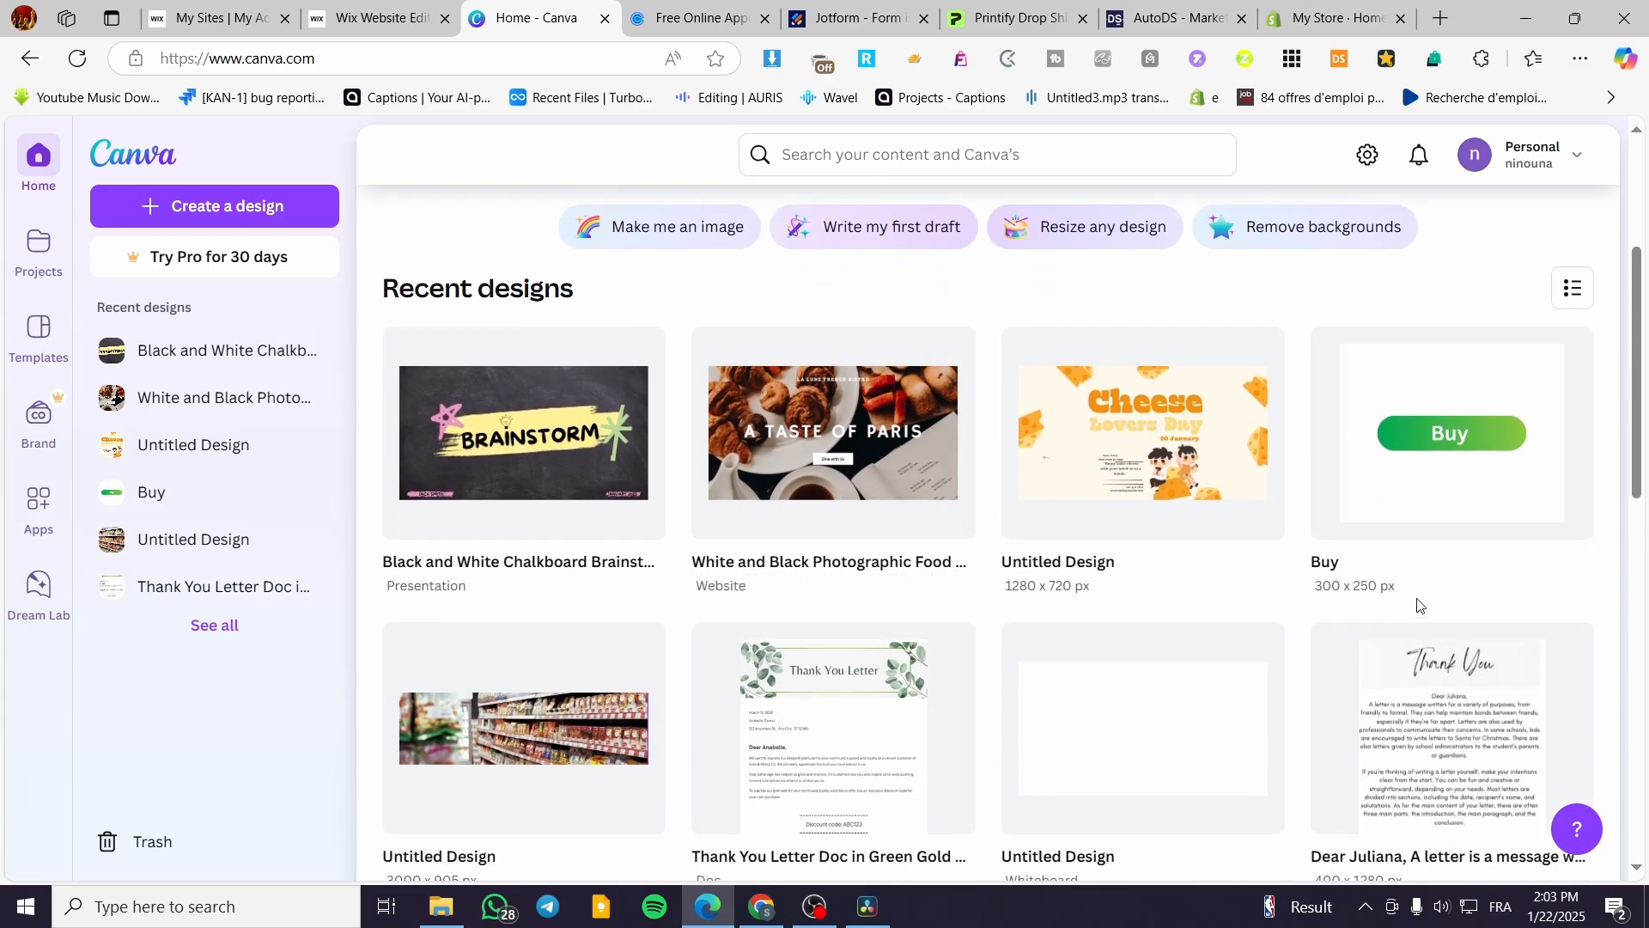
# Switch back to the Wix editor and review the home page from the embedded presentation up to the Welcome section
pyautogui.hotkey('ctrl', 'shift', 'Tab')
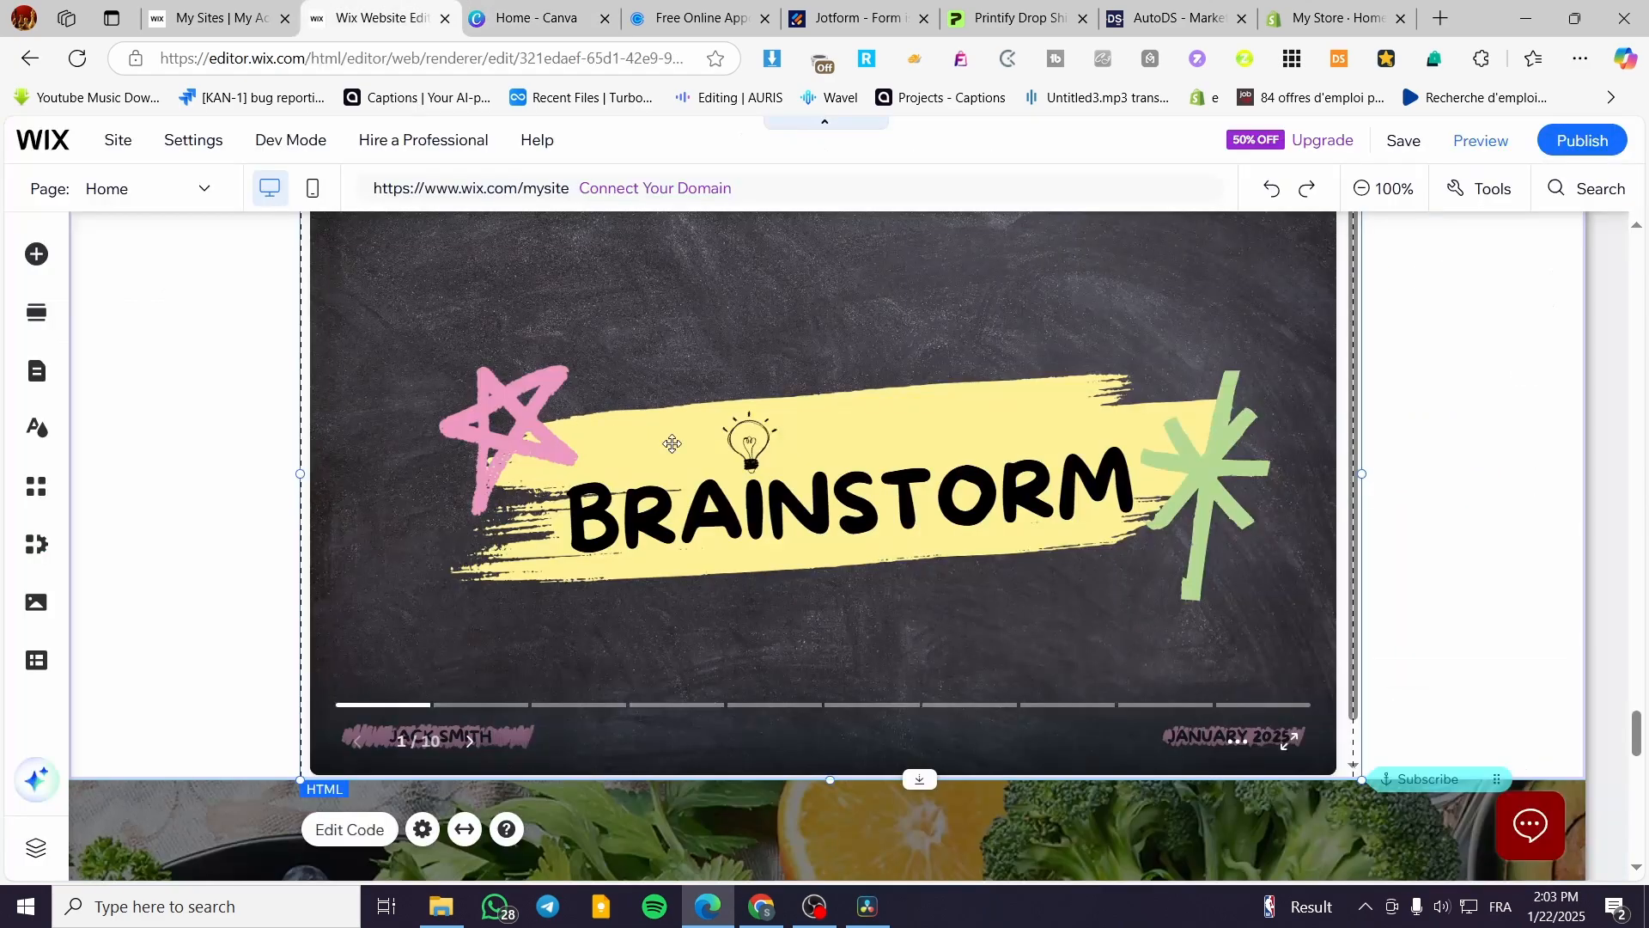
pyautogui.scroll(10, 605, 470)
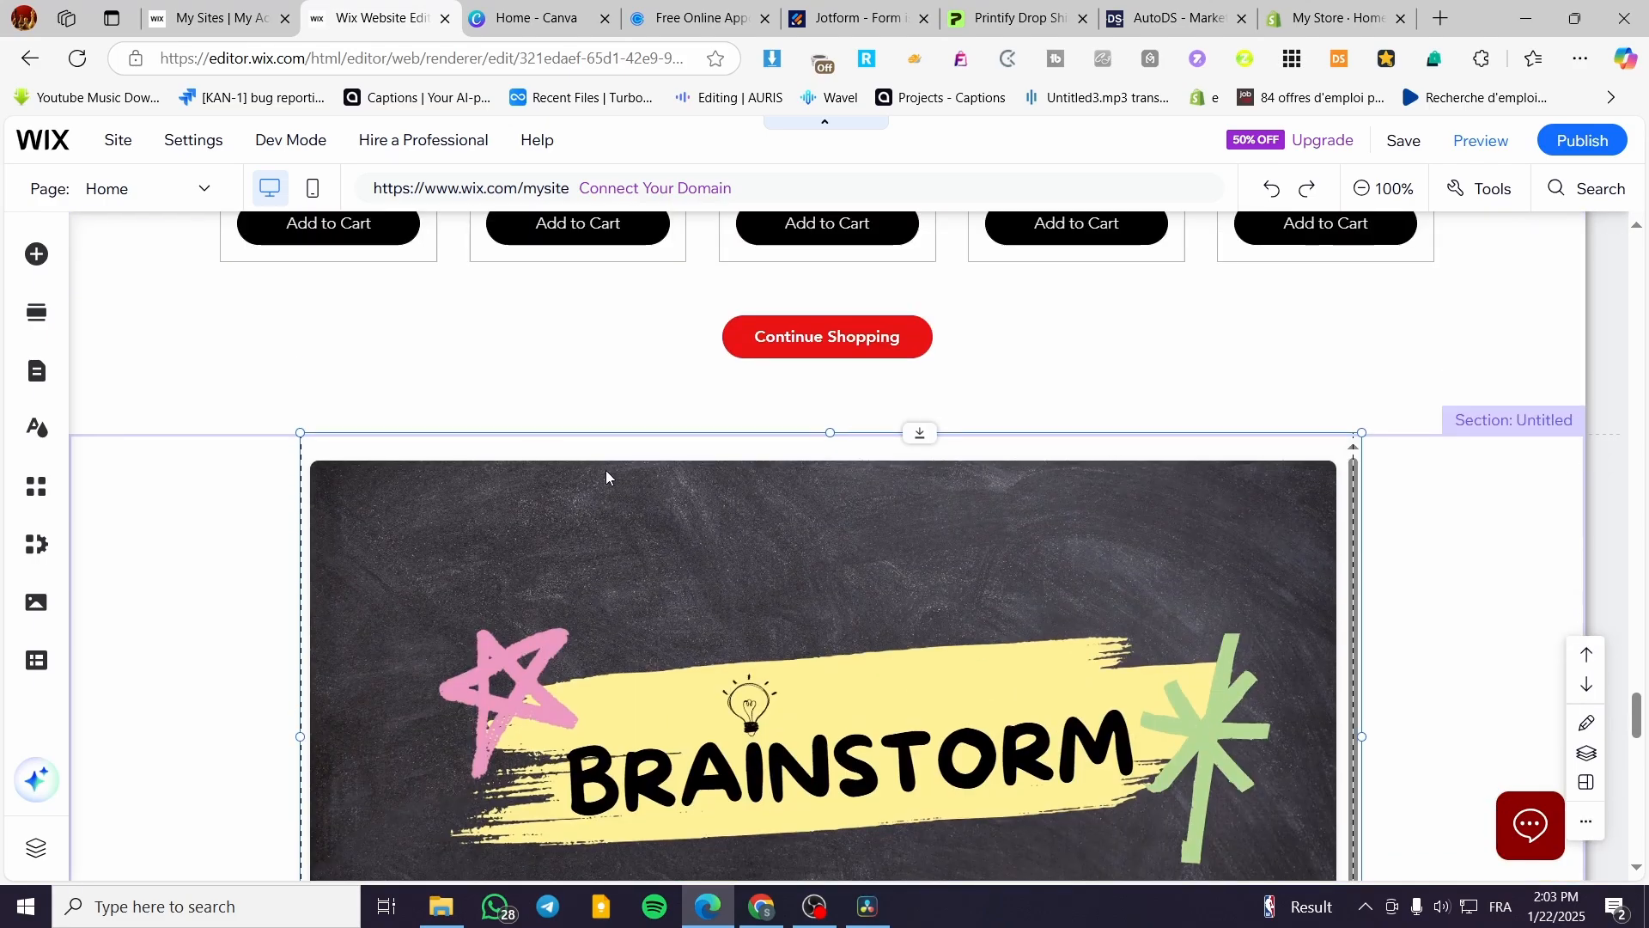
pyautogui.scroll(10, 629, 677)
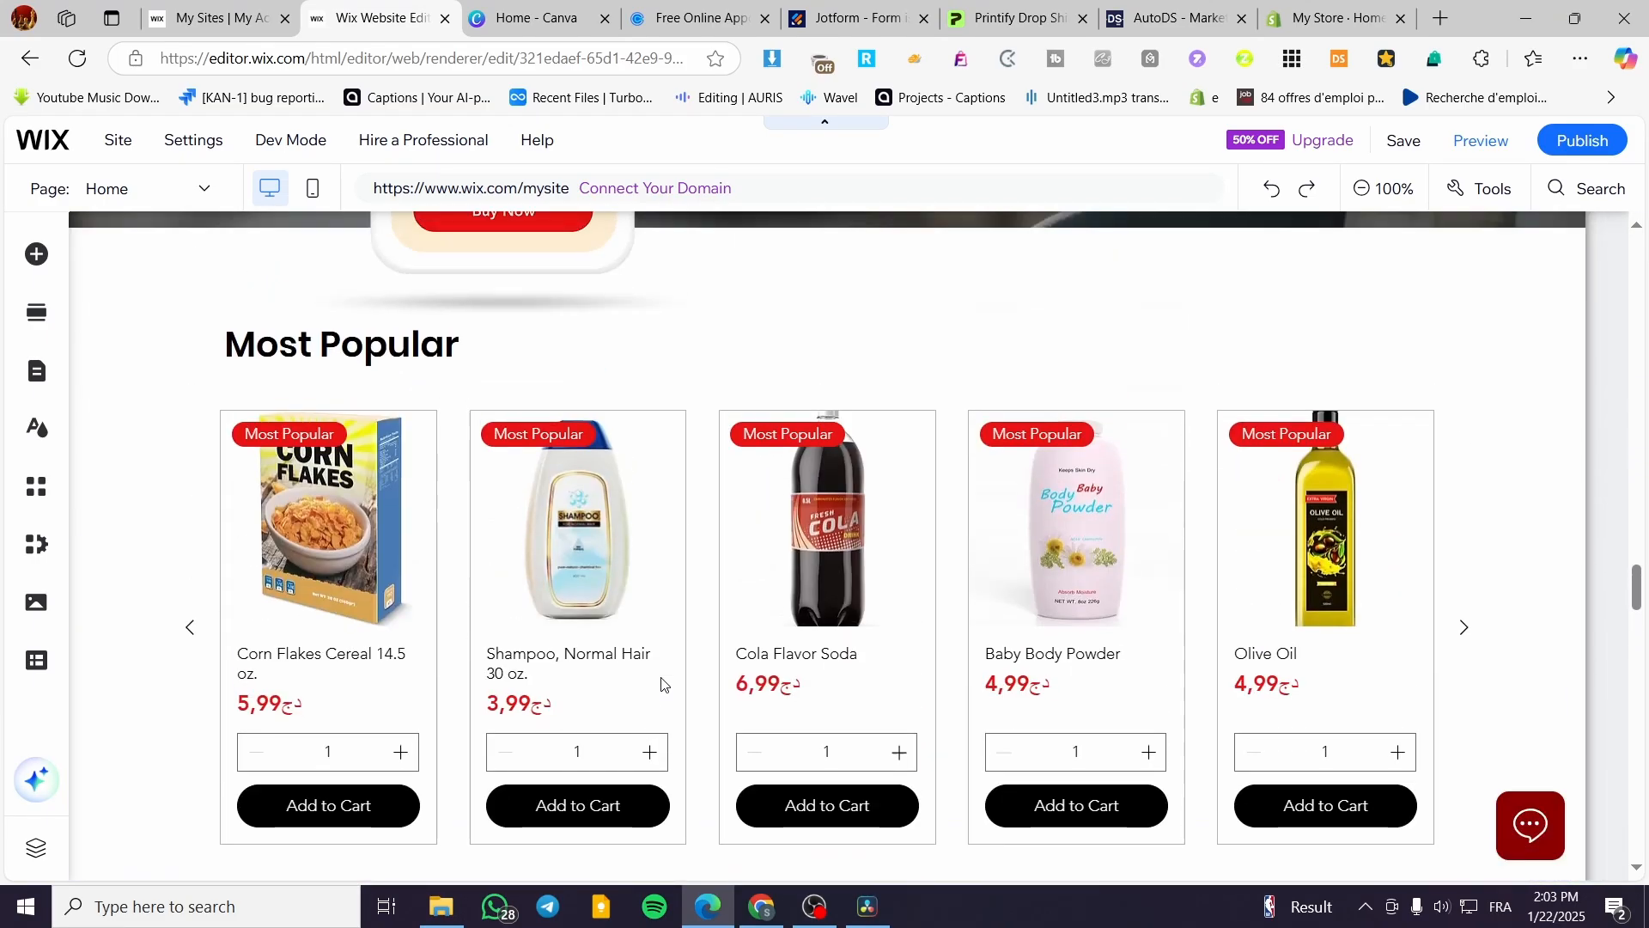
pyautogui.scroll(10, 615, 650)
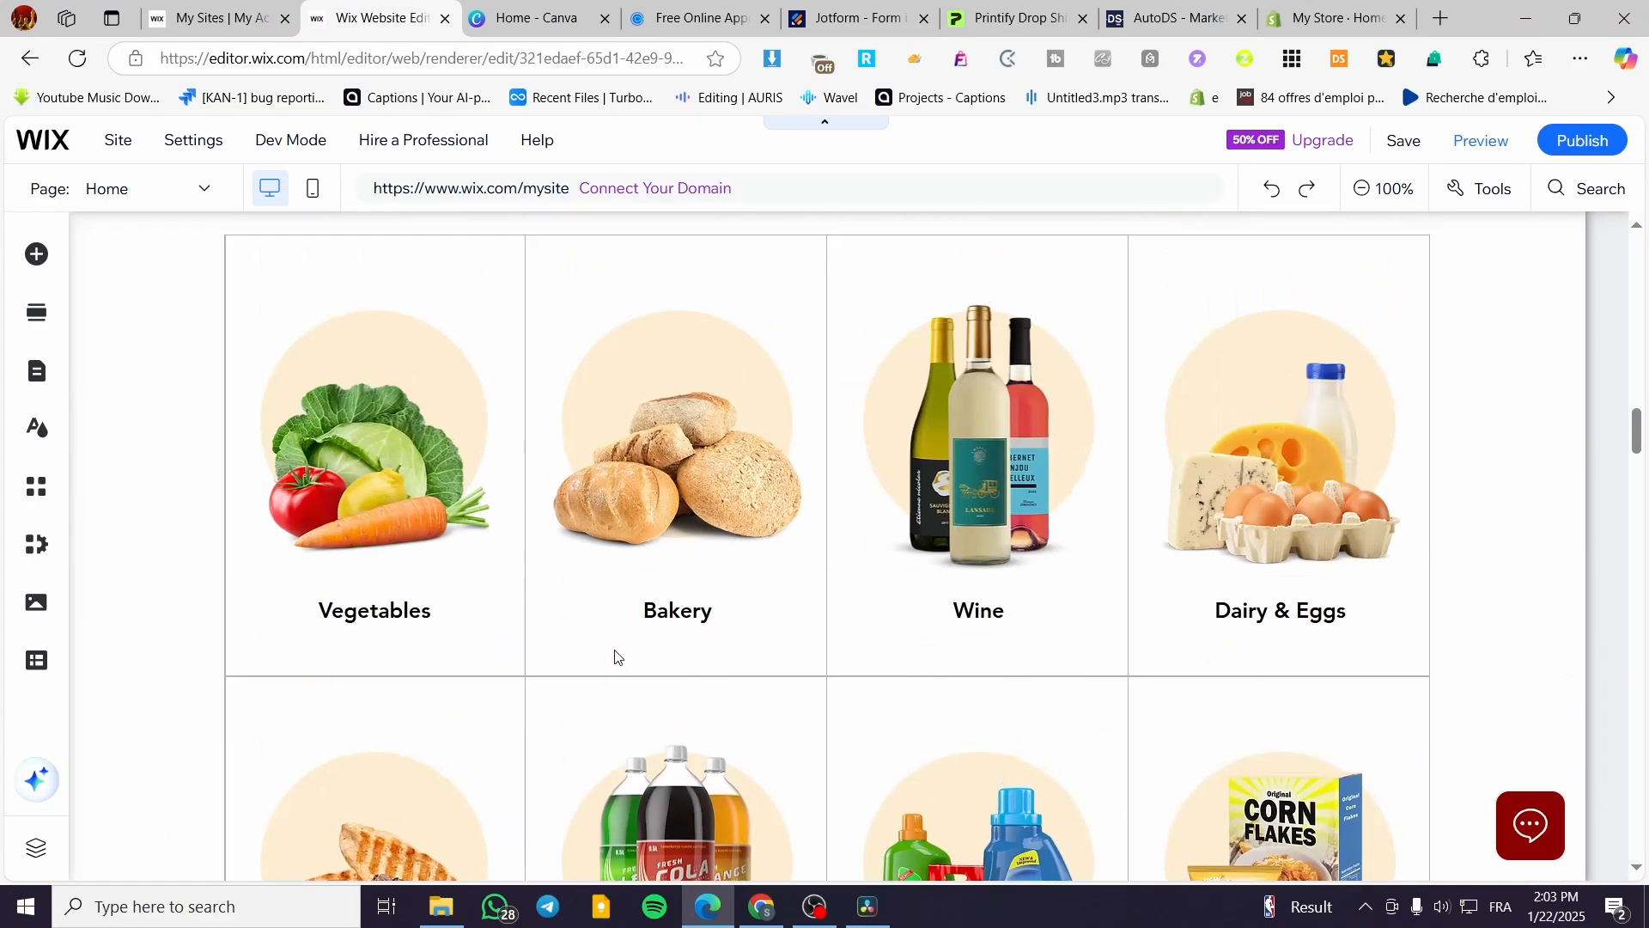
pyautogui.scroll(3, 444, 672)
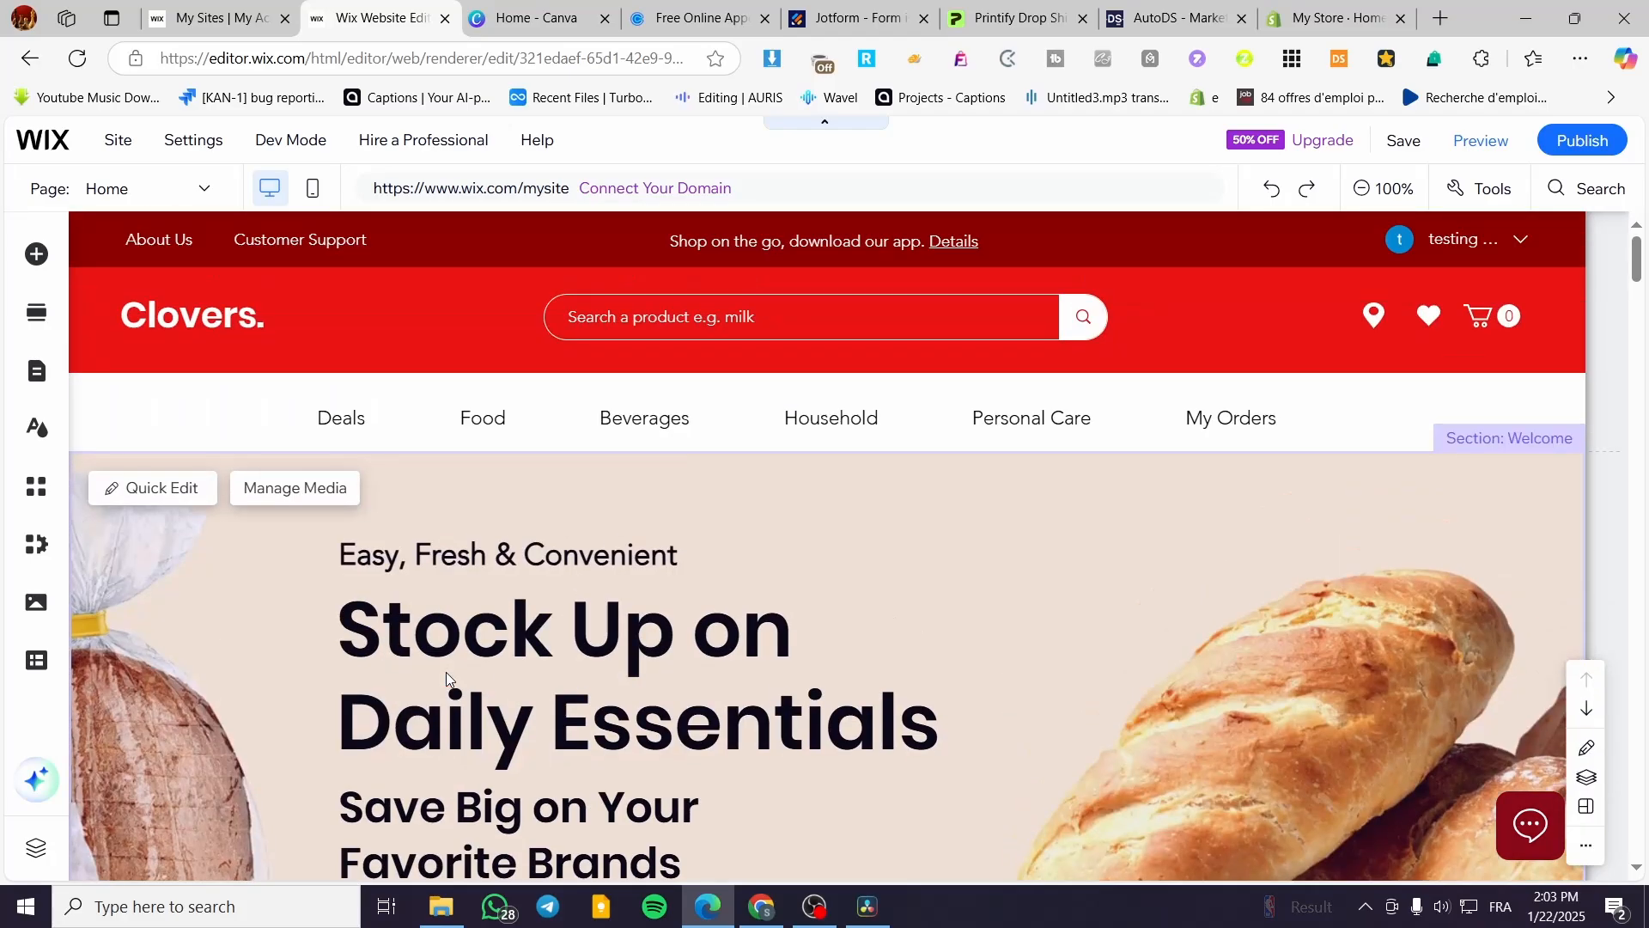